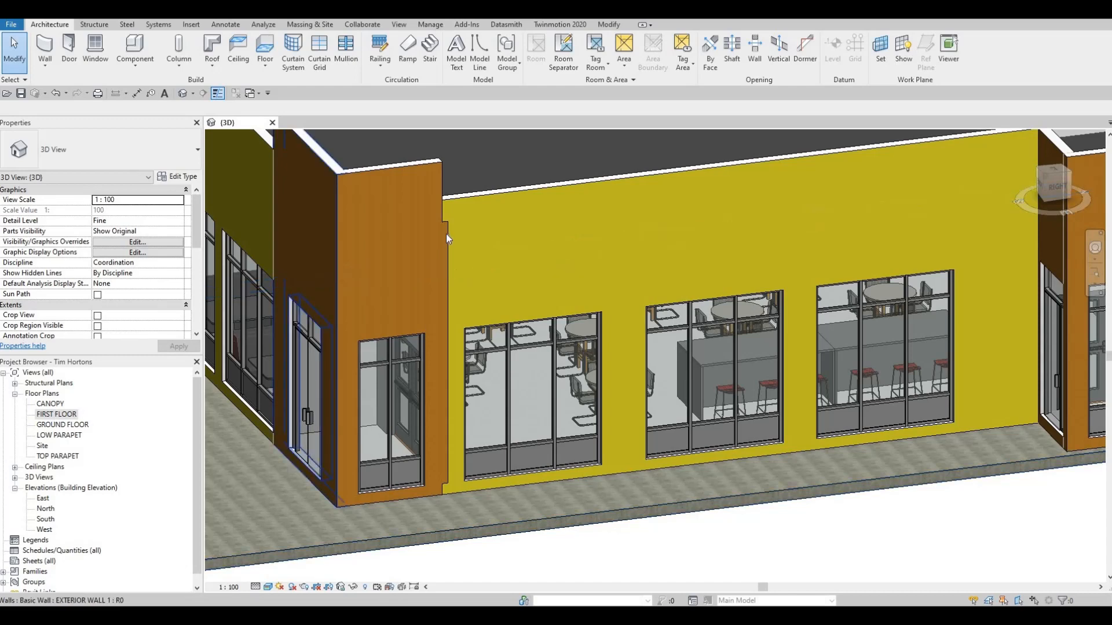
In the FIRST FLOOR plan, pull the end of the interior wall containing the double door away from the exterior wall.
{"action": "double_click", "coordinate": [56, 414]}
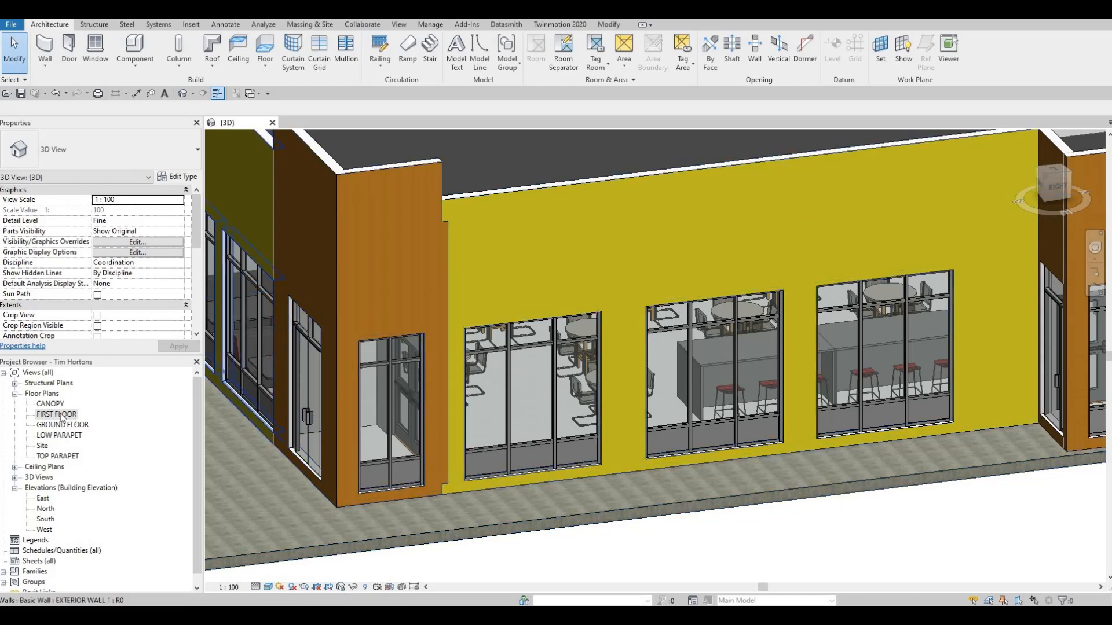
{"action": "scroll", "coordinate": [672, 411], "scroll_direction": "up", "scroll_amount": 8}
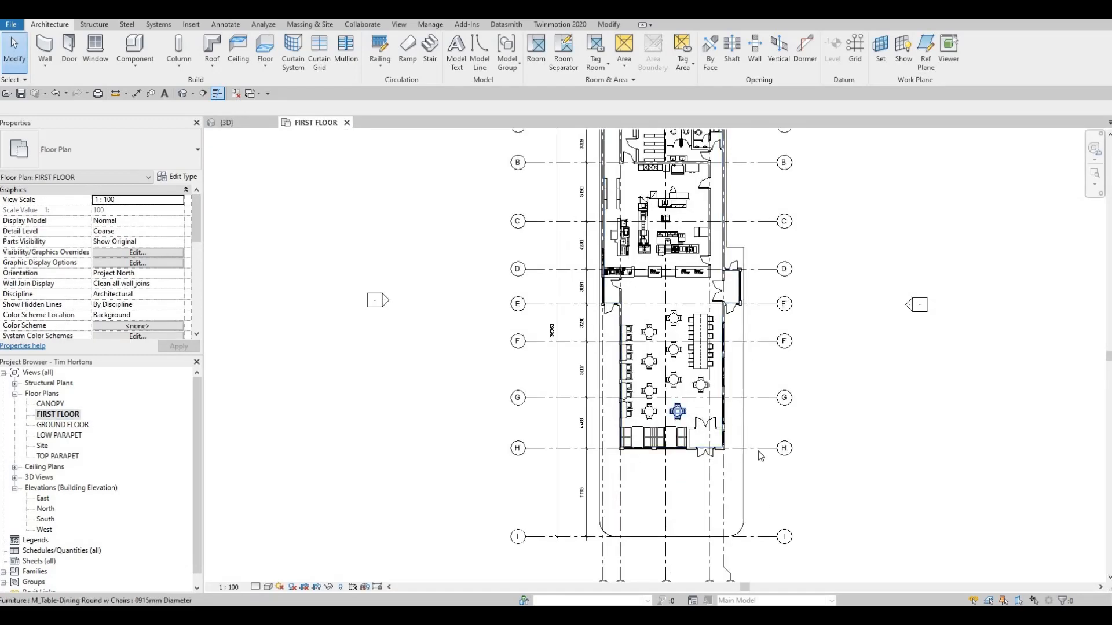
{"action": "left_click", "coordinate": [755, 450]}
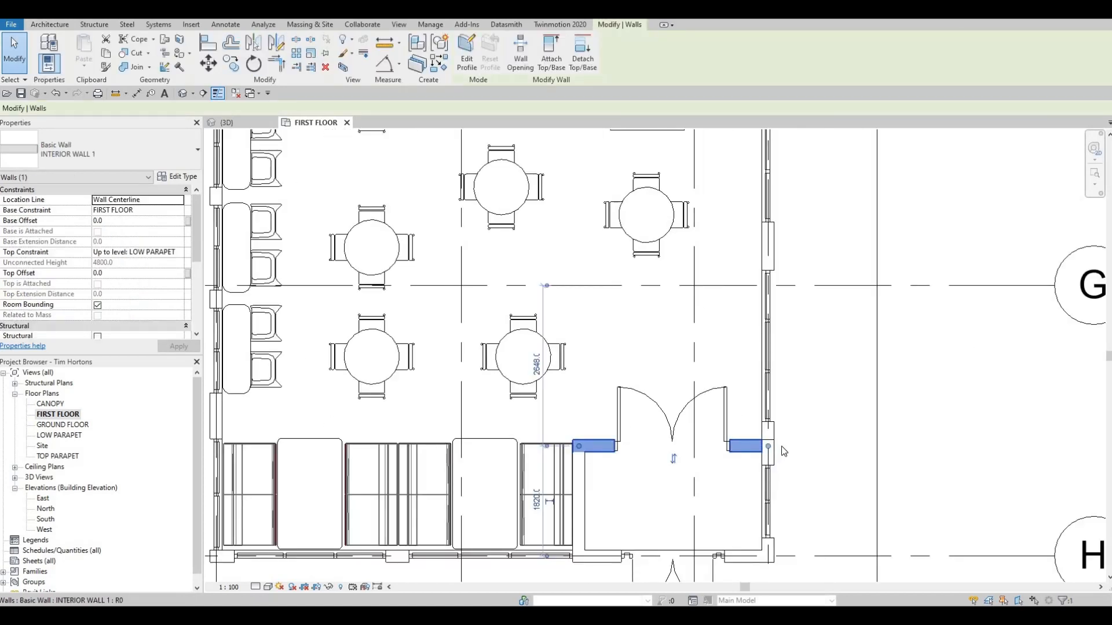
{"action": "scroll", "coordinate": [777, 450], "scroll_direction": "up", "scroll_amount": 3}
{"action": "left_click_drag", "start_coordinate": [775, 445], "coordinate": [756, 446]}
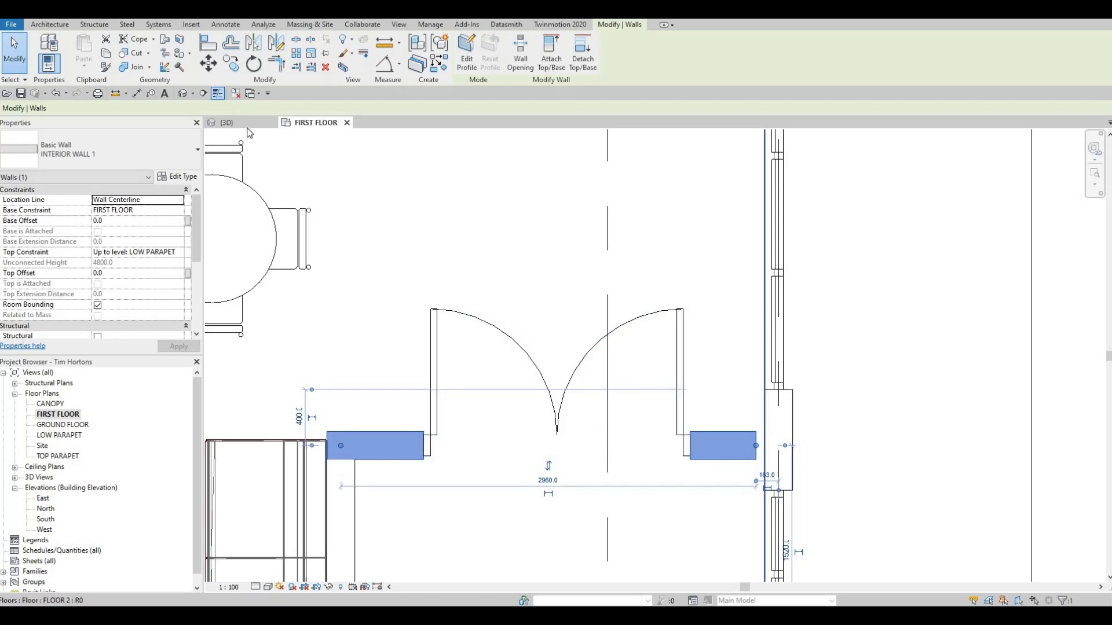
Reconnect the double-door interior wall's end to the exterior wall and show the 3D view.
{"action": "key", "text": "ctrl+Tab"}
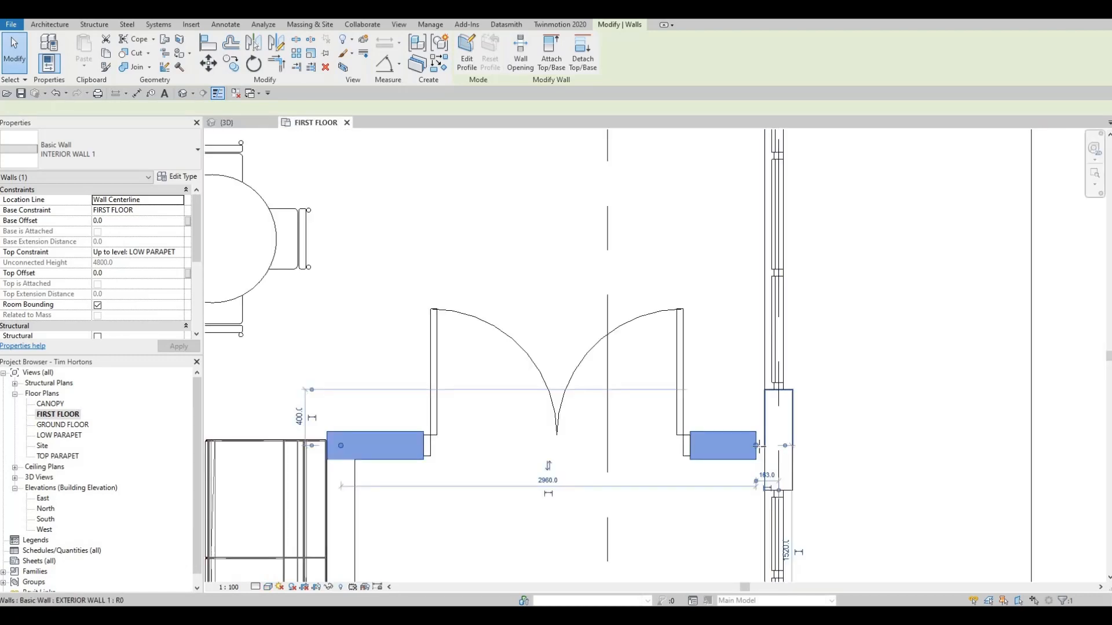
{"action": "left_click_drag", "start_coordinate": [756, 446], "coordinate": [736, 450]}
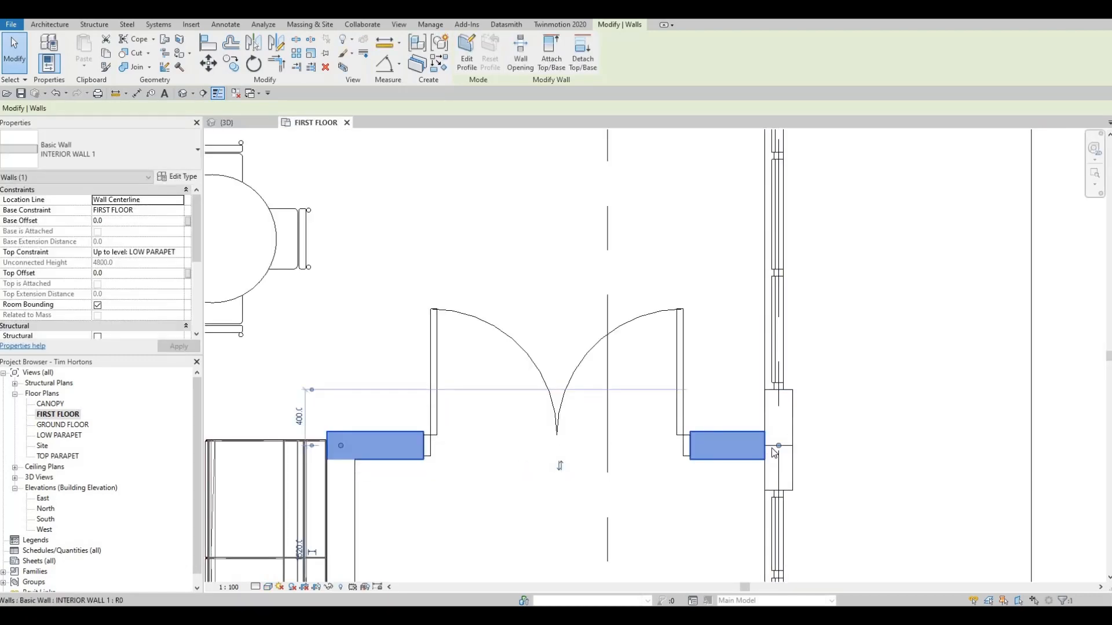
{"action": "left_click", "coordinate": [243, 123]}
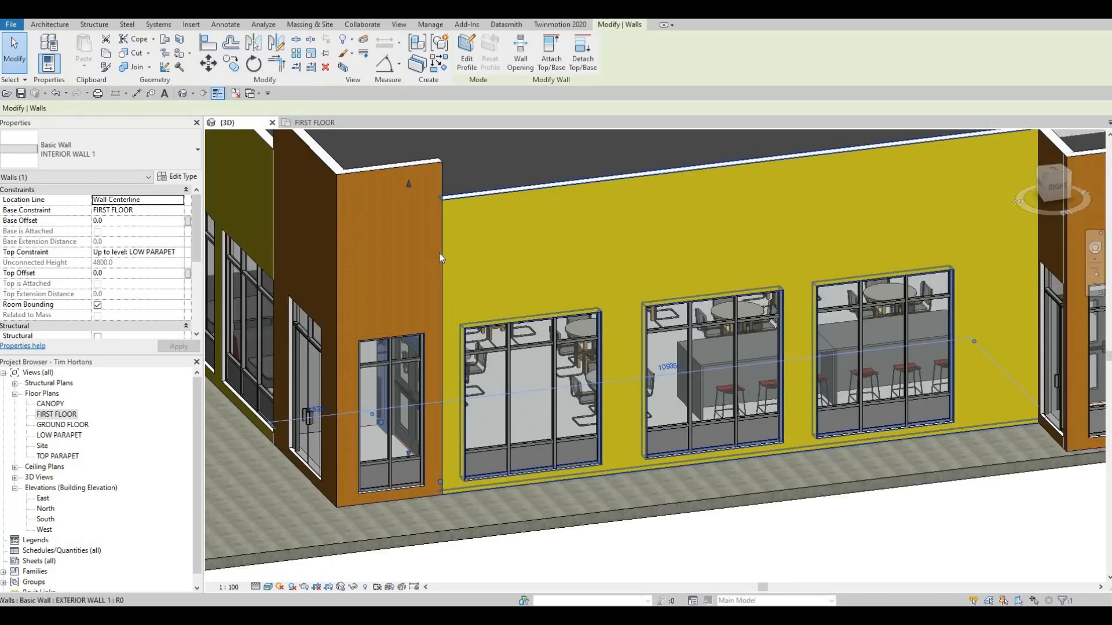
In the FIRST FLOOR plan, pull the end of the interior wall beside the service counter near grid D away from the exterior wall.
{"action": "middle_click_drag", "start_coordinate": [439, 252], "coordinate": [405, 333], "text": "shift"}
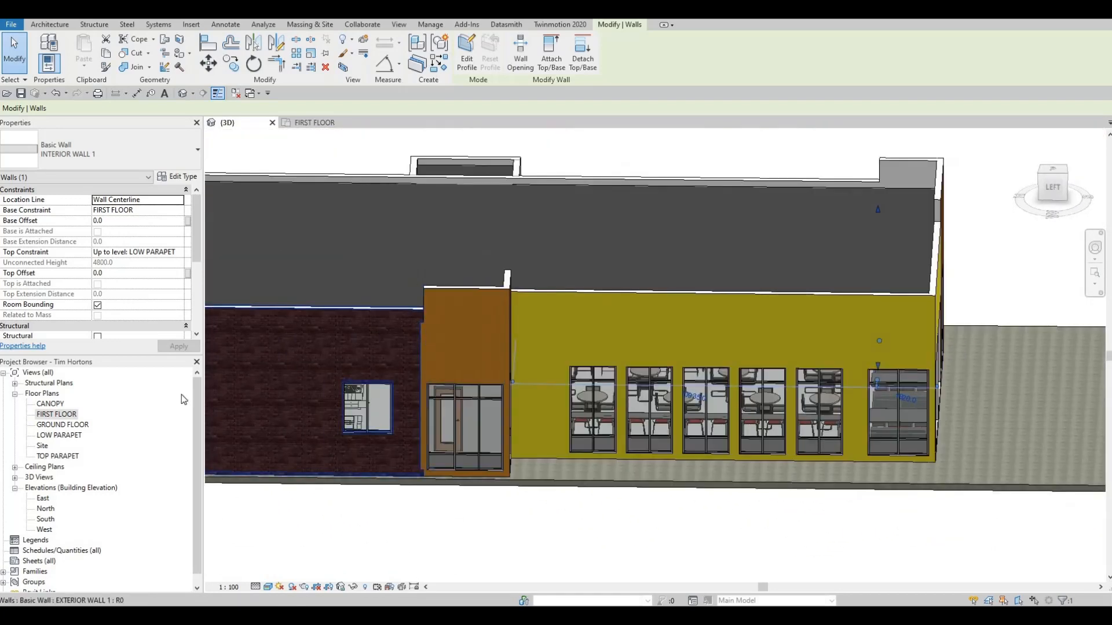
{"action": "double_click", "coordinate": [56, 415]}
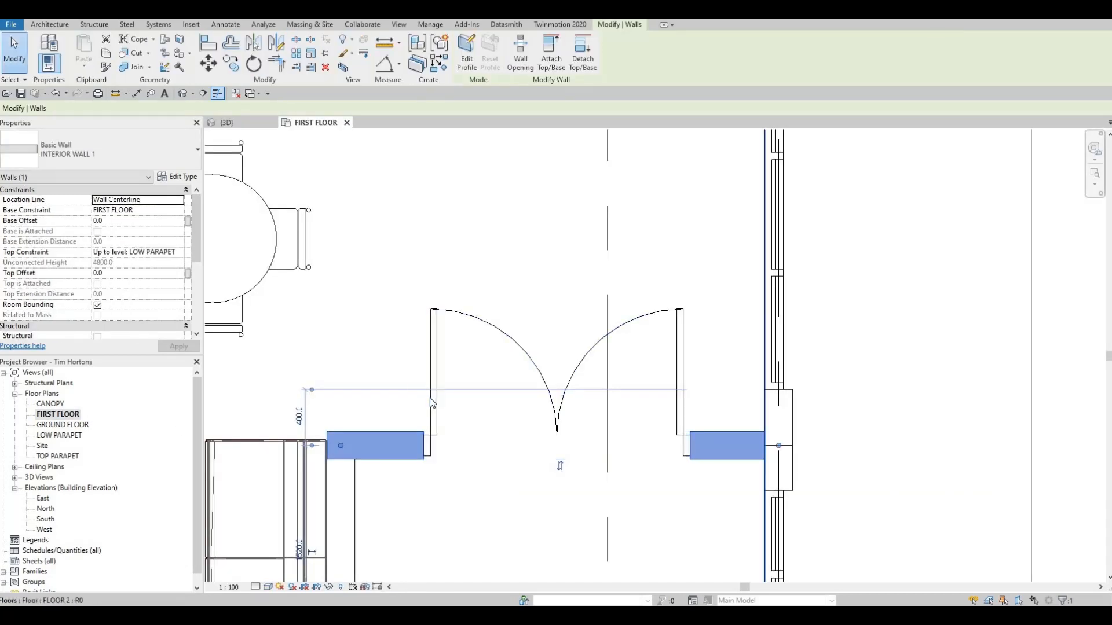
{"action": "scroll", "coordinate": [429, 397], "scroll_direction": "down", "scroll_amount": 5}
{"action": "middle_click_drag", "start_coordinate": [369, 322], "coordinate": [372, 346]}
{"action": "scroll", "coordinate": [373, 346], "scroll_direction": "up", "scroll_amount": 5}
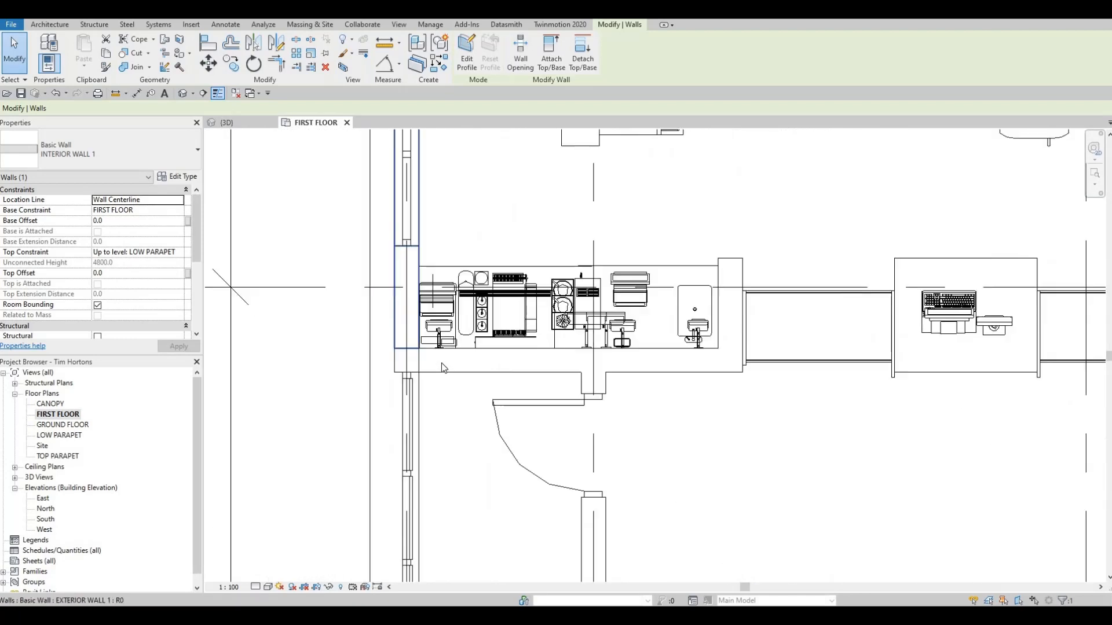
{"action": "left_click", "coordinate": [413, 362]}
{"action": "left_click_drag", "start_coordinate": [408, 361], "coordinate": [425, 372]}
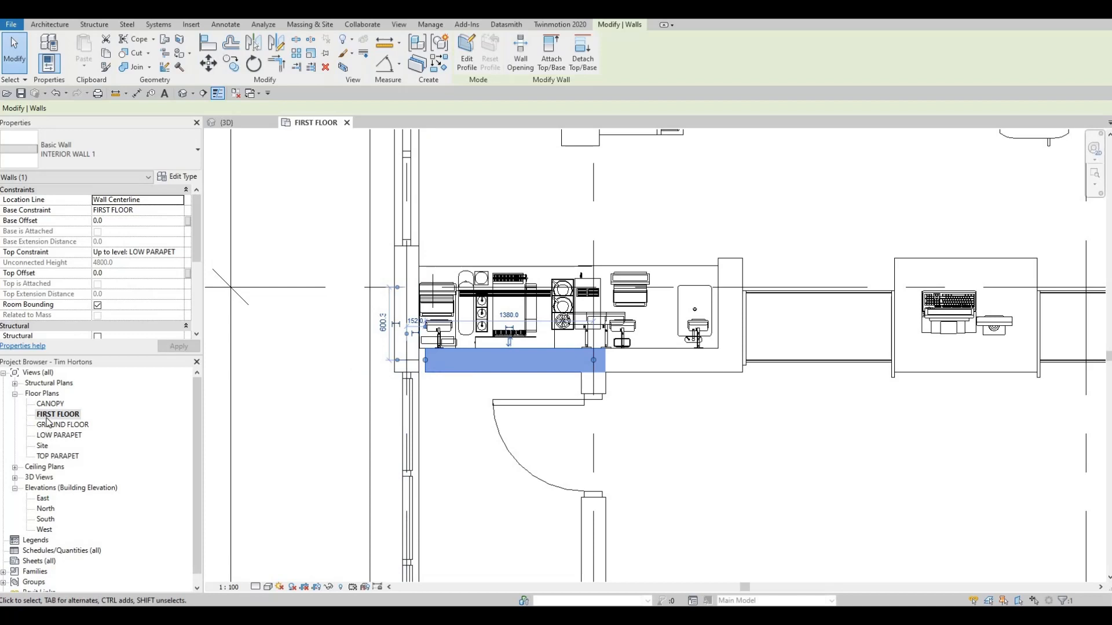
Reconnect the service counter wall's end to the exterior wall in the FIRST FLOOR plan and return to the 3D view.
{"action": "left_click", "coordinate": [242, 124]}
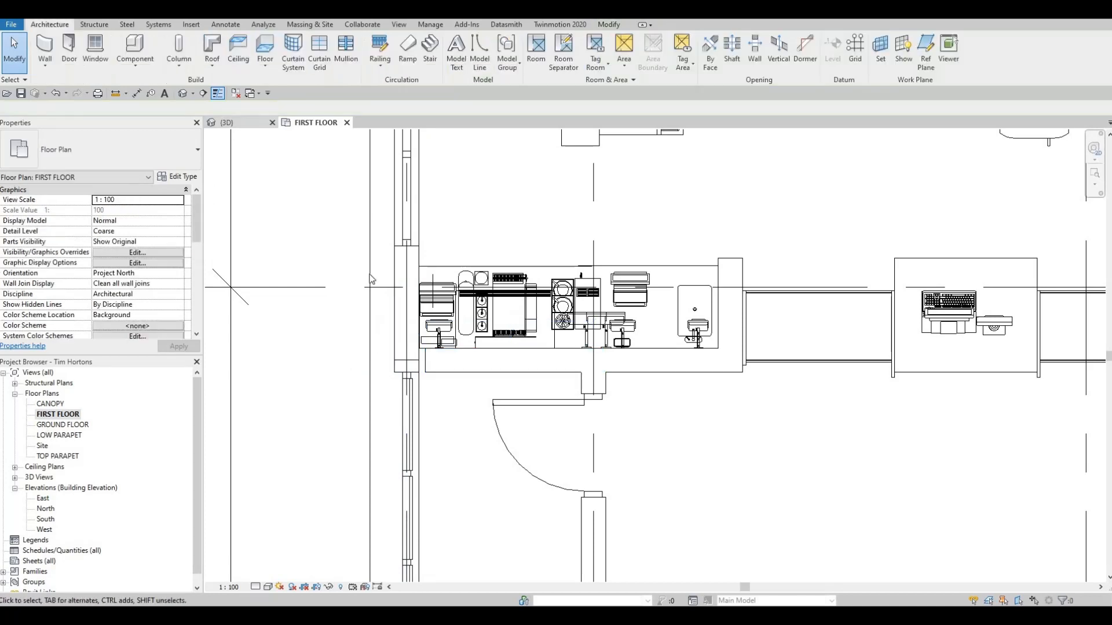
{"action": "left_click", "coordinate": [313, 122]}
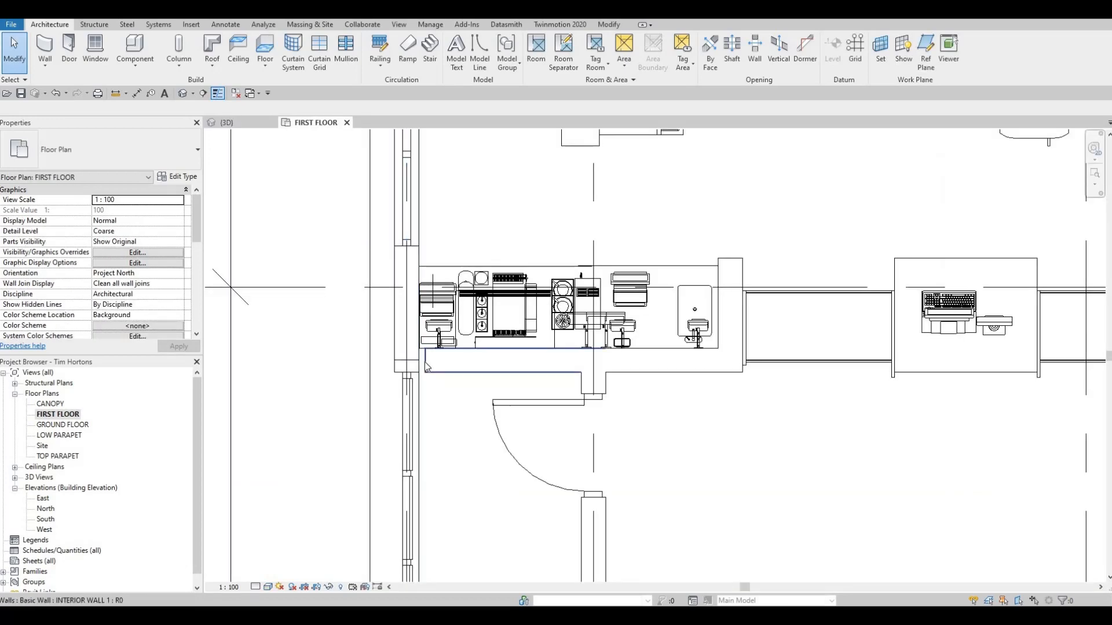
{"action": "left_click", "coordinate": [436, 368]}
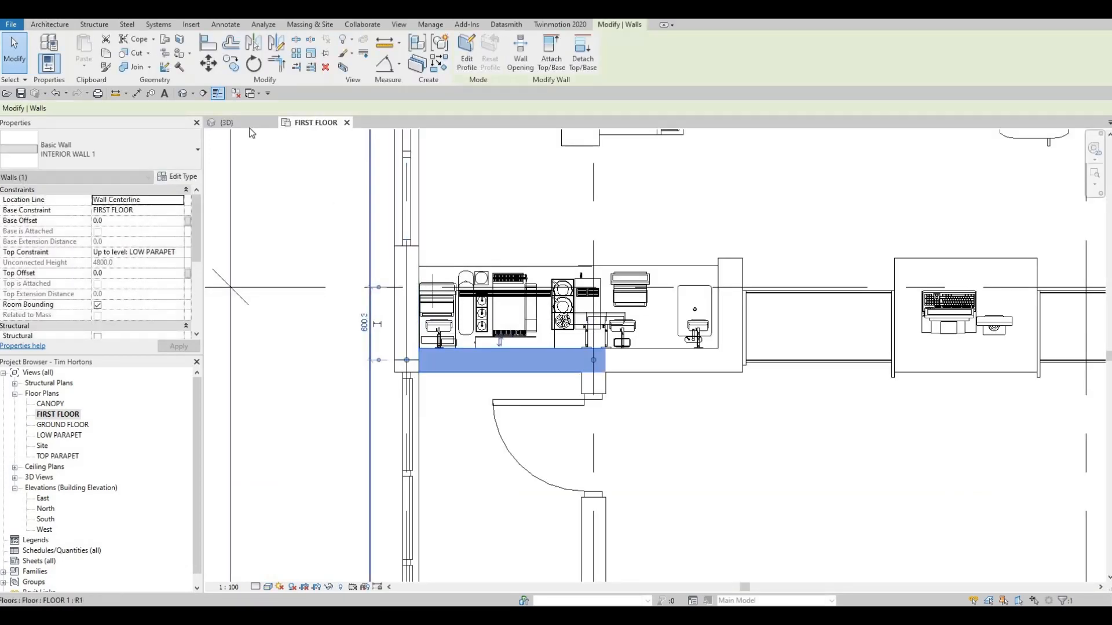
{"action": "left_click", "coordinate": [227, 122]}
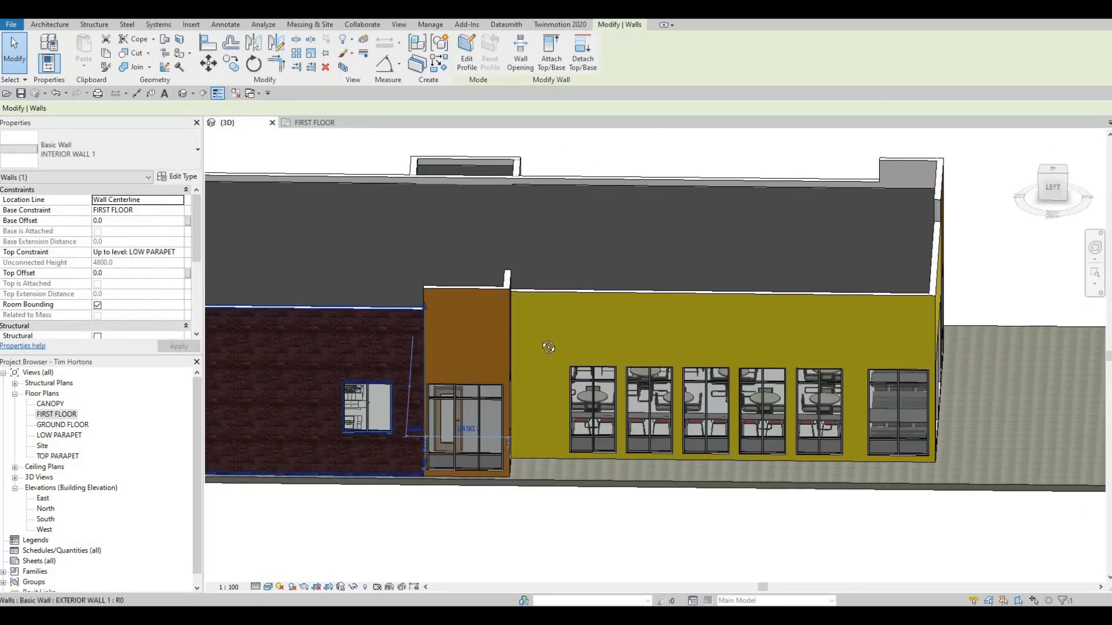
Set the top constraint of the three projecting side-entrance exterior walls to Up to level: TOP PARAPET.
{"action": "mouse_move", "coordinate": [548, 347]}
{"action": "middle_mouse_down", "text": "shift"}
{"action": "mouse_move", "coordinate": [335, 343]}
{"action": "mouse_move", "coordinate": [480, 349]}
{"action": "mouse_move", "coordinate": [541, 383]}
{"action": "mouse_move", "coordinate": [486, 385]}
{"action": "mouse_move", "coordinate": [590, 377]}
{"action": "mouse_move", "coordinate": [546, 367]}
{"action": "mouse_move", "coordinate": [569, 351]}
{"action": "middle_mouse_up", "text": "shift"}
{"action": "left_click", "coordinate": [569, 350]}
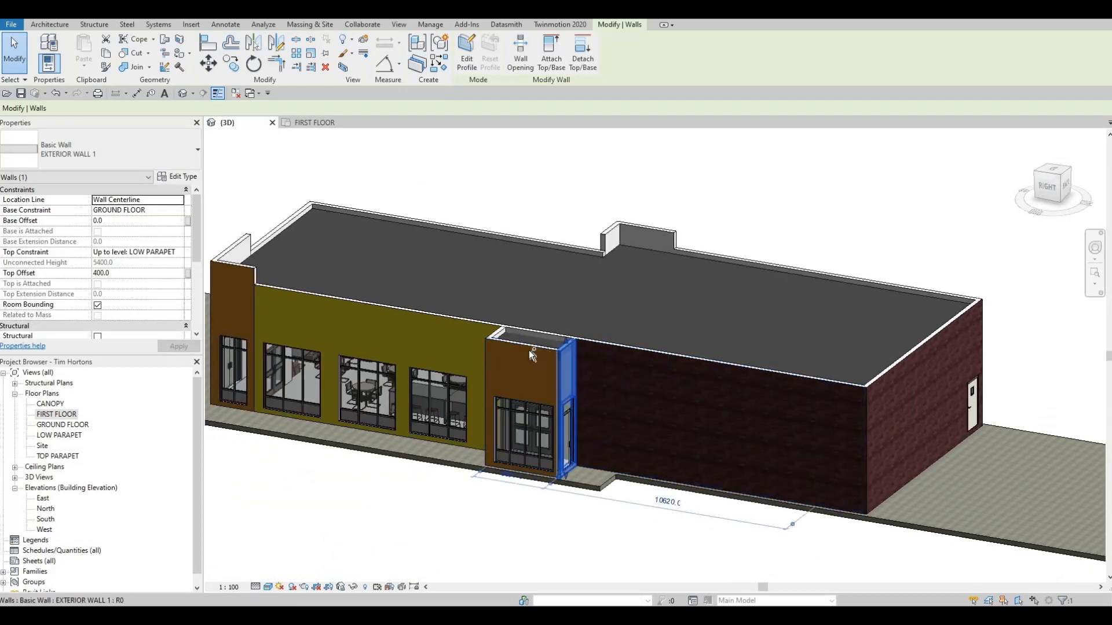
{"action": "left_click", "coordinate": [532, 354], "text": "ctrl"}
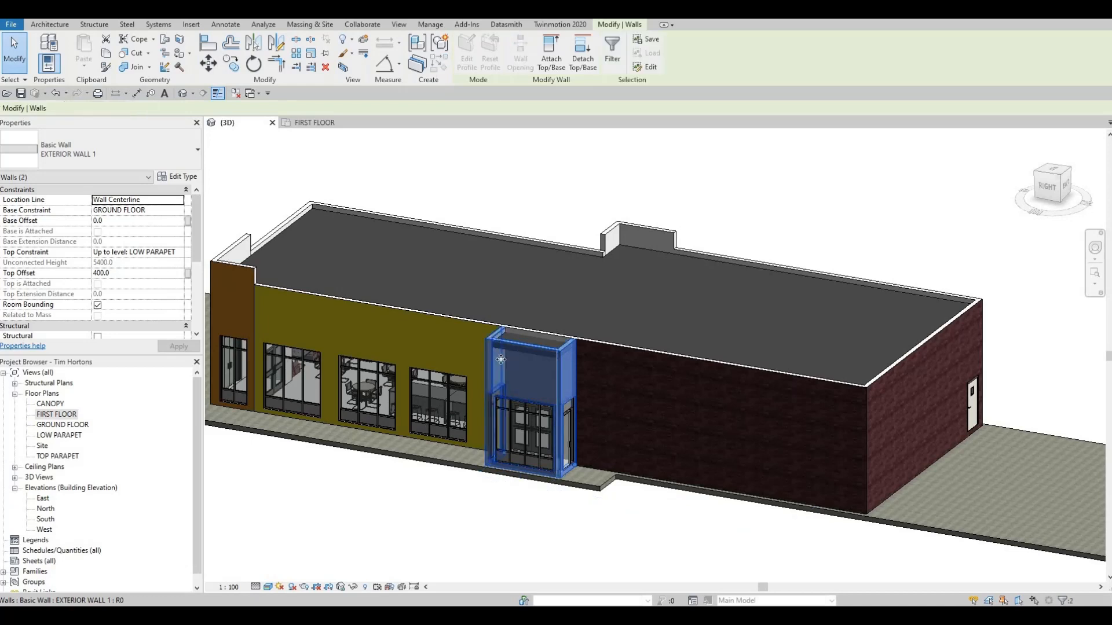
{"action": "left_click", "coordinate": [501, 360], "text": "ctrl"}
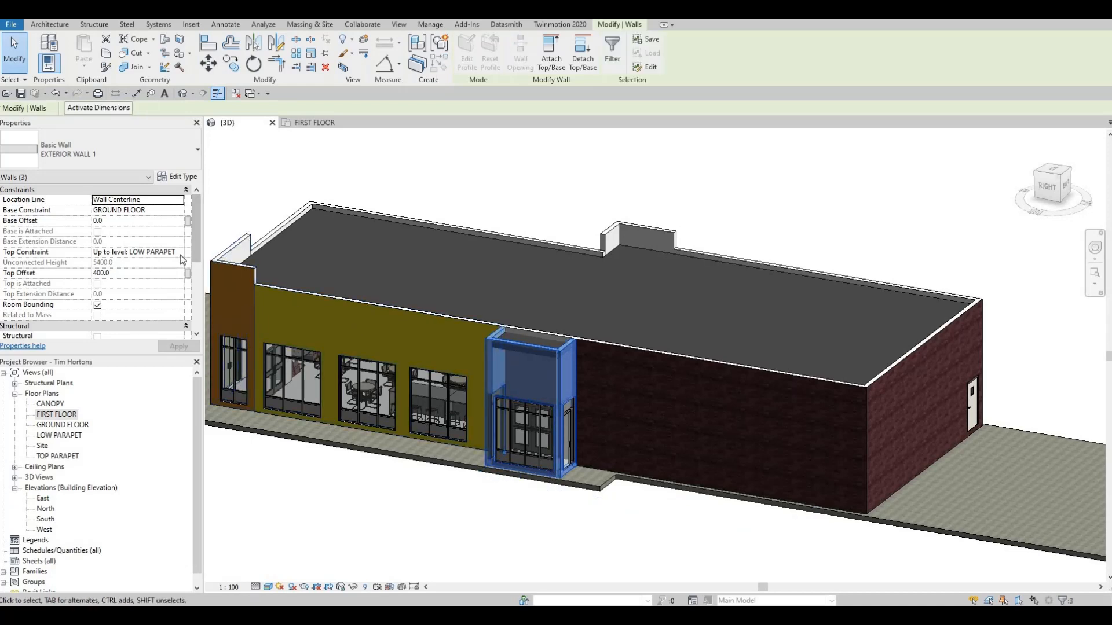
{"action": "left_click", "coordinate": [177, 253]}
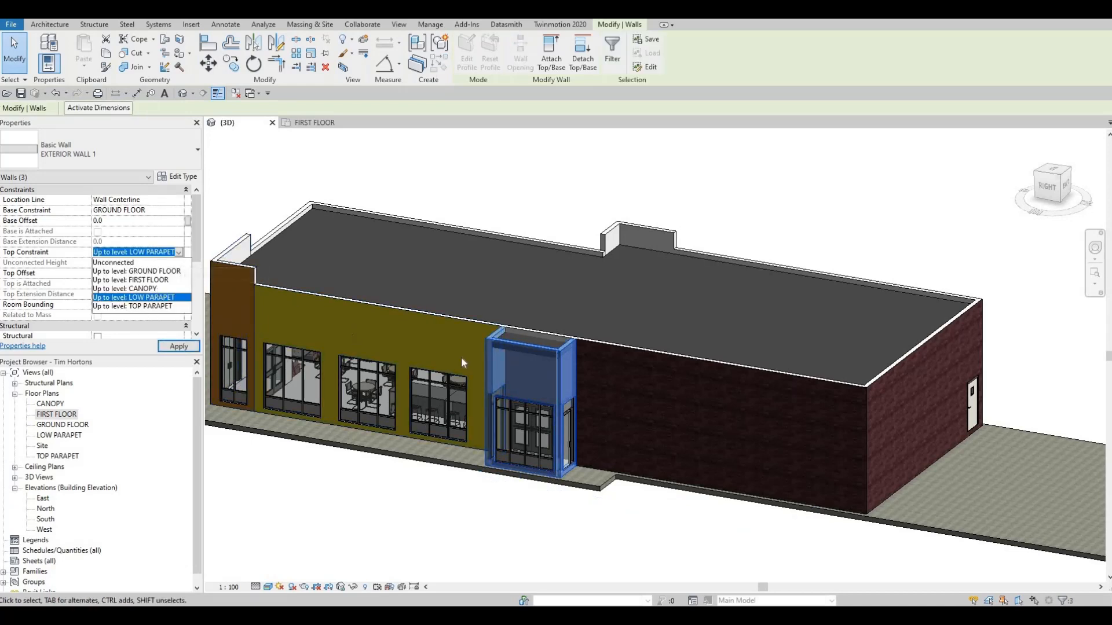
{"action": "key", "text": "Down"}
{"action": "key", "text": "Return"}
{"action": "key", "text": "Escape"}
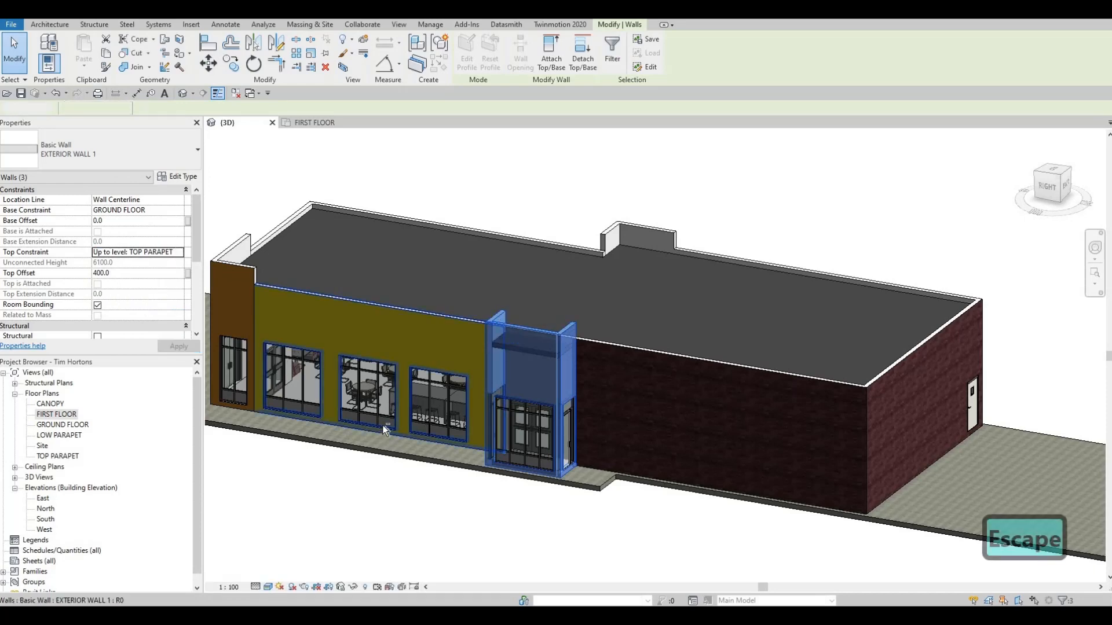
{"action": "key", "text": "Escape"}
Inspect the front of the building in 3D and open the South elevation.
{"action": "middle_click_drag", "start_coordinate": [645, 442], "coordinate": [613, 420], "text": "shift"}
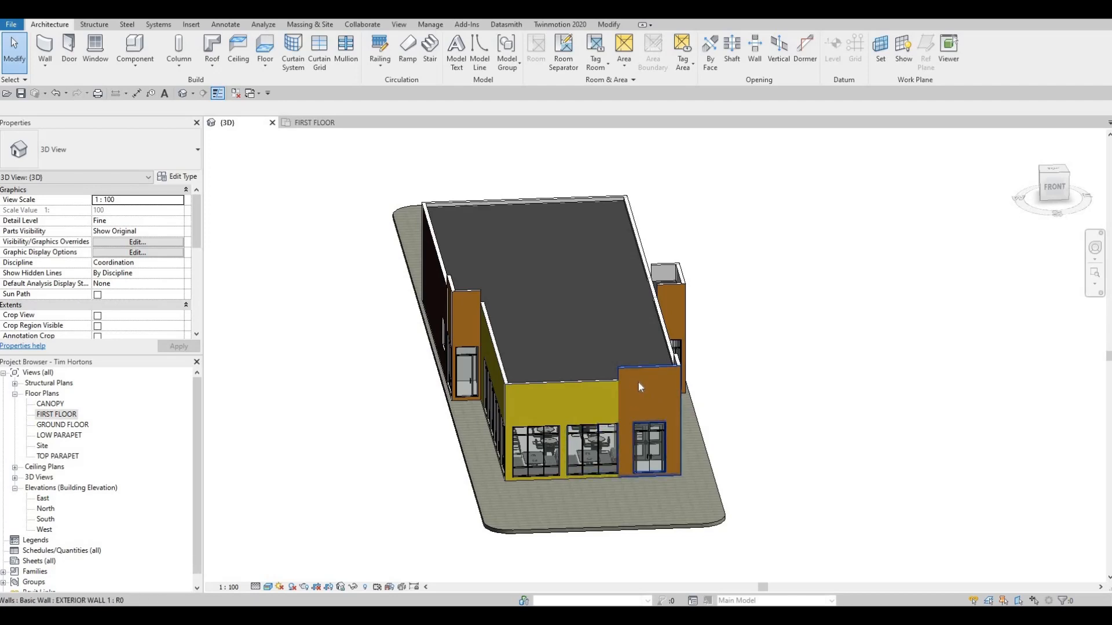
{"action": "scroll", "coordinate": [651, 384], "scroll_direction": "up", "scroll_amount": 4}
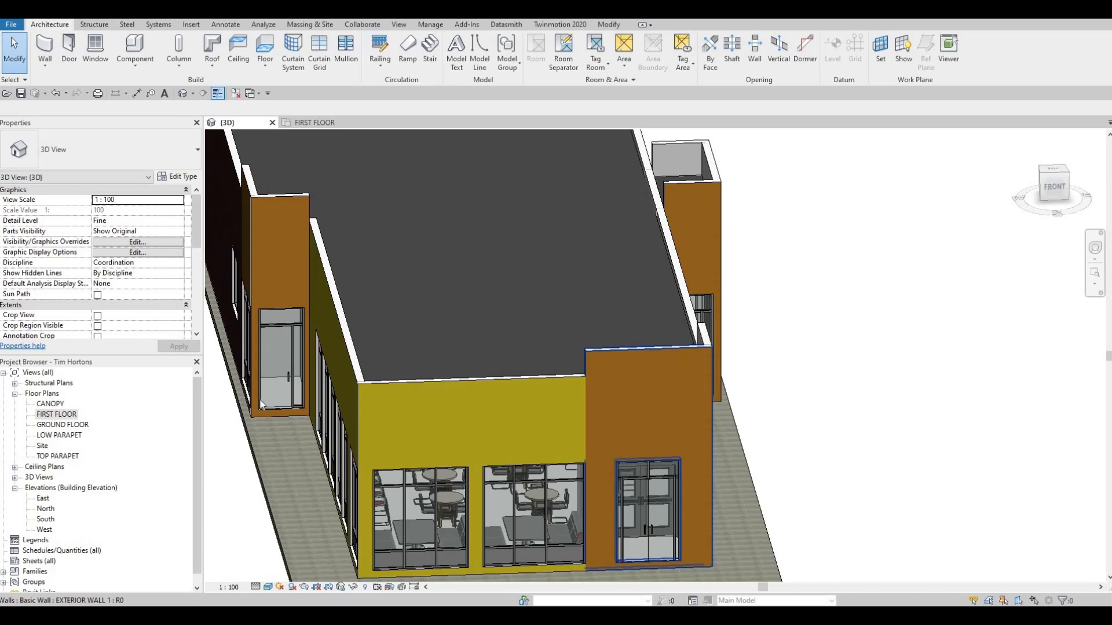
{"action": "double_click", "coordinate": [44, 520]}
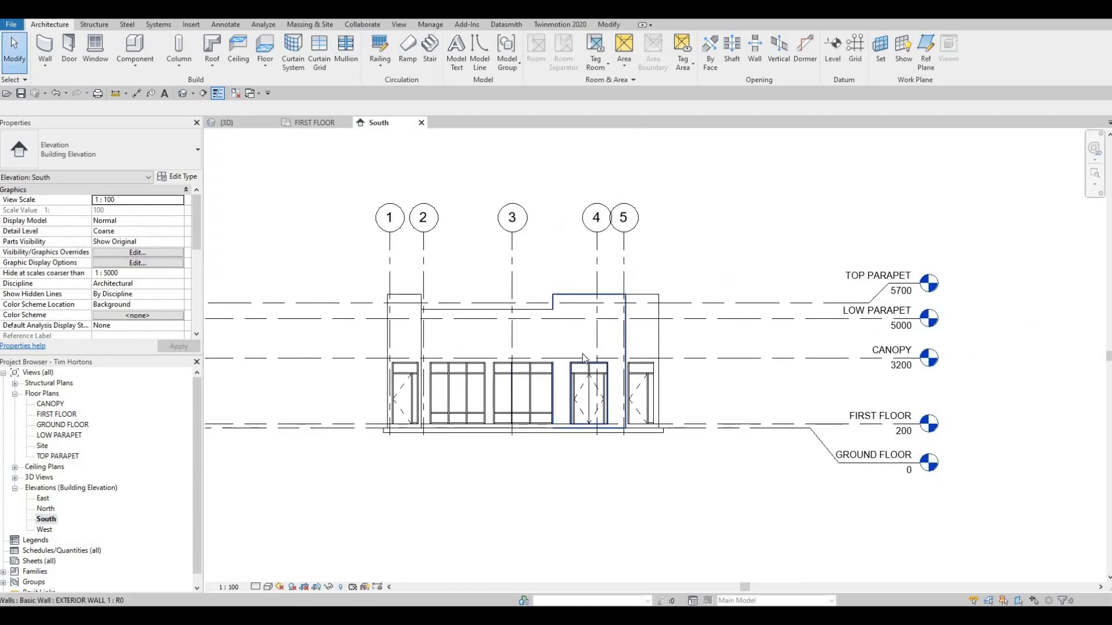
{"action": "scroll", "coordinate": [586, 350], "scroll_direction": "up", "scroll_amount": 2}
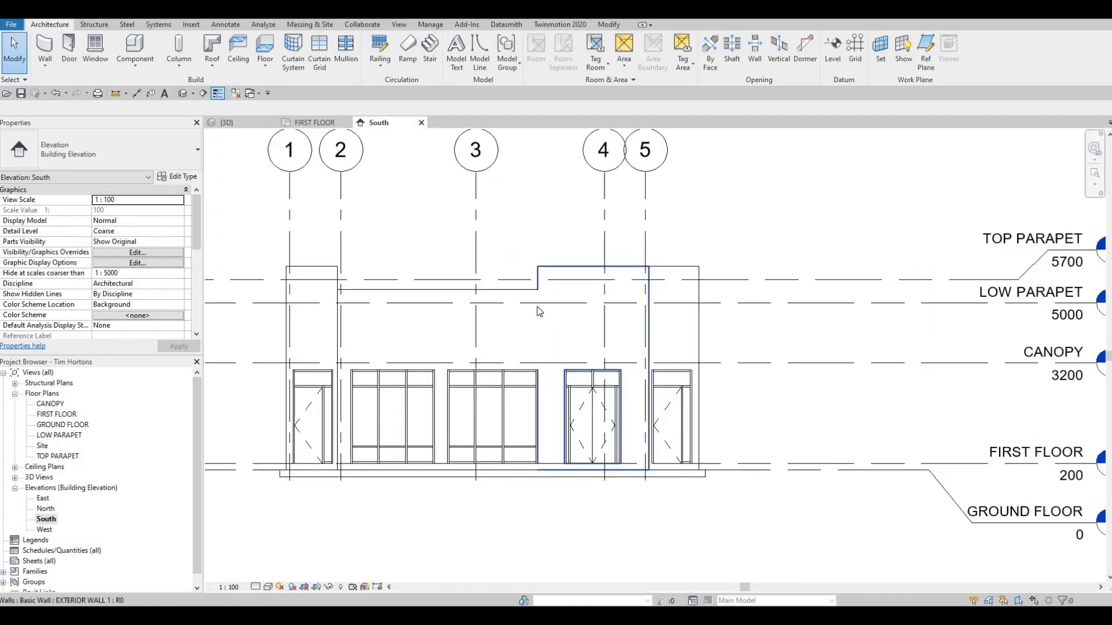
Draw a detail-line rectangle 2600 mm wide and 900 mm high on the wall above the double entrance door.
{"action": "left_click", "coordinate": [193, 26]}
{"action": "scroll", "coordinate": [291, 60], "scroll_direction": "down", "scroll_amount": 1}
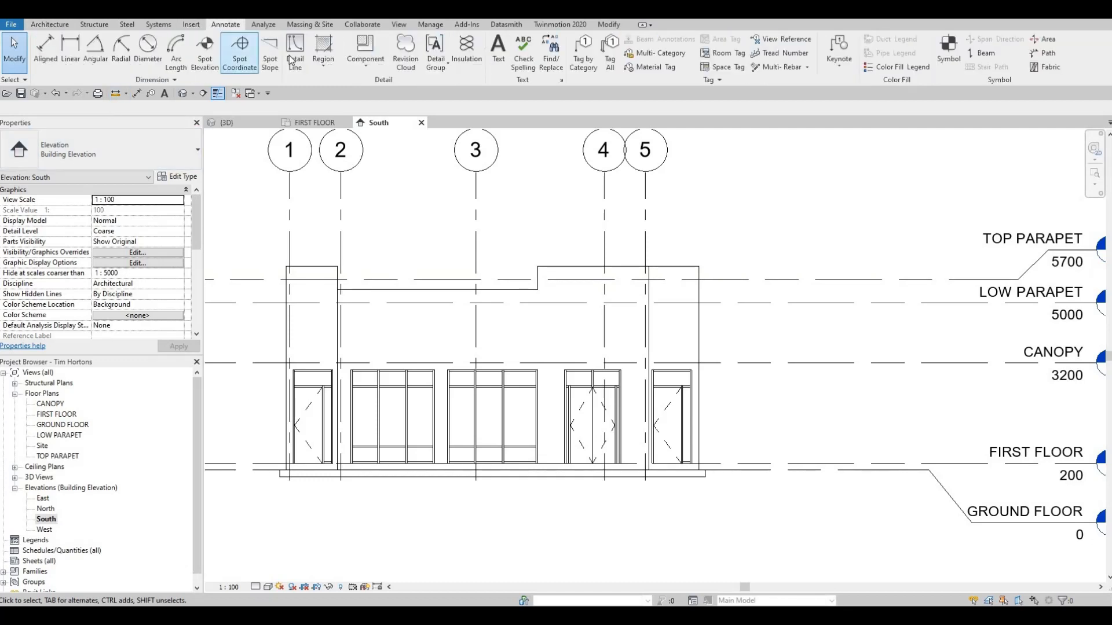
{"action": "left_click", "coordinate": [293, 58]}
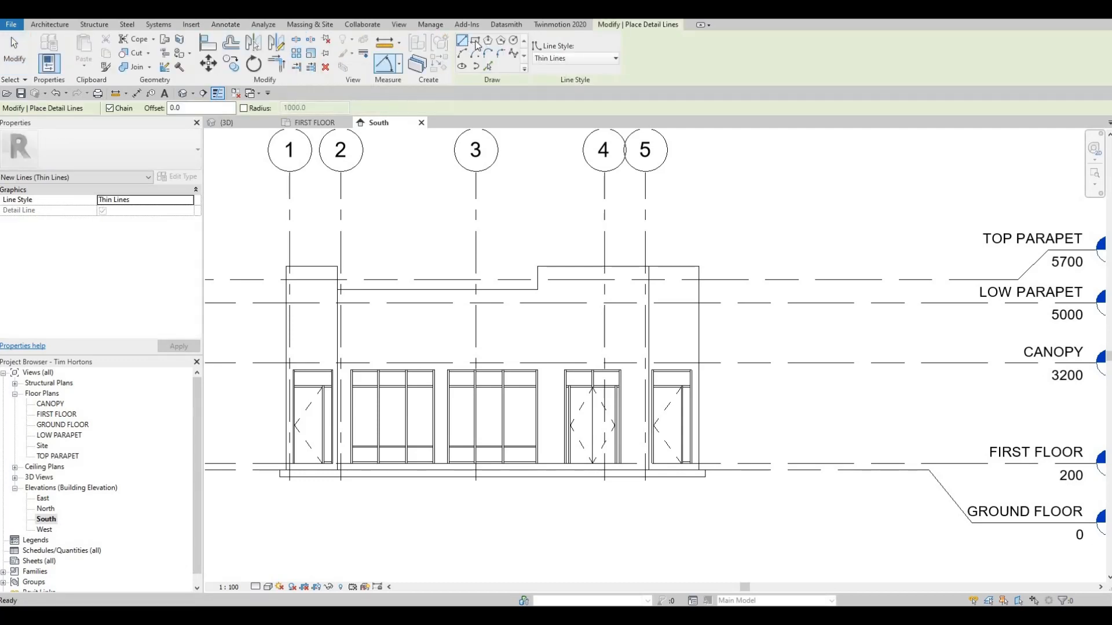
{"action": "left_click", "coordinate": [475, 44]}
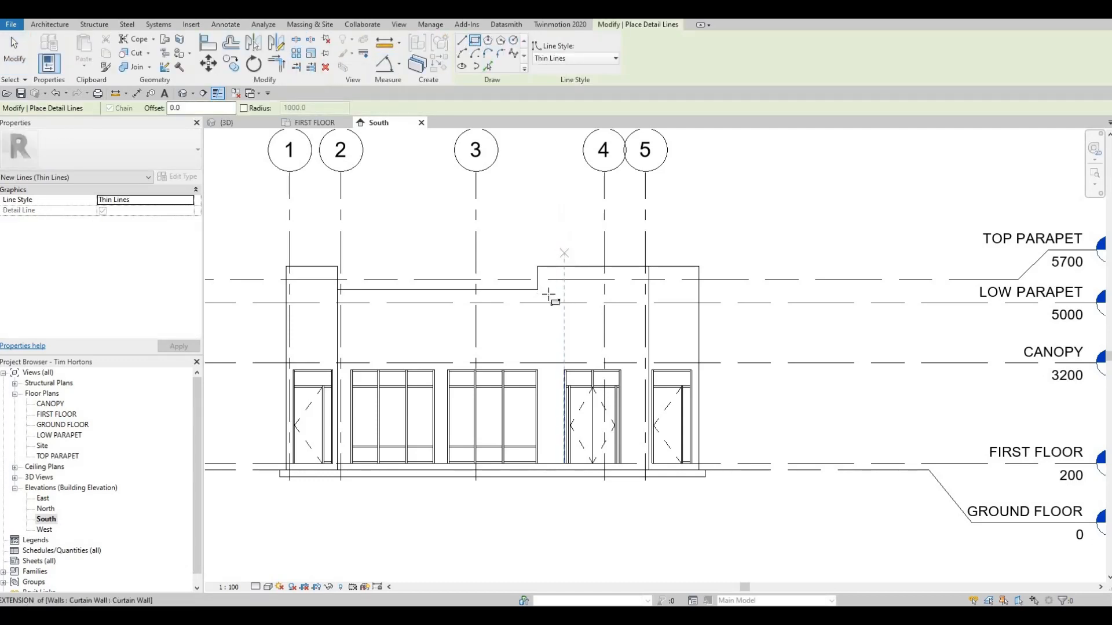
{"action": "left_click", "coordinate": [551, 296]}
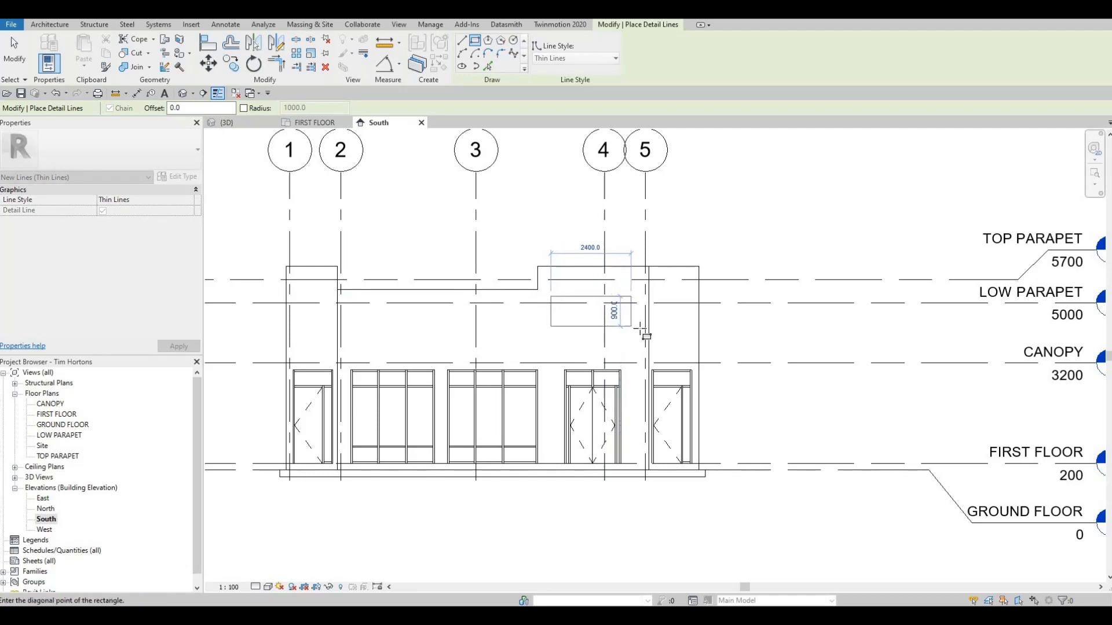
{"action": "scroll", "coordinate": [640, 328], "scroll_direction": "up", "scroll_amount": 3}
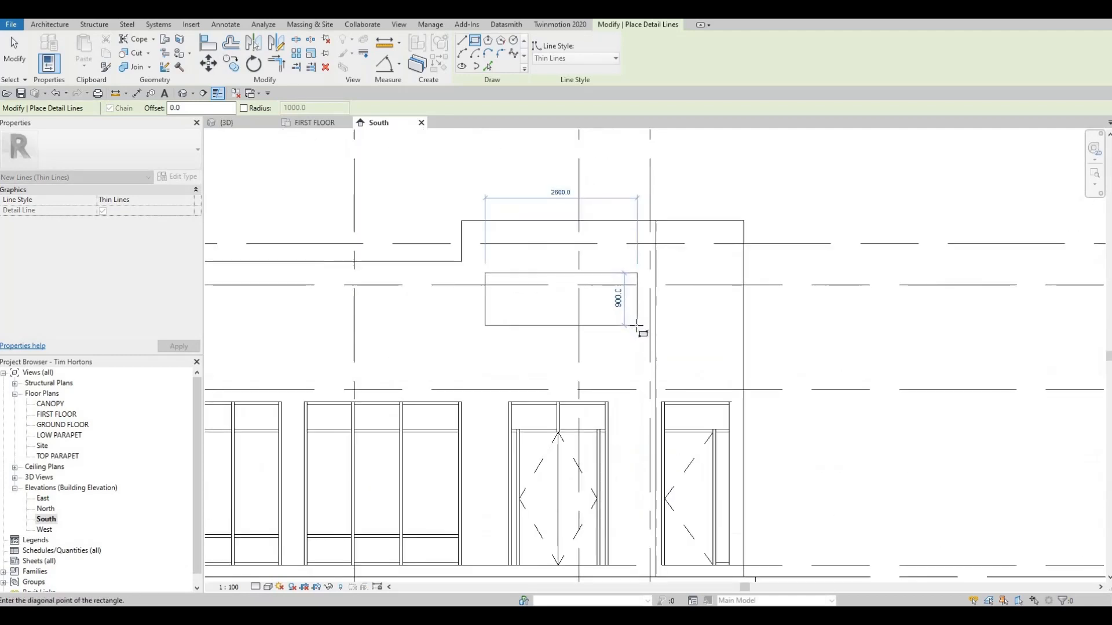
{"action": "left_click", "coordinate": [637, 326]}
{"action": "key", "text": "Escape"}
{"action": "key", "text": "Escape"}
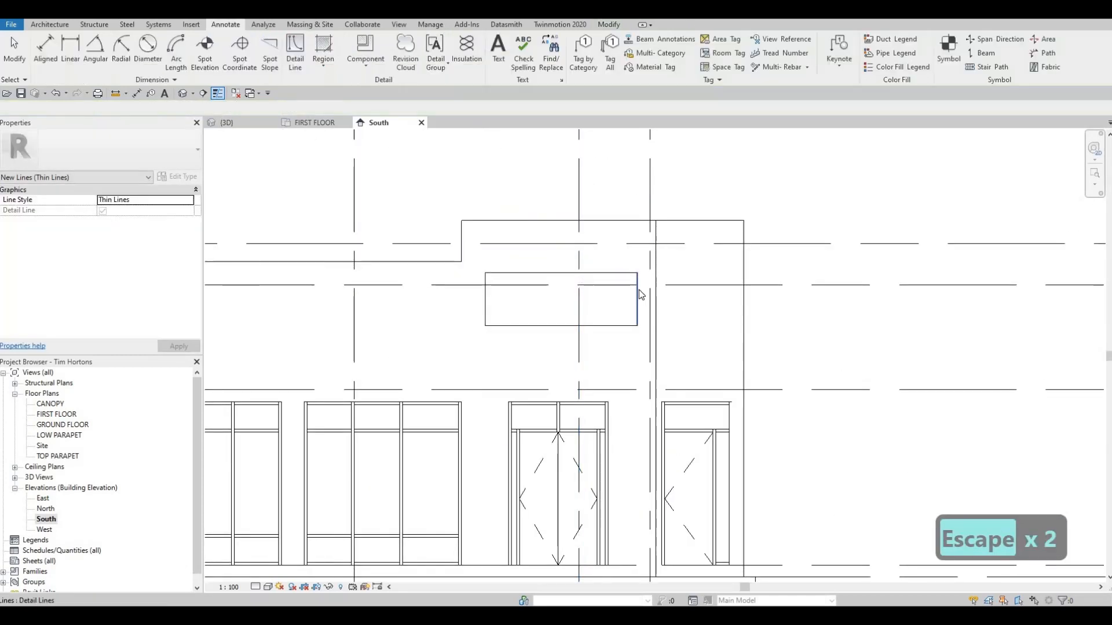
Set the detail rectangle's width to 2800 mm by relocating its end edge.
{"action": "left_click", "coordinate": [560, 246]}
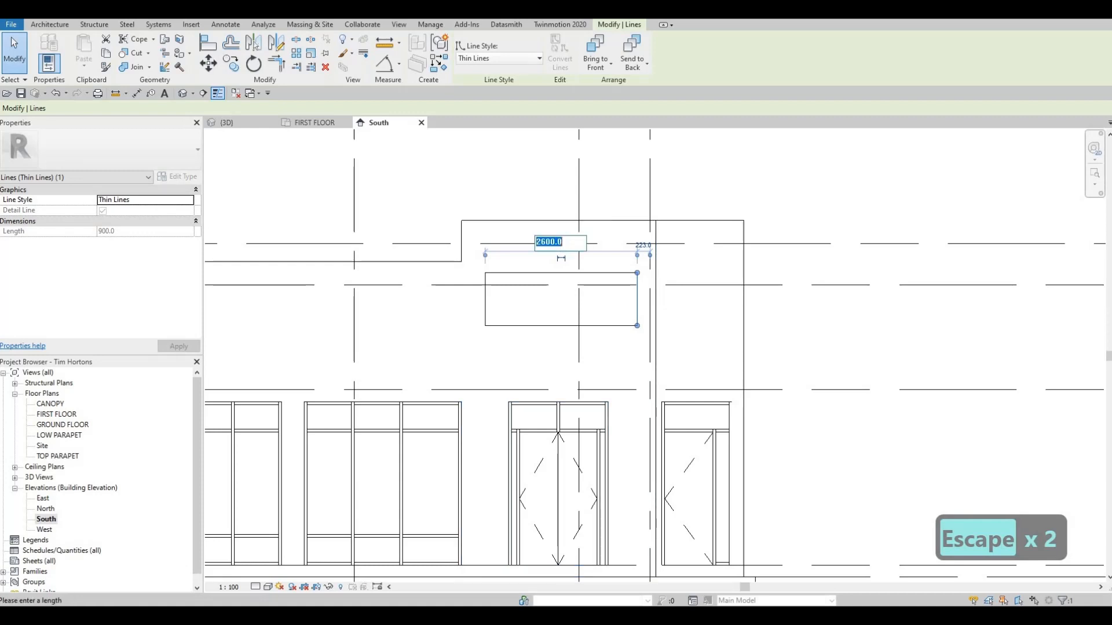
{"action": "type", "text": "2800"}
{"action": "key", "text": "Return"}
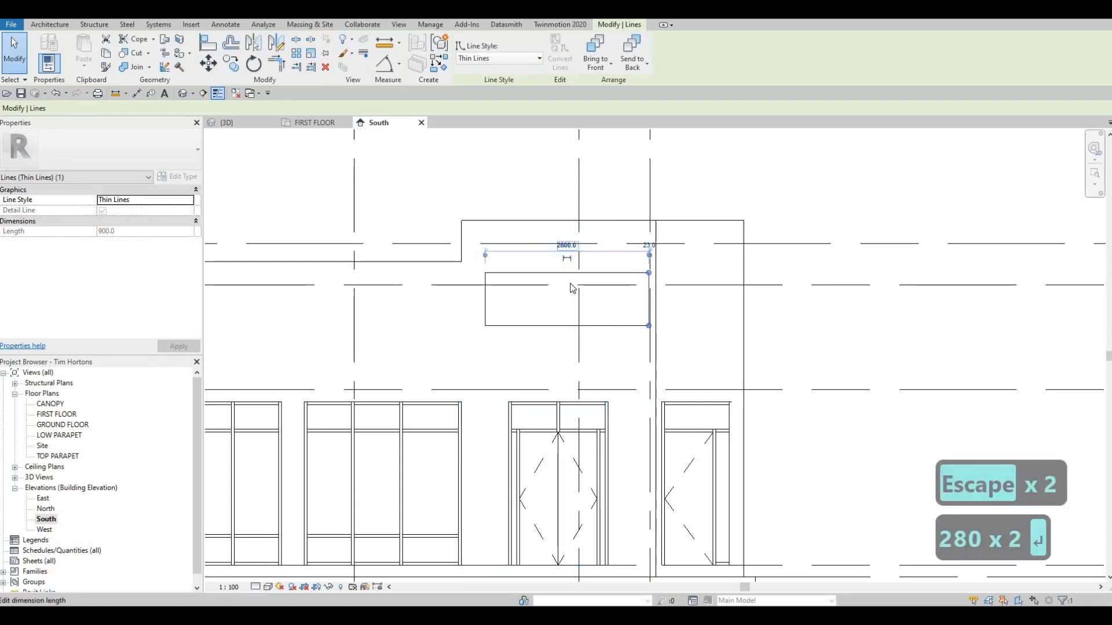
{"action": "key", "text": "Escape"}
{"action": "key", "text": "Escape"}
Move the whole detail rectangle so that it is centred above the double entrance door.
{"action": "key", "text": "Tab"}
{"action": "left_click", "coordinate": [561, 270]}
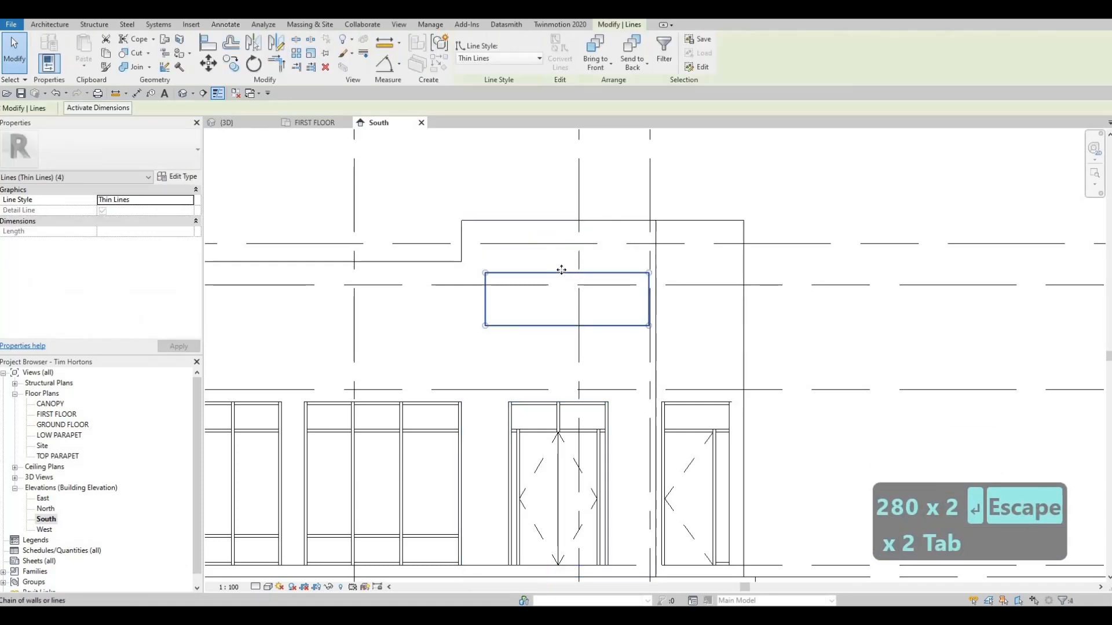
{"action": "left_click_drag", "start_coordinate": [562, 271], "coordinate": [563, 316]}
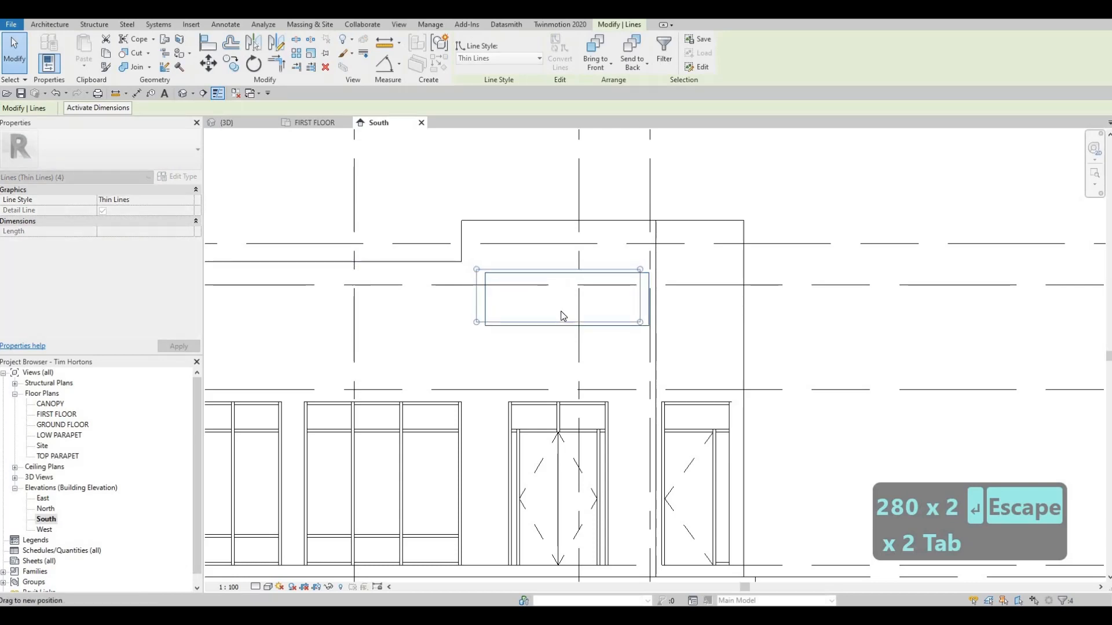
{"action": "key", "text": "Escape"}
{"action": "key", "text": "Escape"}
Set the height of the detail rectangle above the double entrance door to 800 mm.
{"action": "left_click", "coordinate": [641, 307]}
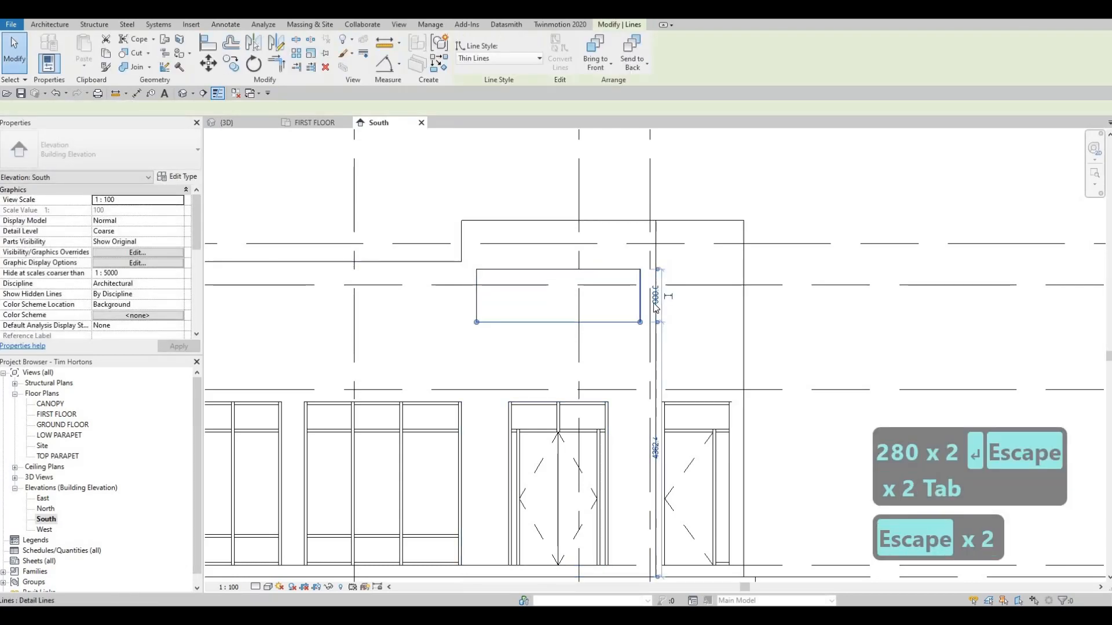
{"action": "scroll", "coordinate": [656, 306], "scroll_direction": "up", "scroll_amount": 3}
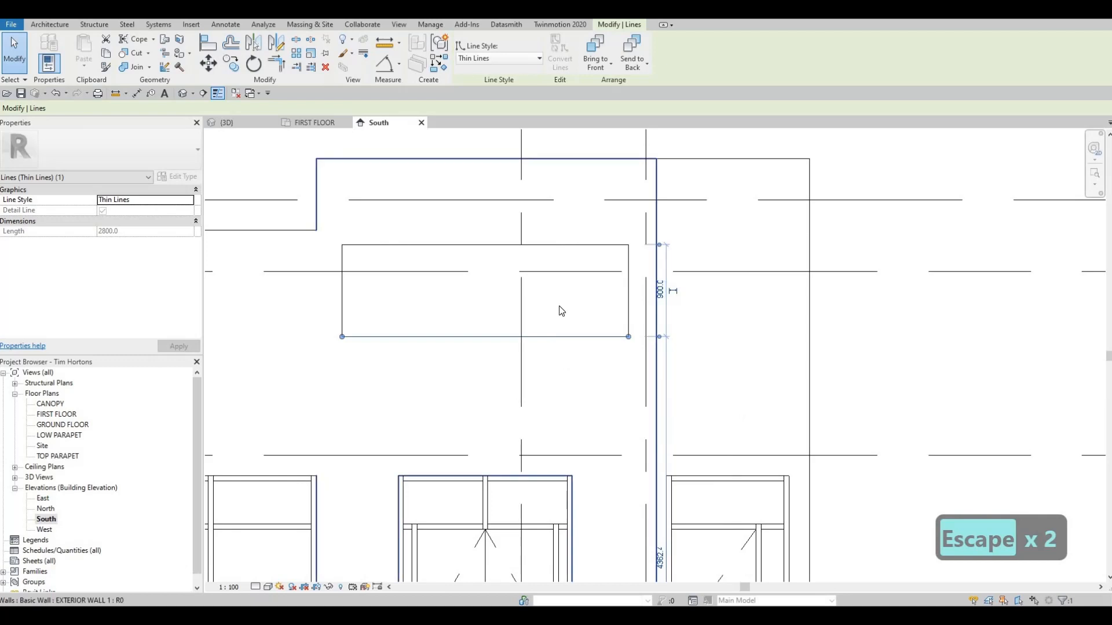
{"action": "scroll", "coordinate": [597, 290], "scroll_direction": "down", "scroll_amount": 2}
{"action": "left_click", "coordinate": [637, 290]}
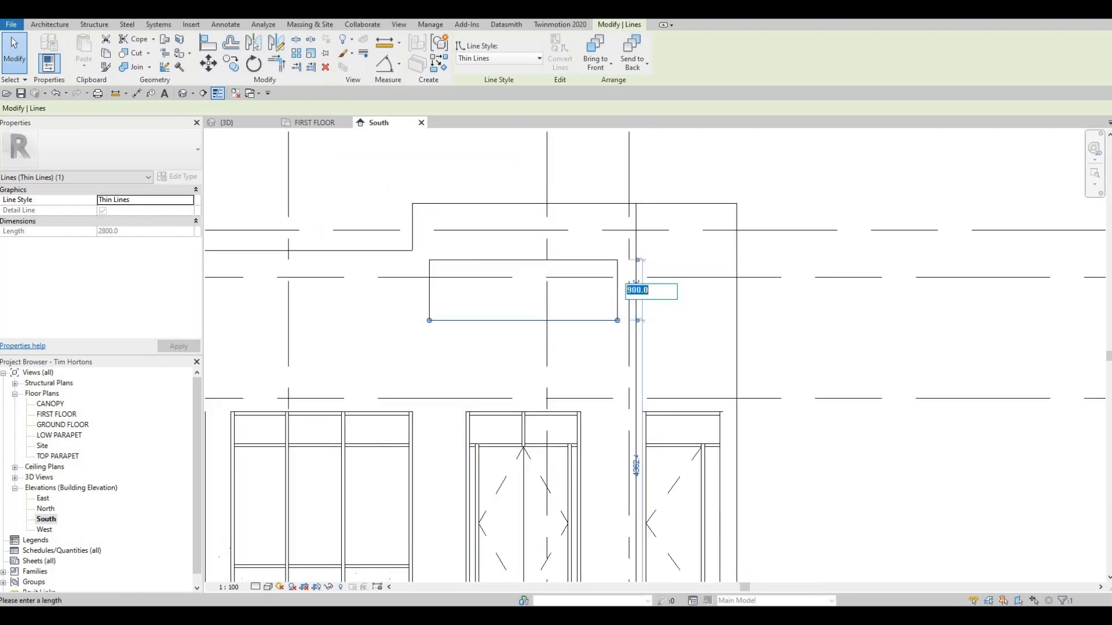
{"action": "type", "text": "800"}
{"action": "key", "text": "Return"}
{"action": "key", "text": "Escape"}
{"action": "key", "text": "Escape"}
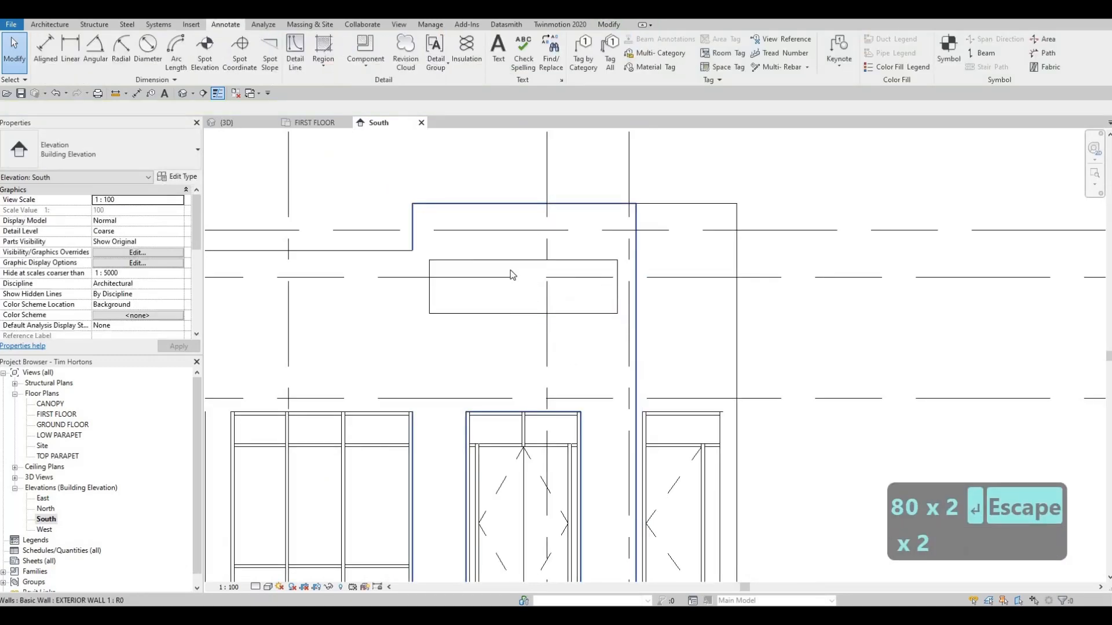
Delete the entire detail-line rectangle above the double entrance door.
{"action": "middle_click_drag", "start_coordinate": [512, 275], "coordinate": [547, 273]}
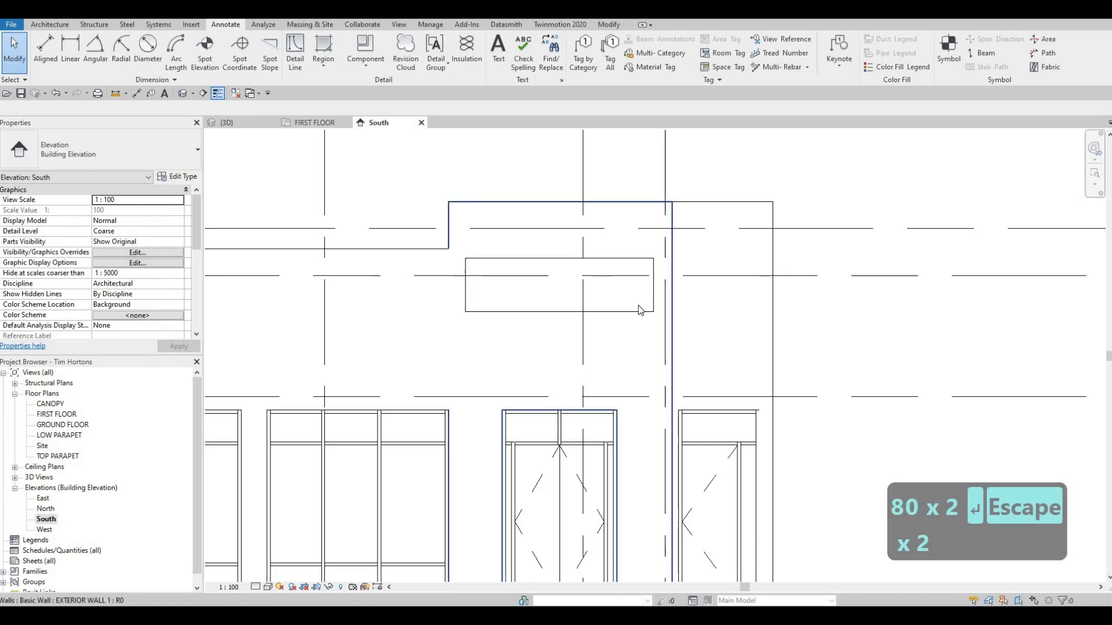
{"action": "key", "text": "Tab"}
{"action": "left_click", "coordinate": [528, 266]}
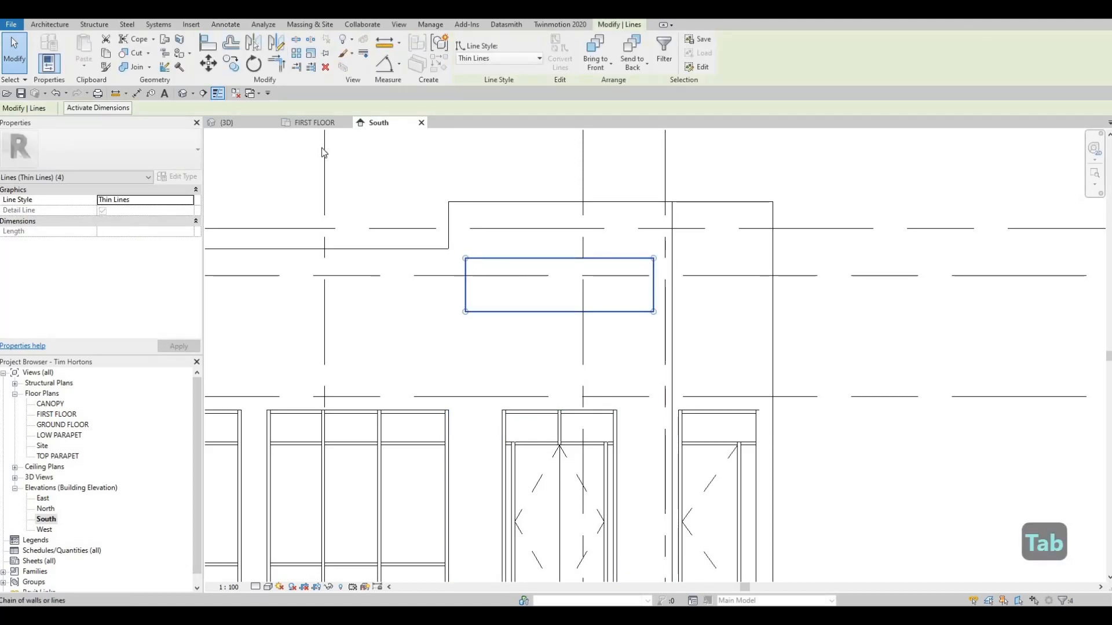
{"action": "key", "text": "Delete"}
Open the 3D view and examine the front facade above the double entrance door.
{"action": "left_click", "coordinate": [227, 123]}
{"action": "scroll", "coordinate": [549, 356], "scroll_direction": "down", "scroll_amount": 1}
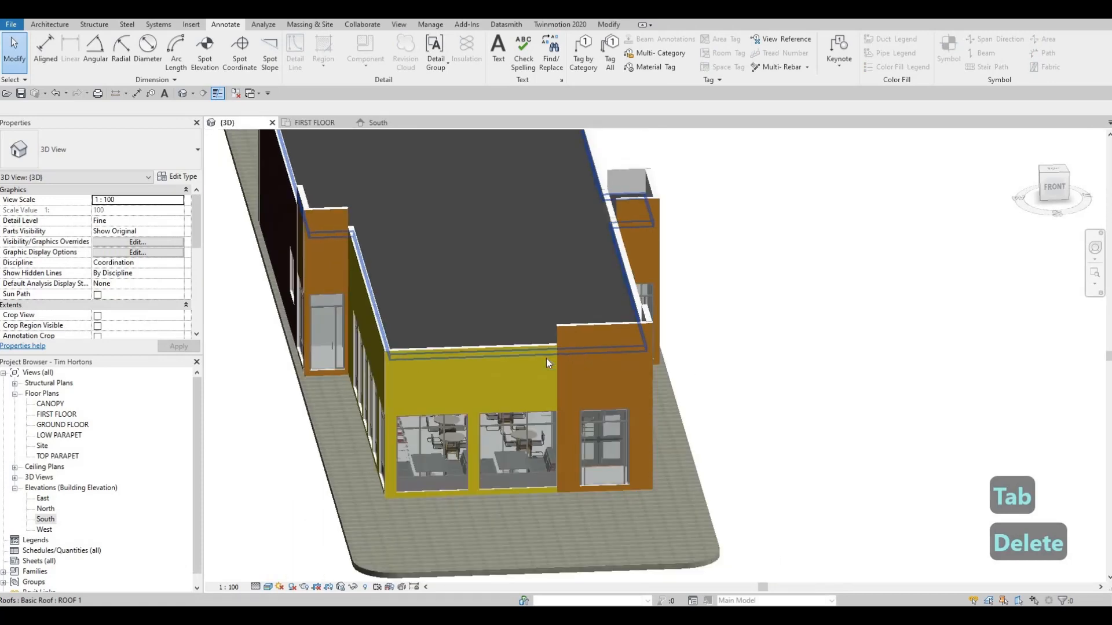
{"action": "middle_click_drag", "start_coordinate": [546, 359], "coordinate": [585, 380], "text": "shift"}
{"action": "middle_click_drag", "start_coordinate": [619, 341], "coordinate": [617, 350], "text": "shift"}
{"action": "scroll", "coordinate": [622, 340], "scroll_direction": "up", "scroll_amount": 2}
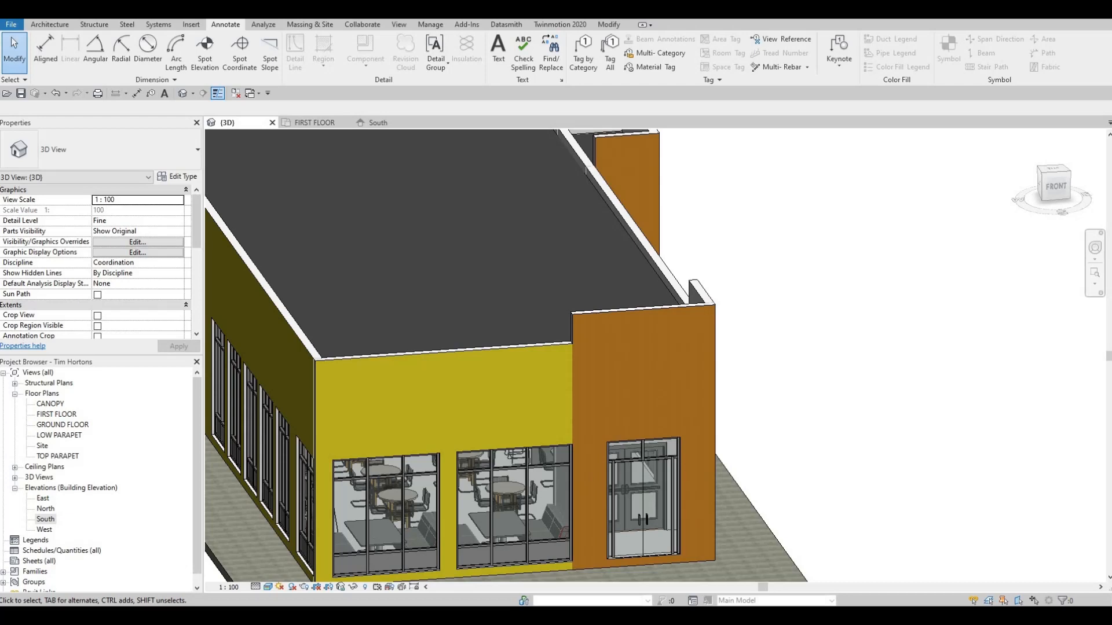
{"action": "key", "text": "F1"}
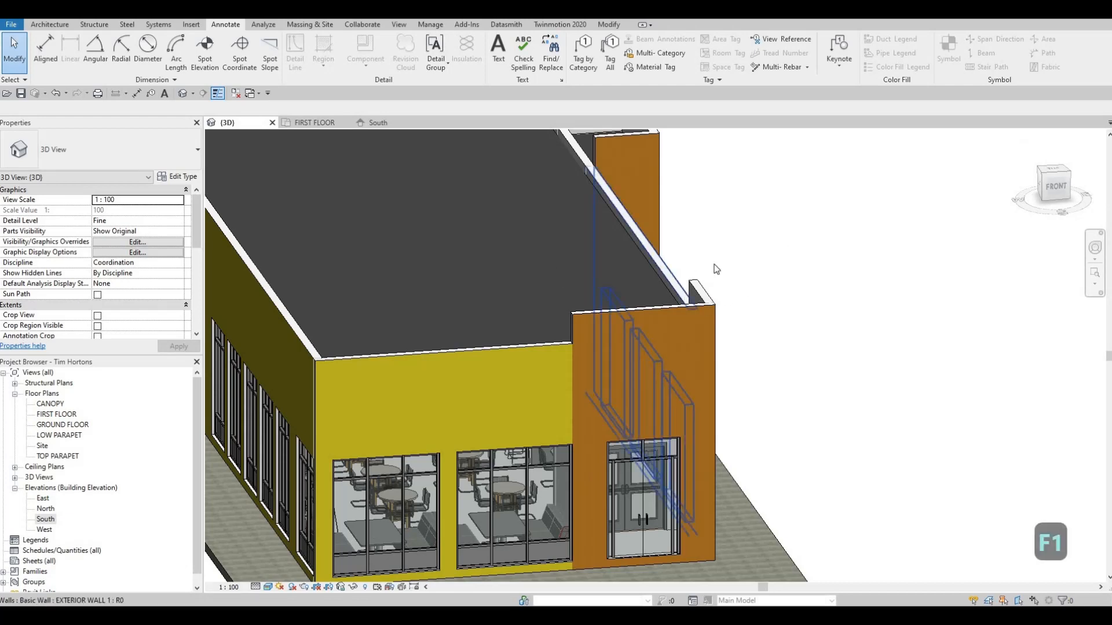
{"action": "middle_click_drag", "start_coordinate": [721, 298], "coordinate": [731, 295]}
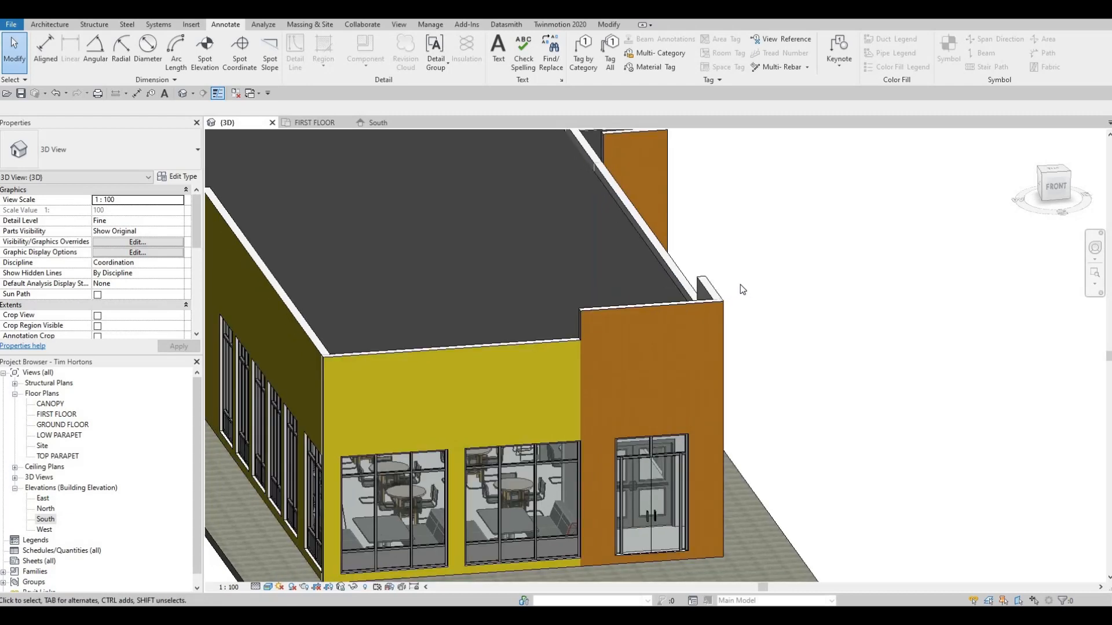
Check the length format in the project units and close the settings without changes.
{"action": "key", "text": "u"}
{"action": "key", "text": "n"}
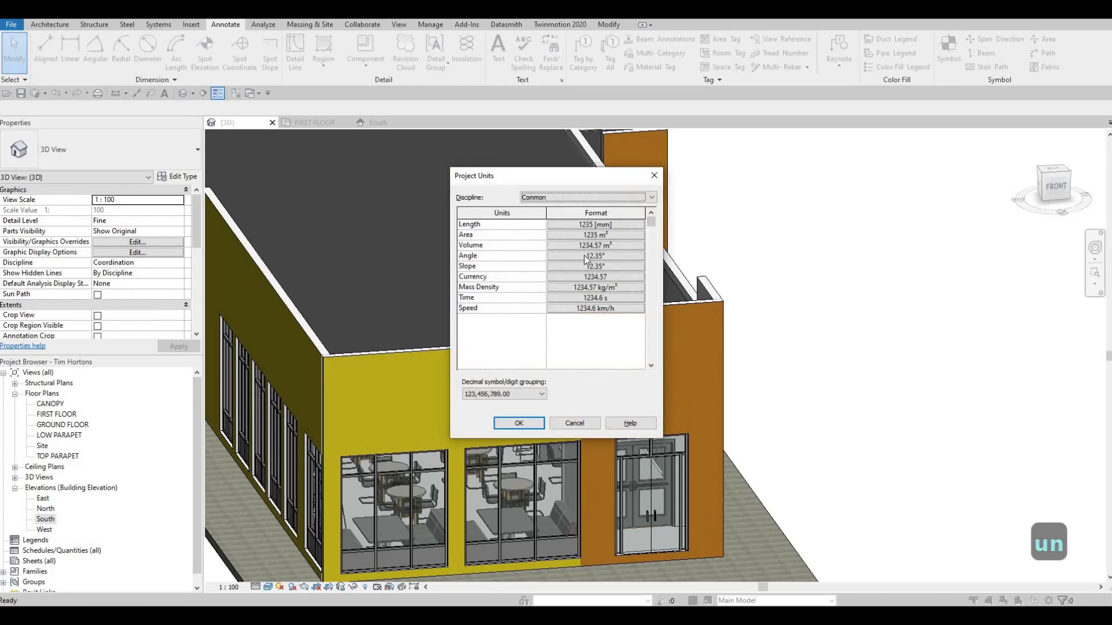
{"action": "key", "text": "F1"}
{"action": "key", "text": "F1"}
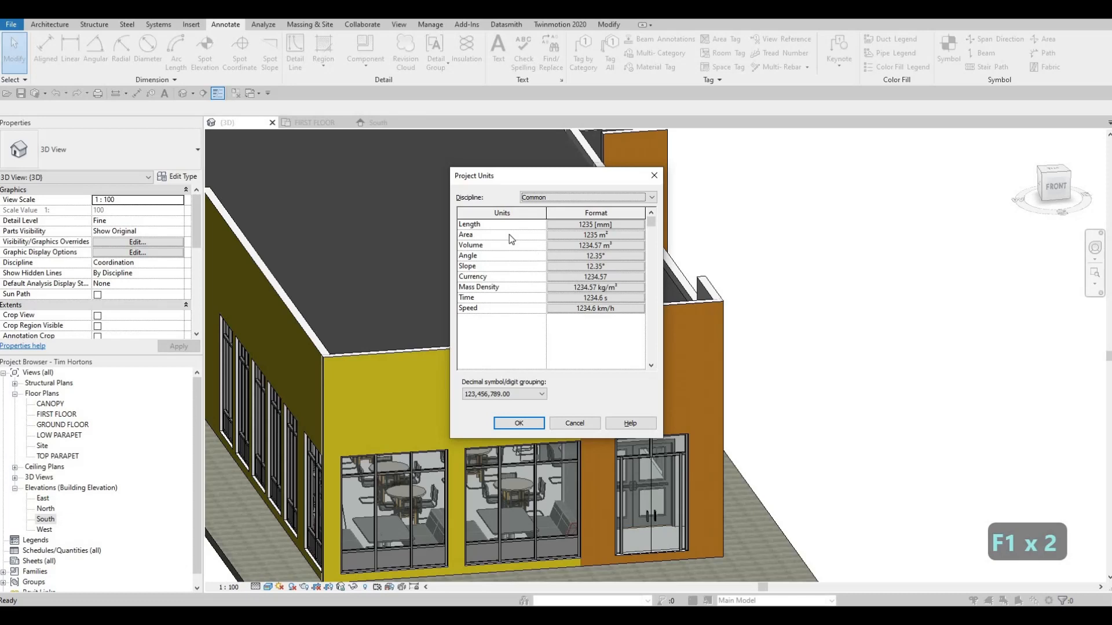
{"action": "left_click", "coordinate": [654, 175]}
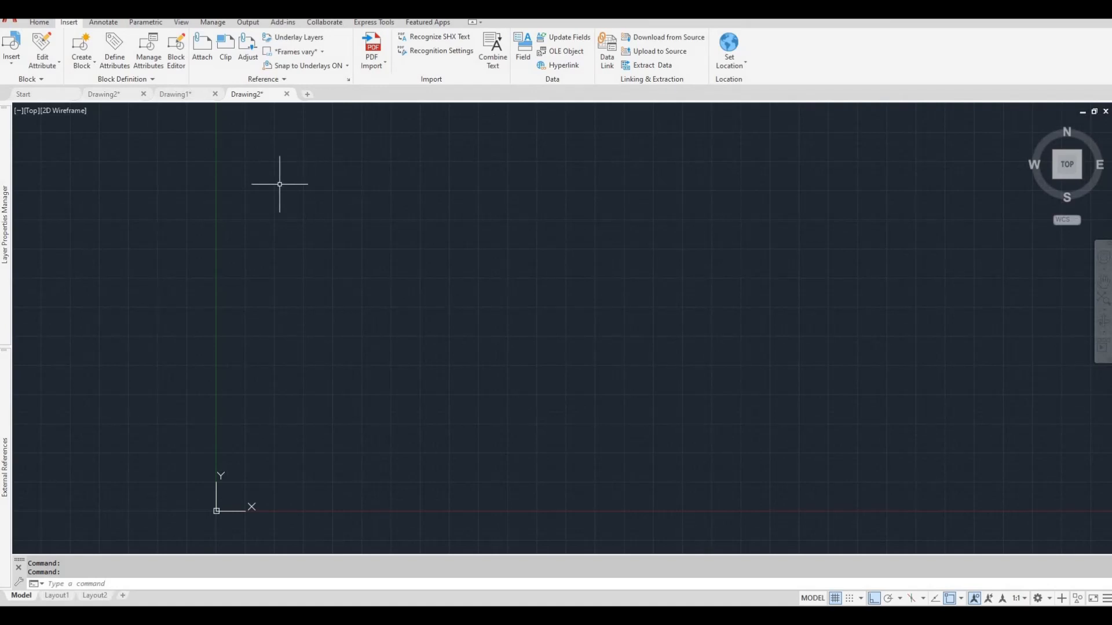
Switch to AutoCAD and check the drawing's length type and insertion scale units.
{"action": "type", "text": "un"}
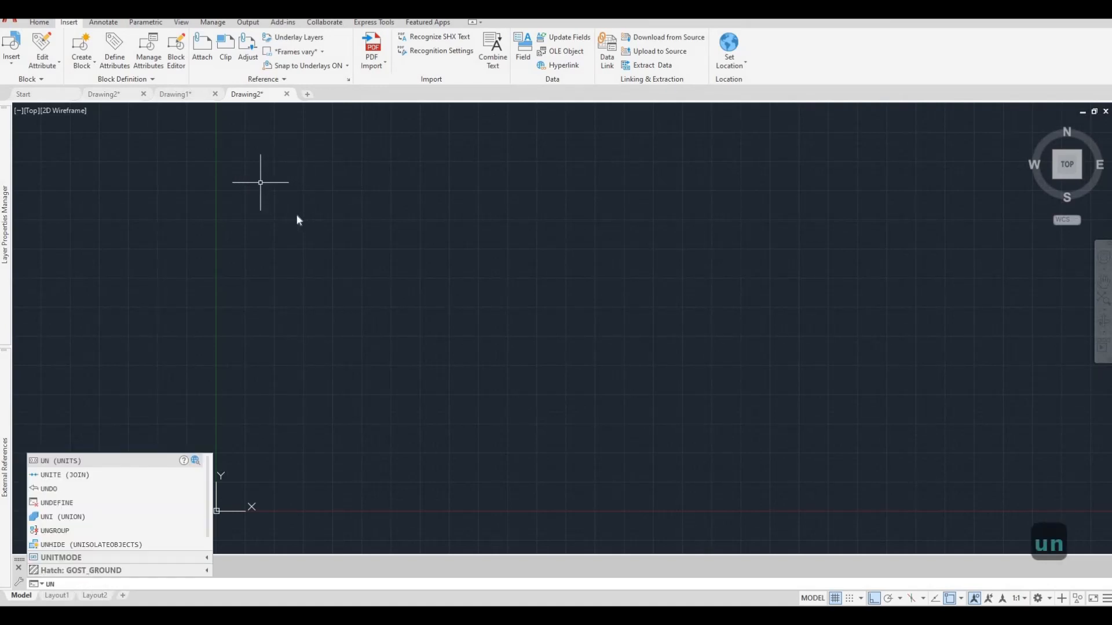
{"action": "key", "text": "Return"}
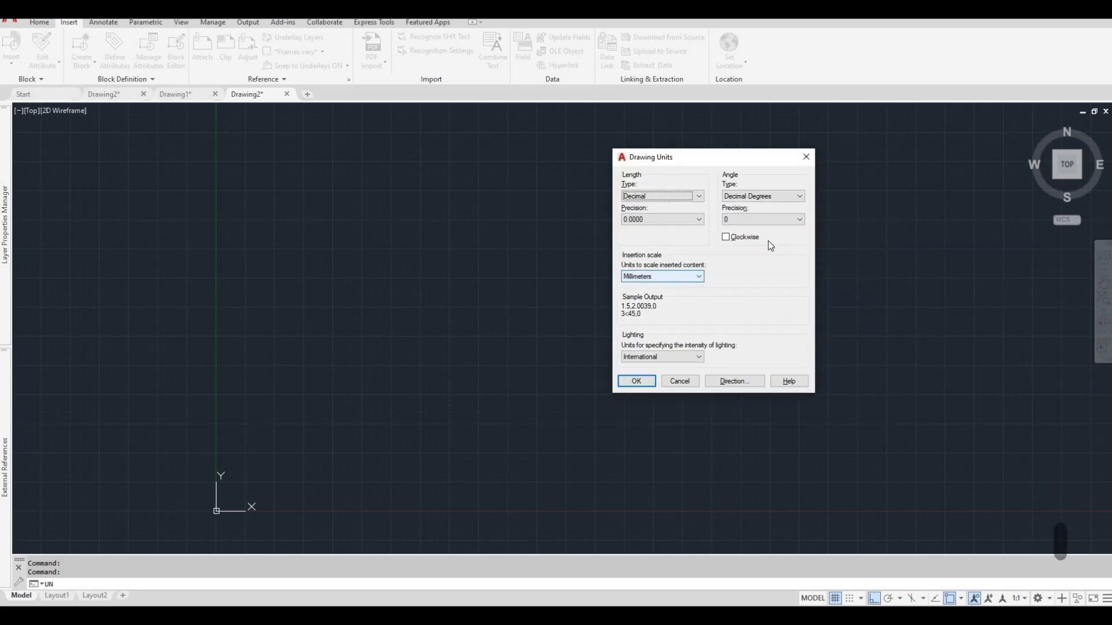
{"action": "left_click", "coordinate": [805, 157]}
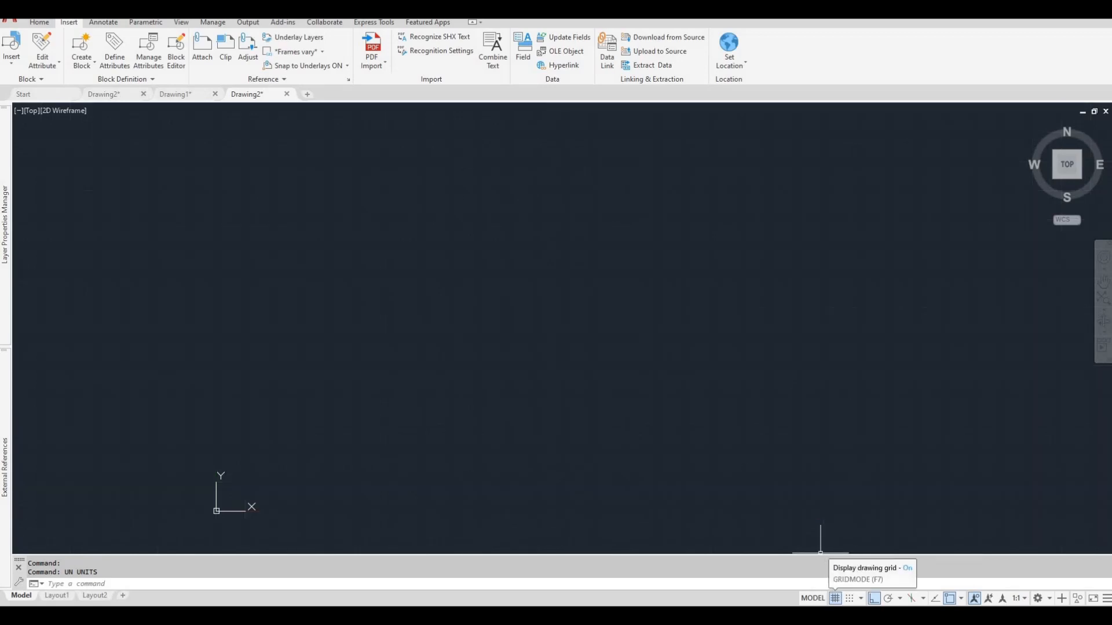
Turn off the drawing grid and start a line a short distance above the origin.
{"action": "left_click", "coordinate": [835, 598]}
{"action": "middle_click_drag", "start_coordinate": [511, 369], "coordinate": [498, 342]}
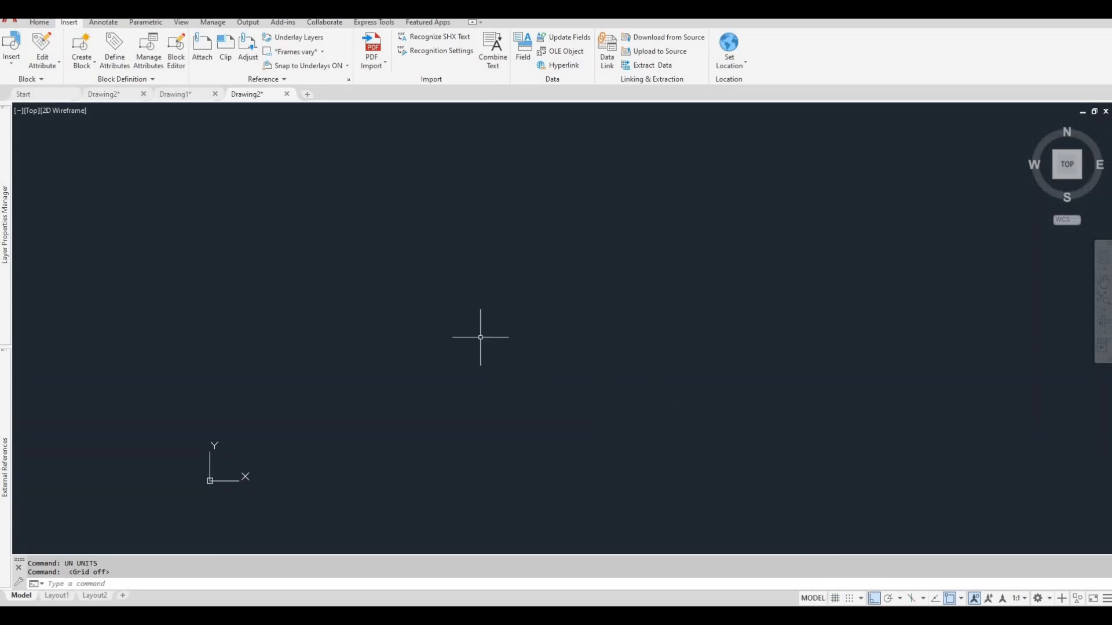
{"action": "left_click", "coordinate": [39, 22]}
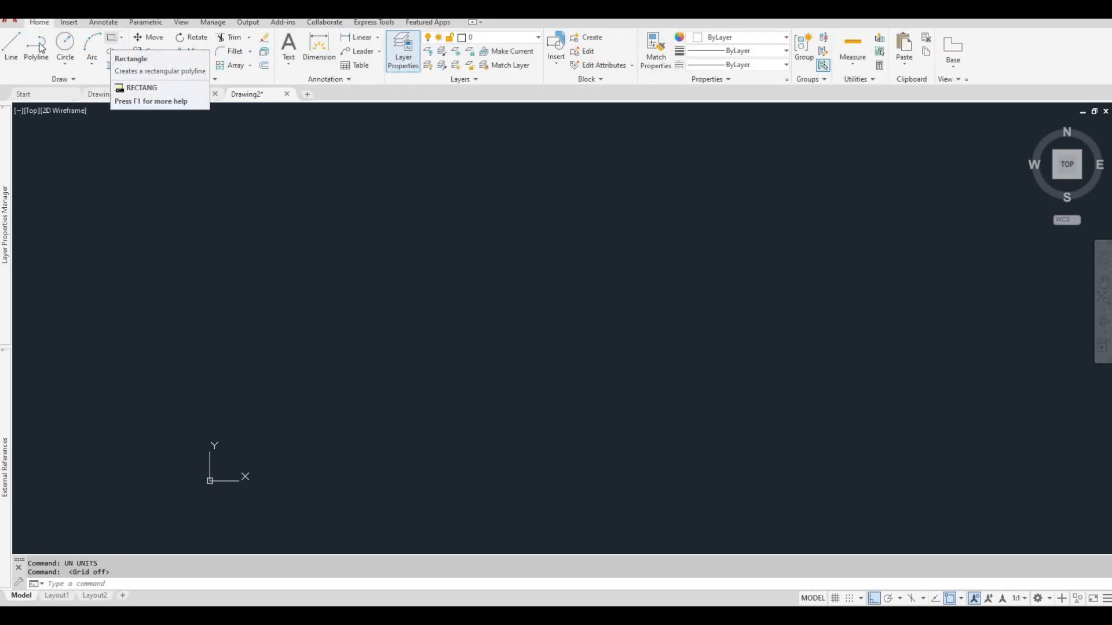
{"action": "left_click", "coordinate": [11, 45]}
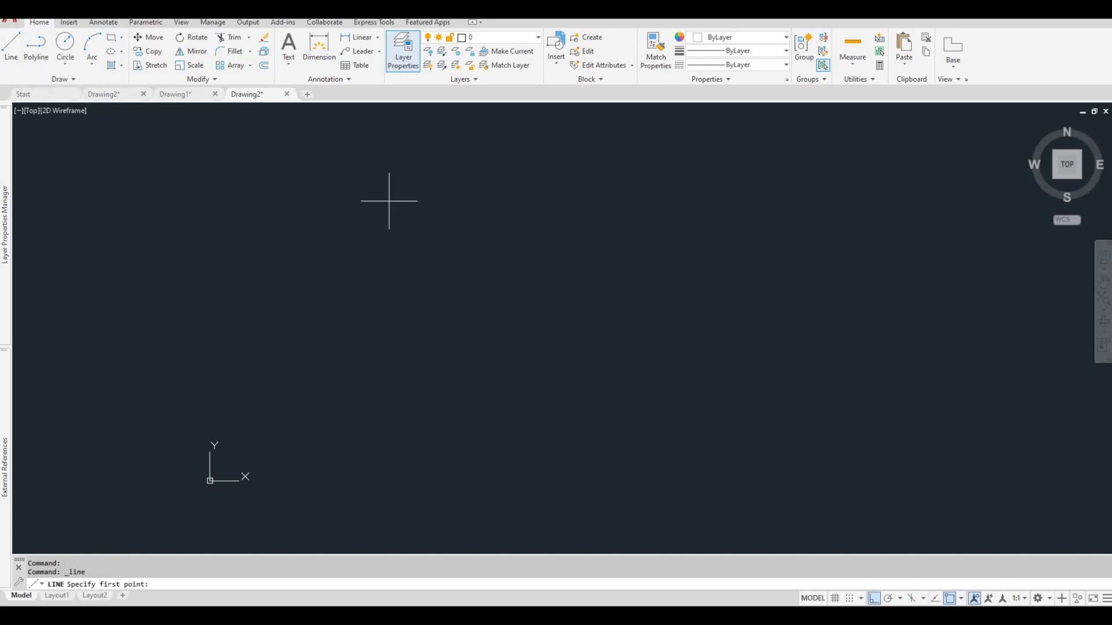
{"action": "left_click", "coordinate": [293, 273]}
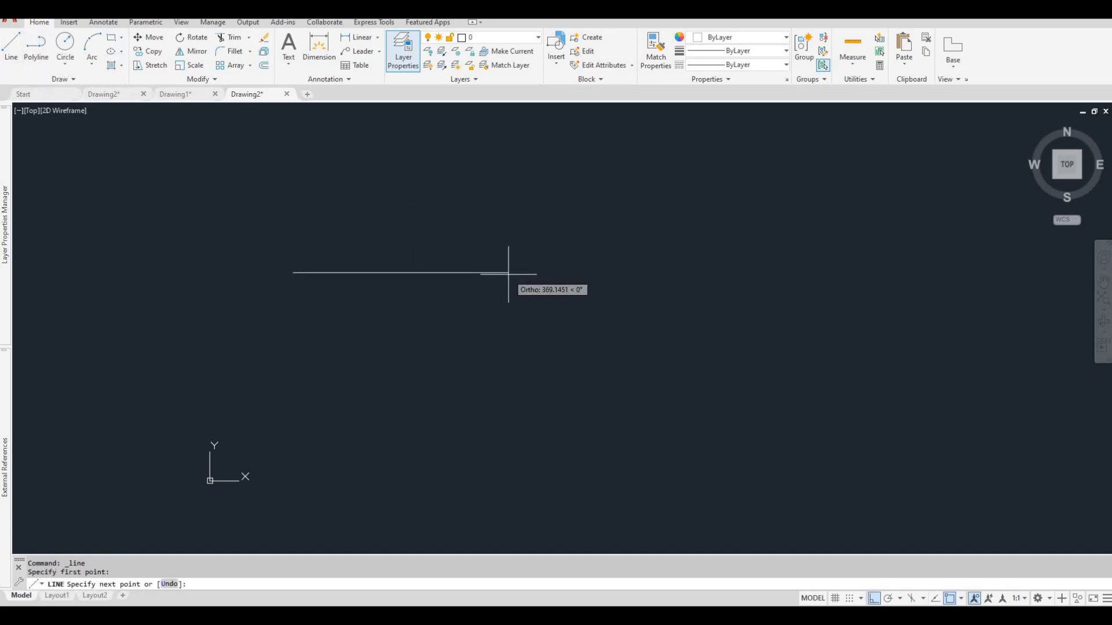
{"action": "type", "text": "2800"}
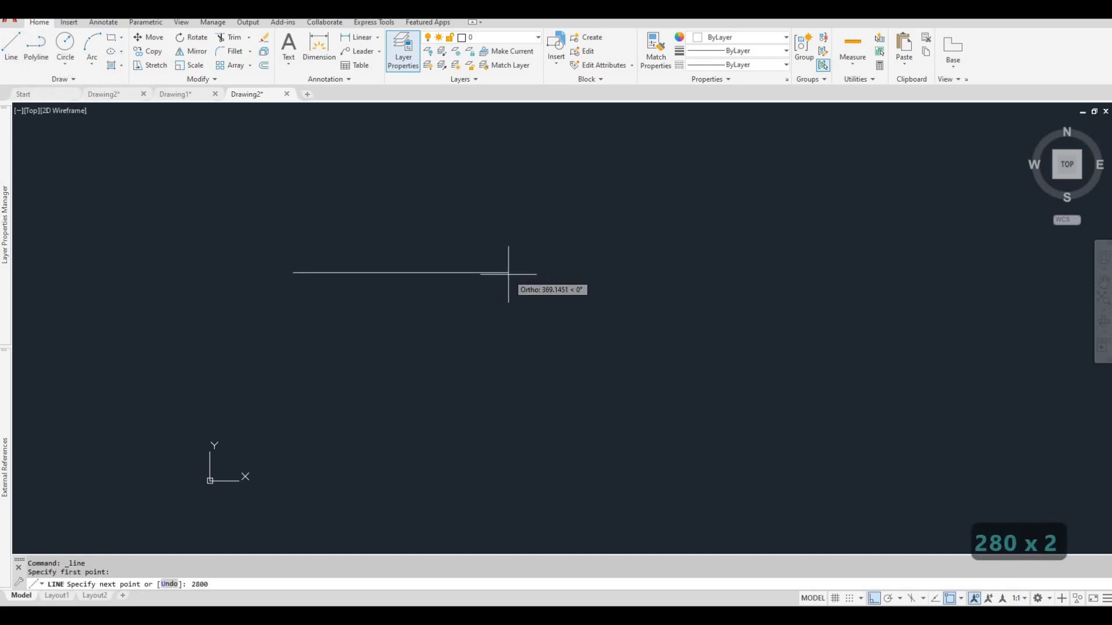
{"action": "type", "text": "0"}
{"action": "key", "text": "Return"}
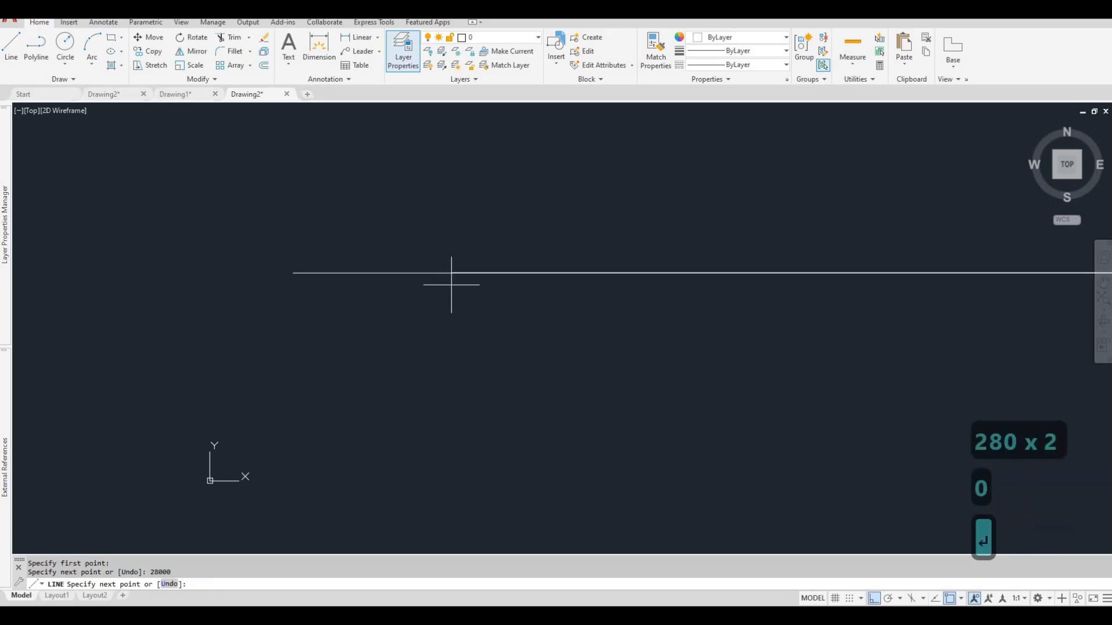
{"action": "scroll", "coordinate": [527, 319], "scroll_direction": "down", "scroll_amount": 10}
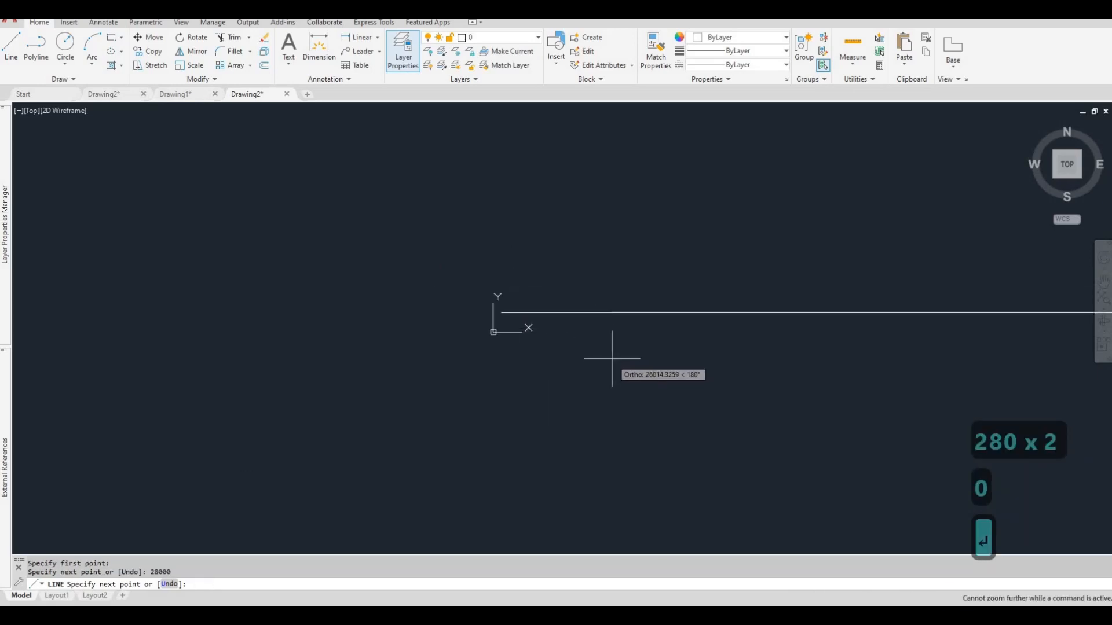
{"action": "key", "text": "ctrl+z"}
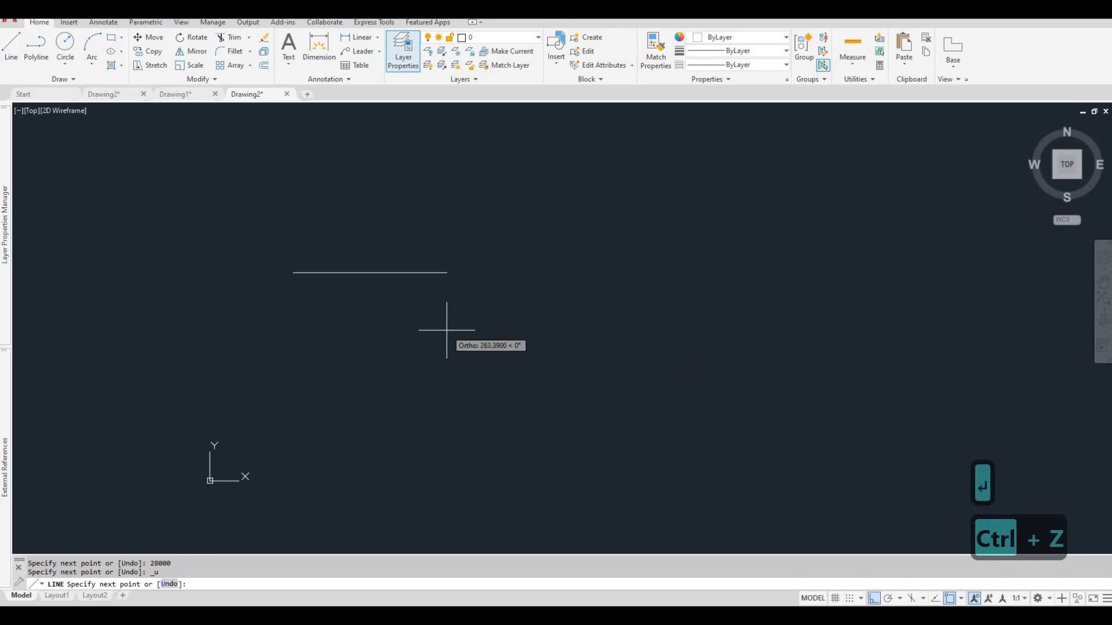
Draw the line chain into a closed rectangle 2800 mm wide and 800 mm high.
{"action": "type", "text": "2800"}
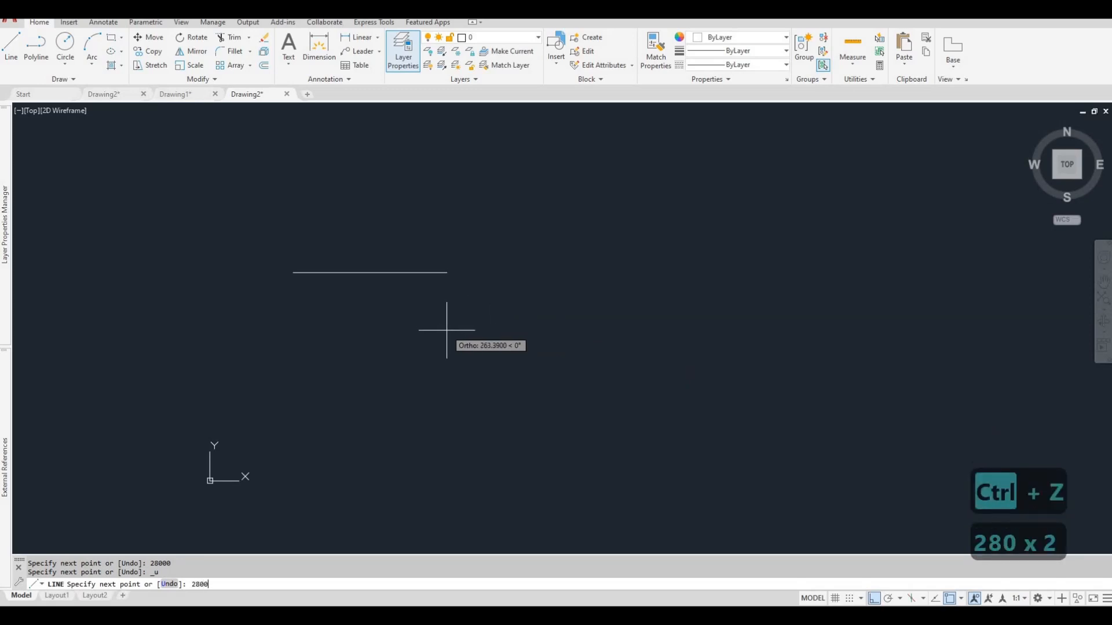
{"action": "key", "text": "Return"}
{"action": "scroll", "coordinate": [463, 341], "scroll_direction": "down", "scroll_amount": 3}
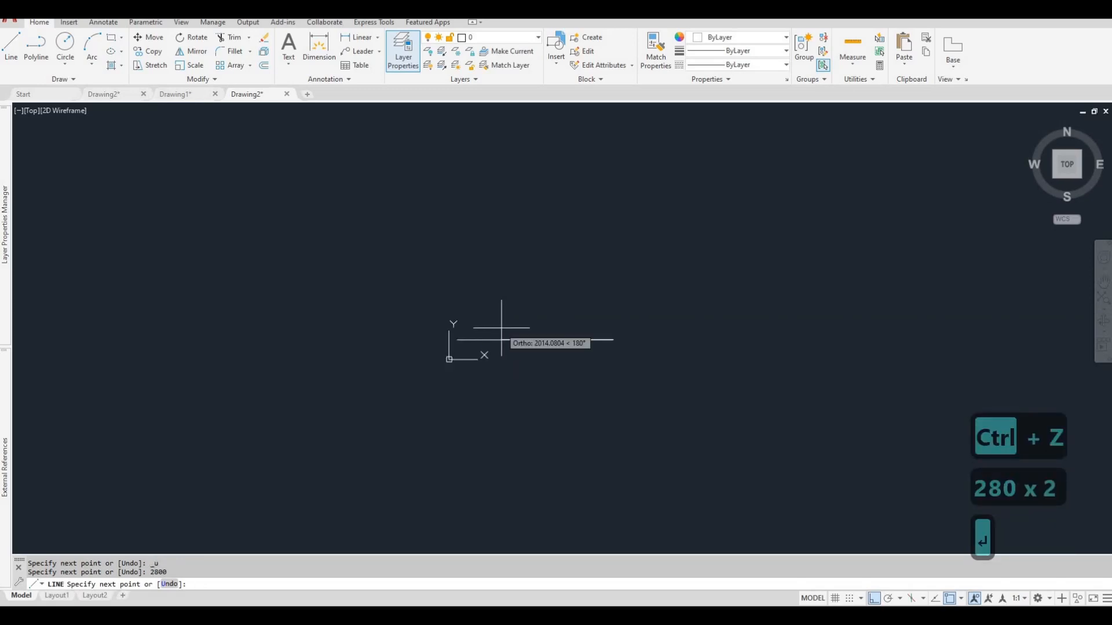
{"action": "type", "text": "800"}
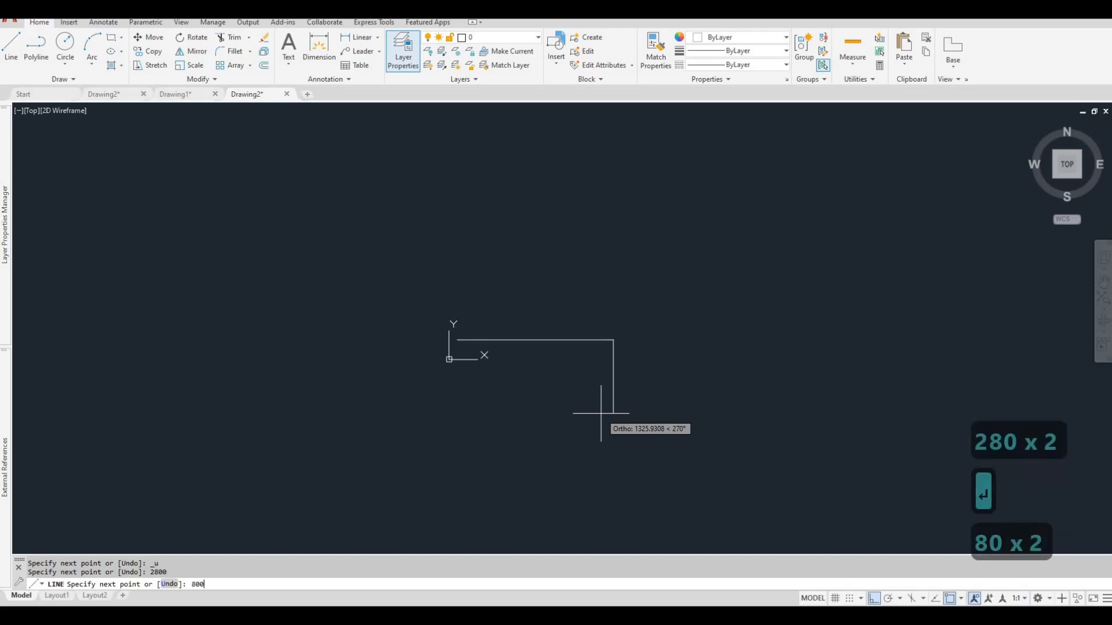
{"action": "key", "text": "Return"}
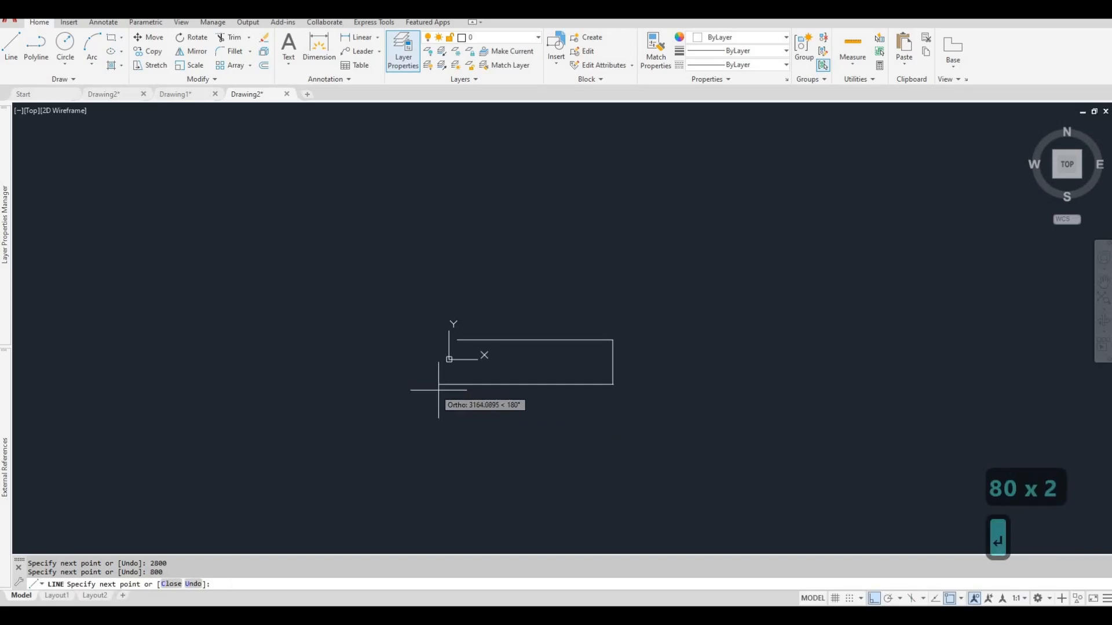
{"action": "type", "text": "2800"}
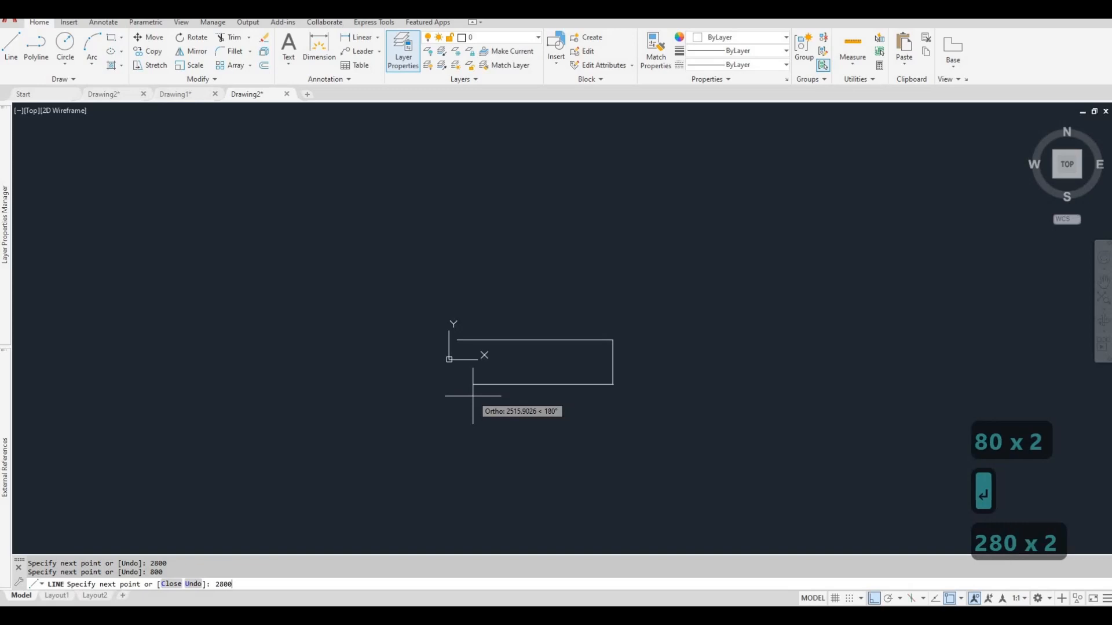
{"action": "key", "text": "Return"}
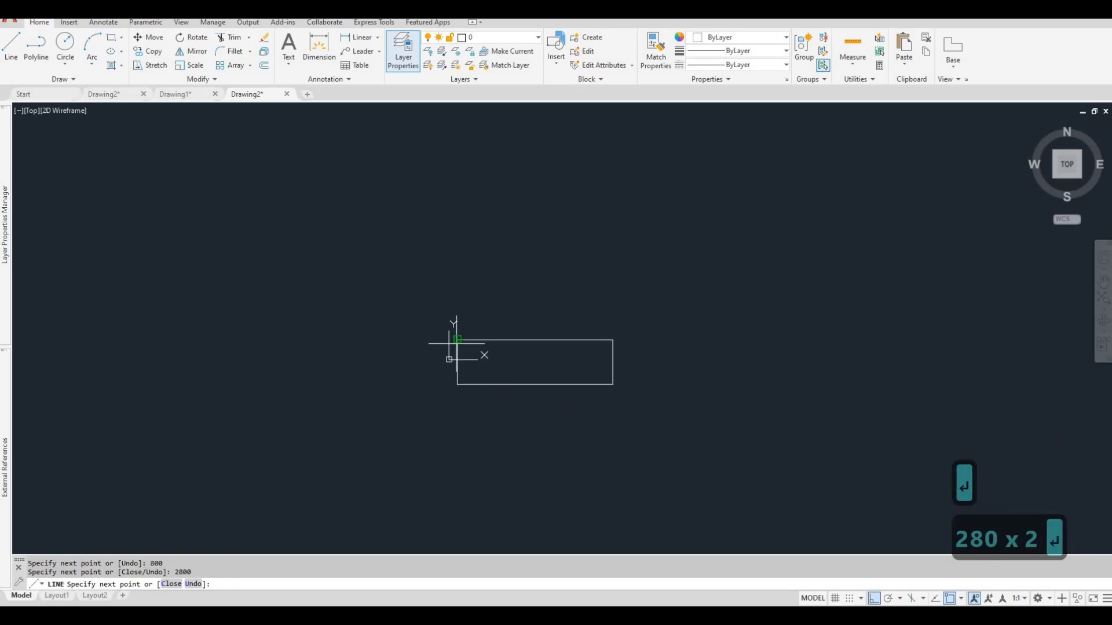
{"action": "key", "text": "Escape"}
{"action": "key", "text": "Escape"}
{"action": "scroll", "coordinate": [500, 368], "scroll_direction": "up", "scroll_amount": 4}
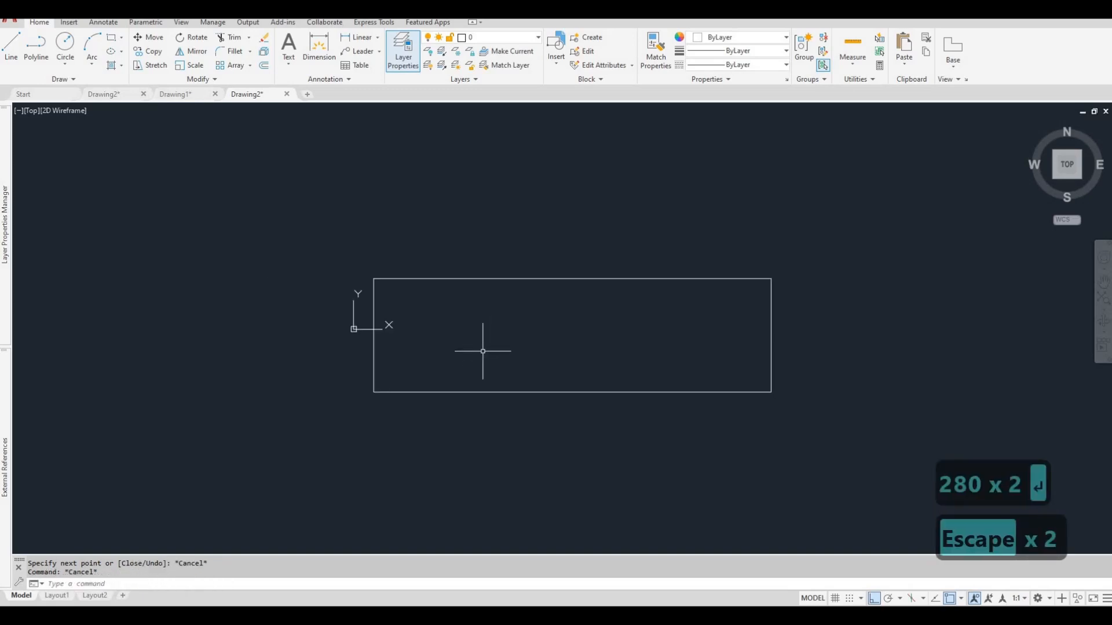
{"action": "scroll", "coordinate": [487, 350], "scroll_direction": "down", "scroll_amount": 6}
{"action": "scroll", "coordinate": [493, 339], "scroll_direction": "up", "scroll_amount": 4}
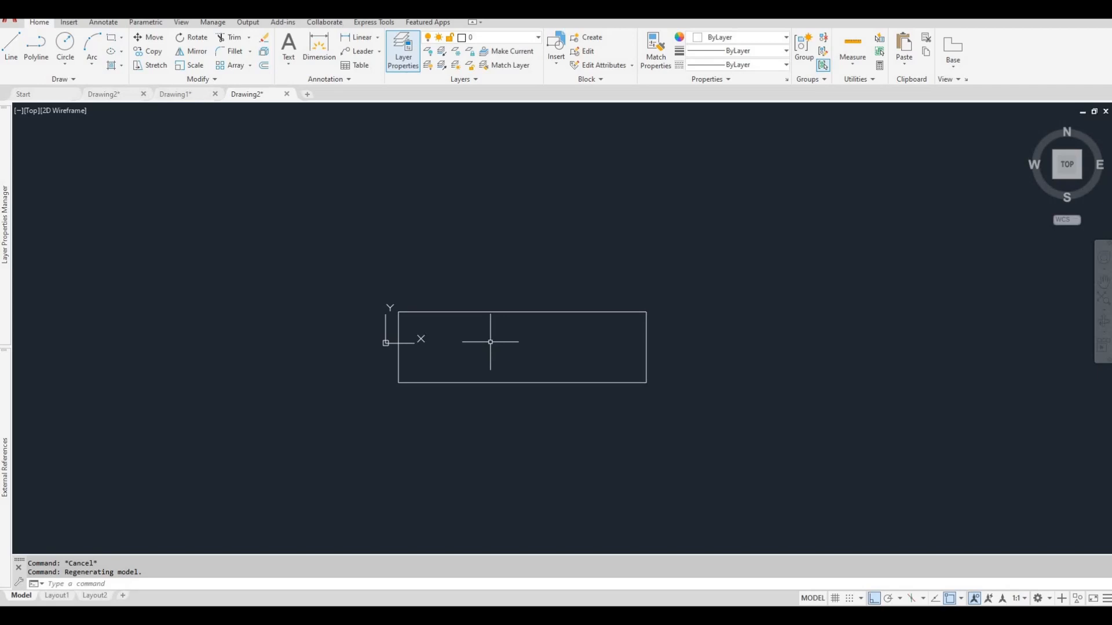
Try to bring the Tim-Hortons-Logo-PNG14 image into the drawing with the Import command.
{"action": "type", "text": "import"}
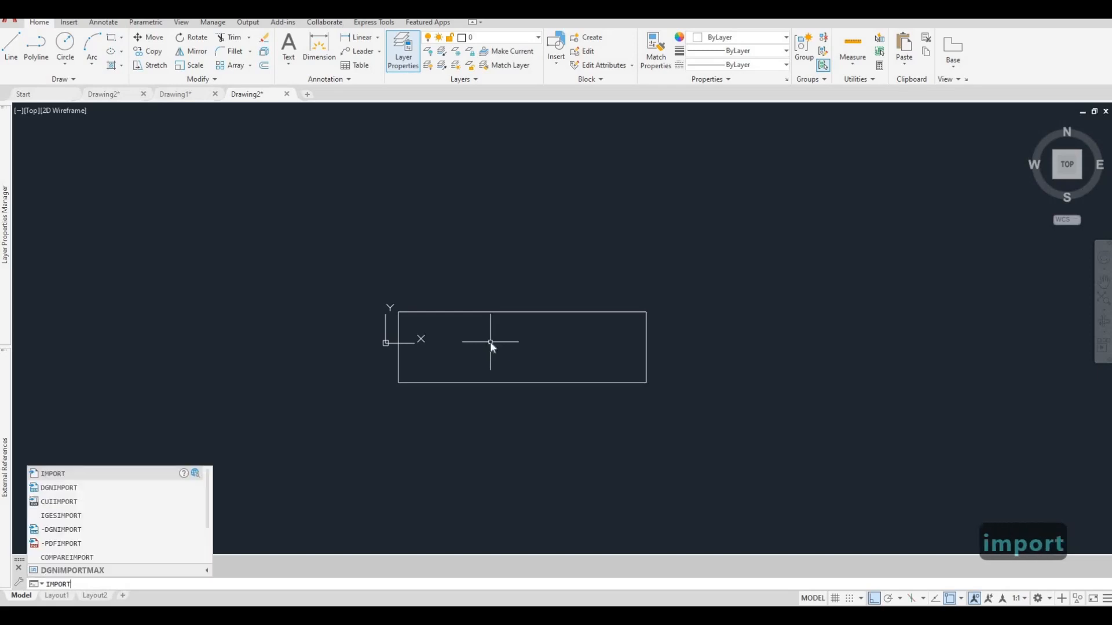
{"action": "key", "text": "Return"}
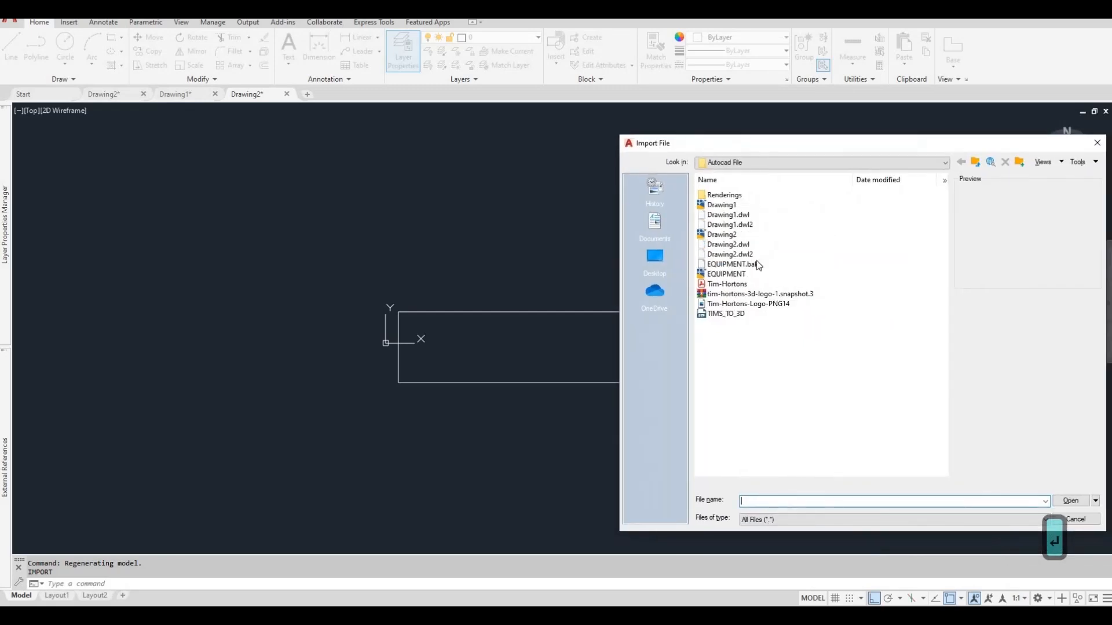
{"action": "left_click", "coordinate": [747, 303]}
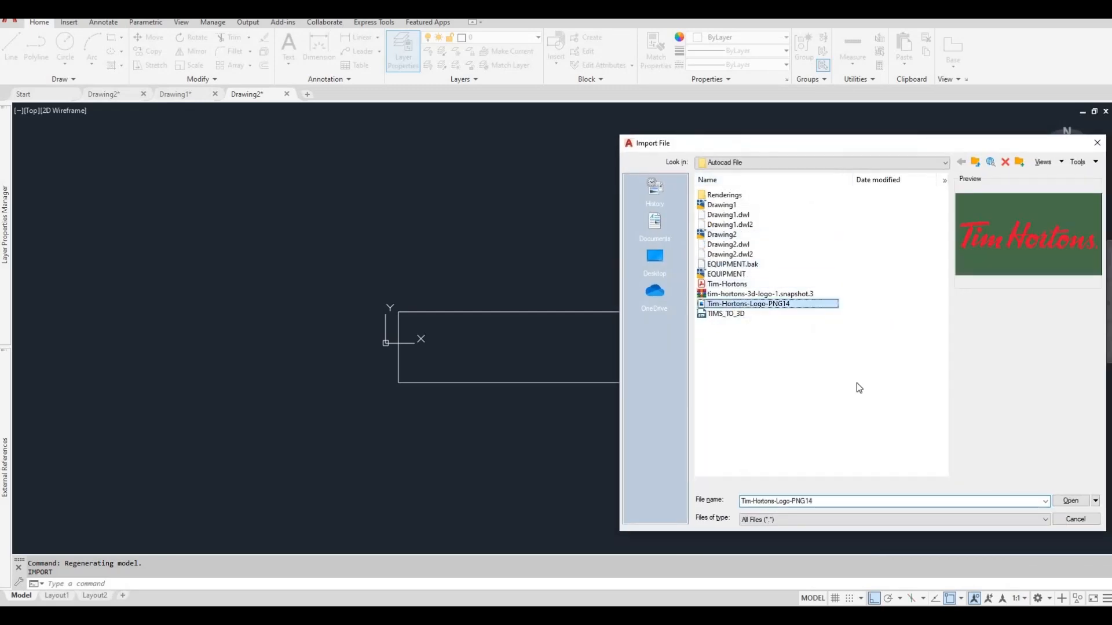
{"action": "left_click", "coordinate": [1070, 500]}
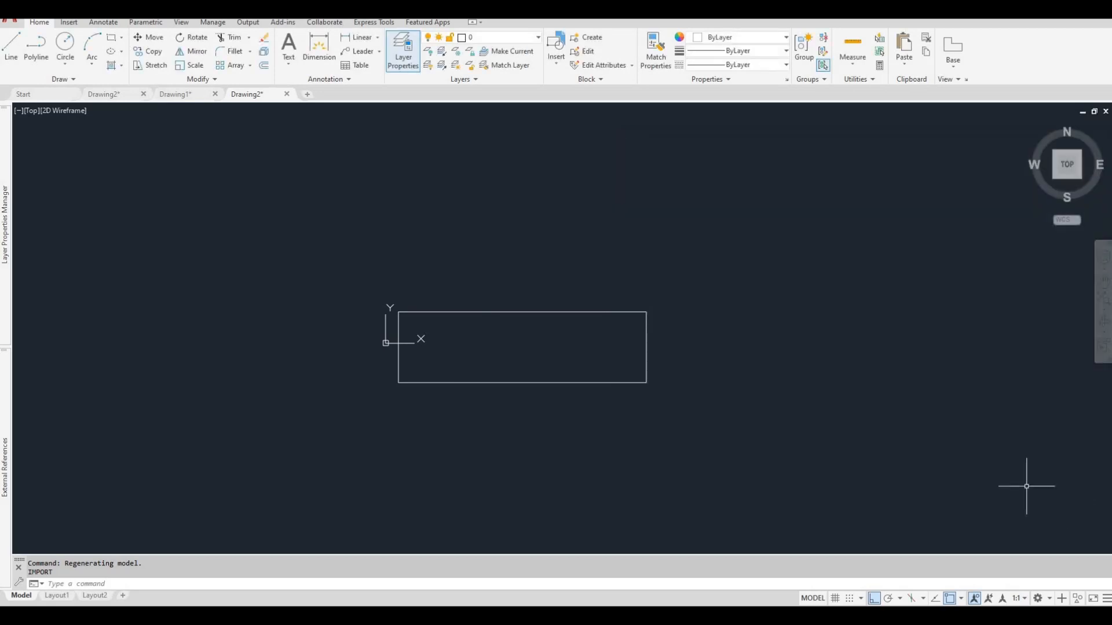
{"action": "scroll", "coordinate": [571, 342], "scroll_direction": "down", "scroll_amount": 2}
{"action": "middle_click_drag", "start_coordinate": [571, 342], "coordinate": [580, 306]}
{"action": "scroll", "coordinate": [581, 306], "scroll_direction": "down", "scroll_amount": 1}
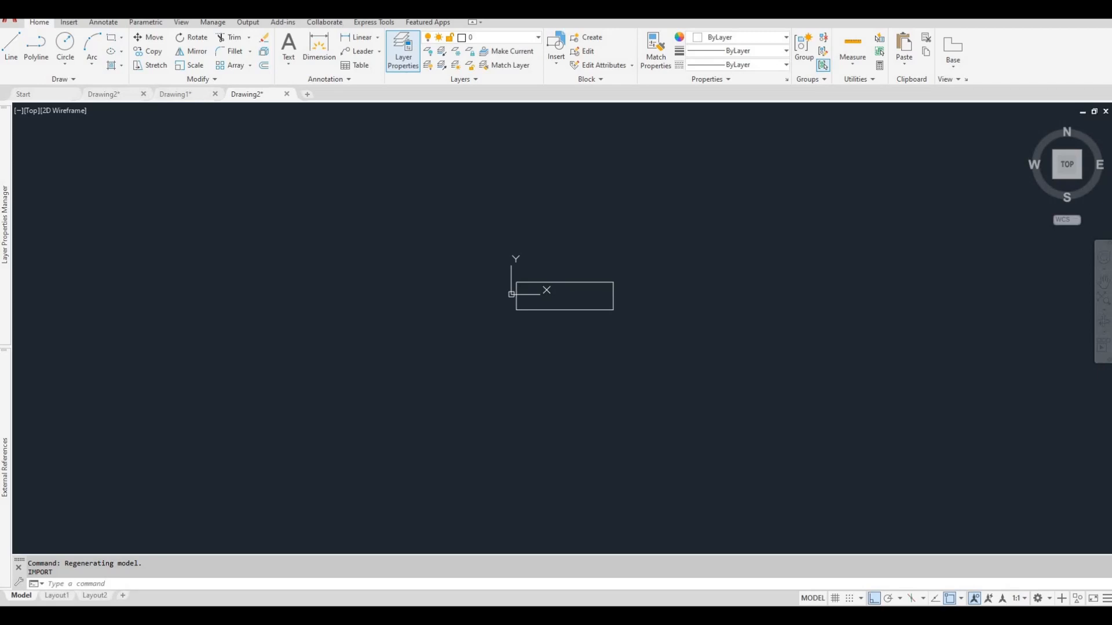
Insert the Tim-Hortons-Logo-PNG14 image from the Autocad File folder, with its insertion point just above the rectangle.
{"action": "left_click_drag", "start_coordinate": [1111, 72], "coordinate": [733, 112]}
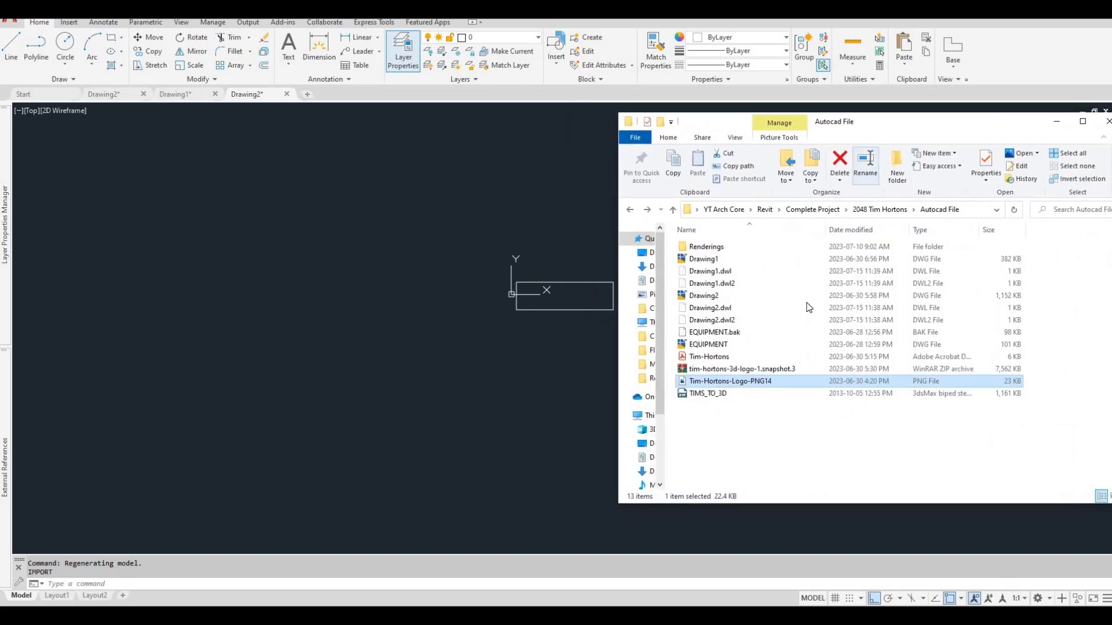
{"action": "key", "text": "F1"}
{"action": "key", "text": "F1"}
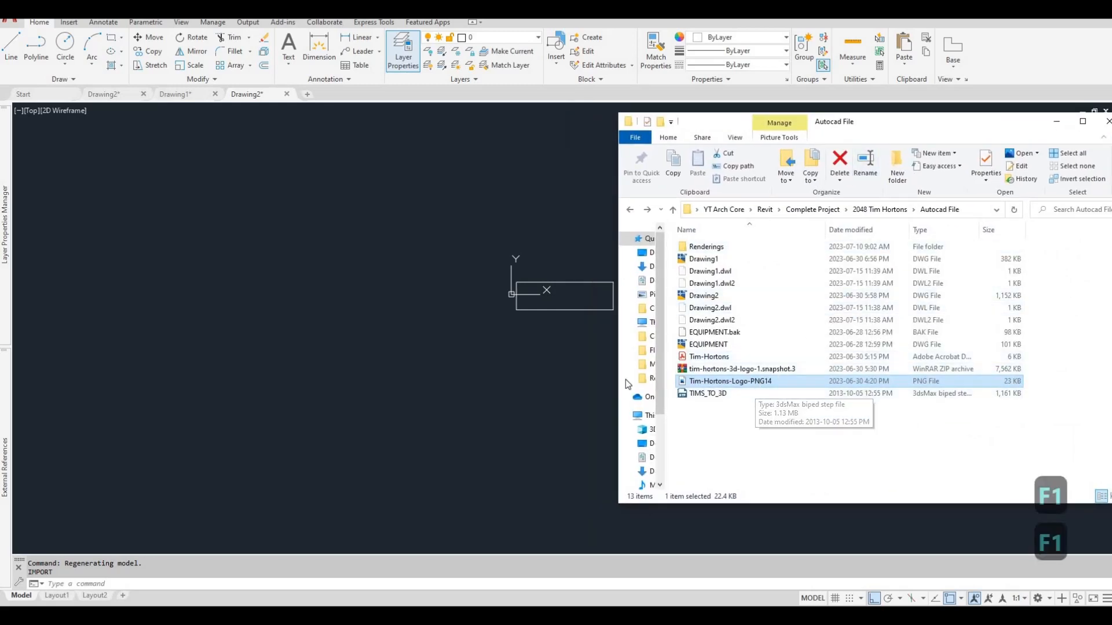
{"action": "left_click_drag", "start_coordinate": [730, 381], "coordinate": [511, 357]}
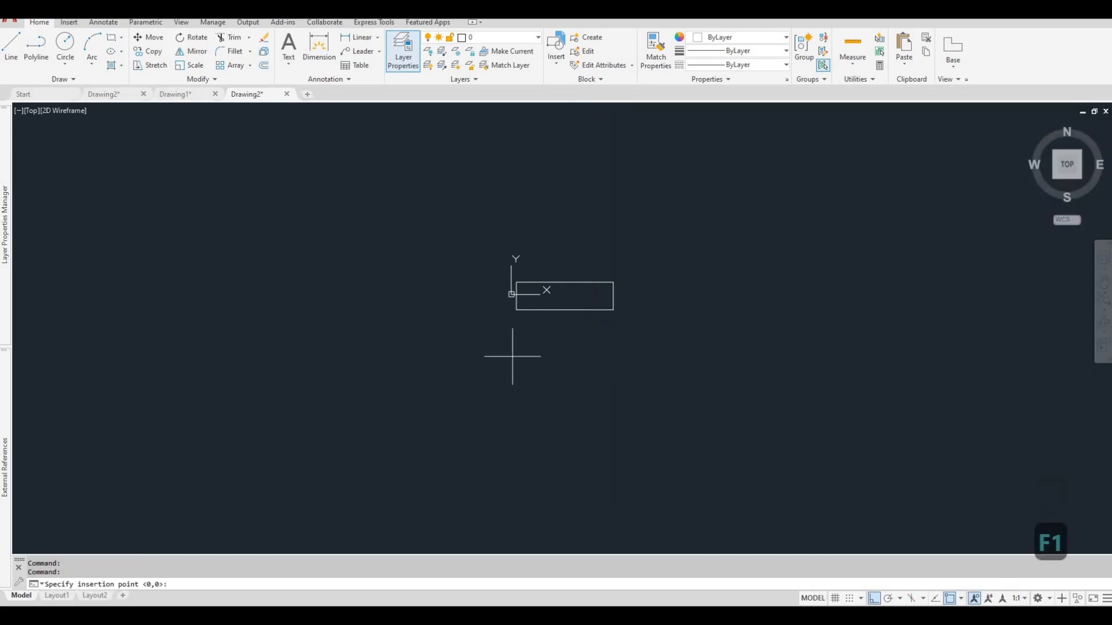
{"action": "scroll", "coordinate": [518, 293], "scroll_direction": "up", "scroll_amount": 7}
{"action": "scroll", "coordinate": [545, 320], "scroll_direction": "up", "scroll_amount": 9}
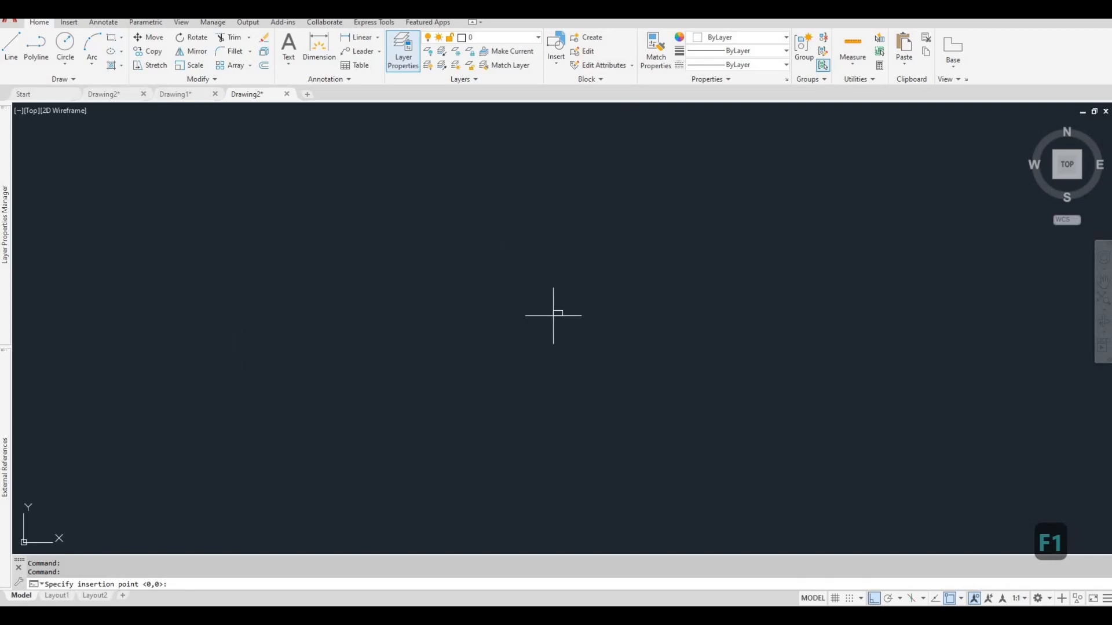
{"action": "scroll", "coordinate": [536, 312], "scroll_direction": "down", "scroll_amount": 15}
{"action": "scroll", "coordinate": [573, 321], "scroll_direction": "up", "scroll_amount": 6}
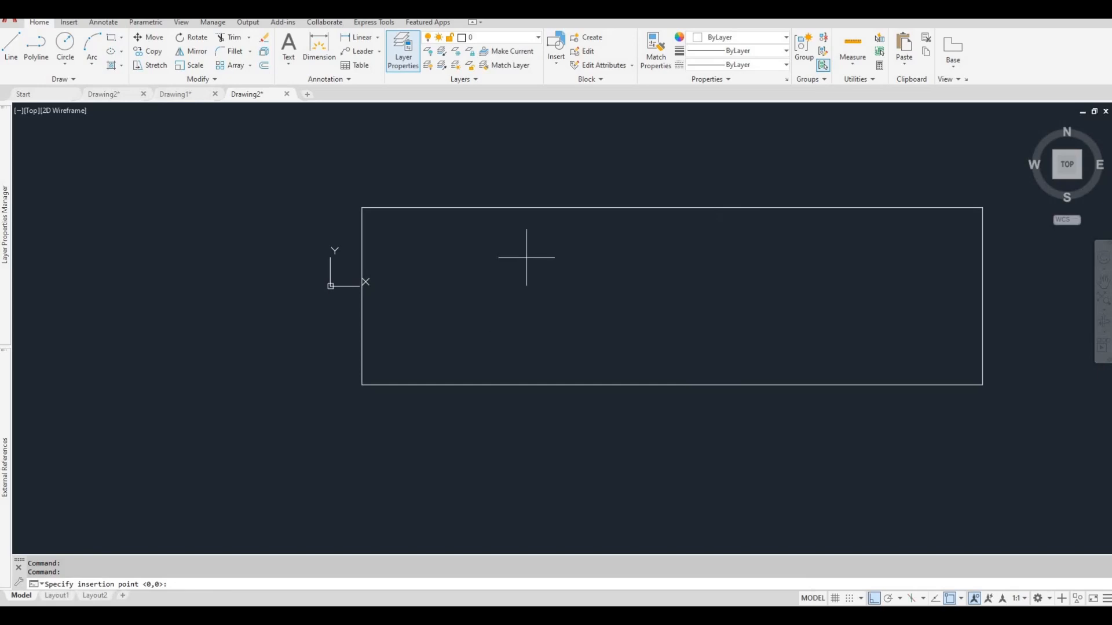
{"action": "scroll", "coordinate": [526, 258], "scroll_direction": "down", "scroll_amount": 4}
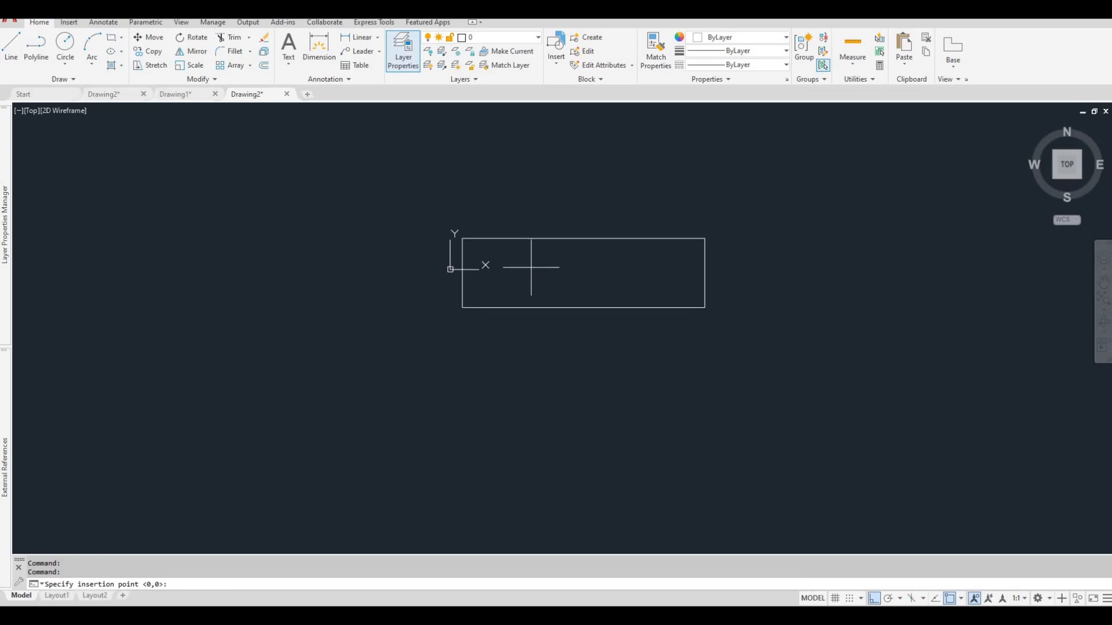
{"action": "left_click", "coordinate": [505, 217]}
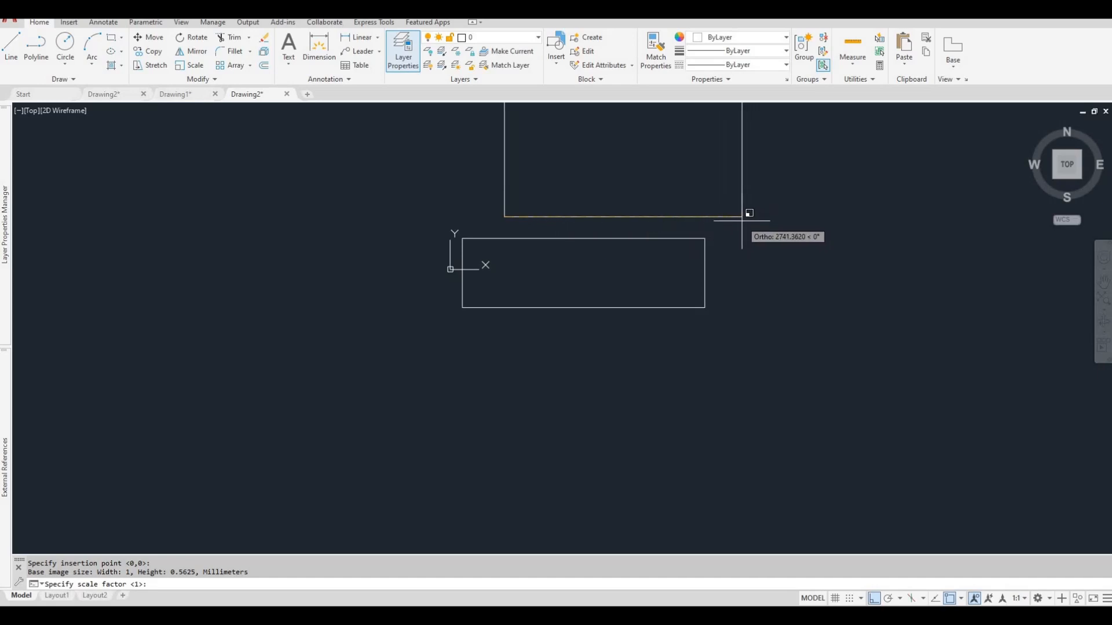
Size the inserted logo image to about 2336 mm wide and place it at a rotation angle of 0.
{"action": "scroll", "coordinate": [685, 206], "scroll_direction": "down", "scroll_amount": 4}
{"action": "scroll", "coordinate": [697, 196], "scroll_direction": "up", "scroll_amount": 2}
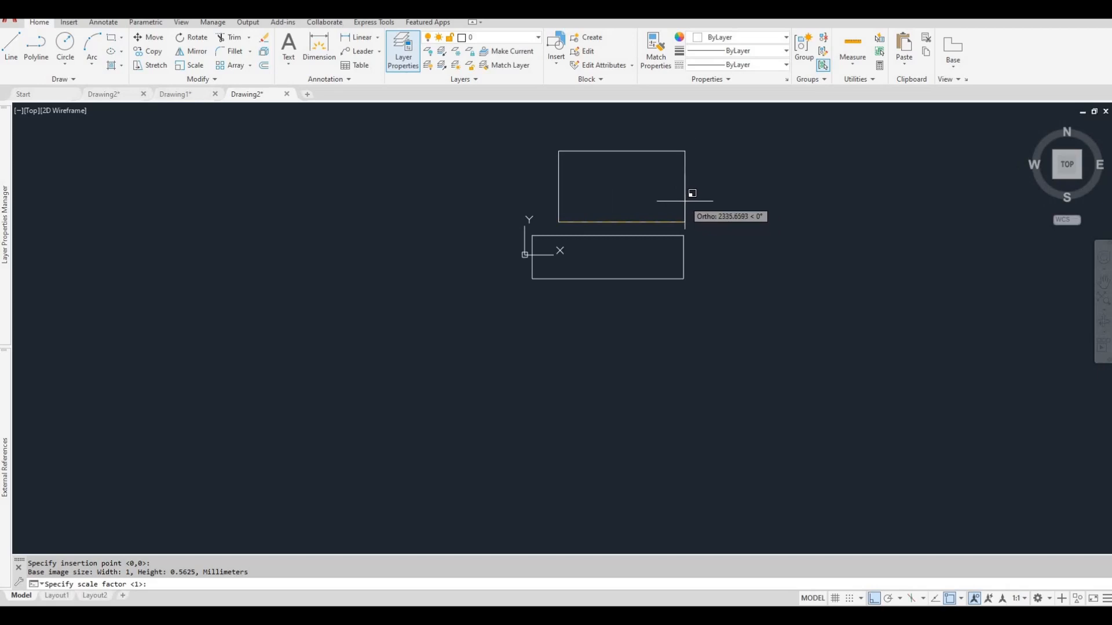
{"action": "left_click", "coordinate": [685, 201]}
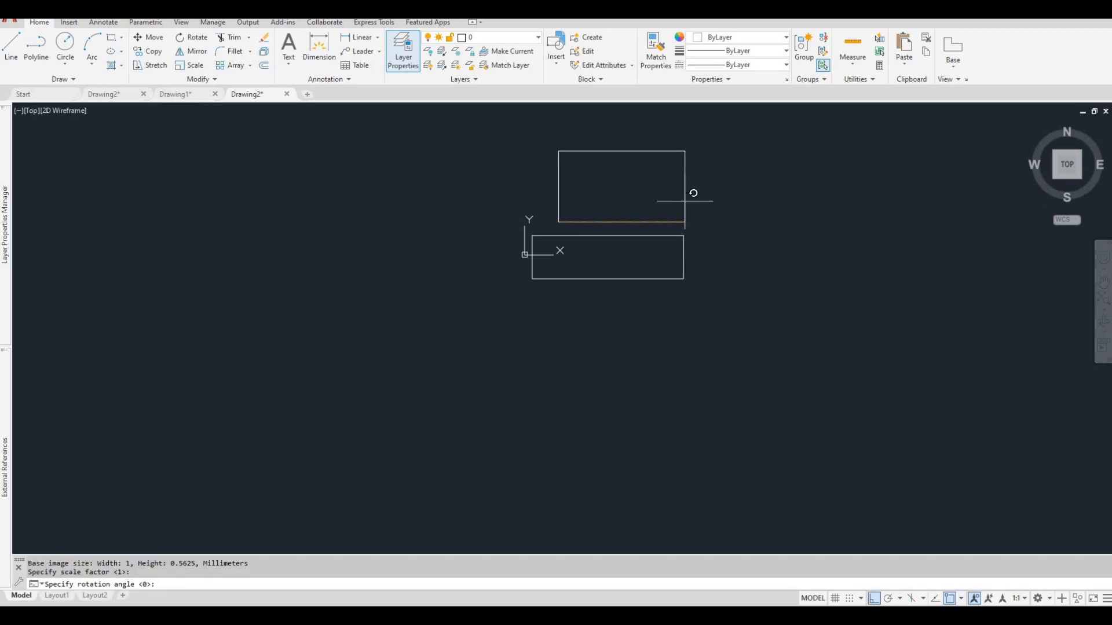
{"action": "left_click", "coordinate": [744, 213]}
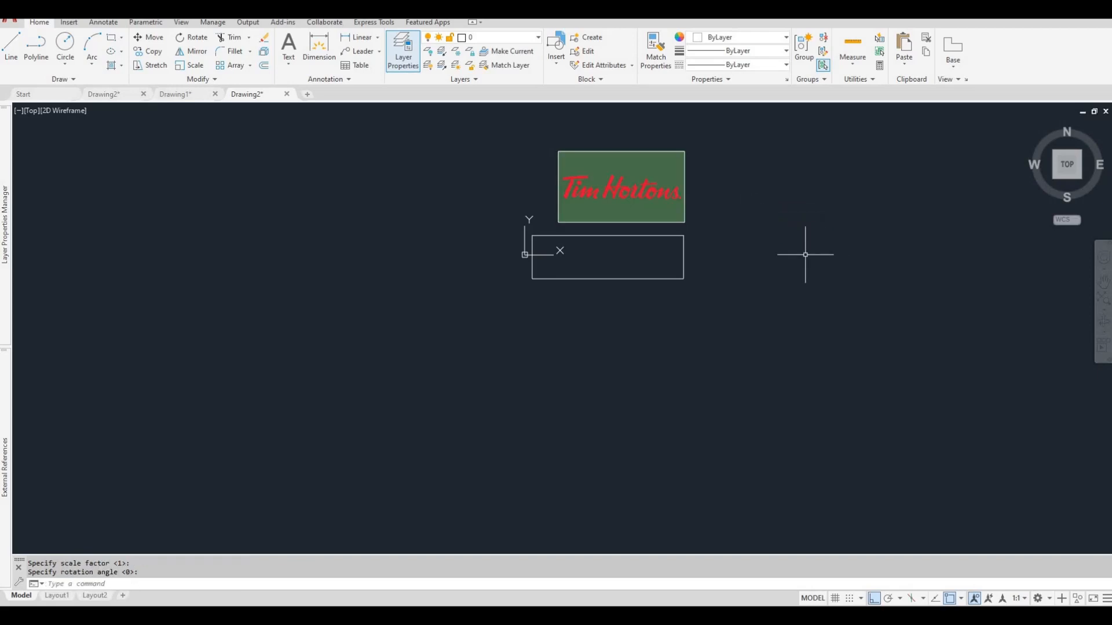
{"action": "key", "text": "Escape"}
Move the logo image down over the 2800 by 800 mm rectangle so it is roughly centred on it.
{"action": "scroll", "coordinate": [629, 216], "scroll_direction": "up", "scroll_amount": 2}
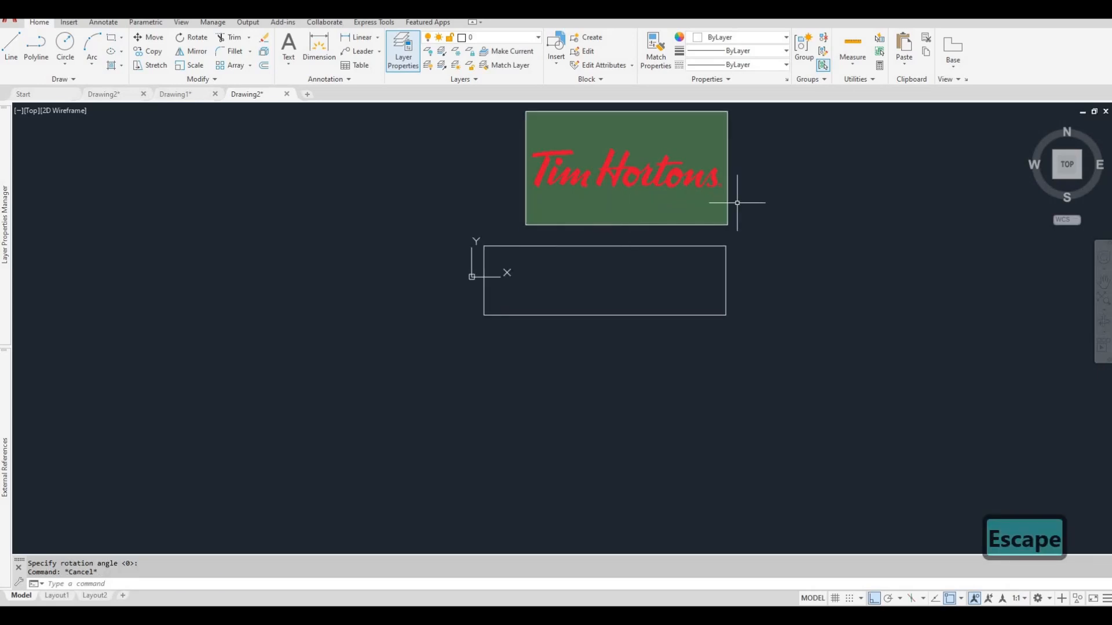
{"action": "left_click", "coordinate": [728, 159]}
{"action": "left_click_drag", "start_coordinate": [700, 224], "coordinate": [674, 334]}
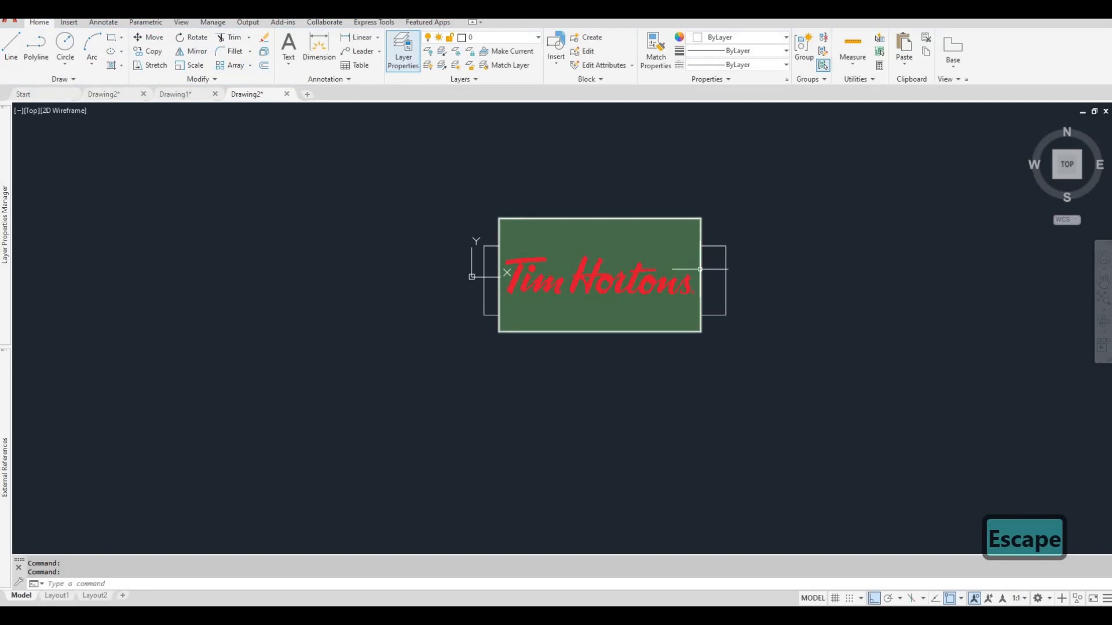
{"action": "middle_click_drag", "start_coordinate": [688, 289], "coordinate": [691, 266]}
{"action": "scroll", "coordinate": [695, 265], "scroll_direction": "up", "scroll_amount": 4}
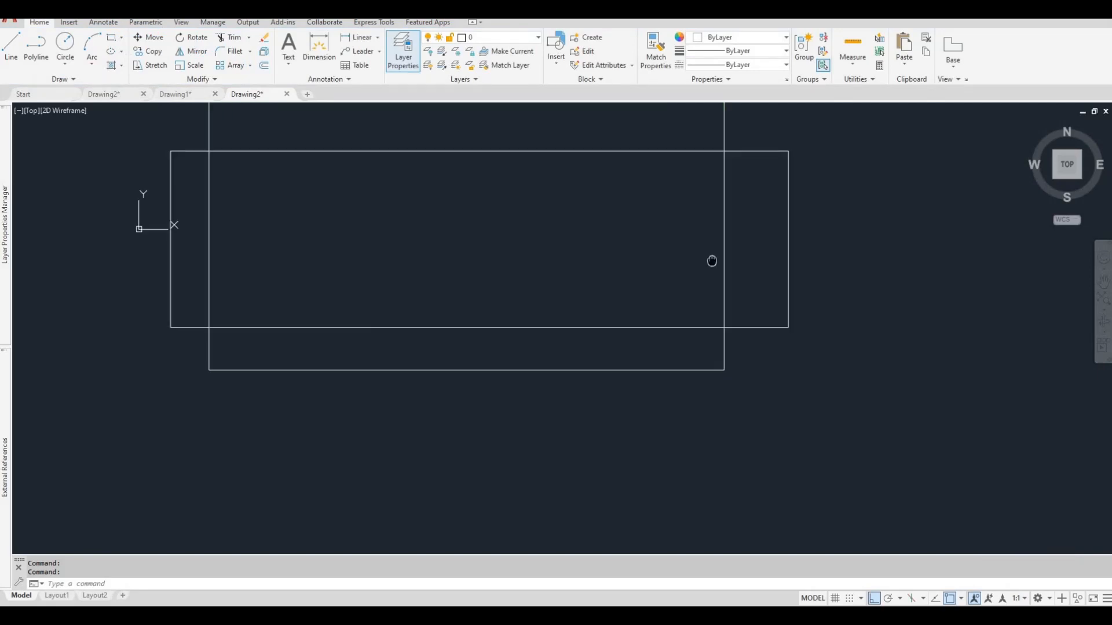
{"action": "scroll", "coordinate": [716, 261], "scroll_direction": "down", "scroll_amount": 4}
{"action": "left_click", "coordinate": [728, 255]}
{"action": "left_click", "coordinate": [719, 253]}
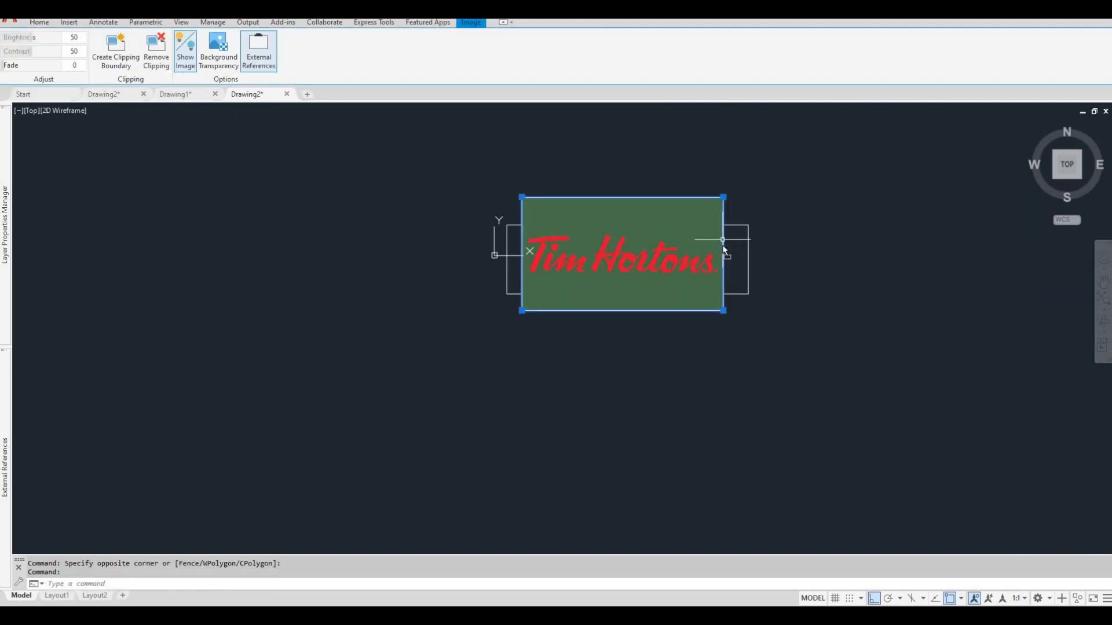
{"action": "left_click_drag", "start_coordinate": [722, 240], "coordinate": [723, 245]}
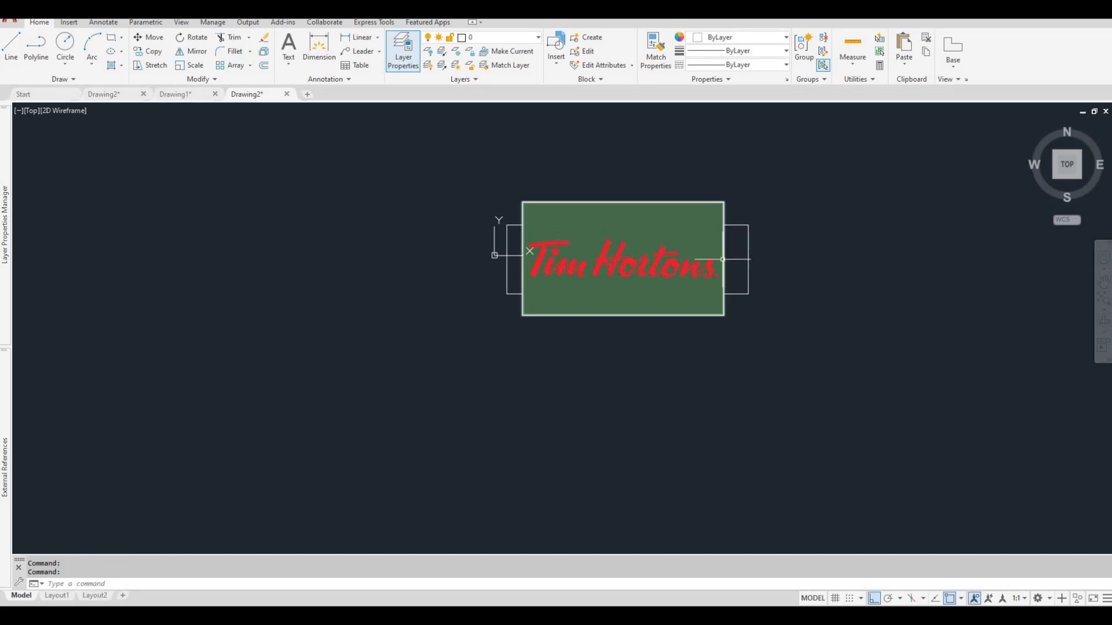
{"action": "type", "text": "scale"}
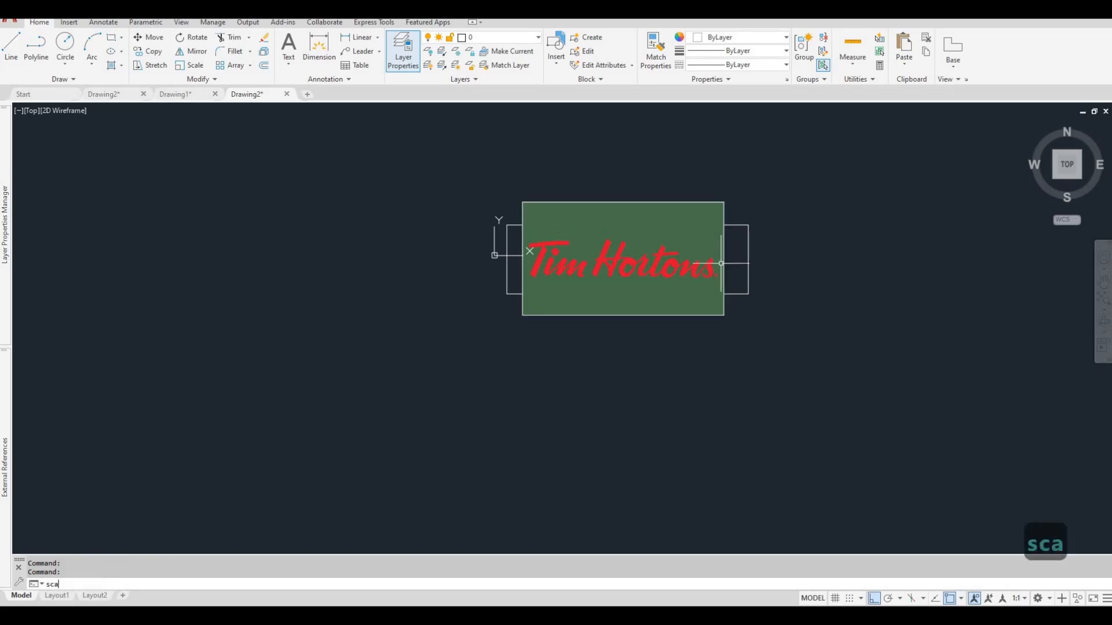
{"action": "key", "text": "Return"}
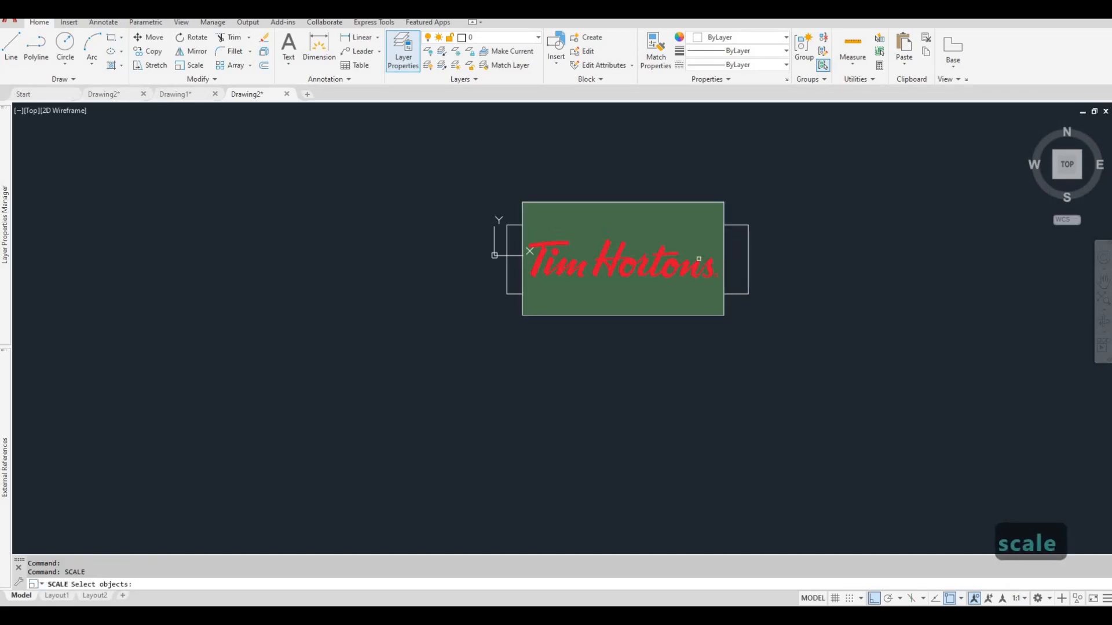
{"action": "left_click", "coordinate": [699, 259]}
{"action": "left_click", "coordinate": [646, 219]}
{"action": "key", "text": "Escape"}
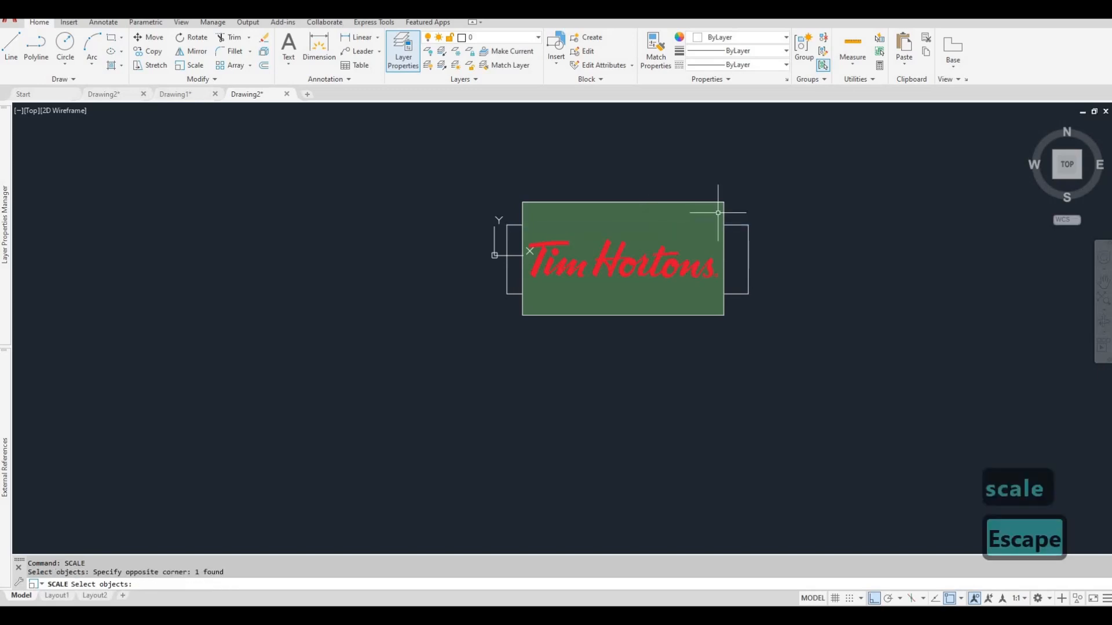
{"action": "key", "text": "Escape"}
Try to enlarge the logo image freehand with Scale, using a base point on its right edge near the upper corner.
{"action": "left_click", "coordinate": [718, 212]}
{"action": "left_click", "coordinate": [707, 189]}
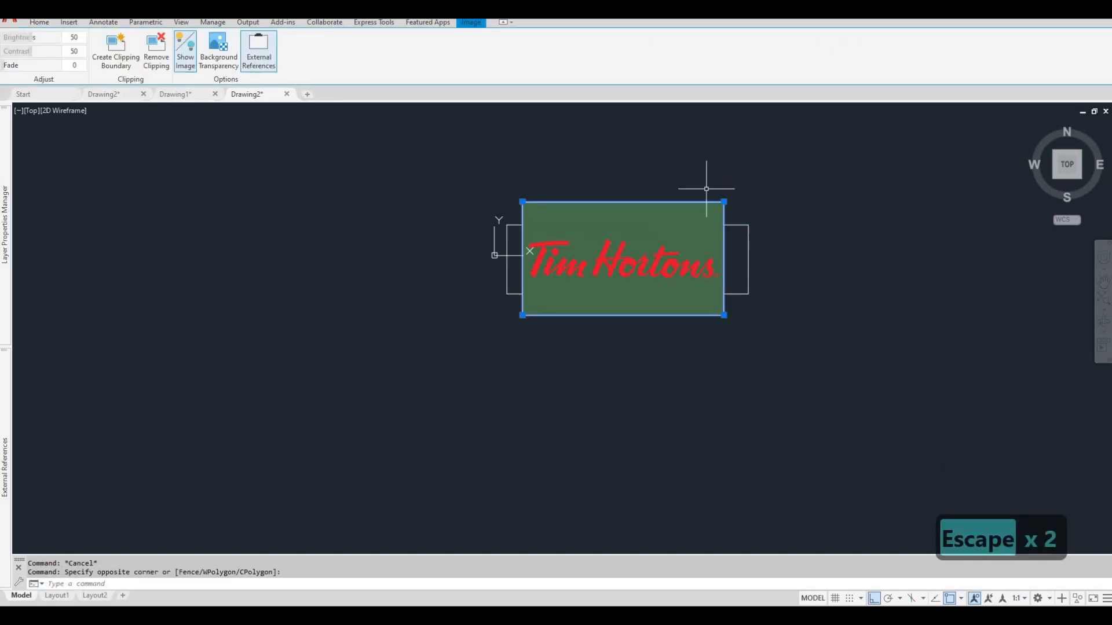
{"action": "left_click", "coordinate": [745, 193]}
{"action": "left_click", "coordinate": [701, 178]}
{"action": "type", "text": "cale"}
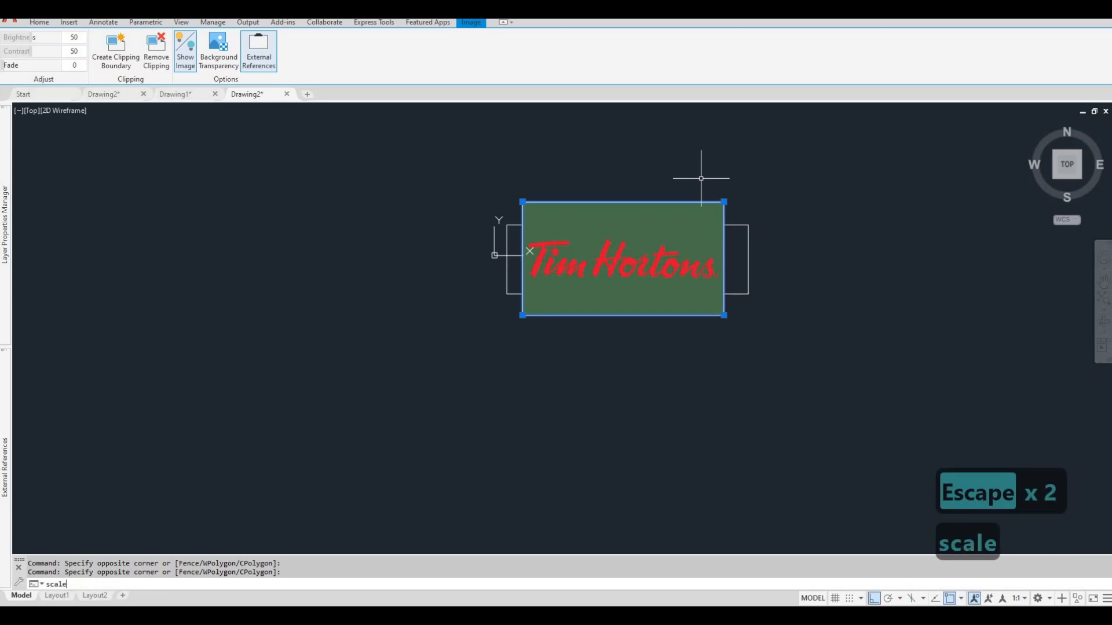
{"action": "key", "text": "Return"}
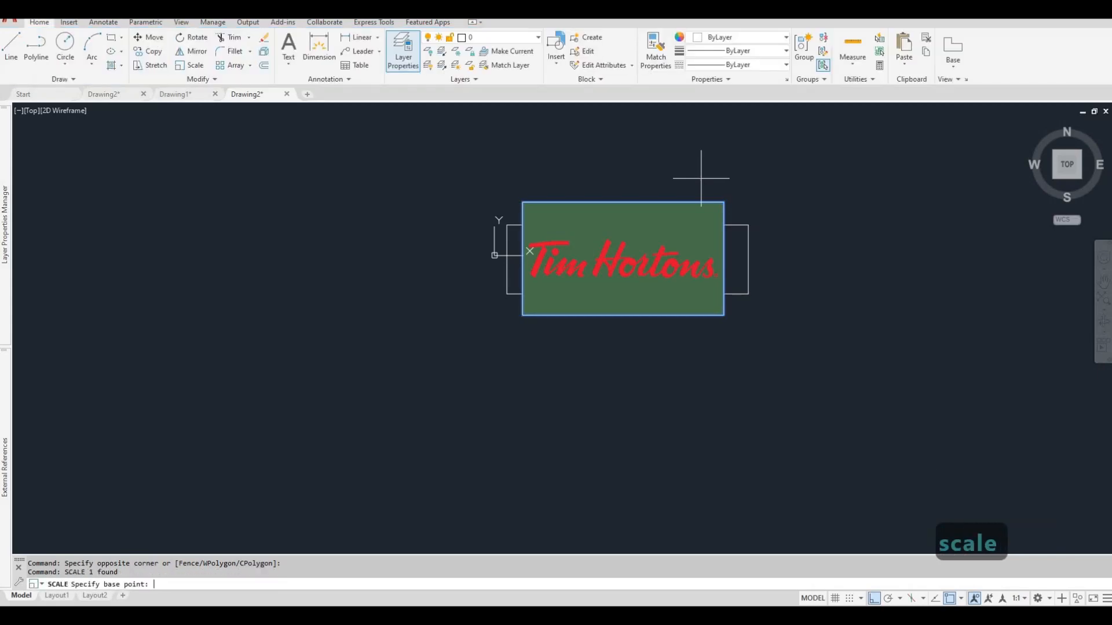
{"action": "left_click", "coordinate": [725, 211]}
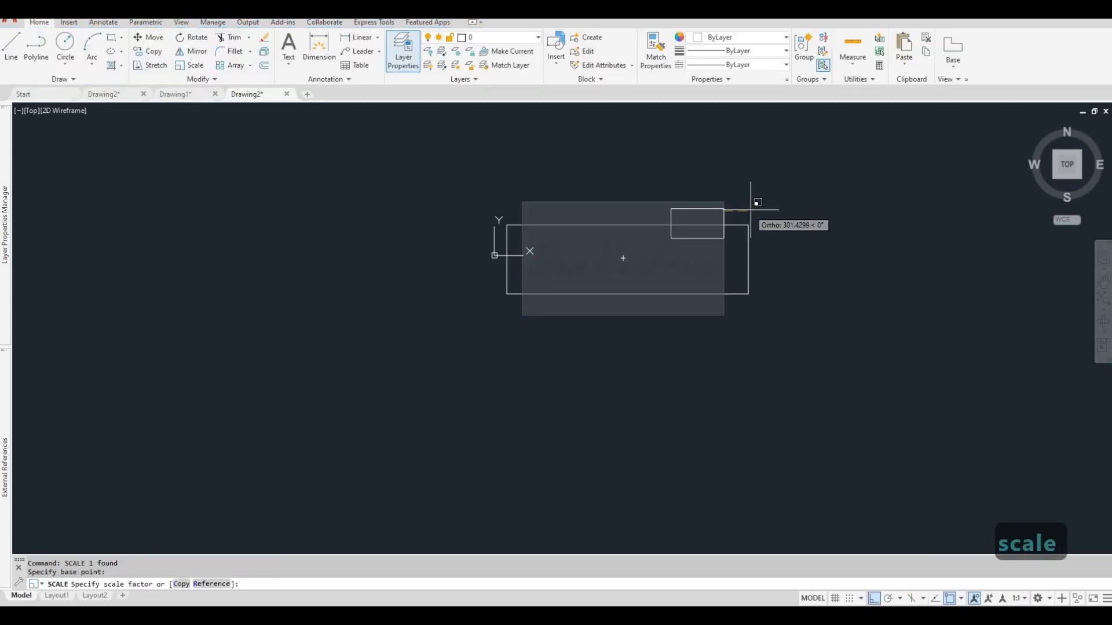
{"action": "left_click", "coordinate": [861, 200]}
{"action": "key", "text": "Escape"}
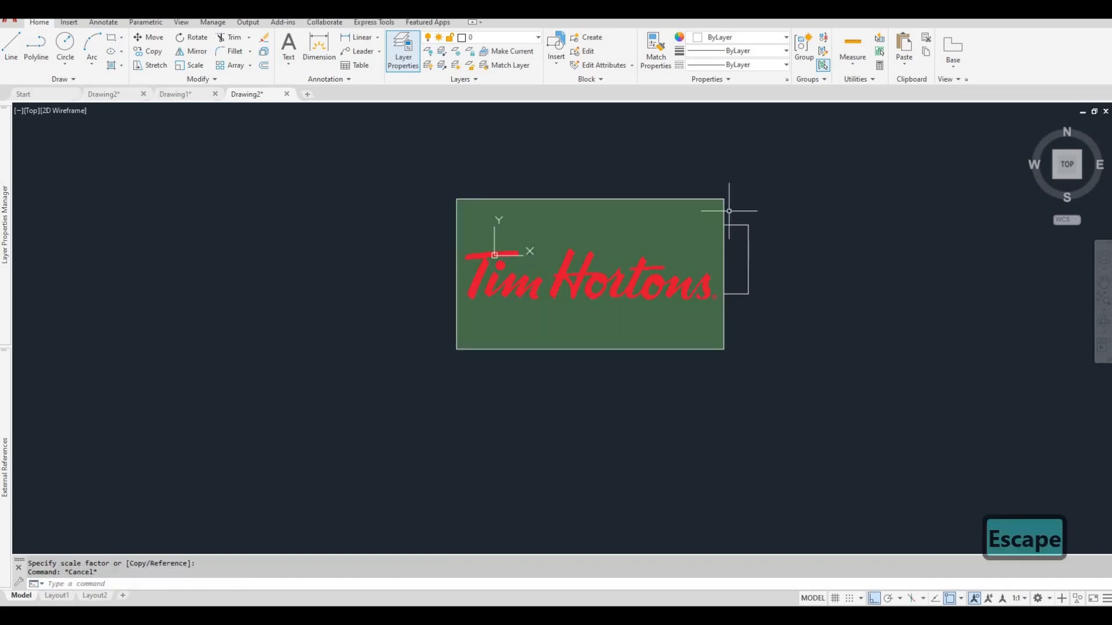
Shift the enlarged logo image toward the rectangle's right end, and undo both the move and the scaling.
{"action": "left_click", "coordinate": [728, 212]}
{"action": "left_click", "coordinate": [723, 208]}
{"action": "left_click_drag", "start_coordinate": [724, 205], "coordinate": [741, 197]}
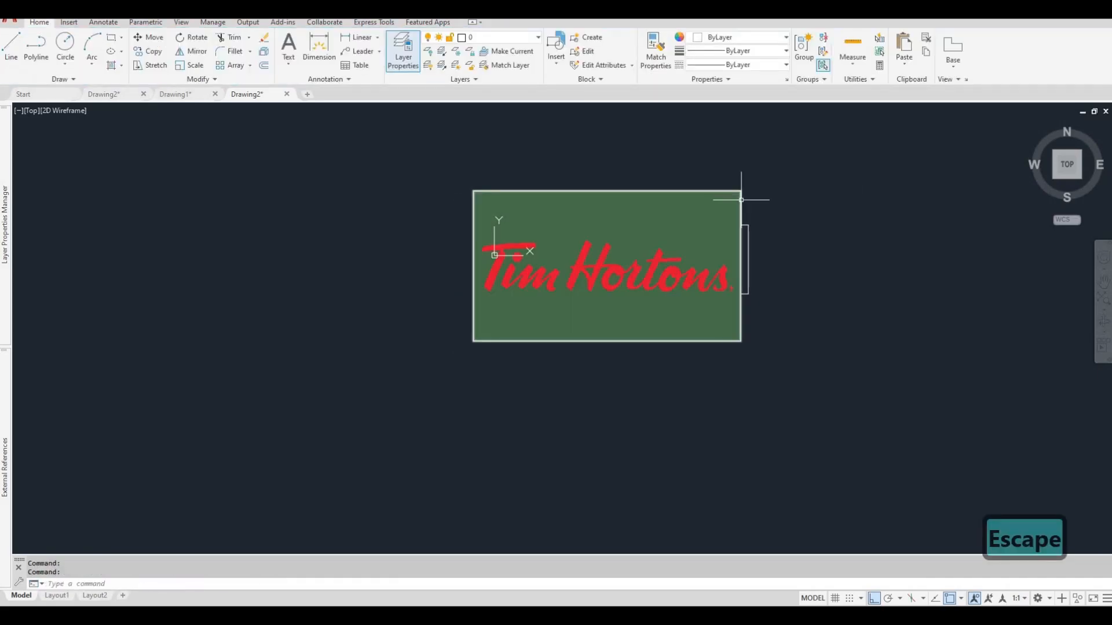
{"action": "key", "text": "ctrl+z"}
{"action": "key", "text": "ctrl+z"}
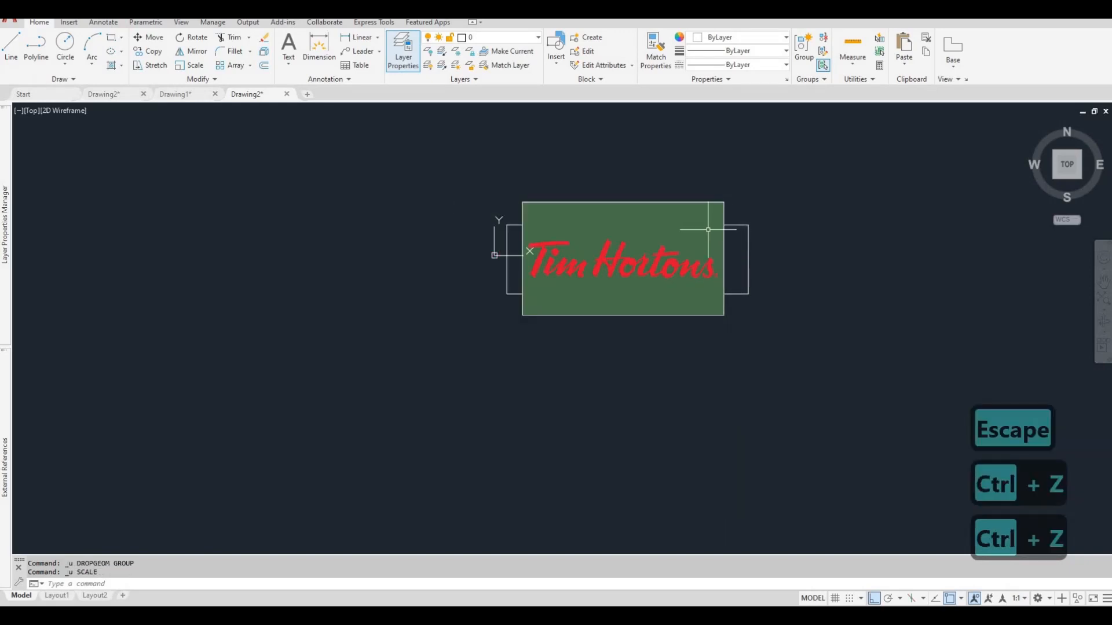
{"action": "left_click", "coordinate": [724, 226]}
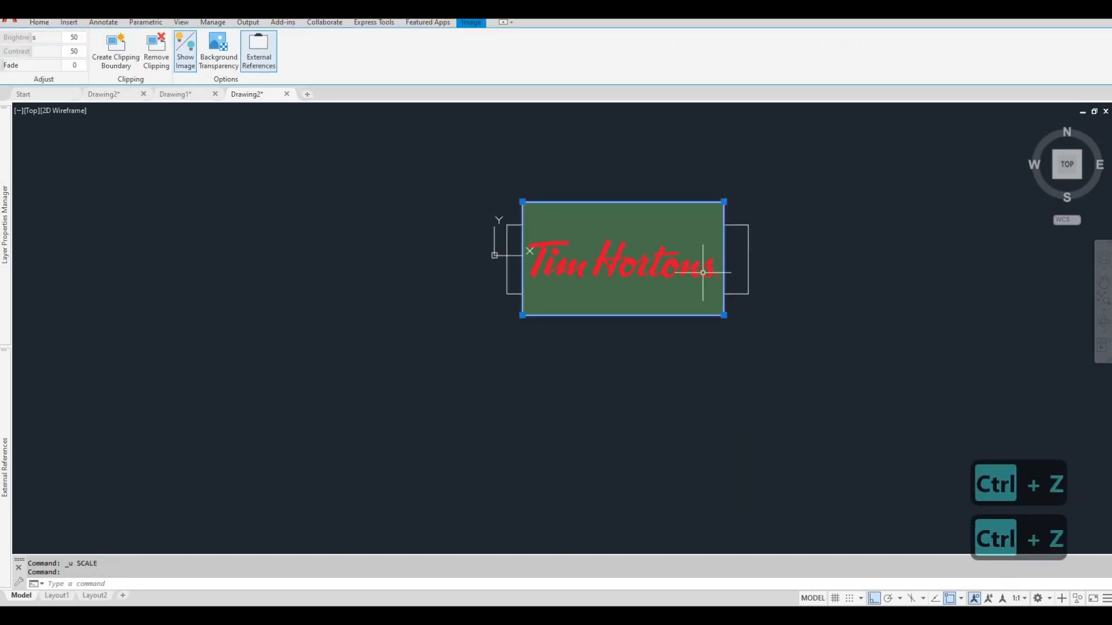
{"action": "type", "text": "scale"}
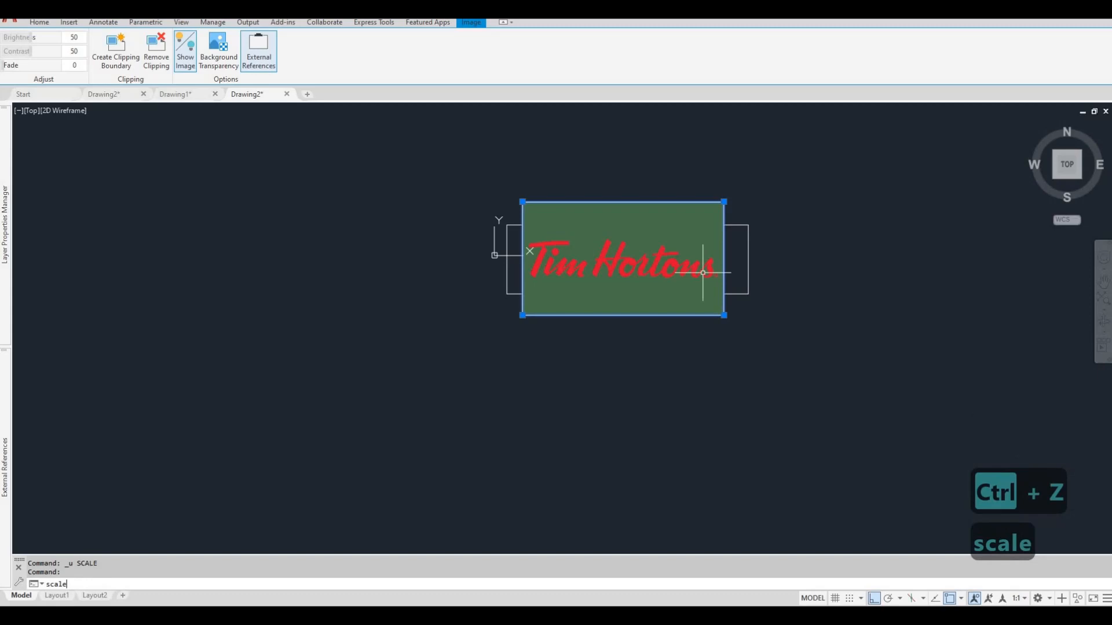
{"action": "key", "text": "Return"}
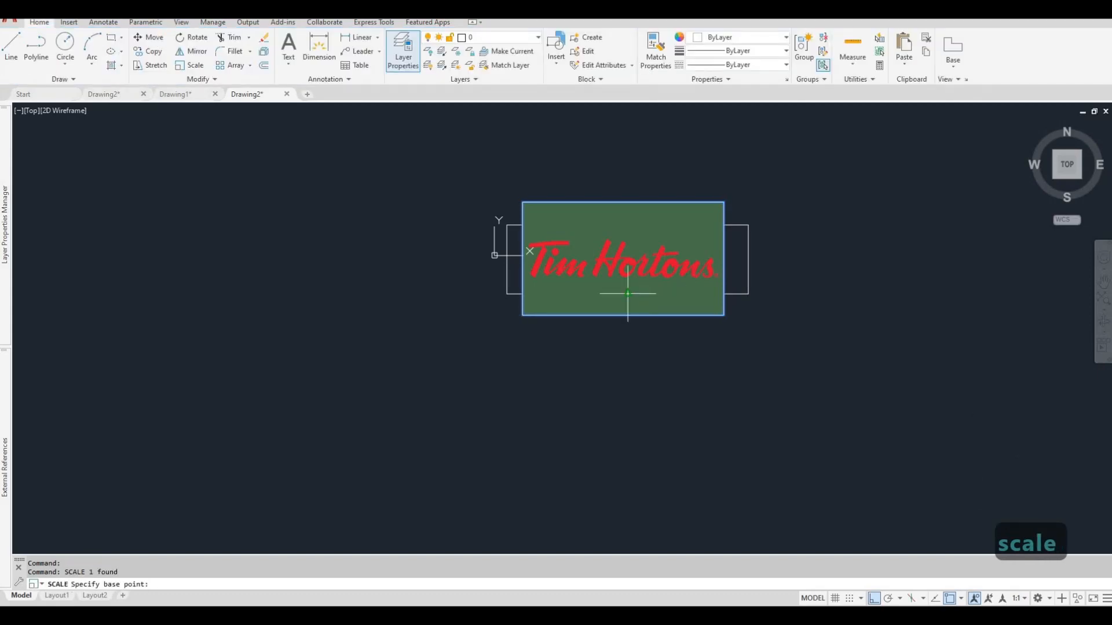
{"action": "left_click", "coordinate": [522, 257]}
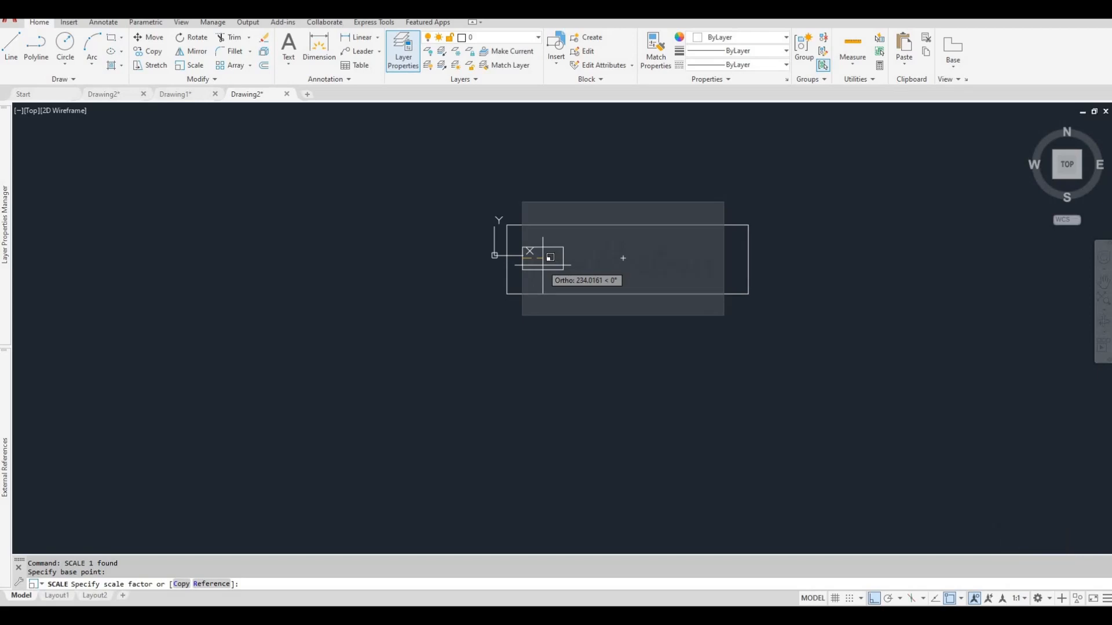
{"action": "type", "text": "r"}
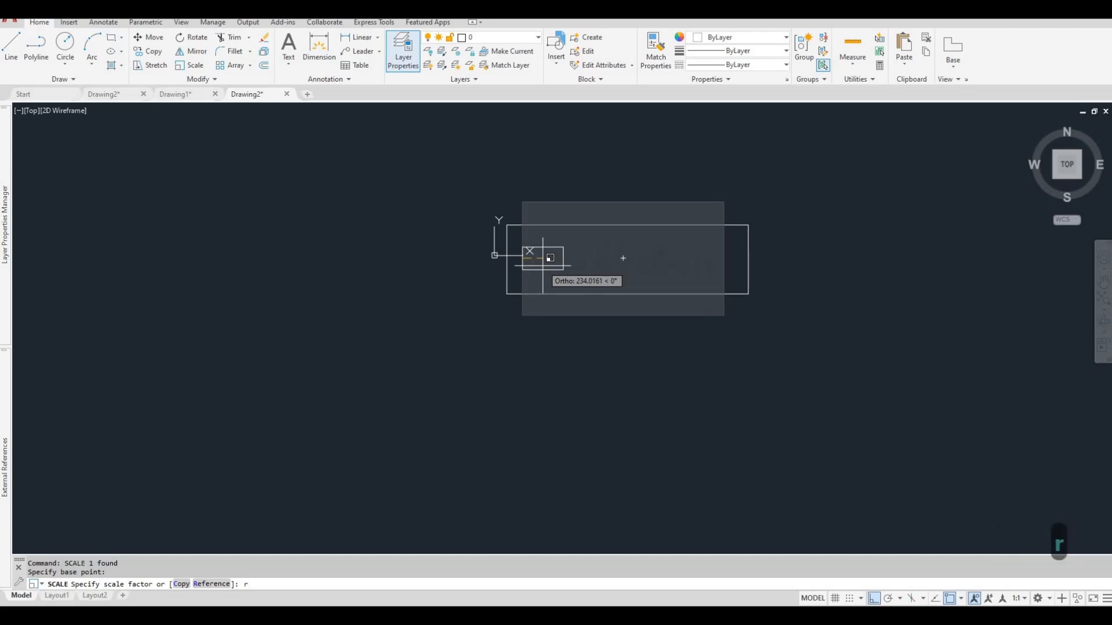
{"action": "key", "text": "Return"}
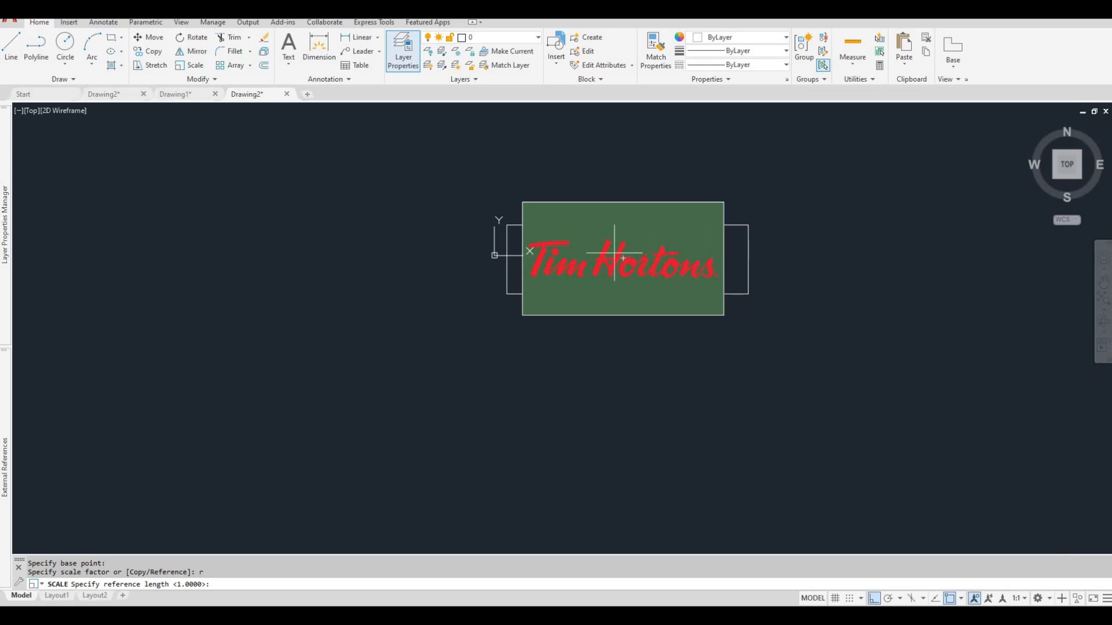
{"action": "left_click", "coordinate": [523, 257]}
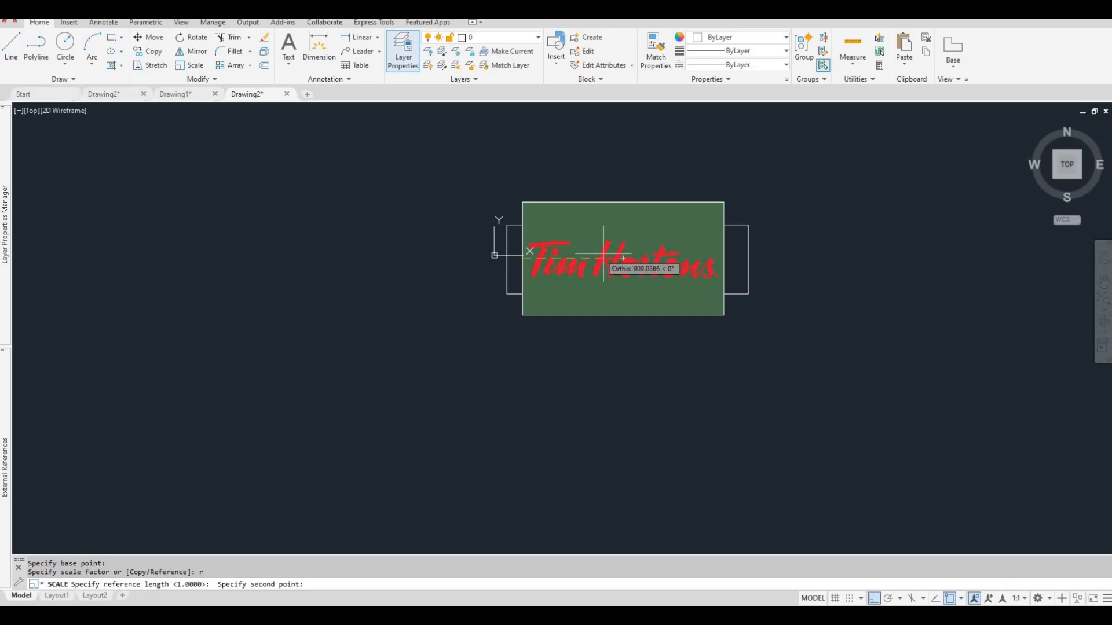
{"action": "left_click", "coordinate": [724, 258]}
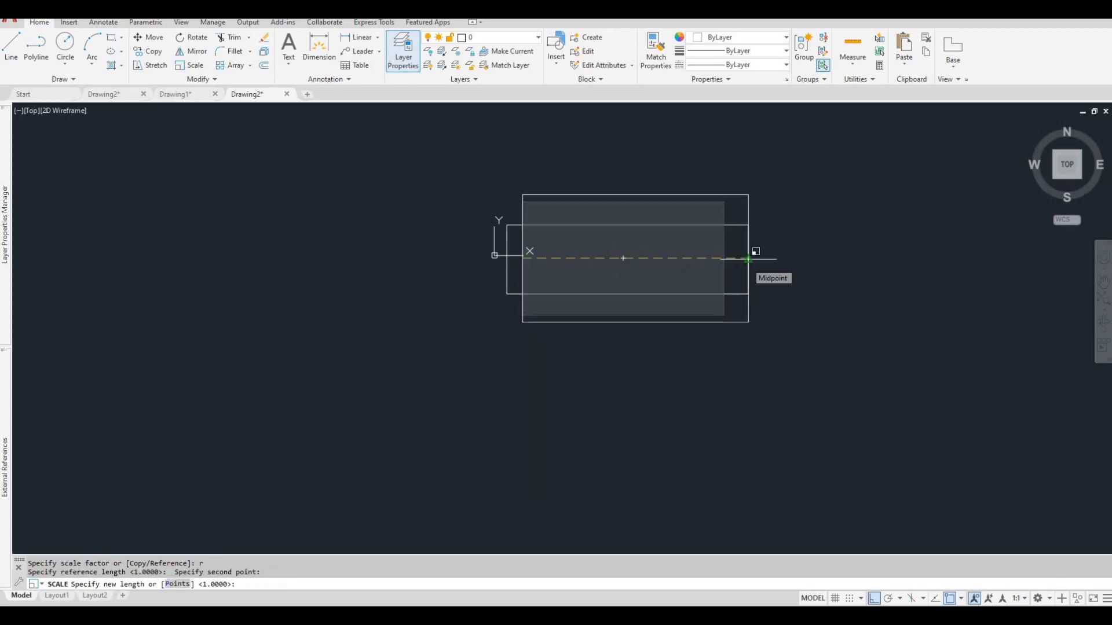
{"action": "key", "text": "Escape"}
{"action": "key", "text": "Escape"}
Move the logo image by the midpoint of its left edge onto the left side of the 2800 by 800 mm rectangle.
{"action": "left_click", "coordinate": [714, 256]}
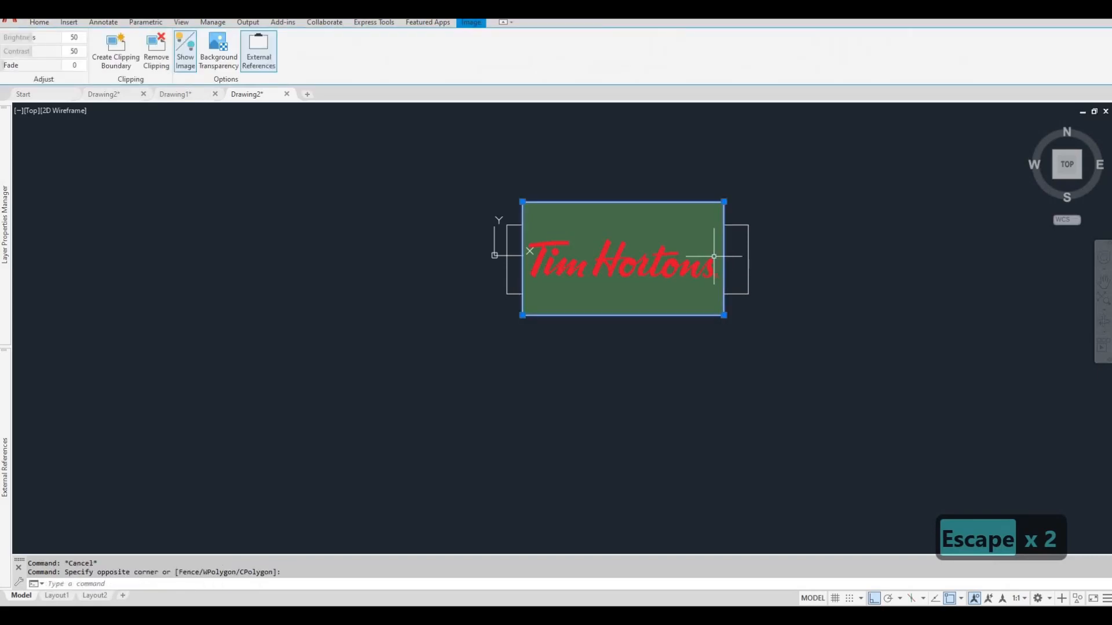
{"action": "type", "text": "m"}
{"action": "key", "text": "Return"}
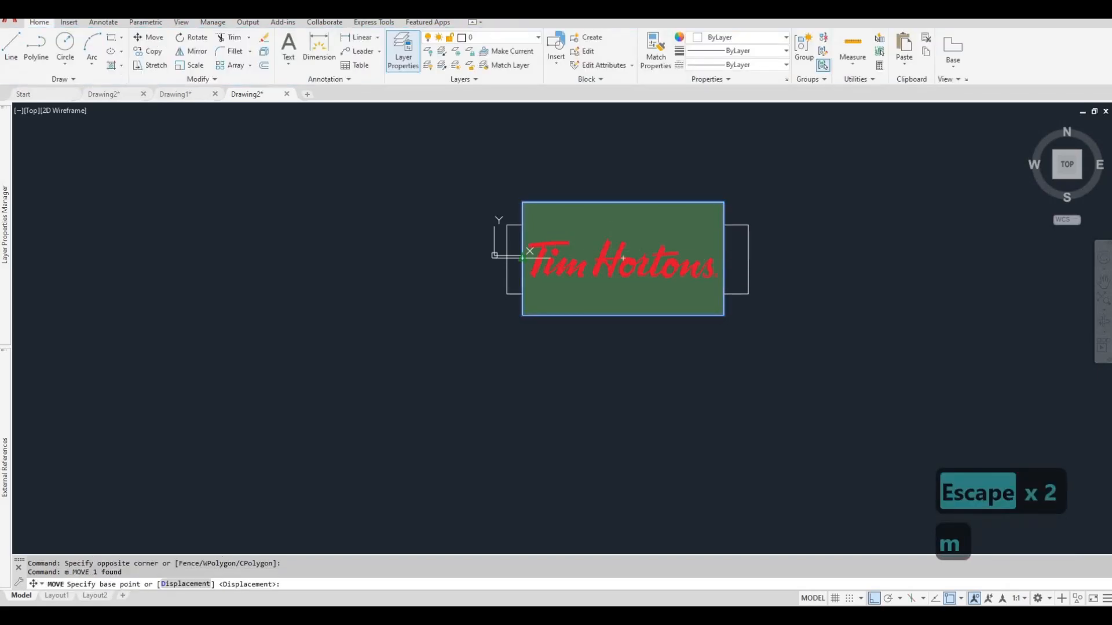
{"action": "left_click", "coordinate": [522, 258]}
{"action": "left_click", "coordinate": [506, 266]}
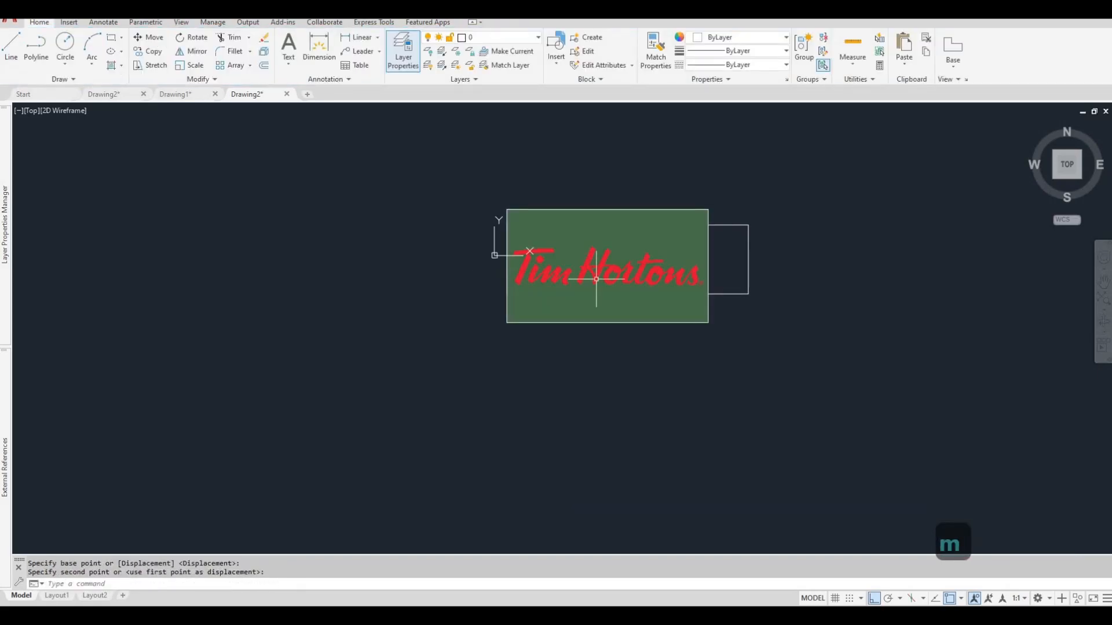
{"action": "key", "text": "Escape"}
{"action": "key", "text": "Escape"}
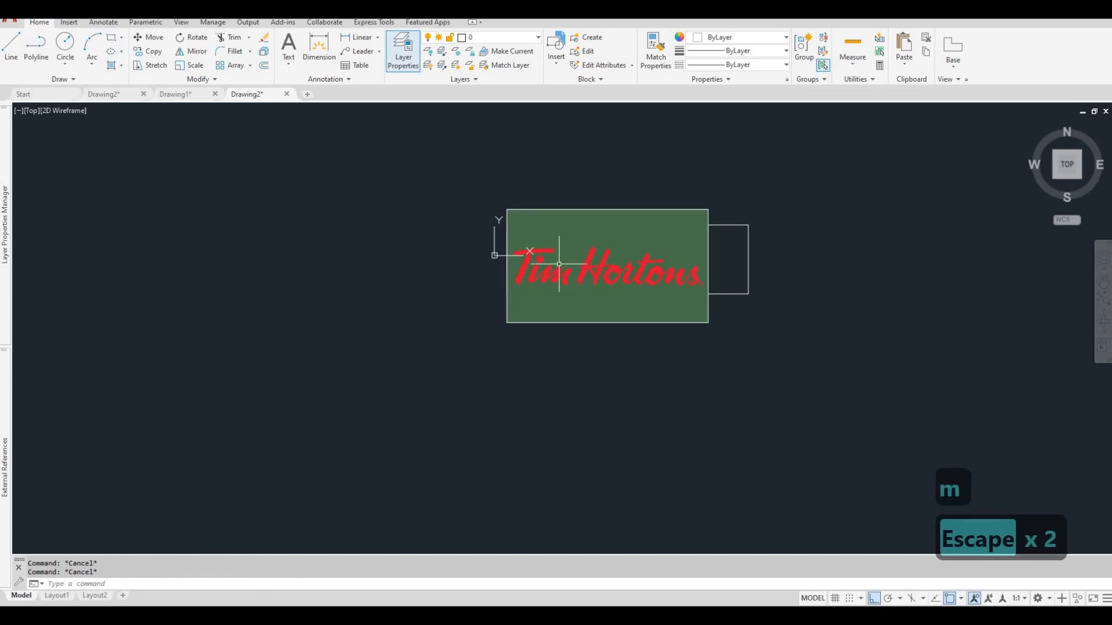
{"action": "key", "text": "Escape"}
{"action": "left_click", "coordinate": [724, 261]}
{"action": "key", "text": "Escape"}
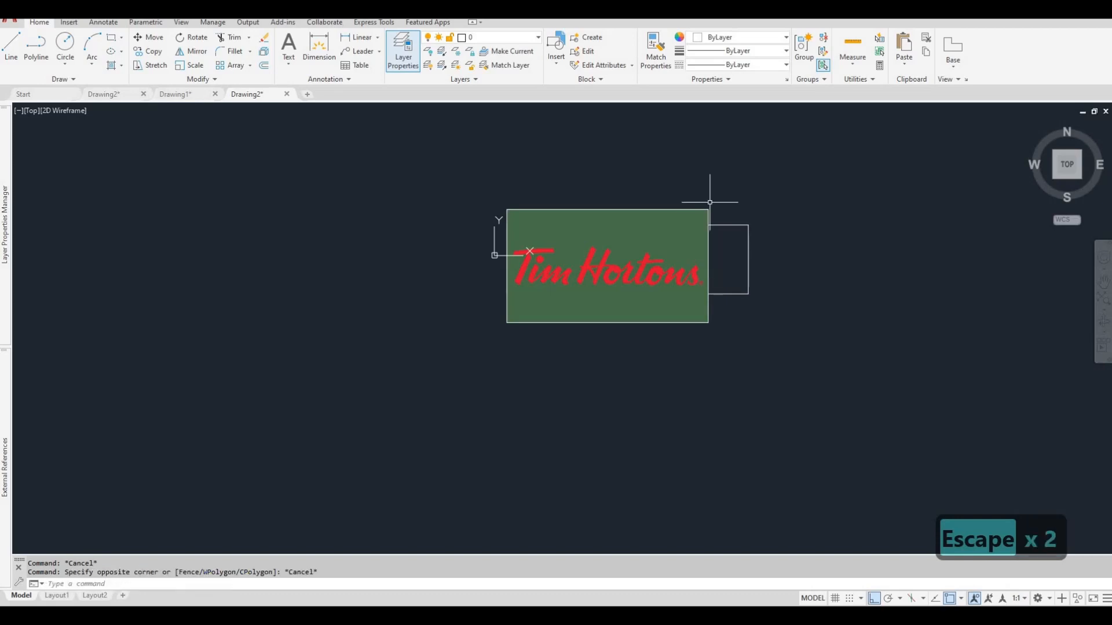
Scale the logo image by reference from its left edge midpoint, stretching its full width to the rectangle's right side.
{"action": "left_click", "coordinate": [718, 214]}
{"action": "left_click", "coordinate": [685, 205]}
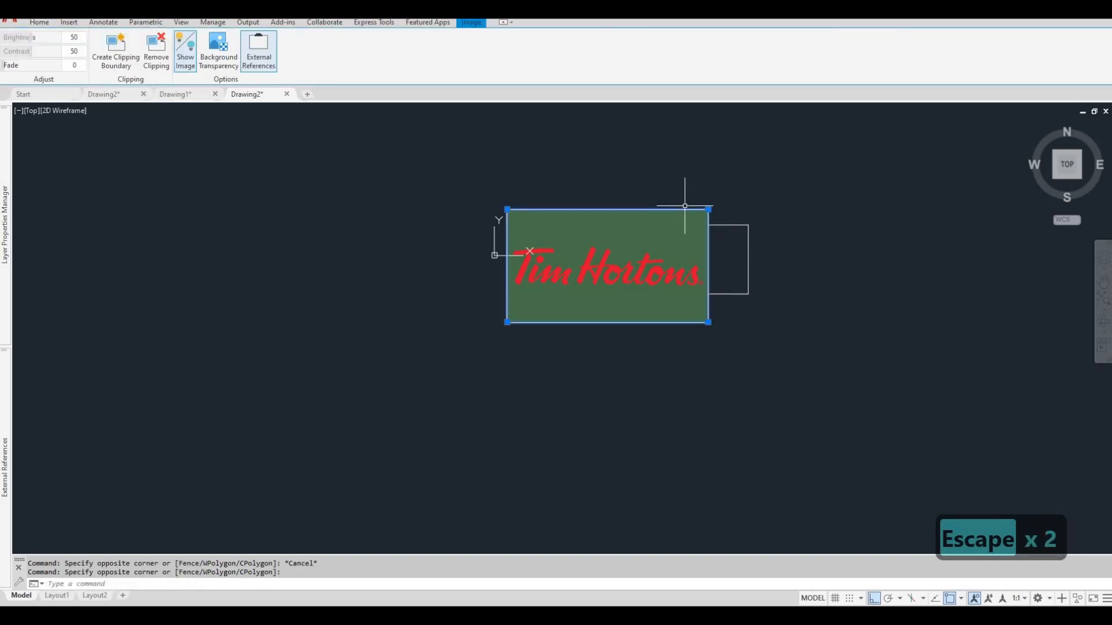
{"action": "type", "text": "scale"}
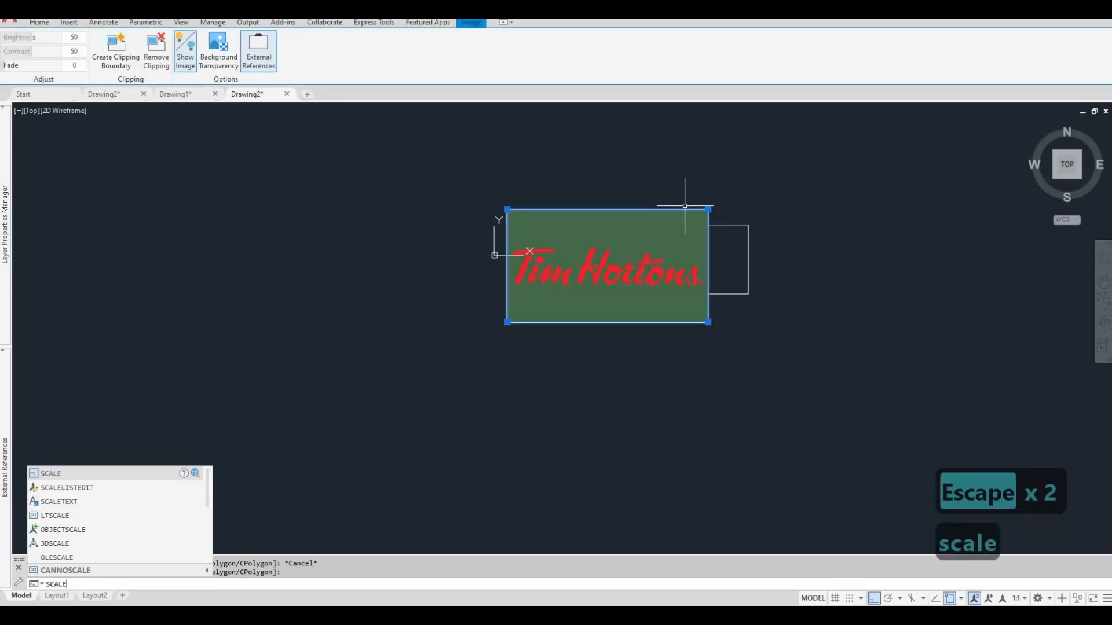
{"action": "key", "text": "Return"}
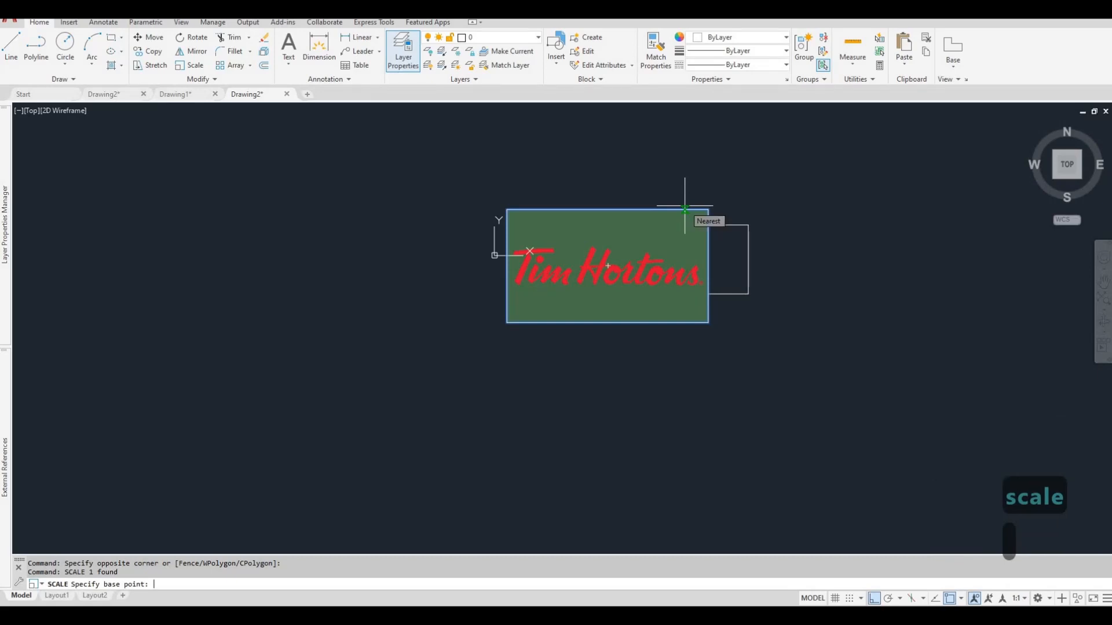
{"action": "left_click", "coordinate": [507, 266]}
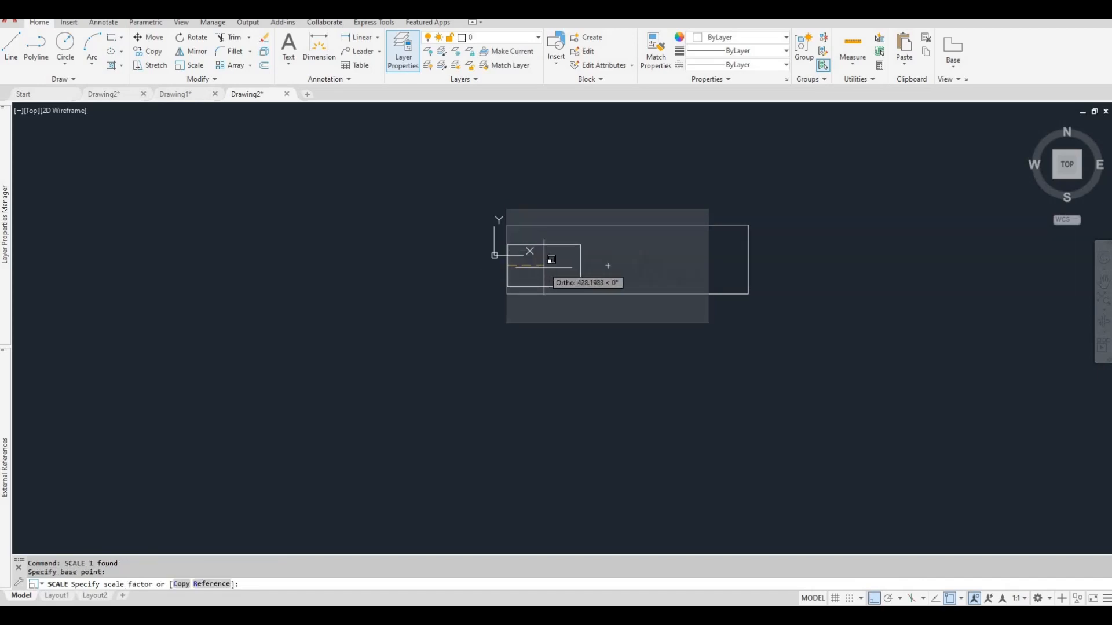
{"action": "type", "text": "r"}
{"action": "key", "text": "Return"}
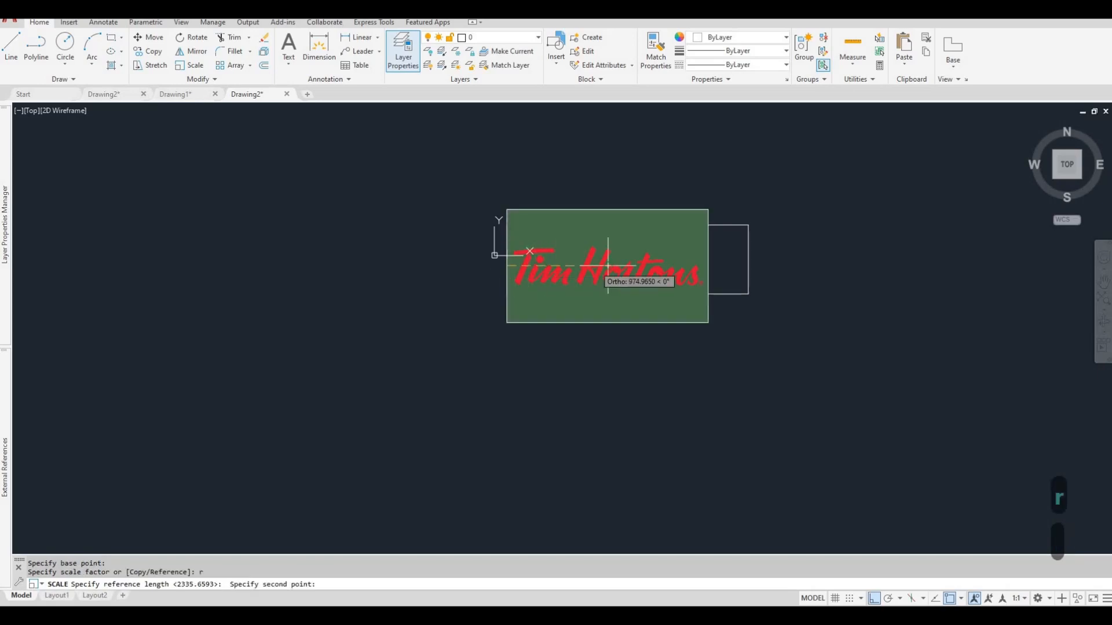
{"action": "left_click", "coordinate": [710, 265]}
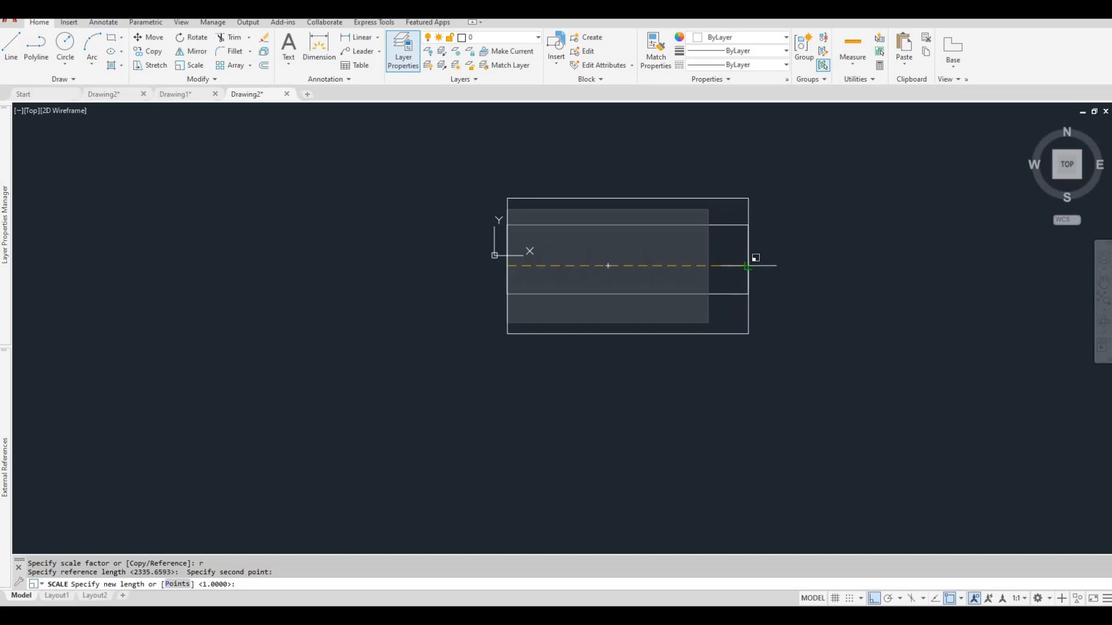
{"action": "left_click", "coordinate": [747, 266]}
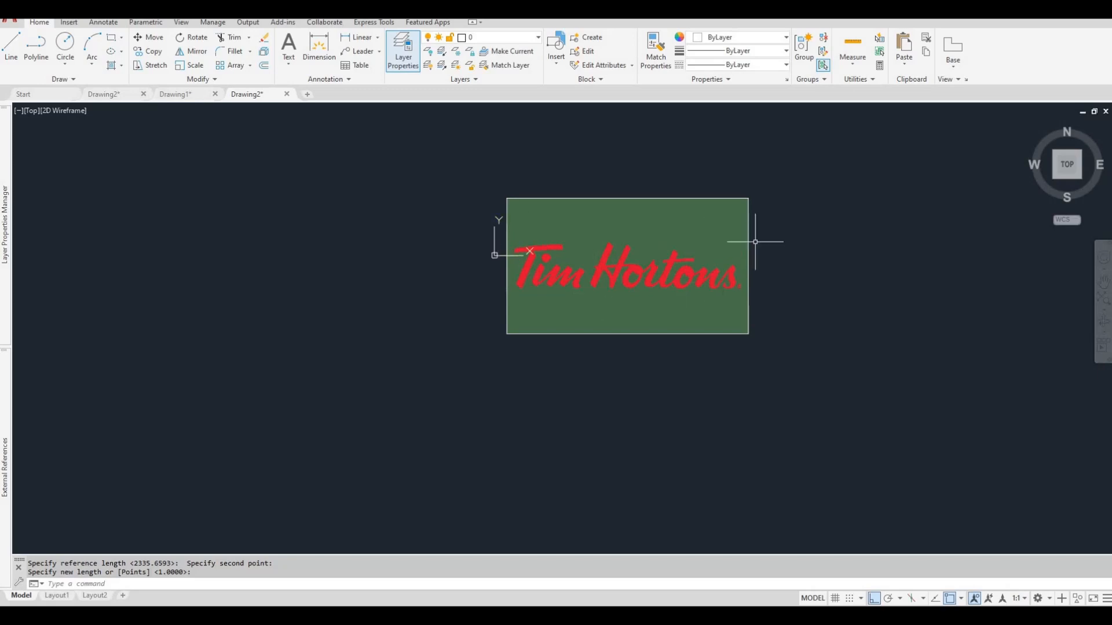
Turn on background transparency for the logo image so the rectangle shows through.
{"action": "left_click", "coordinate": [763, 216]}
{"action": "left_click", "coordinate": [733, 201]}
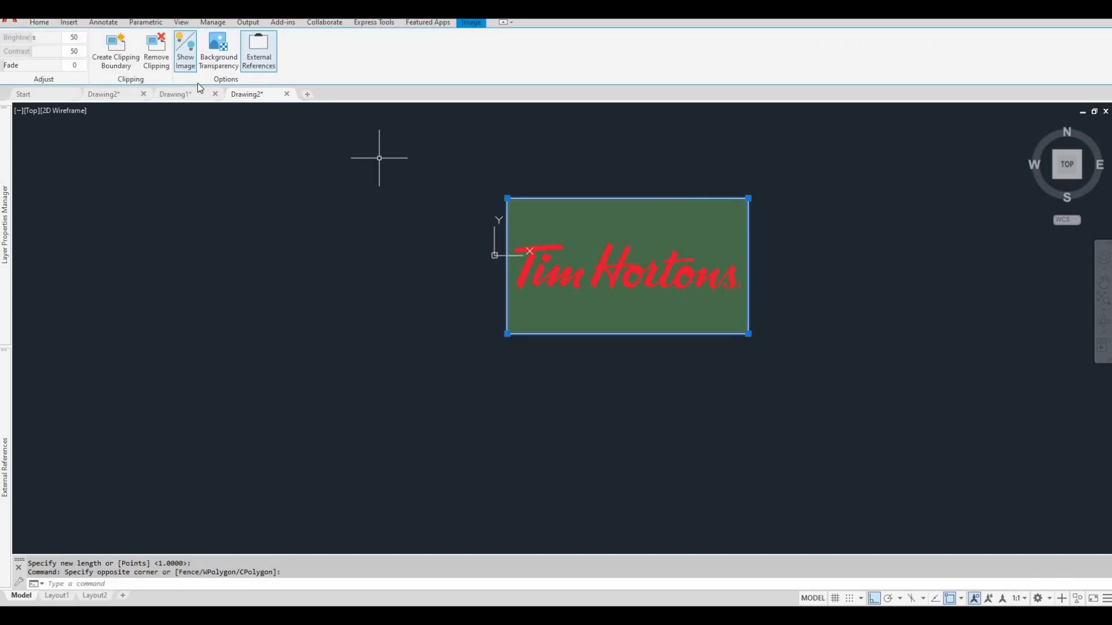
{"action": "left_click", "coordinate": [223, 67]}
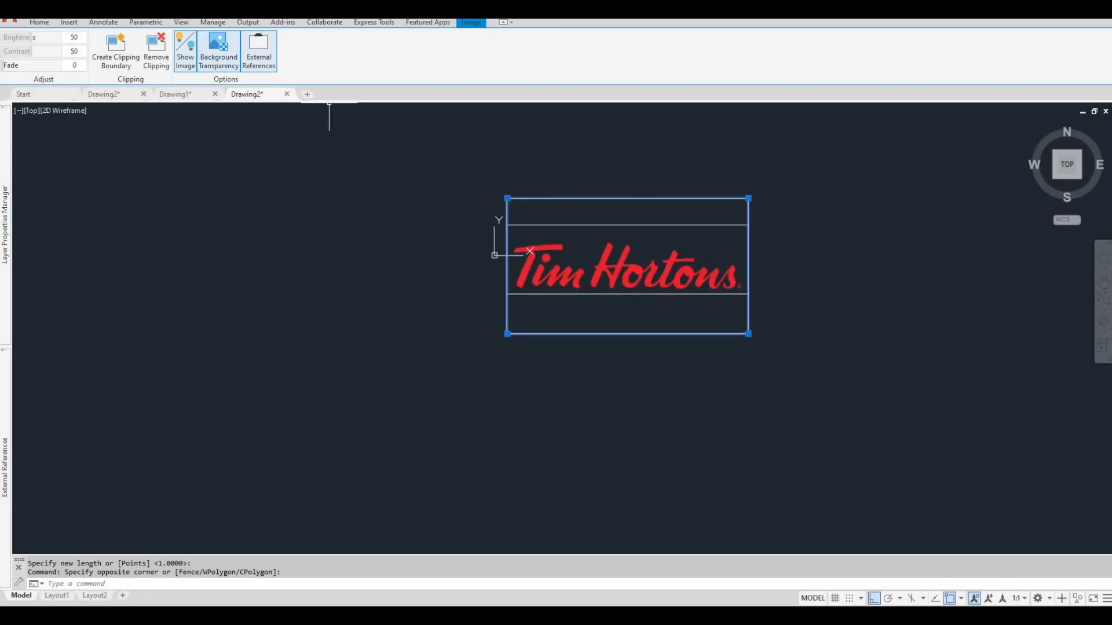
{"action": "key", "text": "Escape"}
{"action": "key", "text": "Escape"}
Select the logo image again and toggle its background transparency off and back on.
{"action": "left_click", "coordinate": [621, 208]}
{"action": "left_click", "coordinate": [613, 181]}
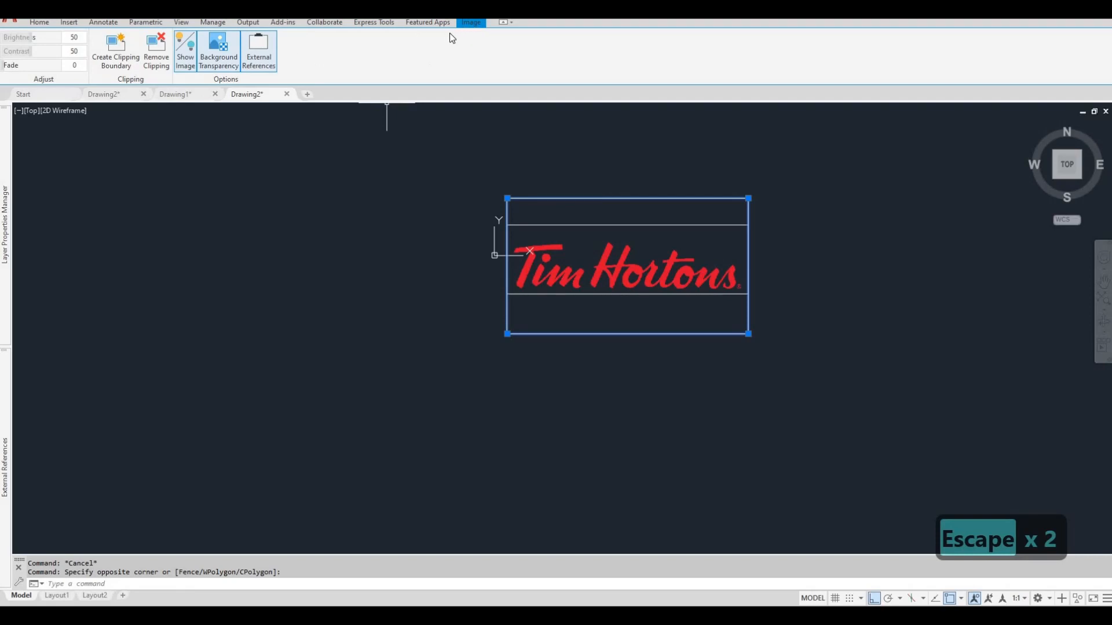
{"action": "key", "text": "F1"}
{"action": "key", "text": "F1"}
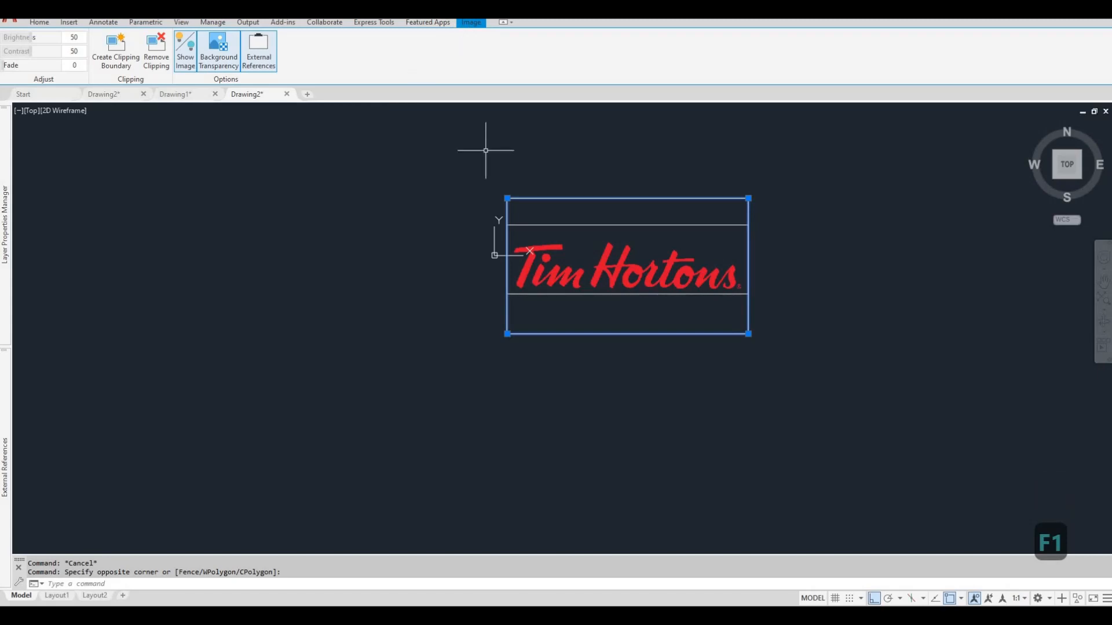
{"action": "scroll", "coordinate": [489, 248], "scroll_direction": "up", "scroll_amount": 4}
{"action": "middle_click_drag", "start_coordinate": [489, 248], "coordinate": [461, 232]}
{"action": "scroll", "coordinate": [462, 232], "scroll_direction": "down", "scroll_amount": 2}
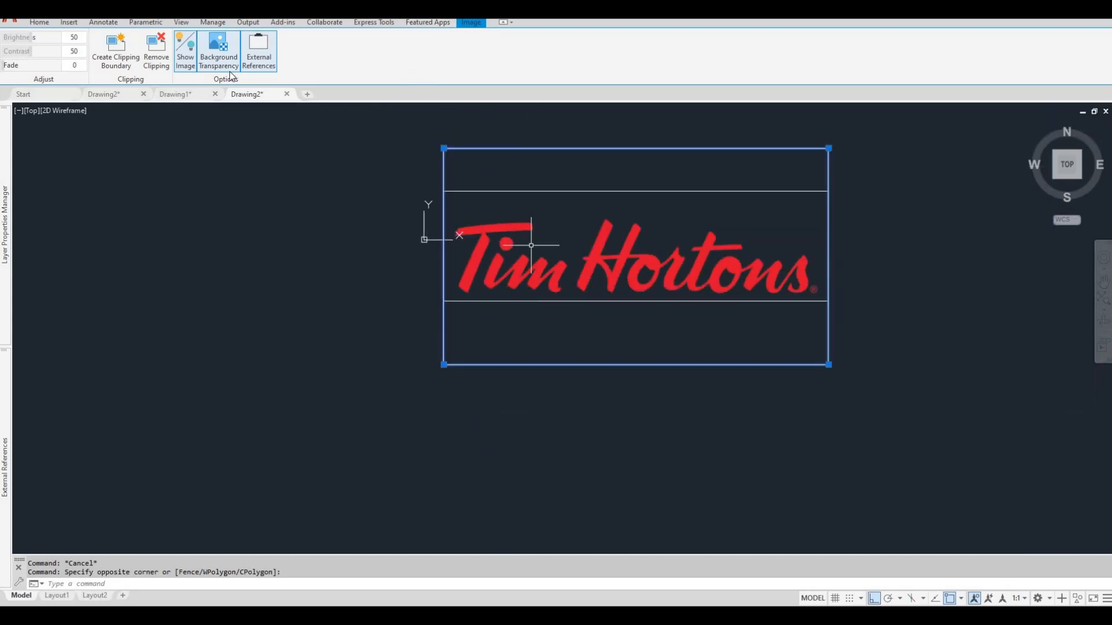
{"action": "left_click", "coordinate": [219, 58]}
{"action": "left_click", "coordinate": [219, 68]}
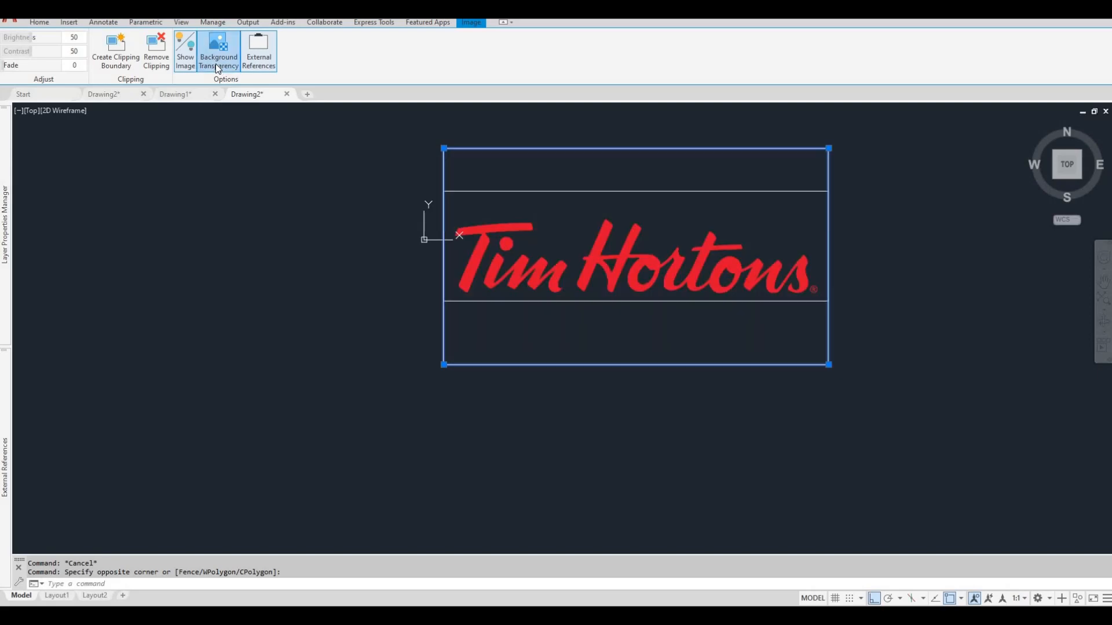
{"action": "left_click", "coordinate": [216, 67]}
{"action": "left_click", "coordinate": [218, 57]}
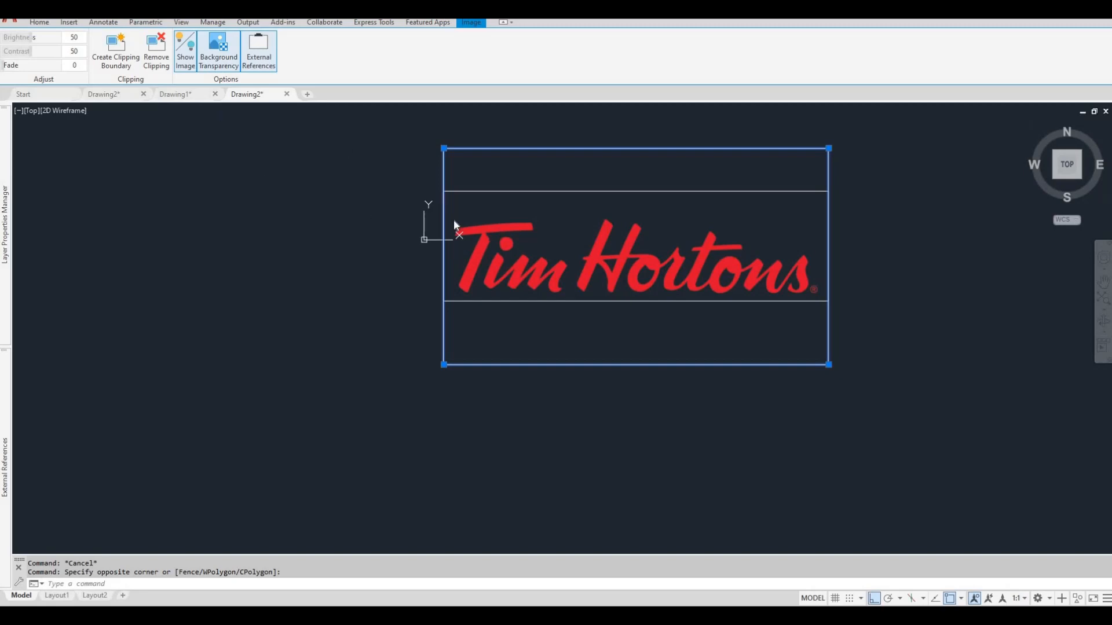
{"action": "left_click", "coordinate": [49, 25]}
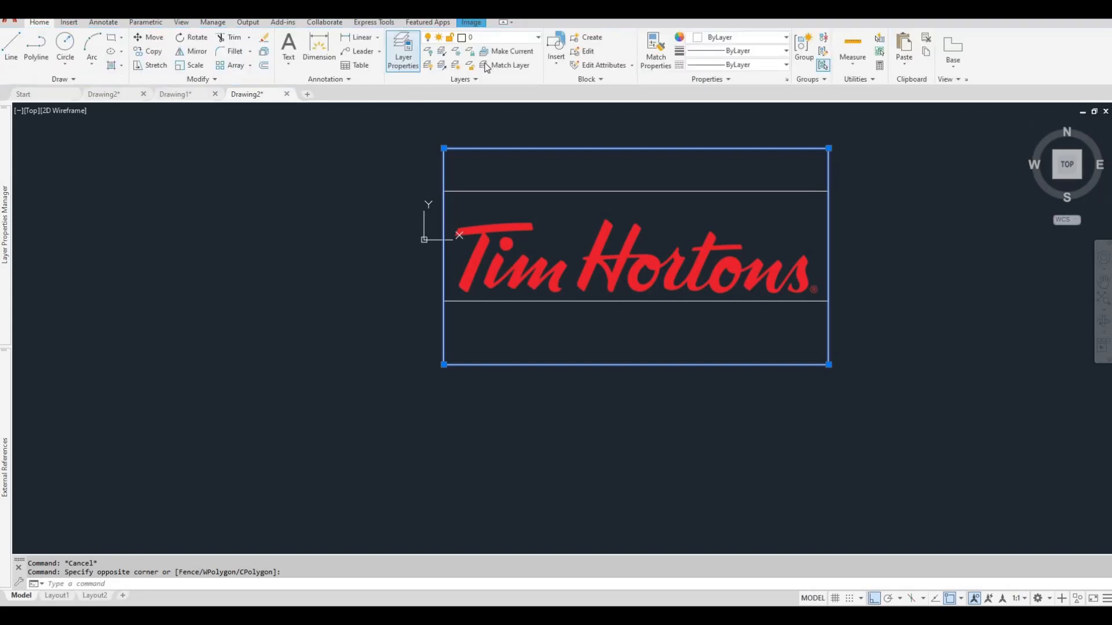
{"action": "left_click", "coordinate": [539, 36]}
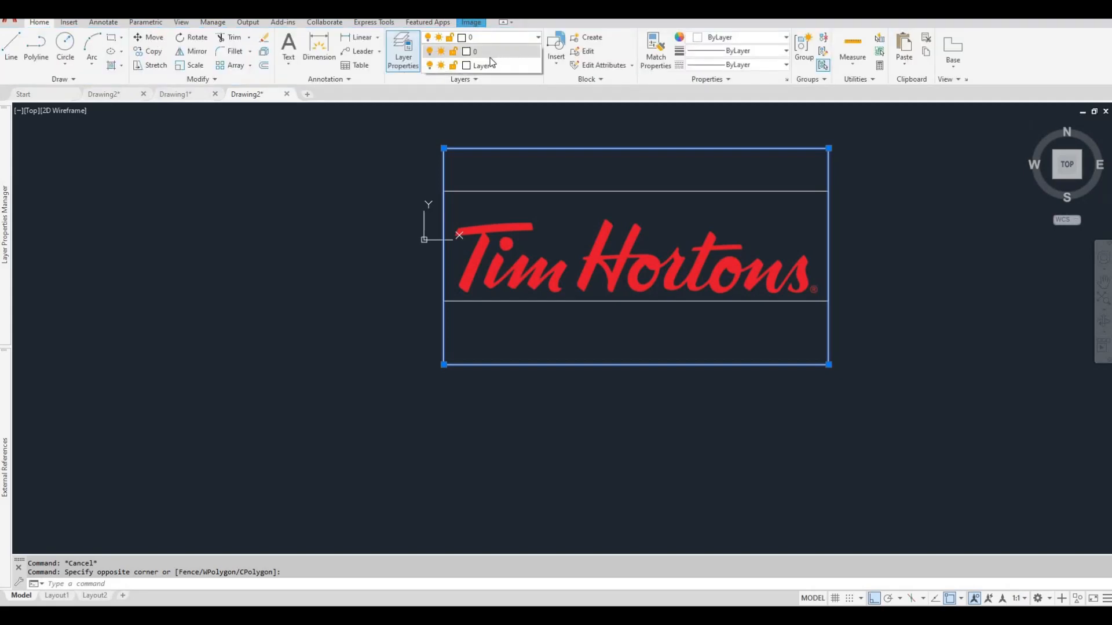
{"action": "left_click", "coordinate": [484, 66]}
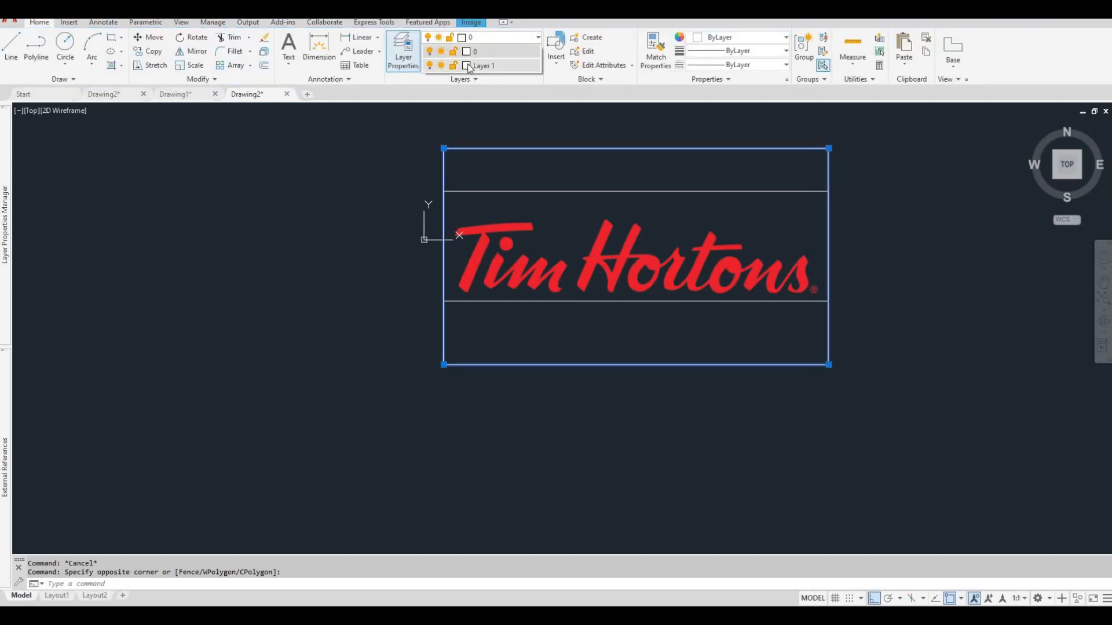
{"action": "left_click", "coordinate": [469, 39]}
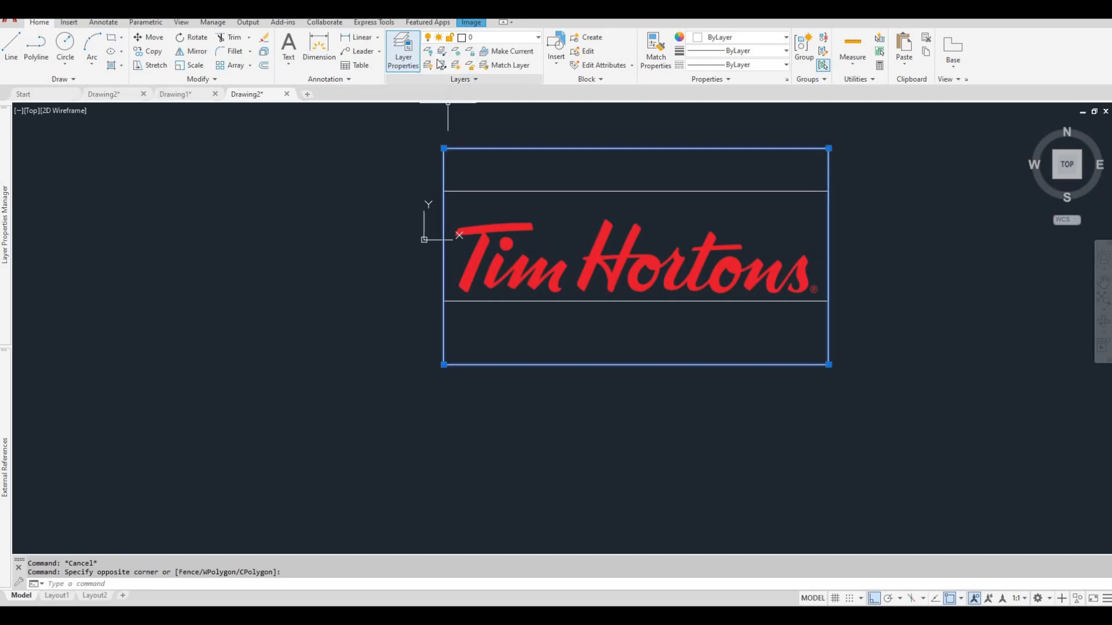
Start a control-vertex spline at the lower left tip of the T's crossbar, turn Ortho off, and trace its slanted left end.
{"action": "left_click", "coordinate": [66, 80]}
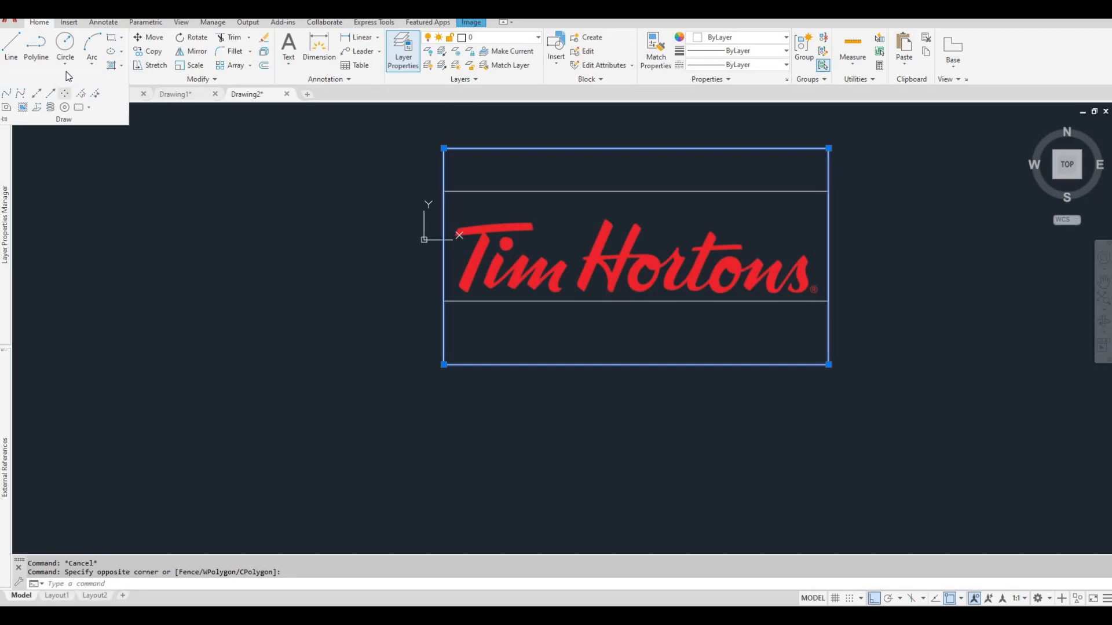
{"action": "left_click", "coordinate": [21, 94]}
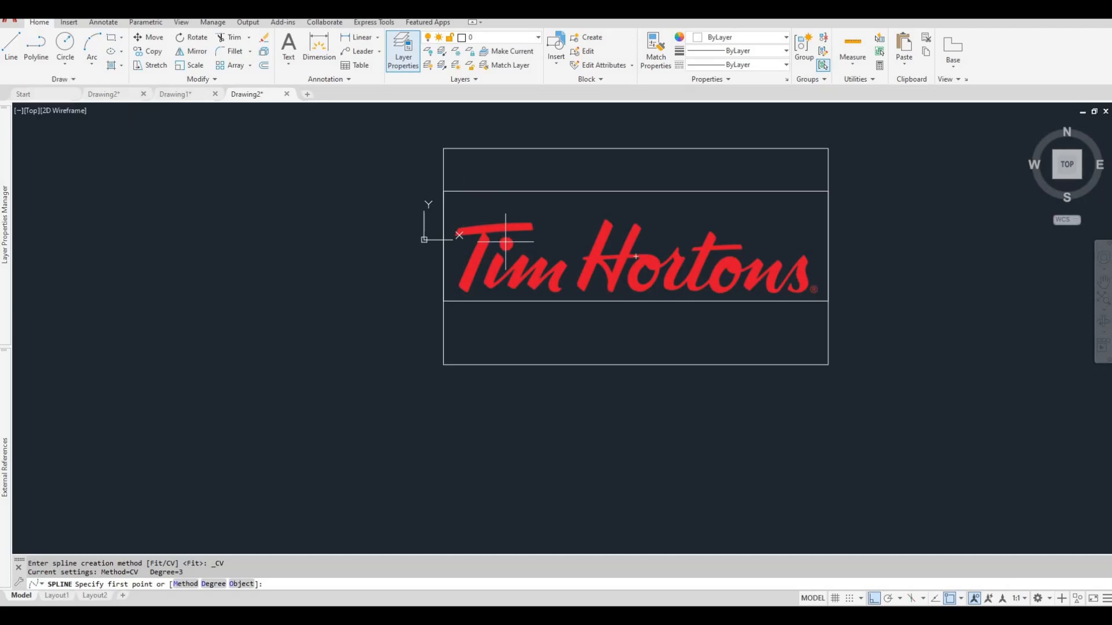
{"action": "scroll", "coordinate": [457, 232], "scroll_direction": "up", "scroll_amount": 8}
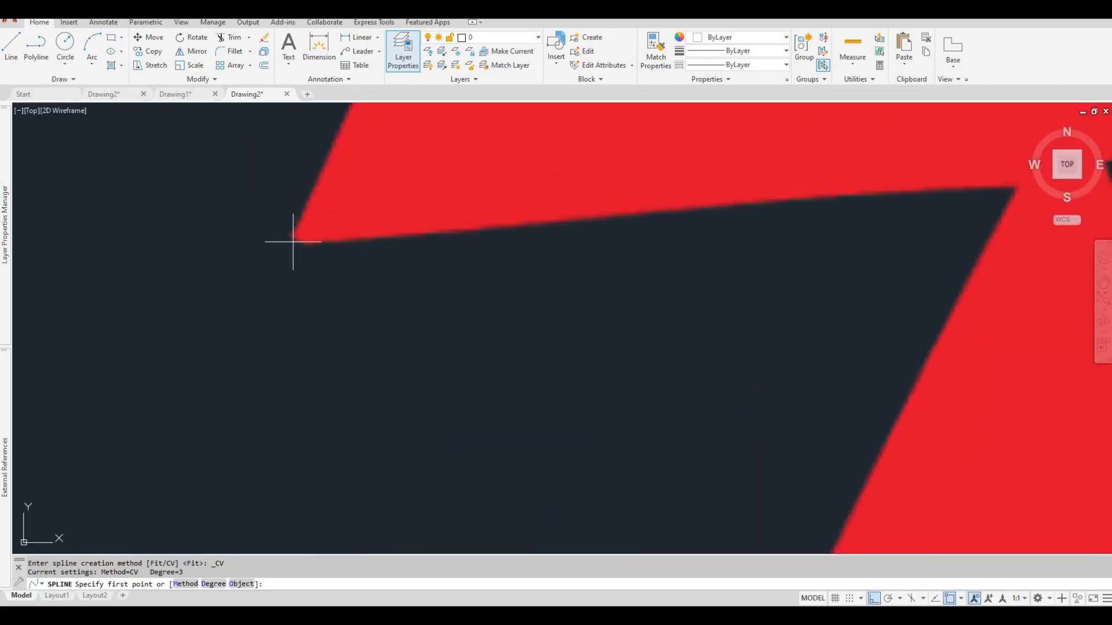
{"action": "scroll", "coordinate": [293, 239], "scroll_direction": "up", "scroll_amount": 3}
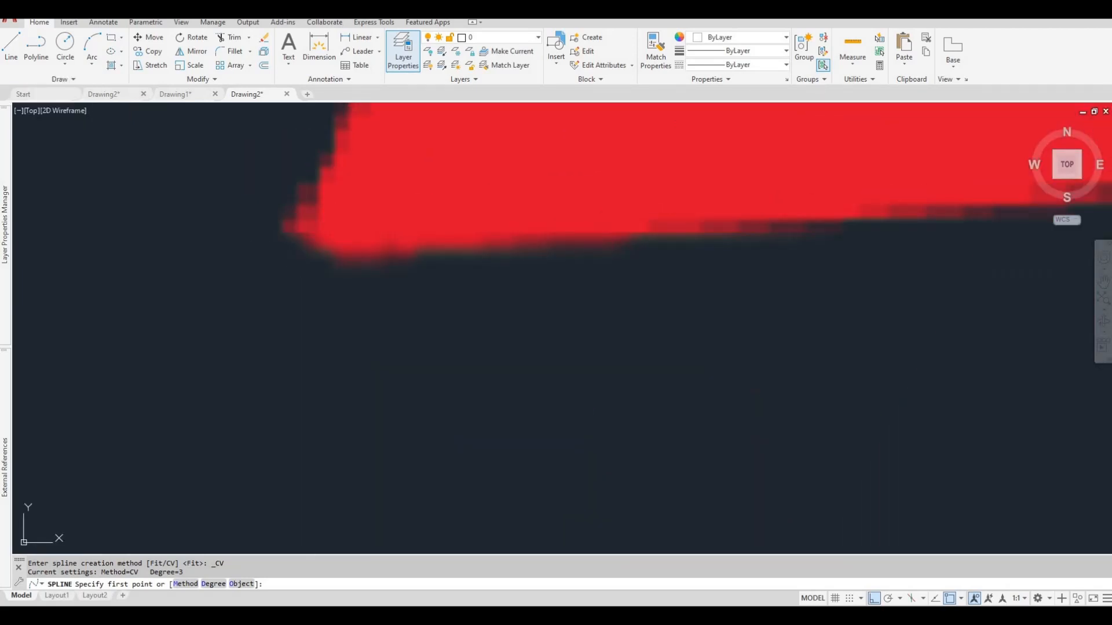
{"action": "left_click", "coordinate": [290, 228]}
{"action": "scroll", "coordinate": [309, 204], "scroll_direction": "down", "scroll_amount": 3}
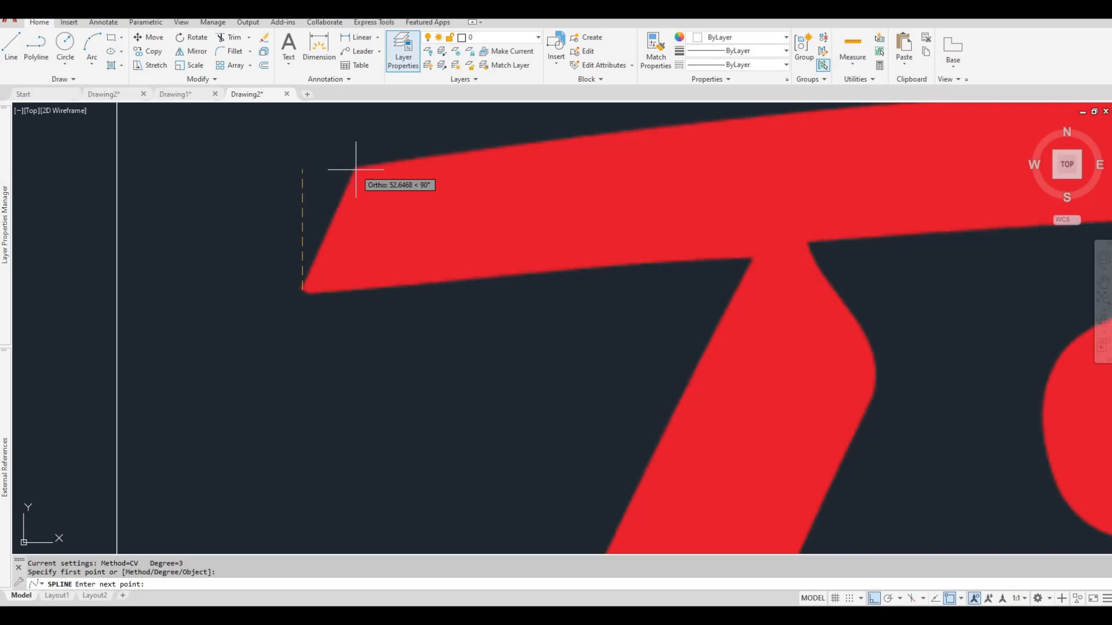
{"action": "key", "text": "F8"}
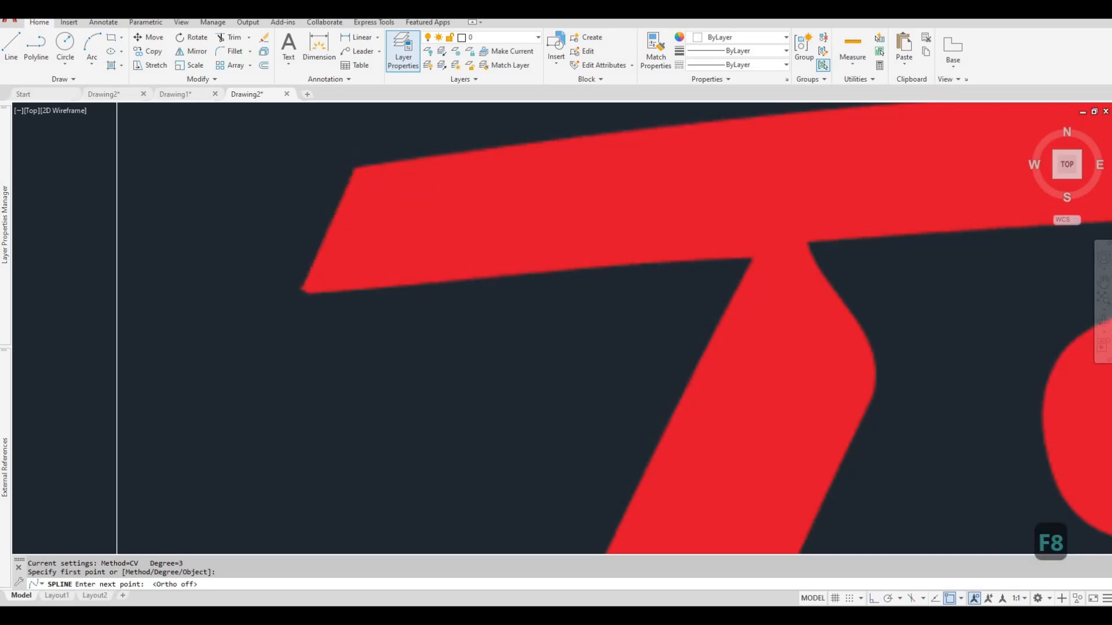
{"action": "scroll", "coordinate": [351, 168], "scroll_direction": "up", "scroll_amount": 3}
{"action": "left_click", "coordinate": [394, 168]}
{"action": "scroll", "coordinate": [391, 165], "scroll_direction": "down", "scroll_amount": 3}
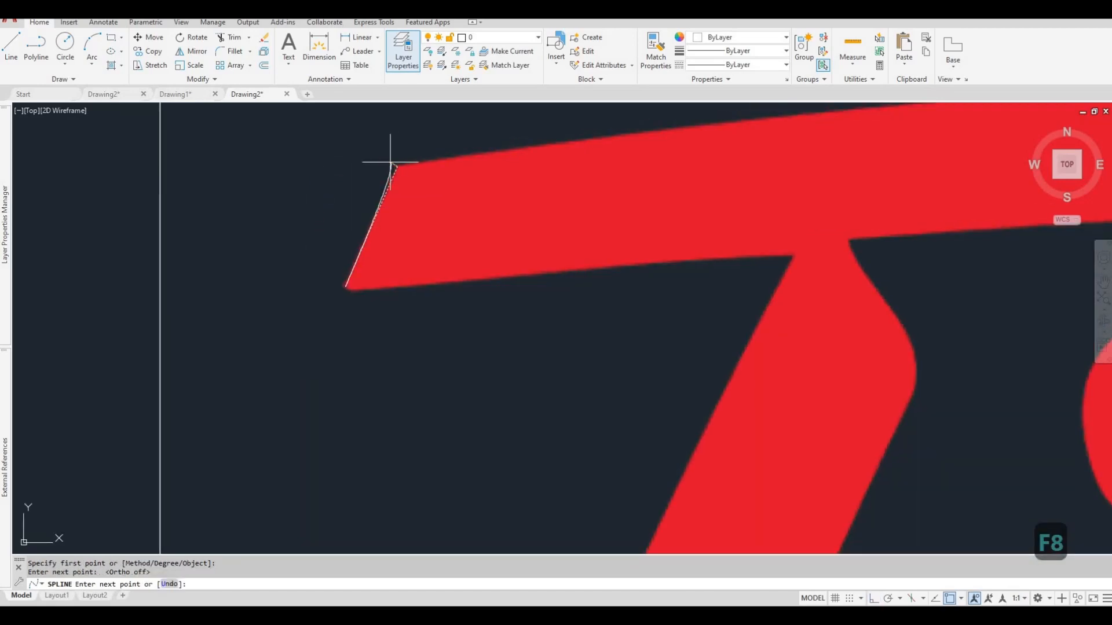
{"action": "left_click", "coordinate": [398, 164]}
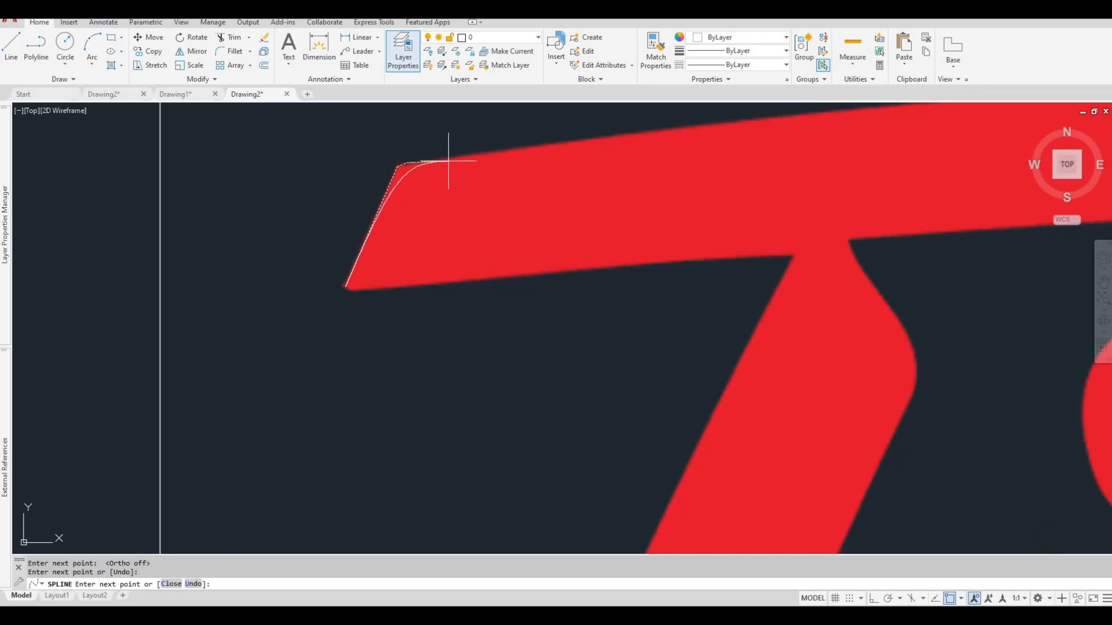
Continue the spline along the top edge of the T's crossbar and around its right end to the underside.
{"action": "scroll", "coordinate": [448, 161], "scroll_direction": "down", "scroll_amount": 4}
{"action": "scroll", "coordinate": [529, 164], "scroll_direction": "up", "scroll_amount": 4}
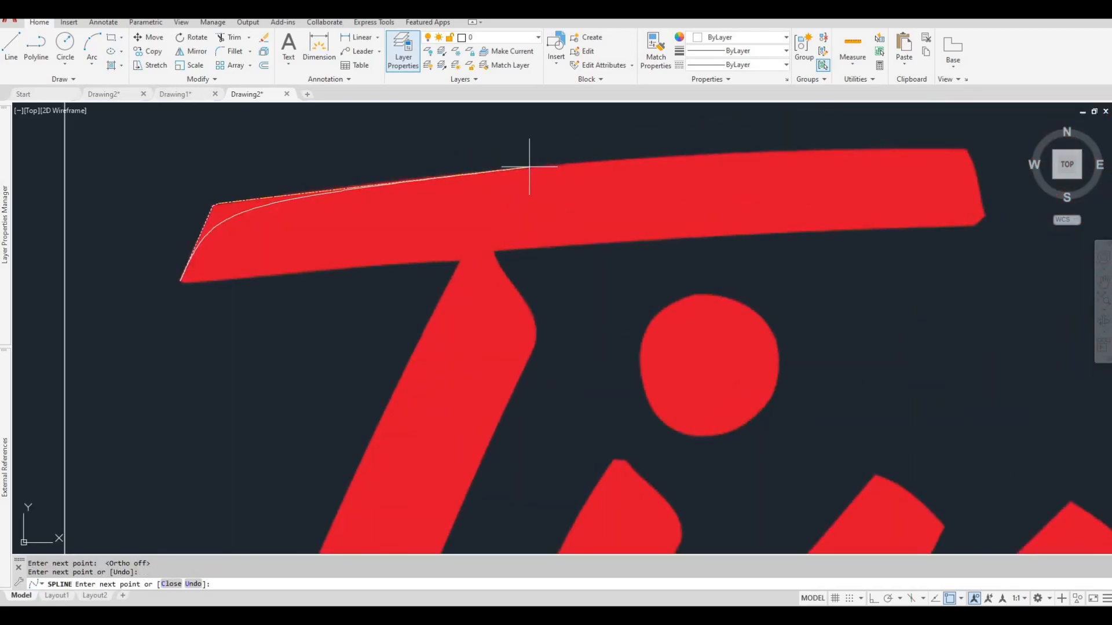
{"action": "left_click", "coordinate": [669, 155]}
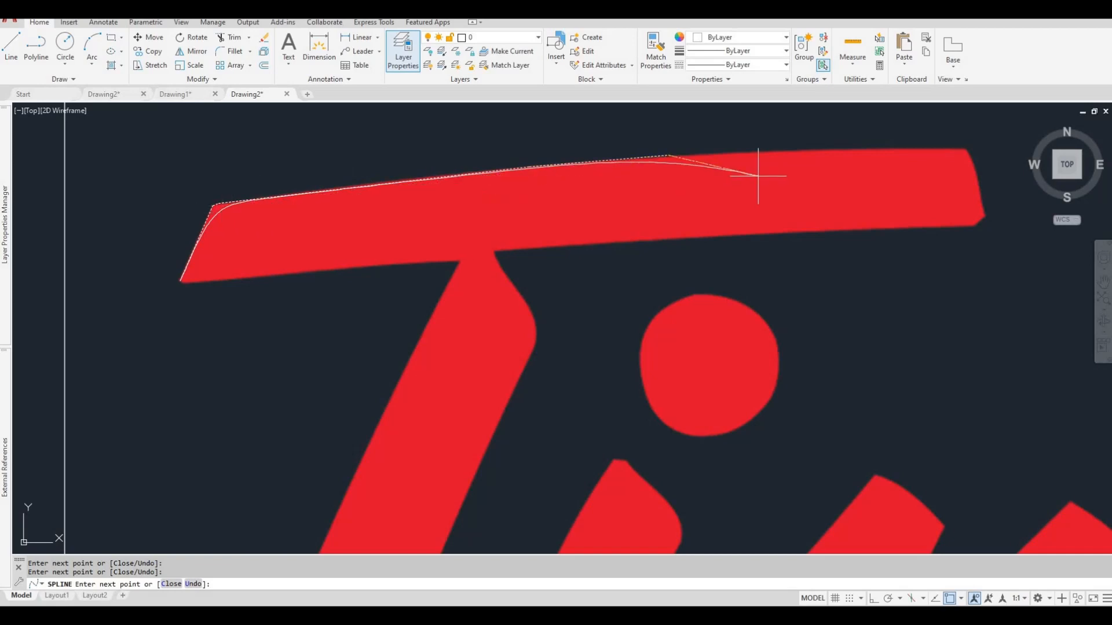
{"action": "left_click", "coordinate": [821, 149]}
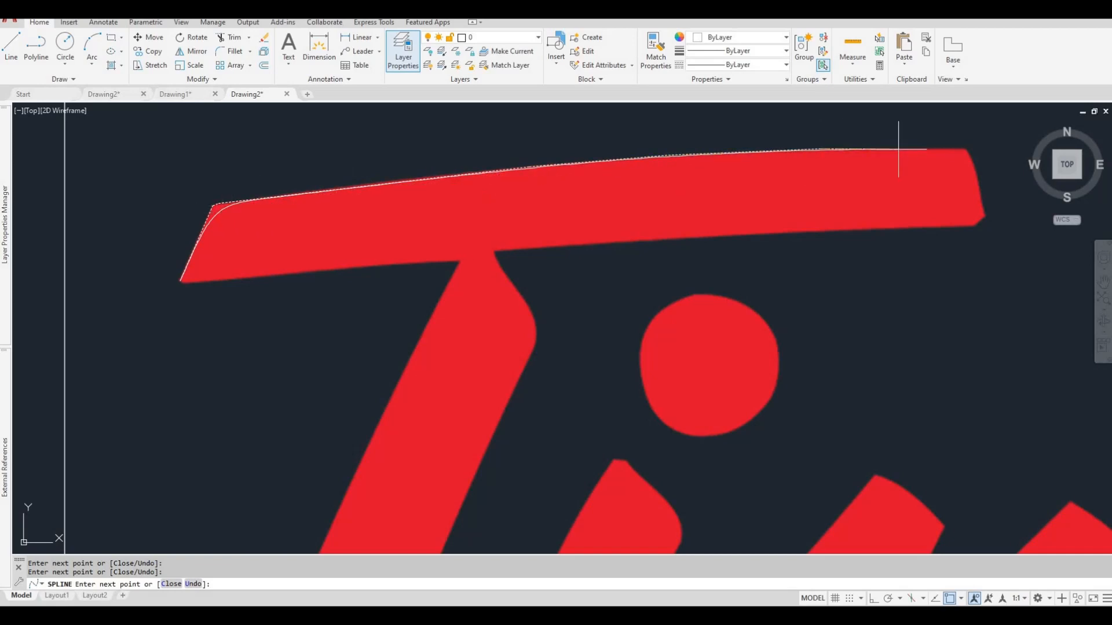
{"action": "scroll", "coordinate": [964, 154], "scroll_direction": "up", "scroll_amount": 6}
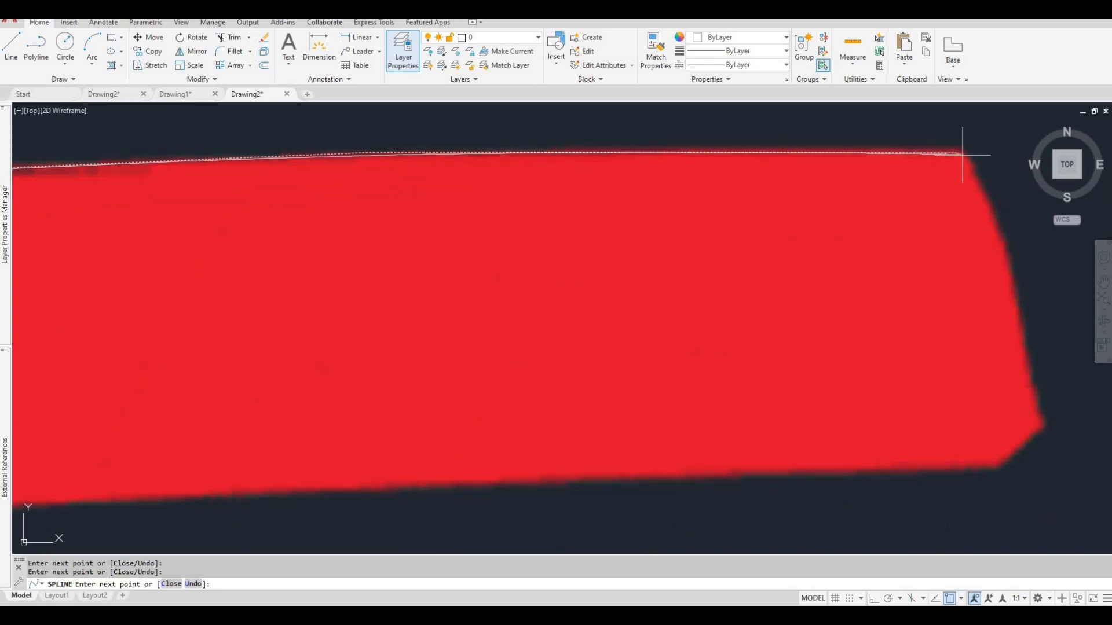
{"action": "left_click", "coordinate": [960, 154]}
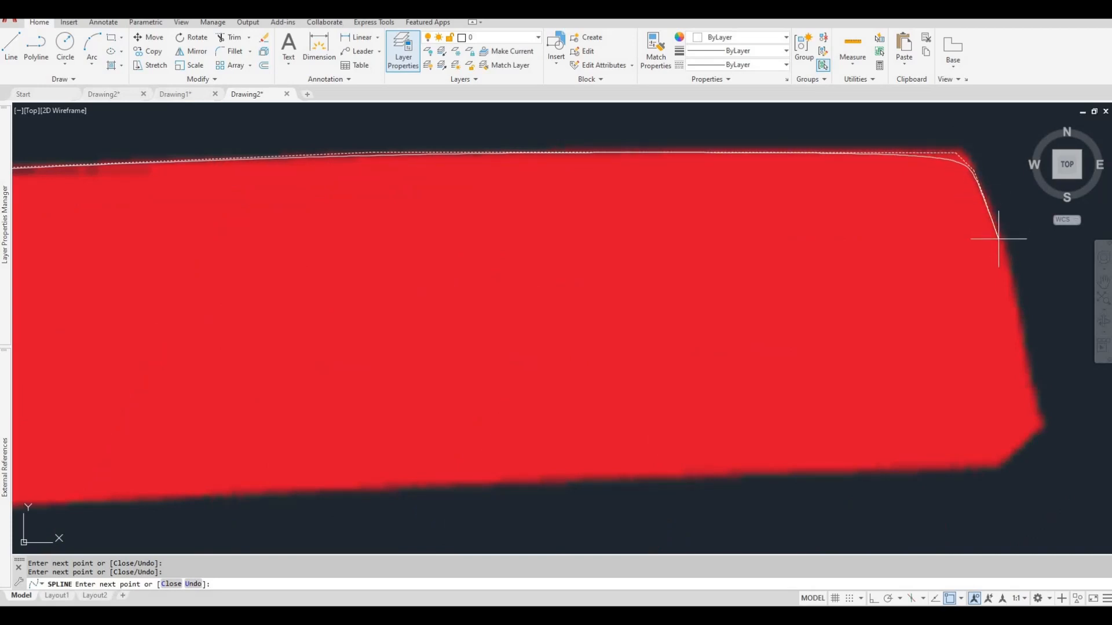
{"action": "left_click", "coordinate": [1042, 424]}
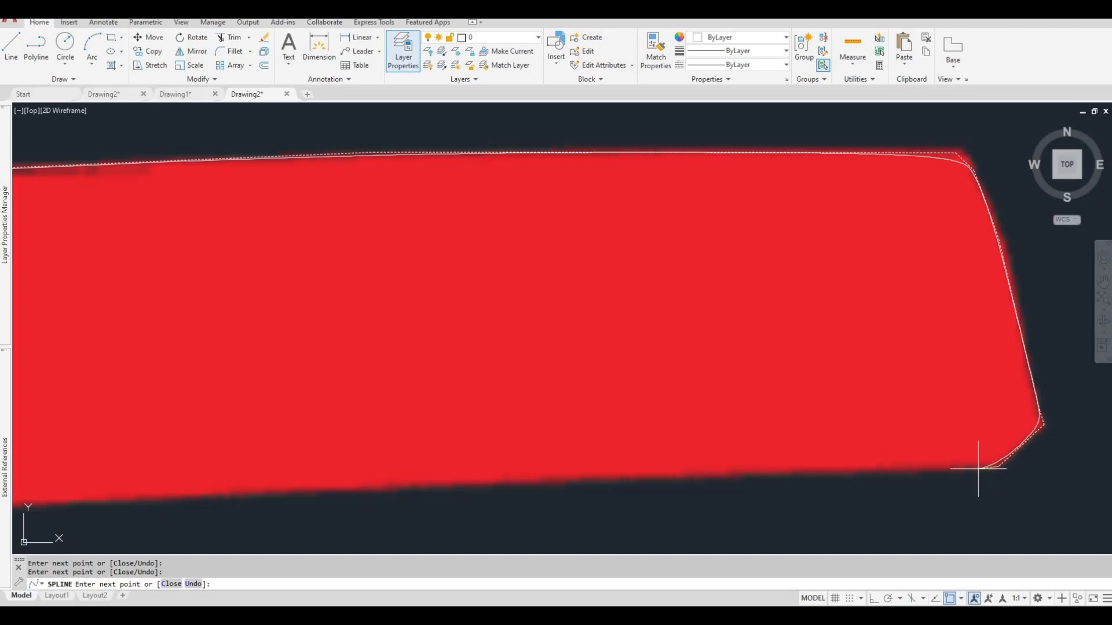
{"action": "left_click", "coordinate": [983, 467]}
Continue the spline along the crossbar's right underside to the stem and around the curved shoulder of the T.
{"action": "scroll", "coordinate": [912, 464], "scroll_direction": "down", "scroll_amount": 6}
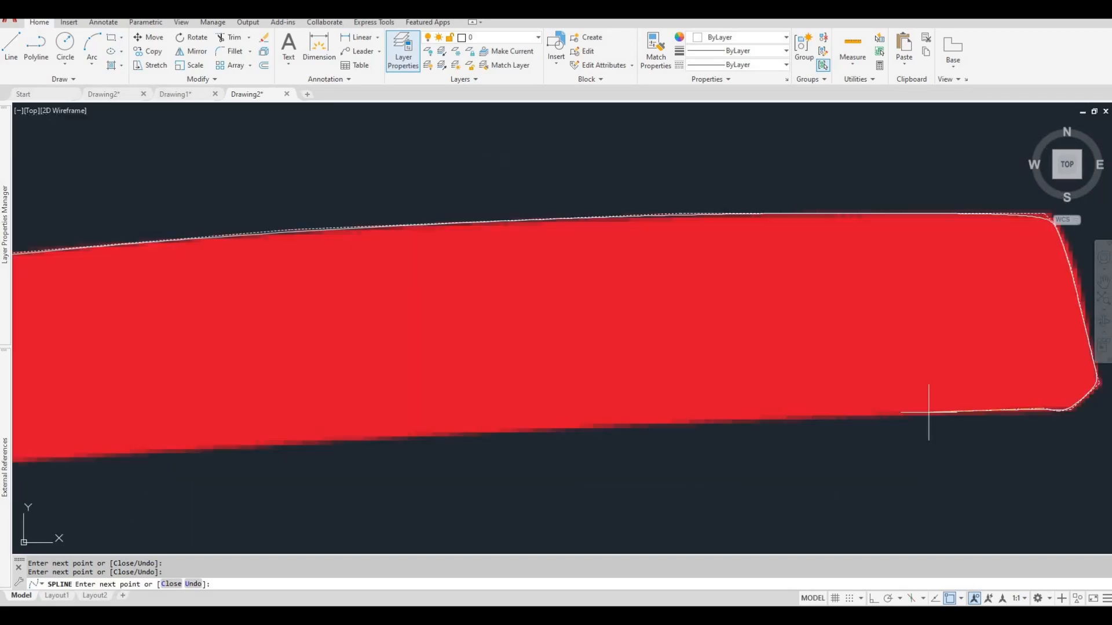
{"action": "middle_click_drag", "start_coordinate": [649, 398], "coordinate": [740, 350]}
{"action": "scroll", "coordinate": [522, 377], "scroll_direction": "up", "scroll_amount": 6}
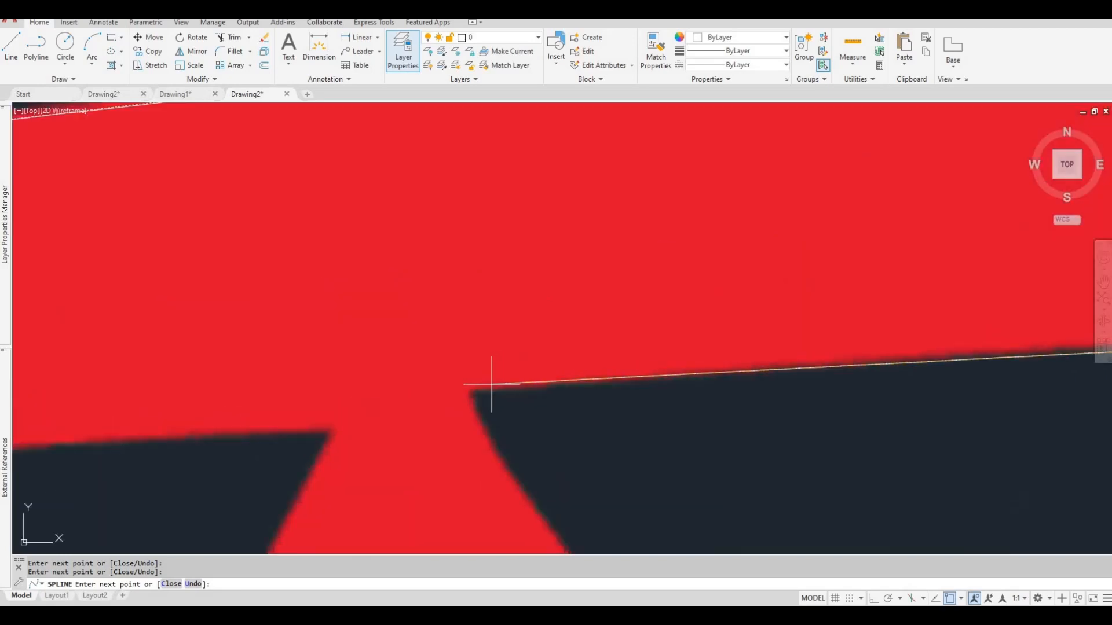
{"action": "left_click", "coordinate": [472, 389]}
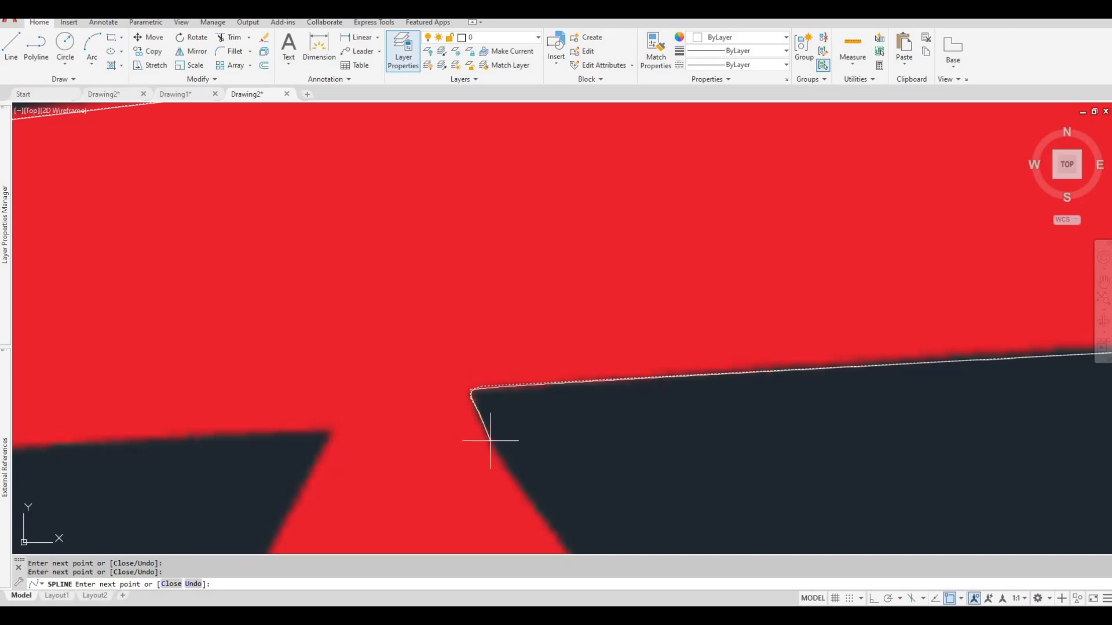
{"action": "scroll", "coordinate": [504, 422], "scroll_direction": "down", "scroll_amount": 2}
{"action": "left_click", "coordinate": [564, 432]}
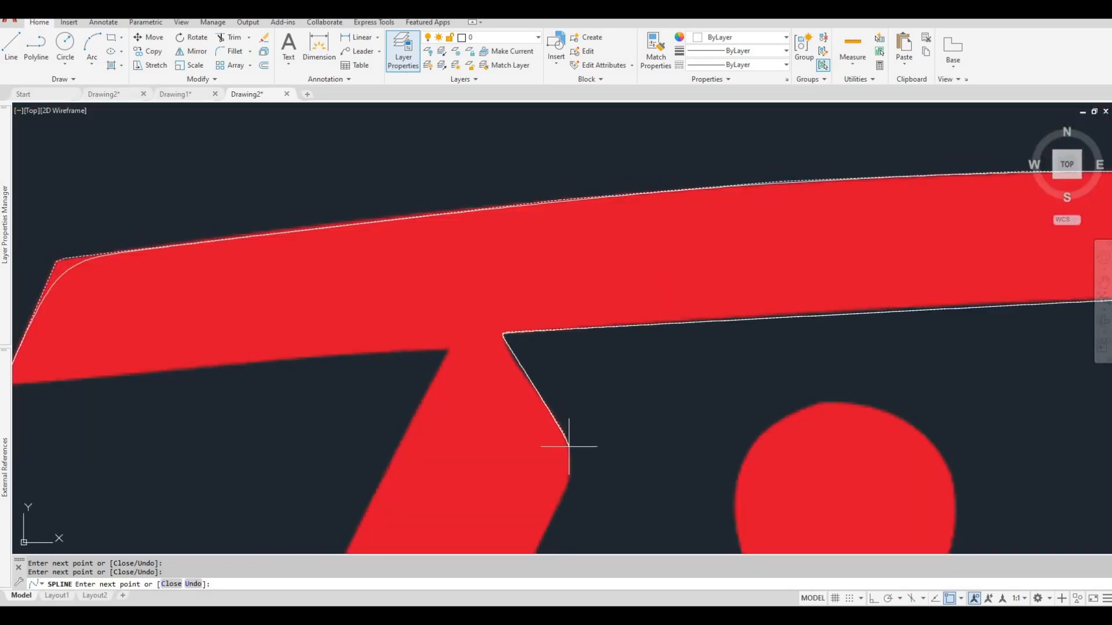
{"action": "left_click", "coordinate": [570, 467]}
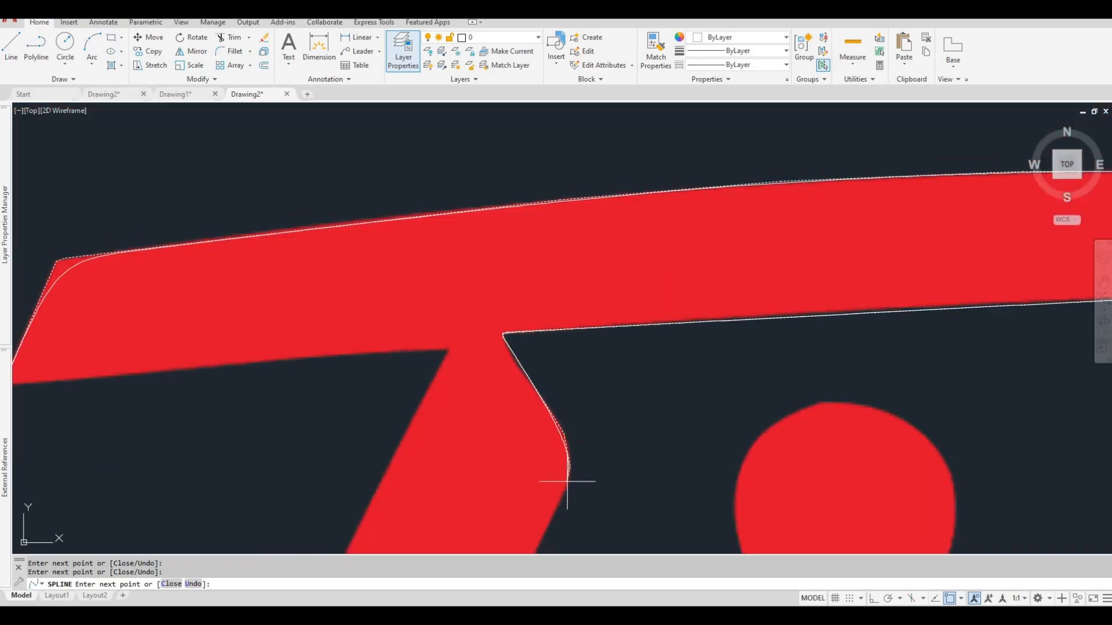
{"action": "left_click", "coordinate": [558, 505]}
{"action": "middle_click_drag", "start_coordinate": [558, 505], "coordinate": [566, 331]}
Trace the T's stem down its right side, around the rounded foot, and back up its left side to the crossbar.
{"action": "scroll", "coordinate": [596, 319], "scroll_direction": "down", "scroll_amount": 5}
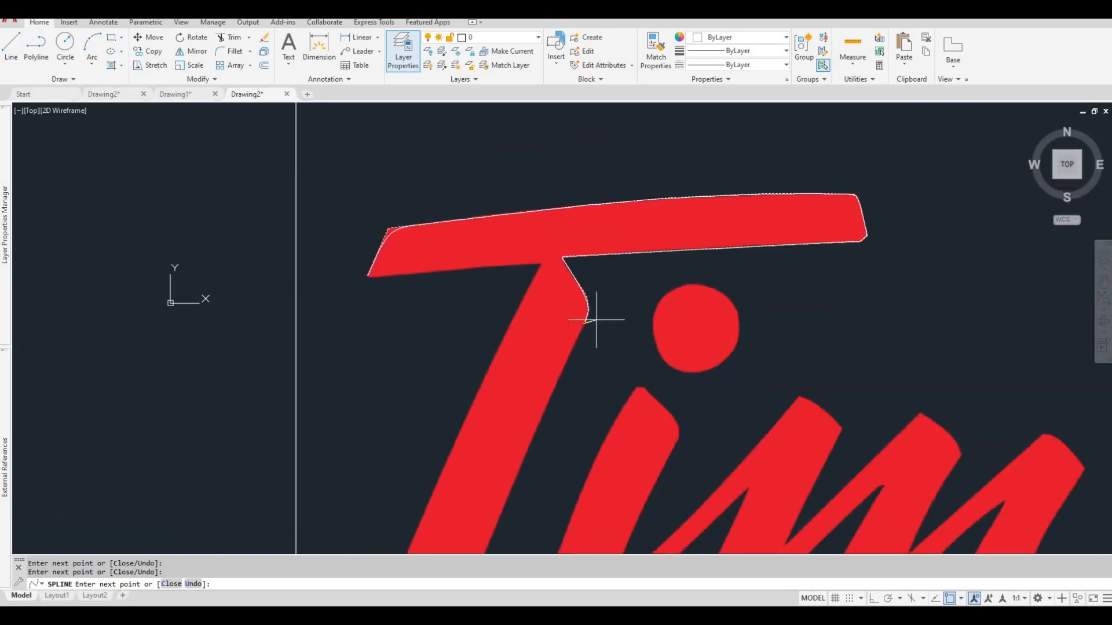
{"action": "scroll", "coordinate": [405, 239], "scroll_direction": "up", "scroll_amount": 6}
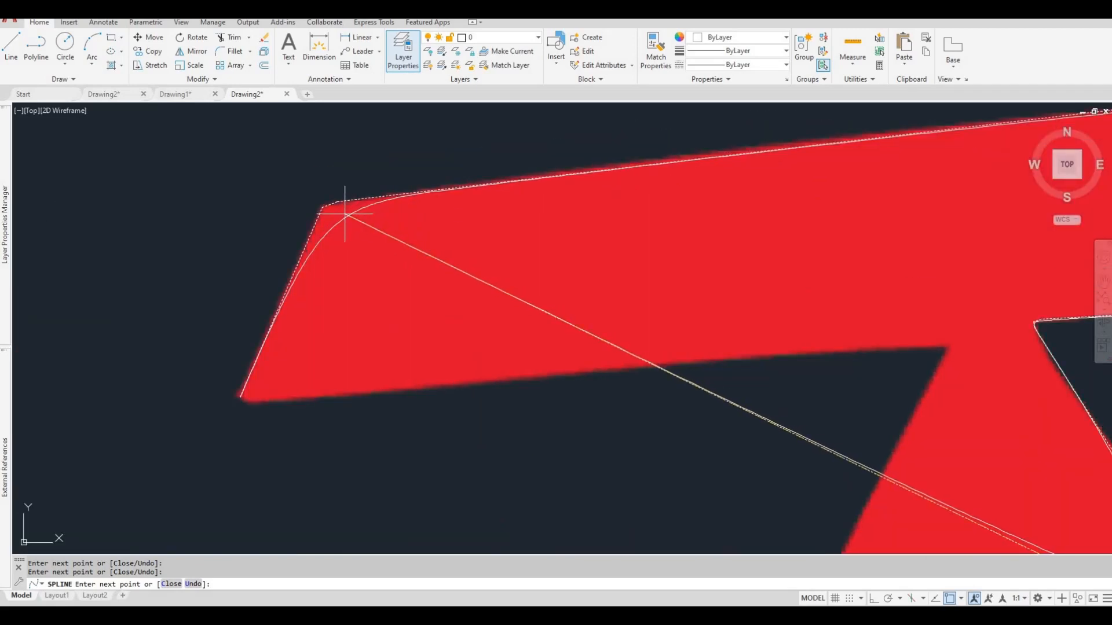
{"action": "scroll", "coordinate": [695, 397], "scroll_direction": "down", "scroll_amount": 4}
{"action": "middle_click_drag", "start_coordinate": [695, 397], "coordinate": [680, 232]}
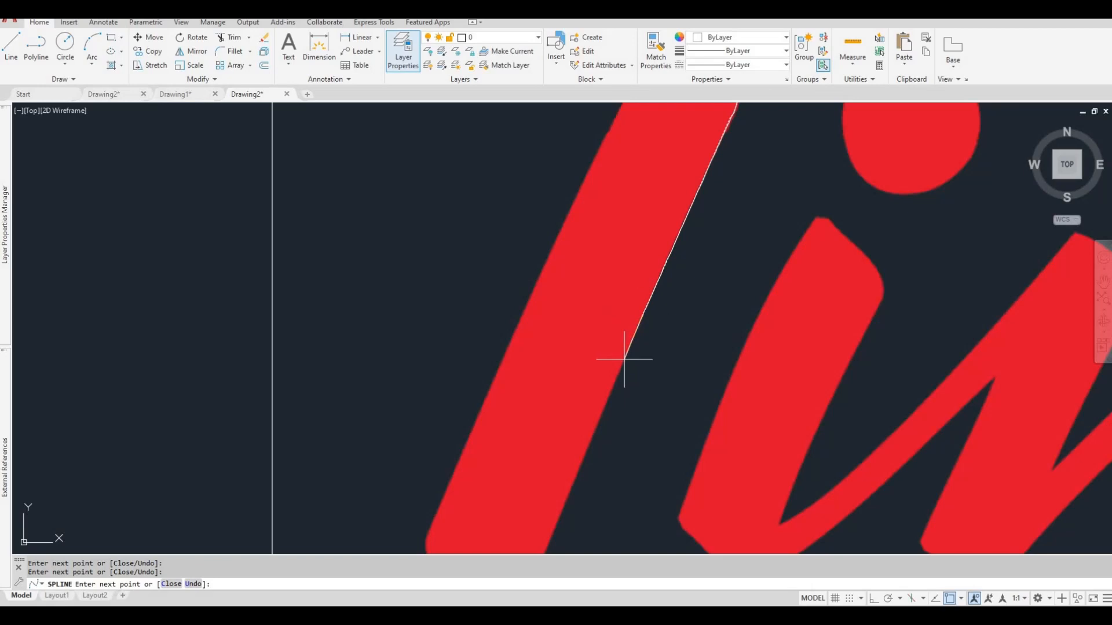
{"action": "left_click", "coordinate": [603, 419]}
{"action": "middle_click_drag", "start_coordinate": [590, 426], "coordinate": [613, 234]}
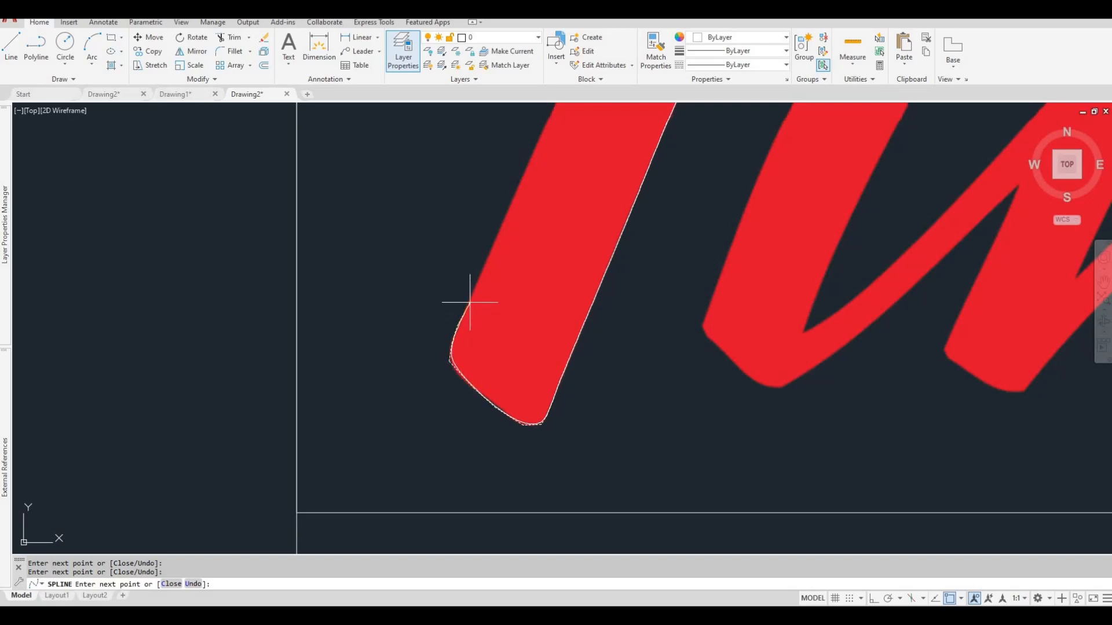
{"action": "scroll", "coordinate": [502, 266], "scroll_direction": "down", "scroll_amount": 5}
{"action": "scroll", "coordinate": [502, 266], "scroll_direction": "up", "scroll_amount": 6}
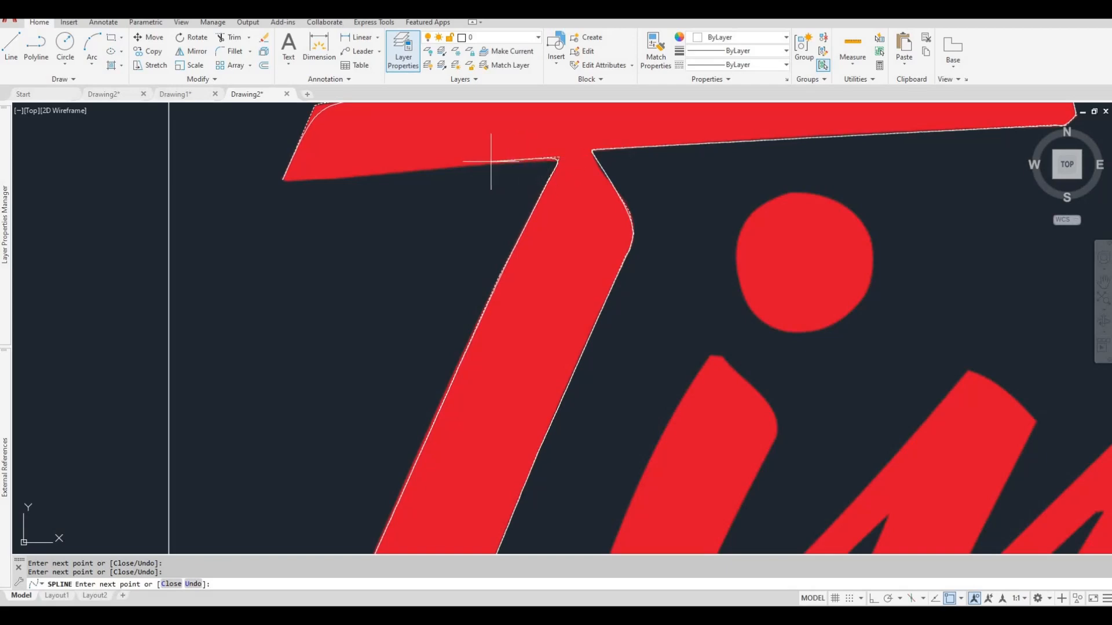
Trace the crossbar's left underside back to the spline's start point and finish the T outline.
{"action": "left_click", "coordinate": [334, 176]}
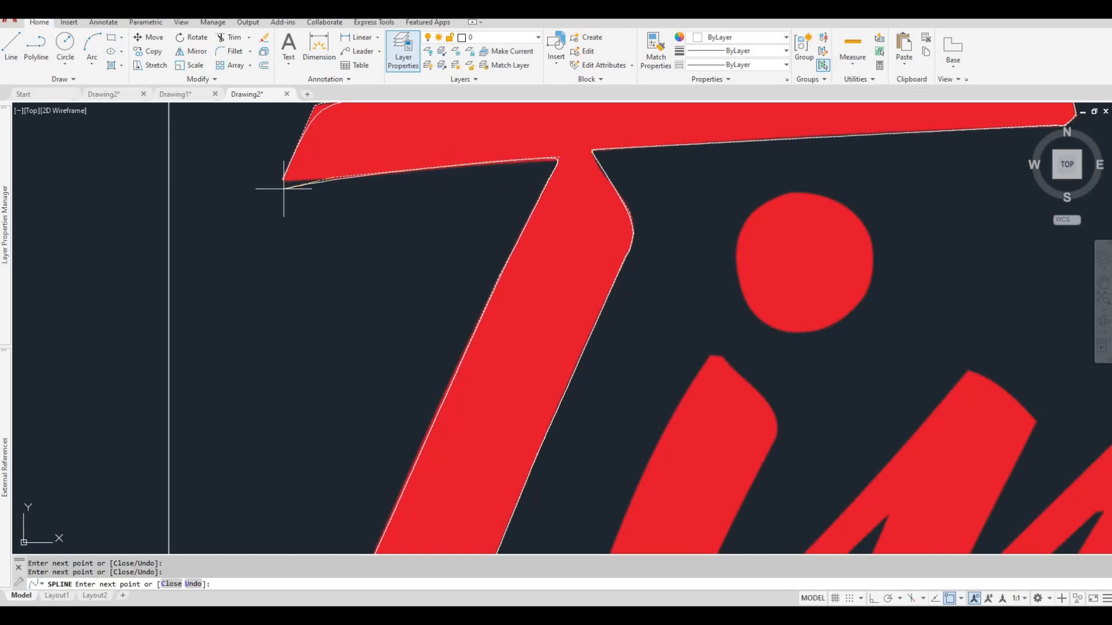
{"action": "scroll", "coordinate": [283, 189], "scroll_direction": "up", "scroll_amount": 5}
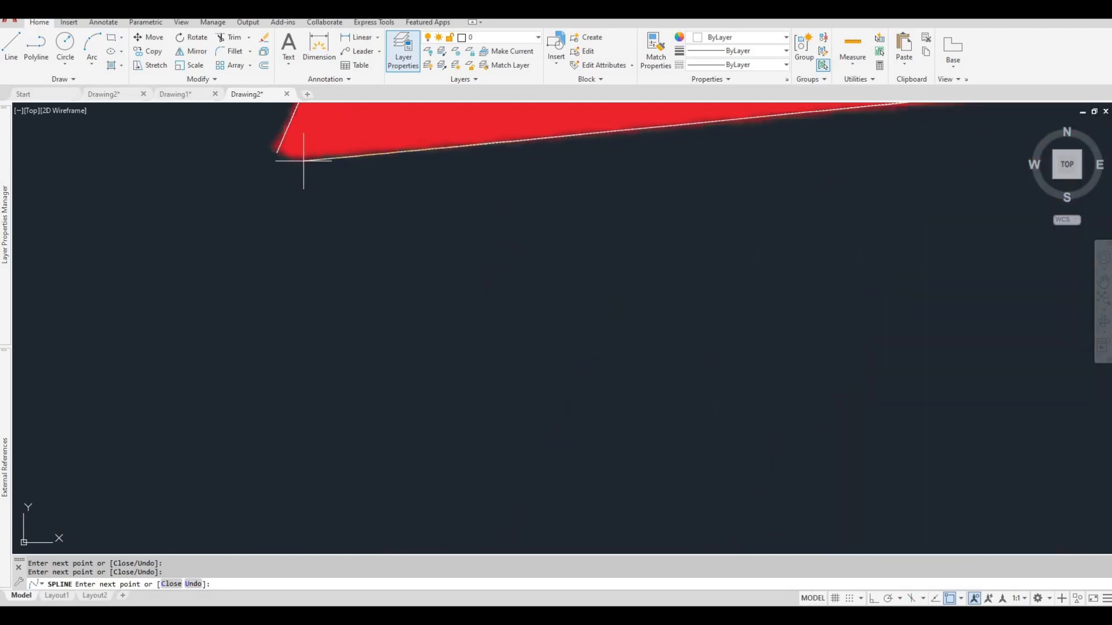
{"action": "left_click", "coordinate": [277, 153]}
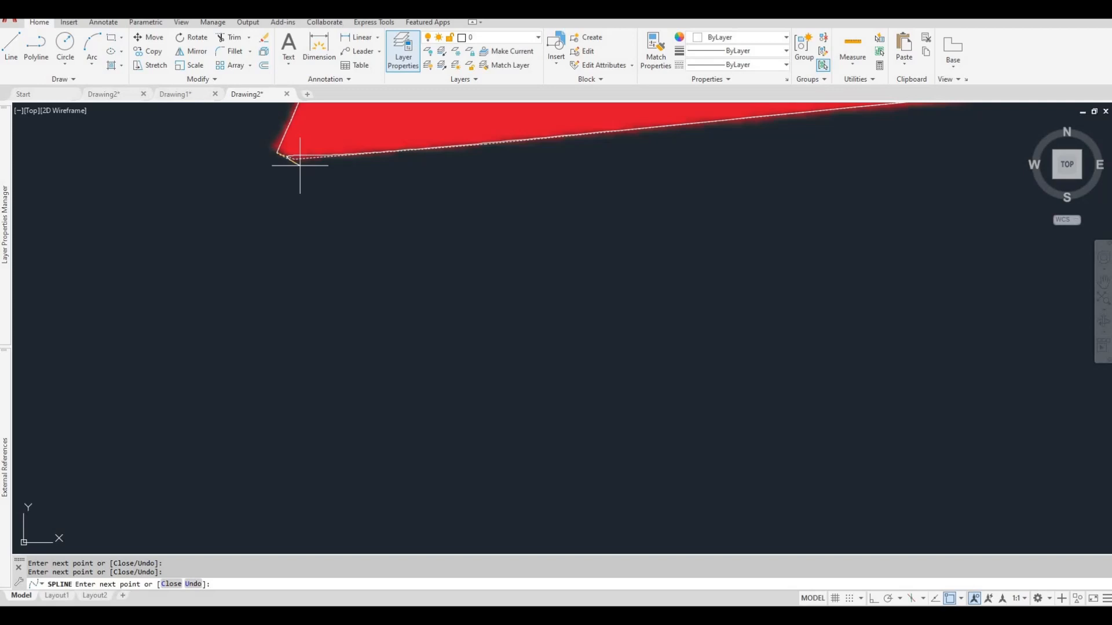
{"action": "key", "text": "Return"}
{"action": "scroll", "coordinate": [273, 228], "scroll_direction": "down", "scroll_amount": 5}
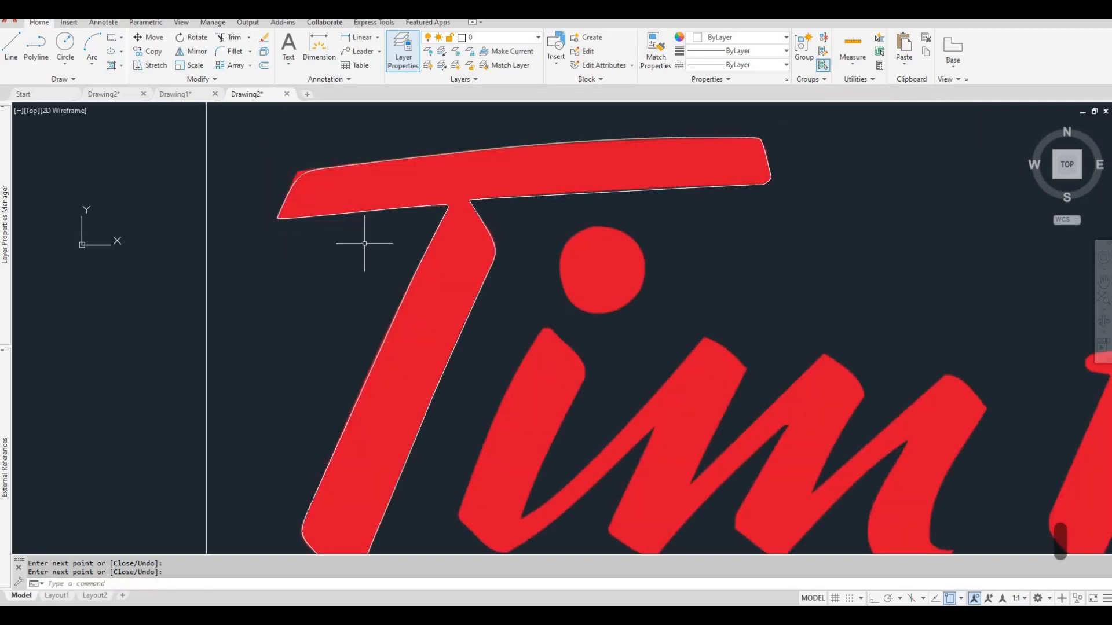
Select the traced T outline to inspect its control vertices, clear the selection, and view the whole sign.
{"action": "scroll", "coordinate": [447, 217], "scroll_direction": "down", "scroll_amount": 2}
{"action": "left_click", "coordinate": [445, 213]}
{"action": "mouse_move", "coordinate": [444, 206]}
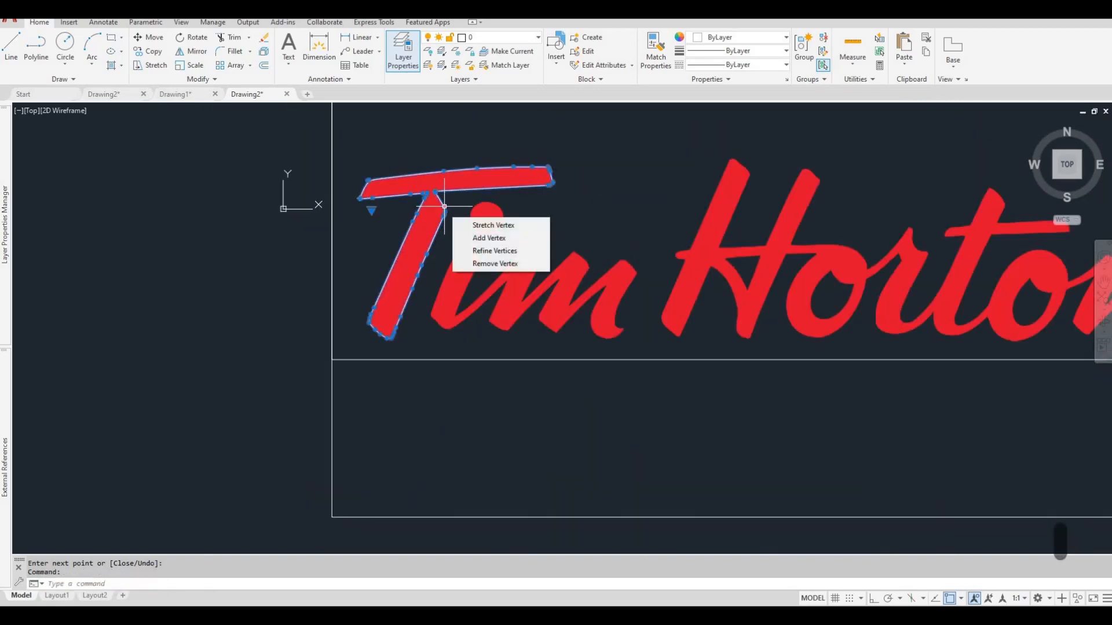
{"action": "key", "text": "Escape"}
{"action": "key", "text": "Escape"}
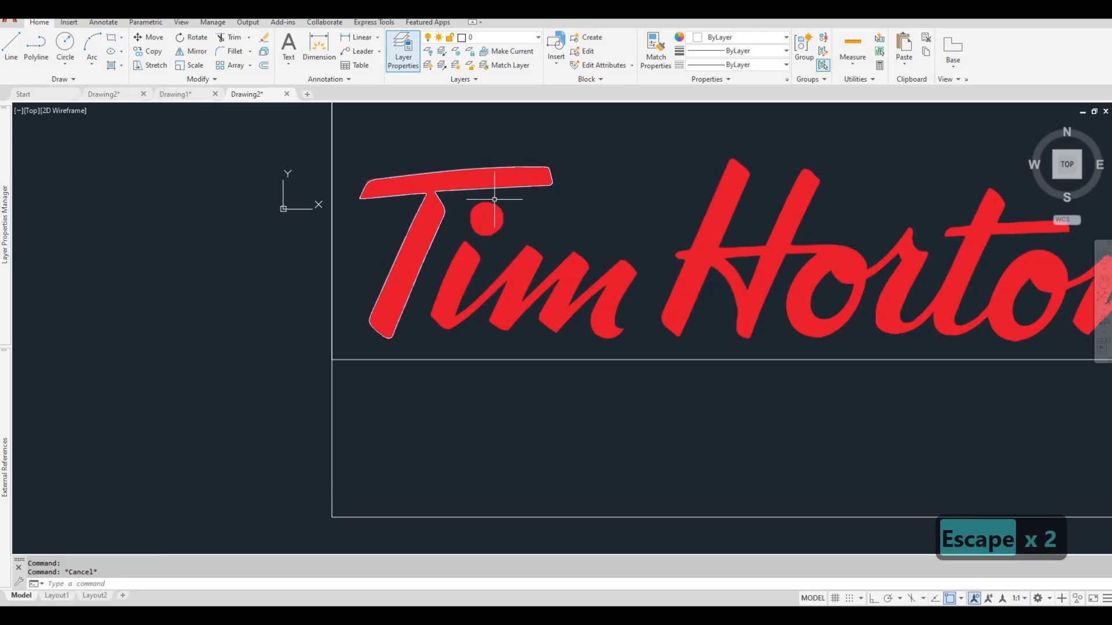
{"action": "scroll", "coordinate": [521, 220], "scroll_direction": "down", "scroll_amount": 4}
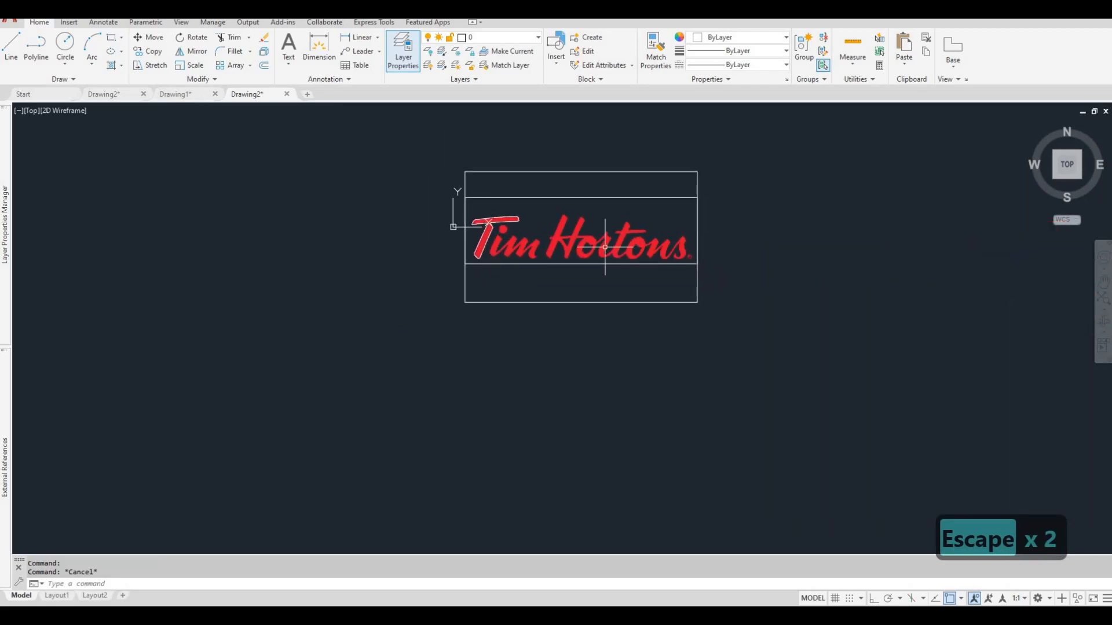
{"action": "scroll", "coordinate": [579, 272], "scroll_direction": "down", "scroll_amount": 2}
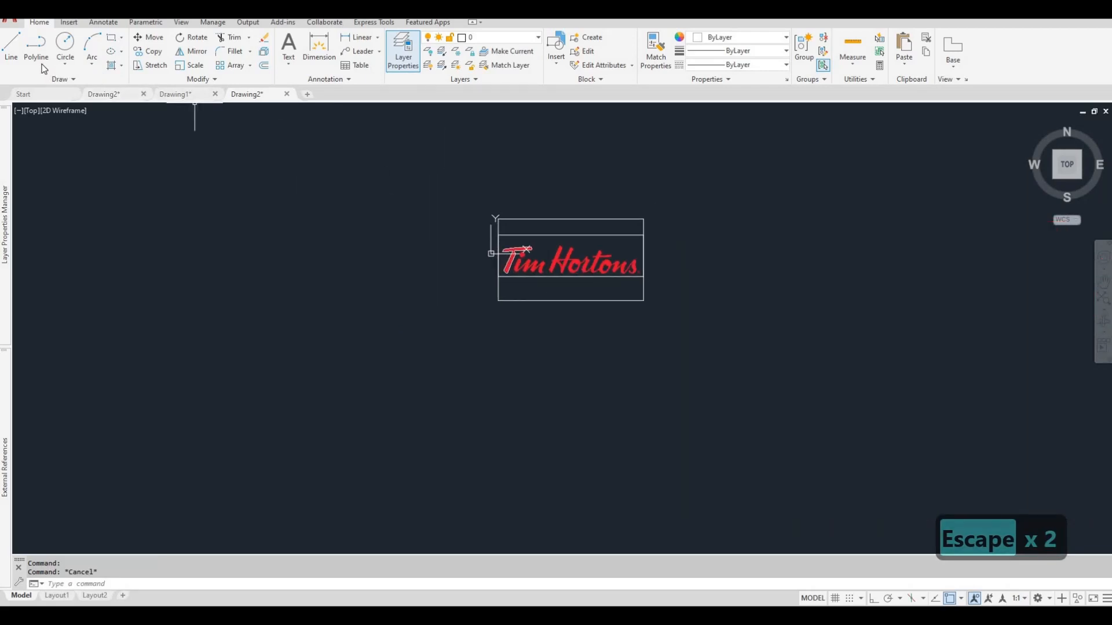
Trace the round dot of the i with a control-vertex spline and finish it at its start point.
{"action": "left_click", "coordinate": [55, 80]}
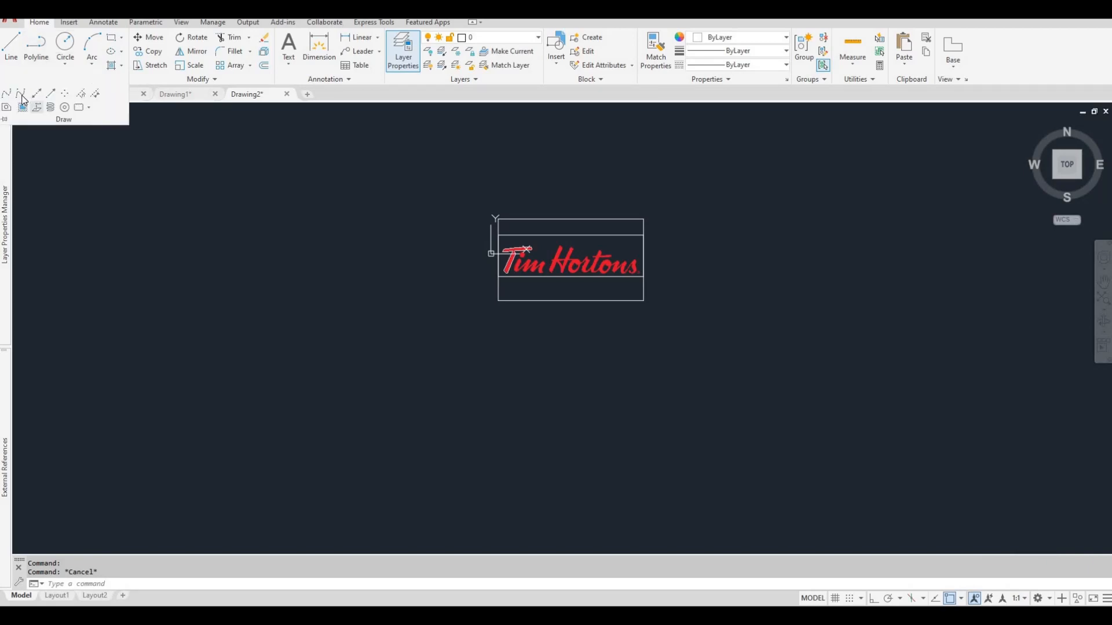
{"action": "left_click", "coordinate": [20, 92]}
{"action": "scroll", "coordinate": [409, 218], "scroll_direction": "up", "scroll_amount": 10}
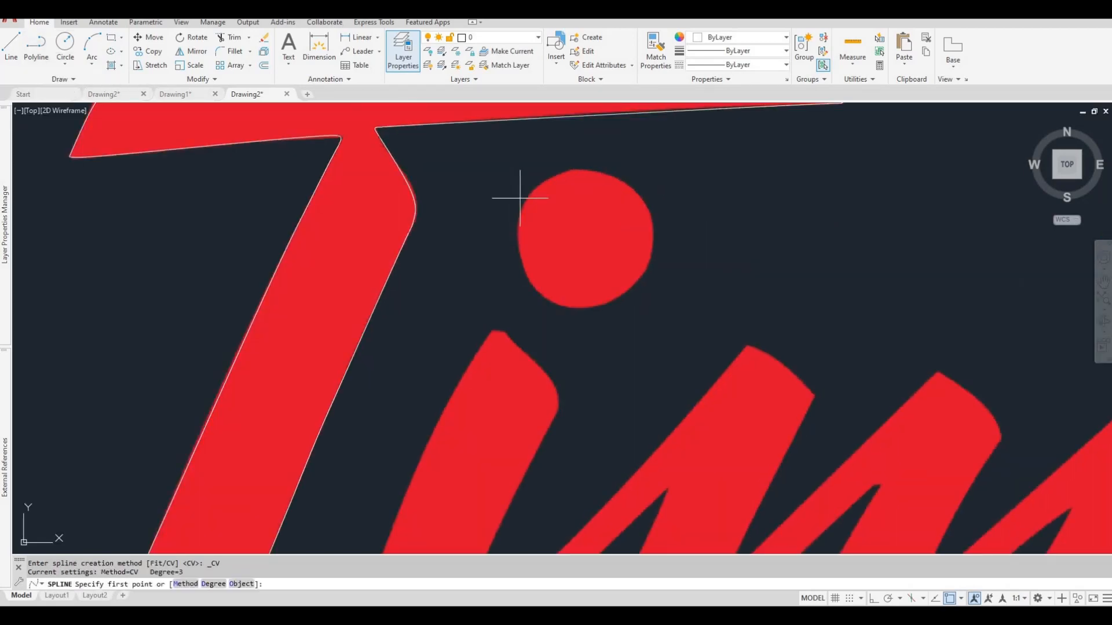
{"action": "left_click", "coordinate": [528, 196]}
{"action": "left_click", "coordinate": [516, 215]}
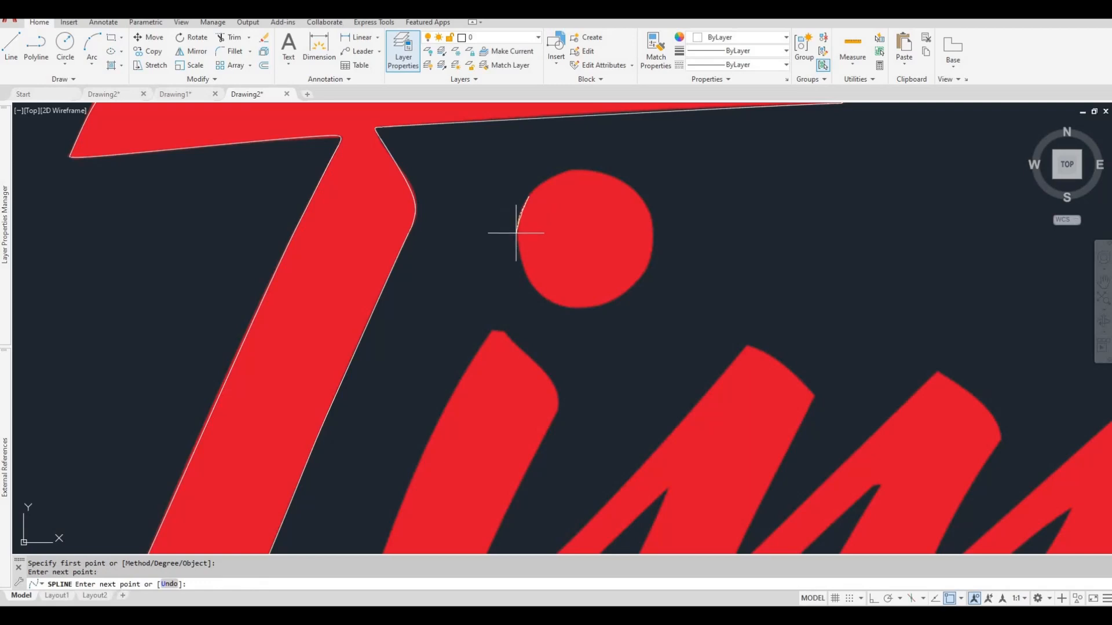
{"action": "left_click", "coordinate": [517, 237]}
{"action": "left_click", "coordinate": [523, 266]}
{"action": "left_click", "coordinate": [527, 276]}
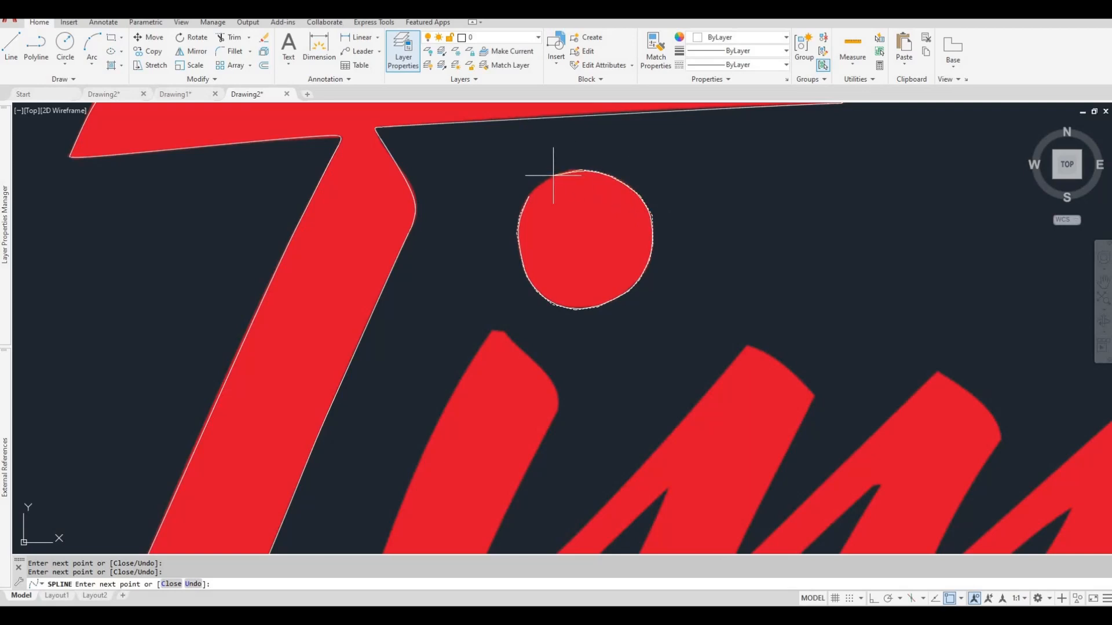
{"action": "scroll", "coordinate": [527, 176], "scroll_direction": "up", "scroll_amount": 5}
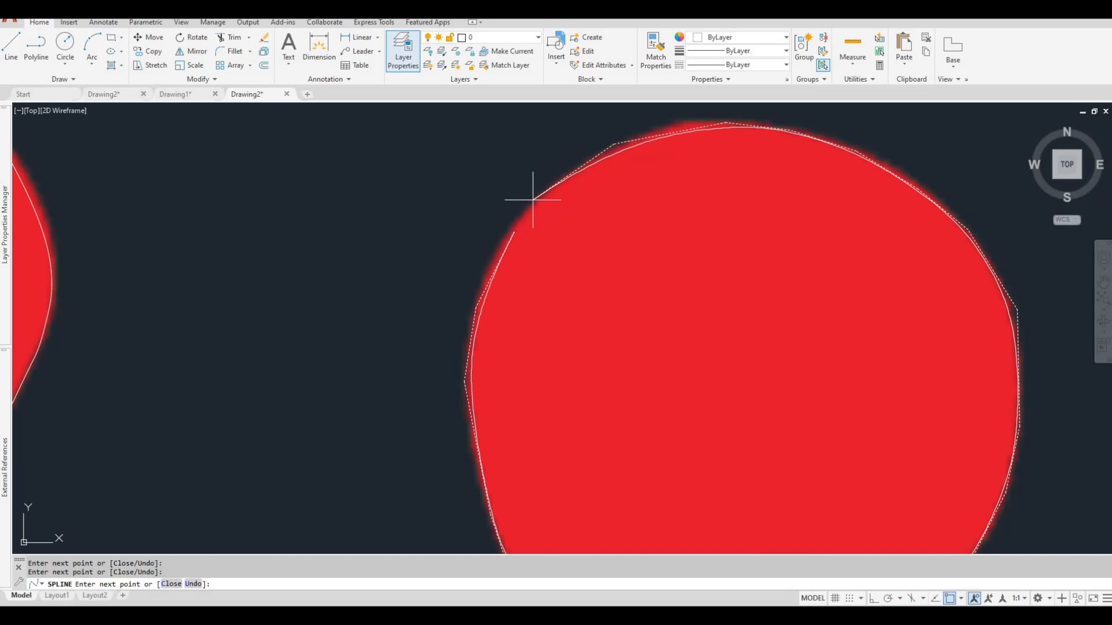
{"action": "left_click", "coordinate": [510, 233]}
{"action": "key", "text": "Return"}
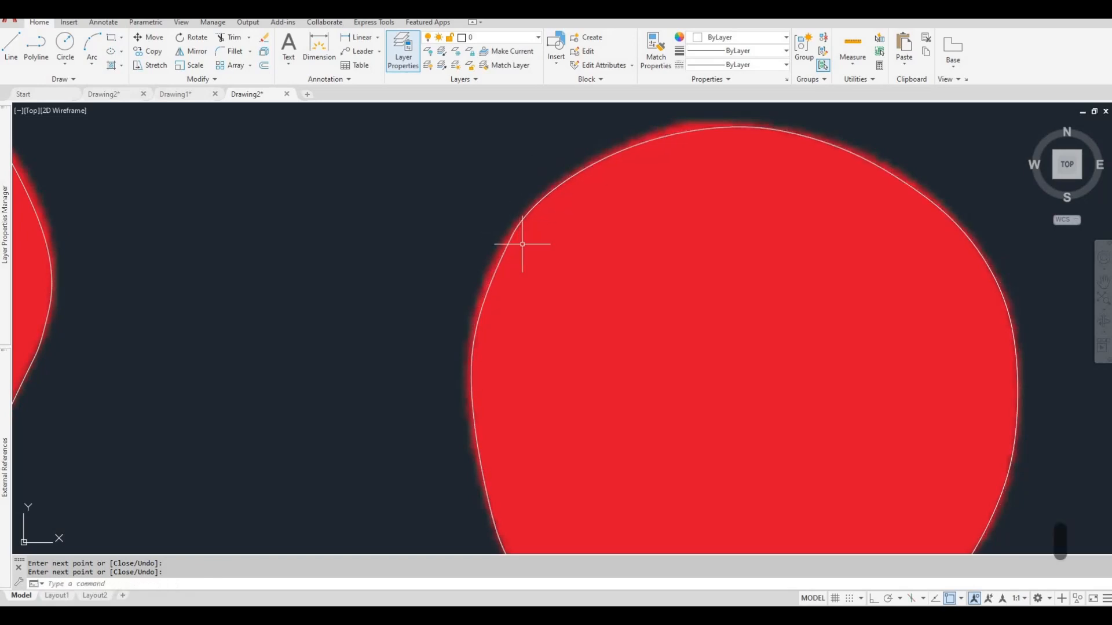
Start another control-vertex spline at the tip of the i's stem and trace across its short flat top.
{"action": "scroll", "coordinate": [527, 242], "scroll_direction": "down", "scroll_amount": 7}
{"action": "middle_click_drag", "start_coordinate": [530, 291], "coordinate": [546, 225]}
{"action": "scroll", "coordinate": [531, 277], "scroll_direction": "down", "scroll_amount": 4}
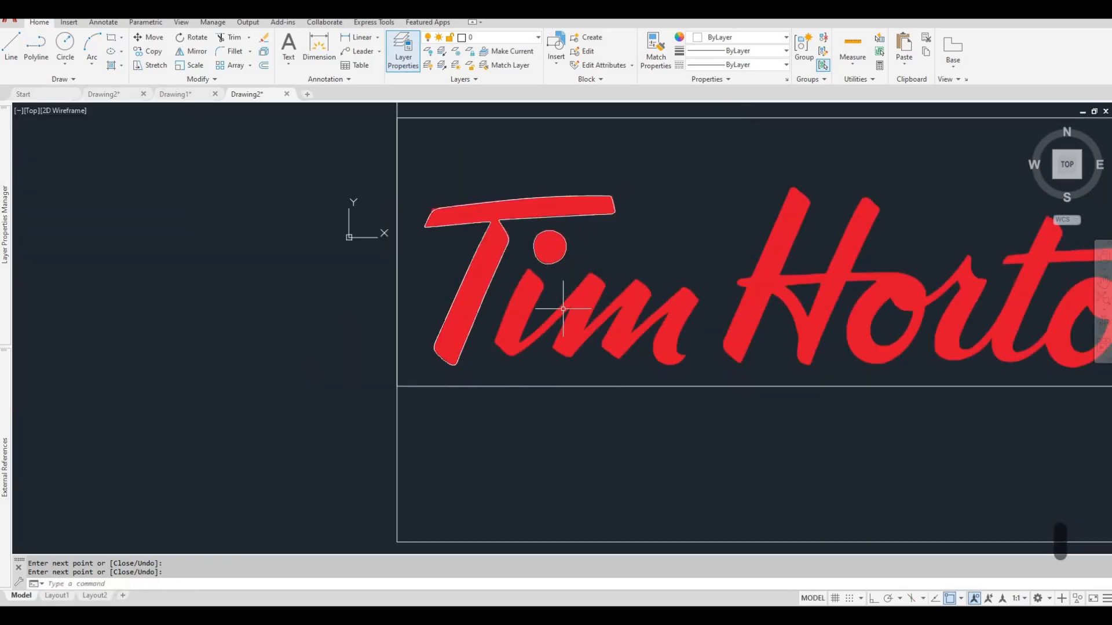
{"action": "left_click", "coordinate": [60, 79]}
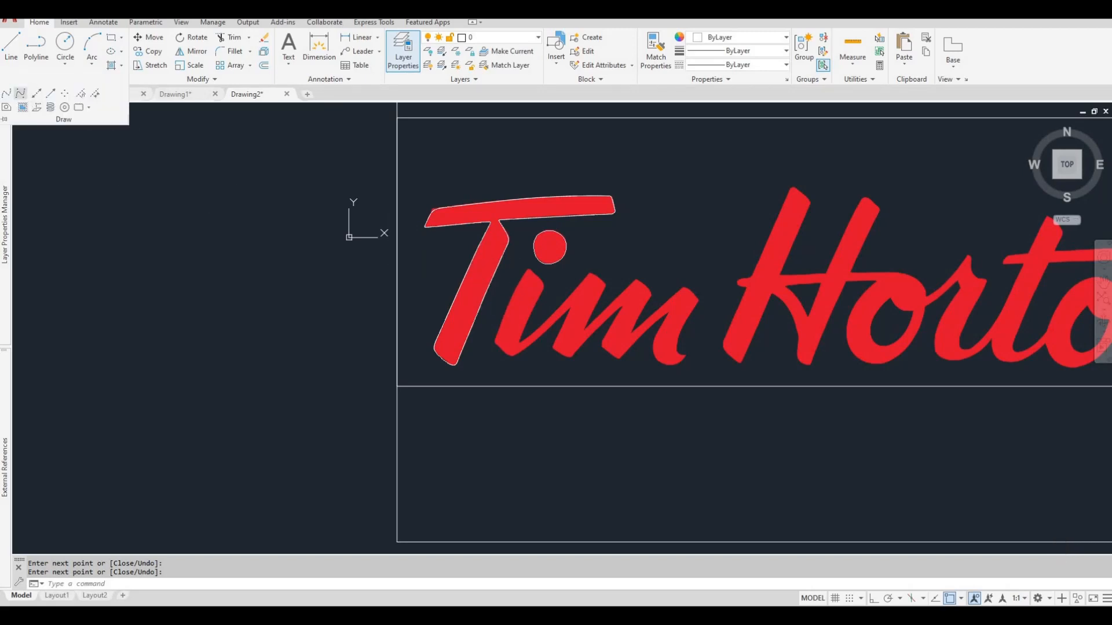
{"action": "left_click", "coordinate": [20, 93]}
{"action": "scroll", "coordinate": [551, 323], "scroll_direction": "up", "scroll_amount": 5}
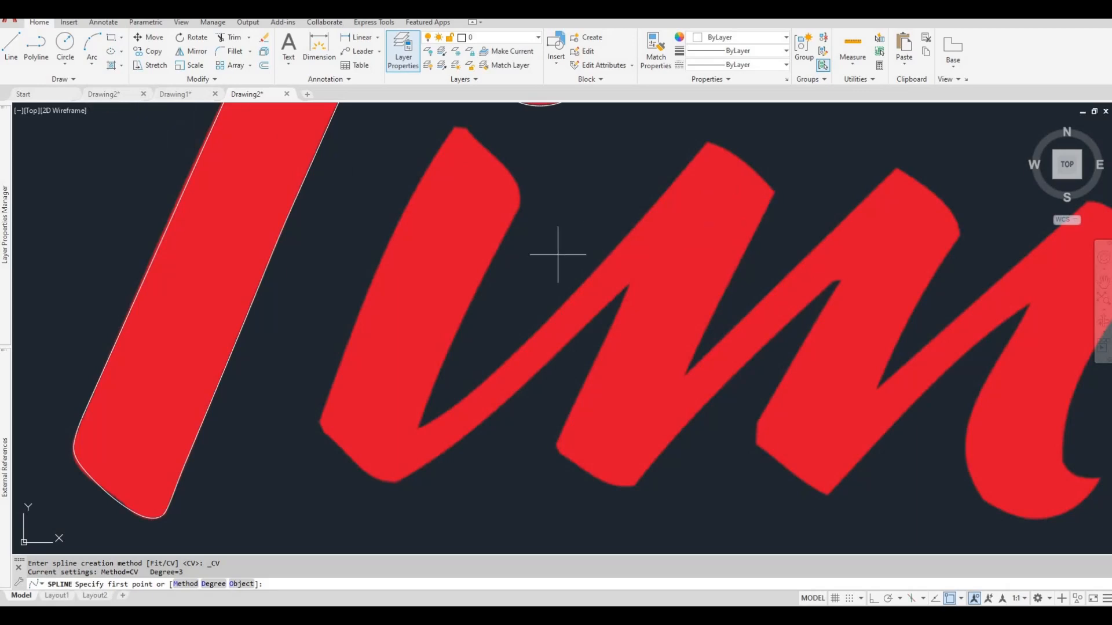
{"action": "scroll", "coordinate": [385, 283], "scroll_direction": "down", "scroll_amount": 5}
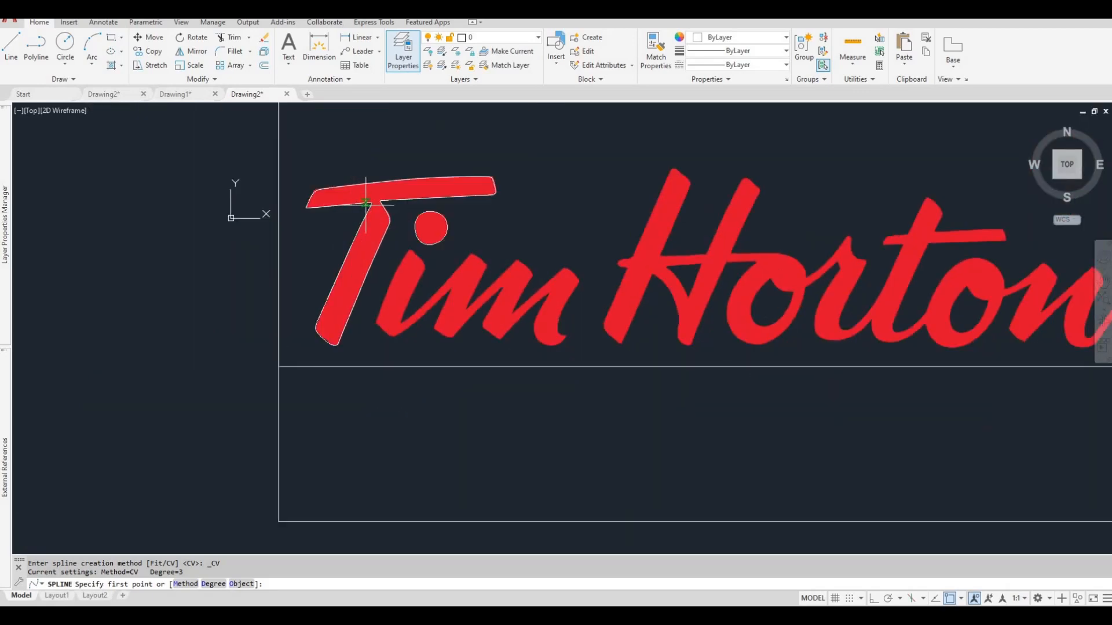
{"action": "scroll", "coordinate": [392, 266], "scroll_direction": "up", "scroll_amount": 7}
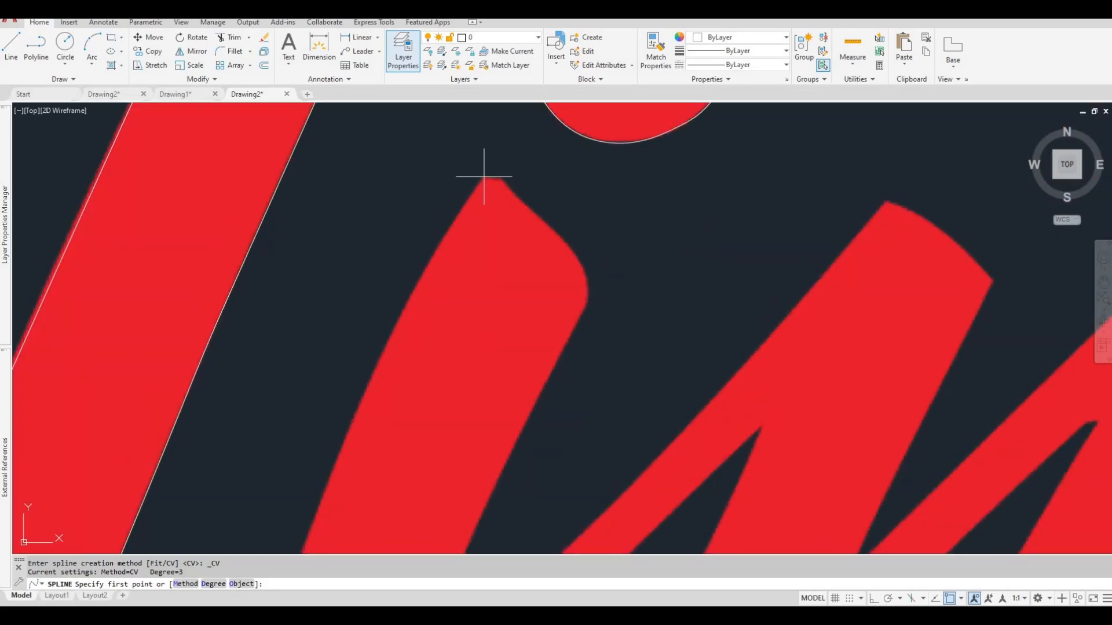
{"action": "left_click", "coordinate": [482, 178]}
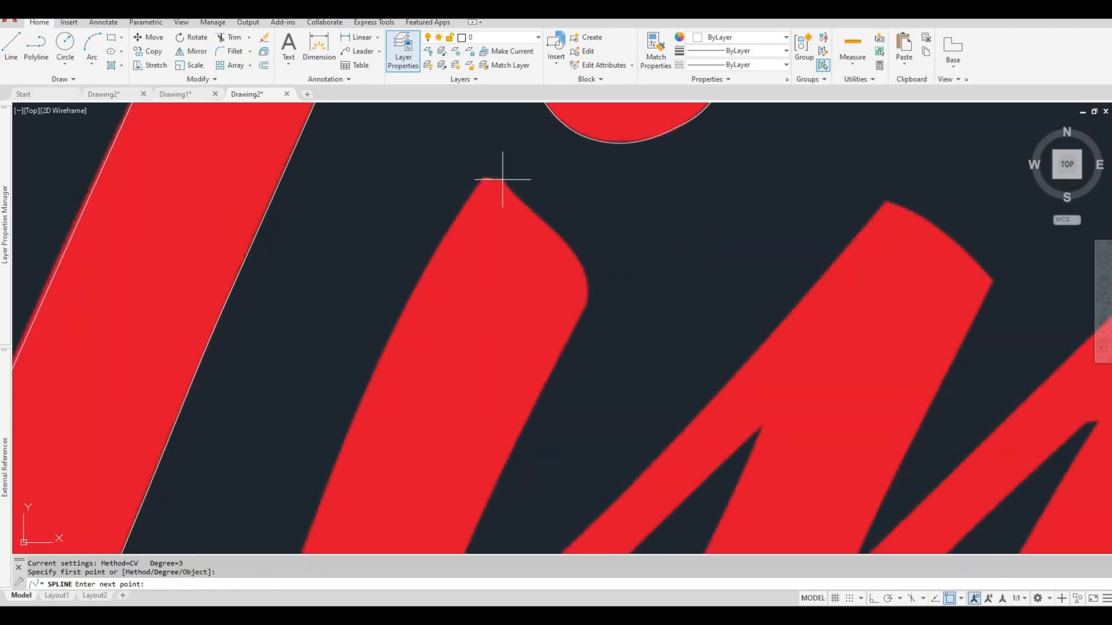
{"action": "left_click", "coordinate": [503, 181]}
{"action": "left_click", "coordinate": [508, 184]}
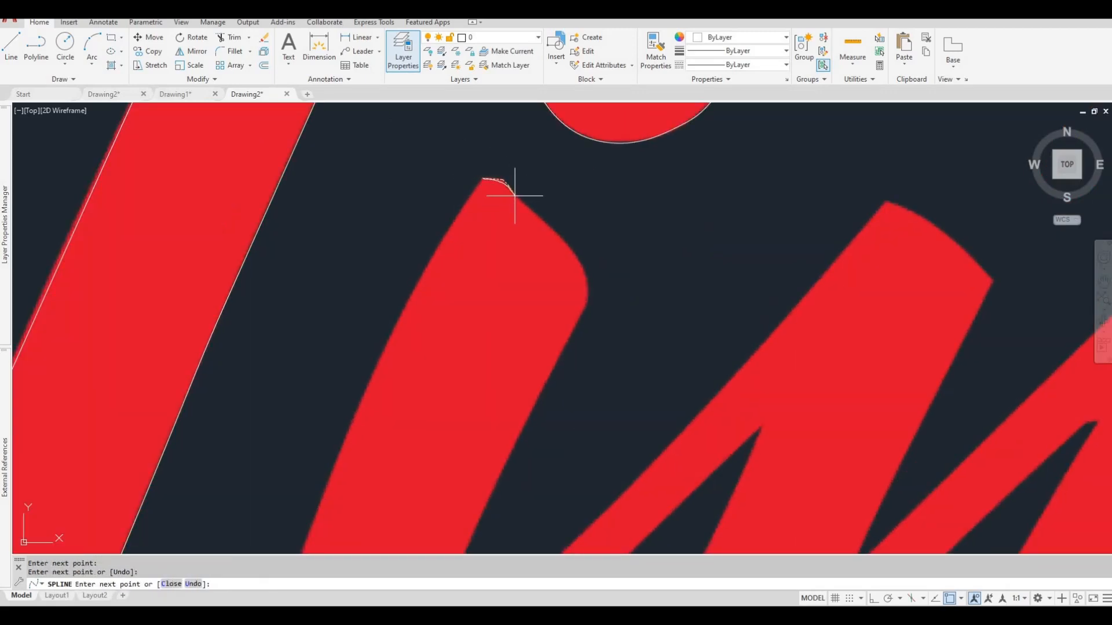
Continue the spline around the i's rounded shoulder and down the stem's right side to the notch at its base.
{"action": "left_click", "coordinate": [515, 195]}
{"action": "left_click", "coordinate": [533, 213]}
{"action": "left_click", "coordinate": [560, 239]}
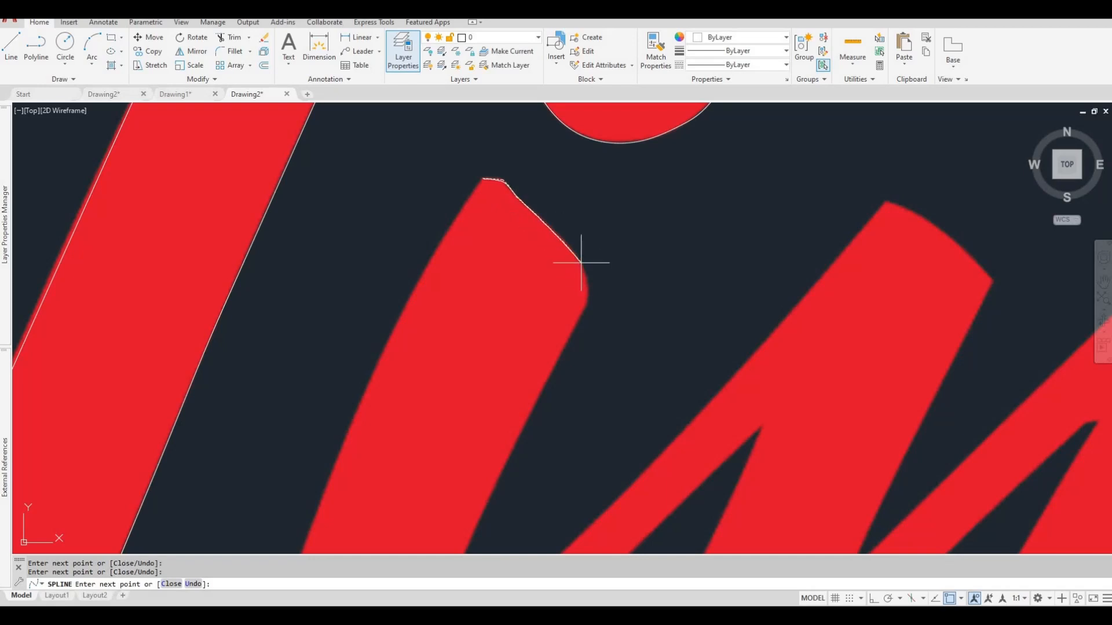
{"action": "left_click", "coordinate": [581, 262]}
{"action": "left_click", "coordinate": [588, 292]}
{"action": "middle_click_drag", "start_coordinate": [536, 412], "coordinate": [561, 252]}
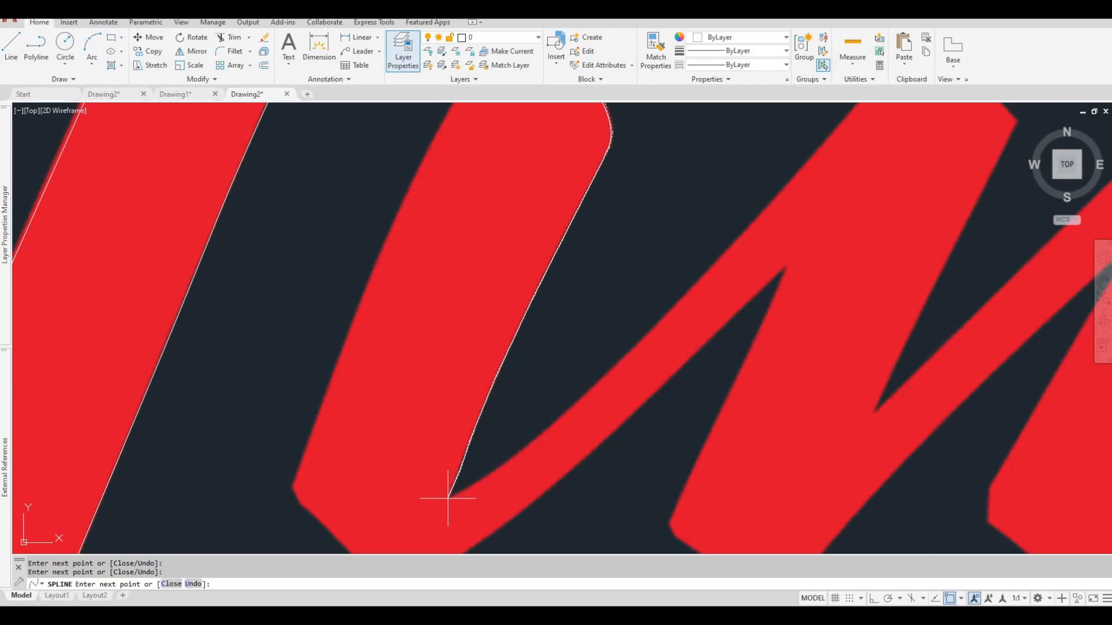
{"action": "left_click", "coordinate": [450, 496]}
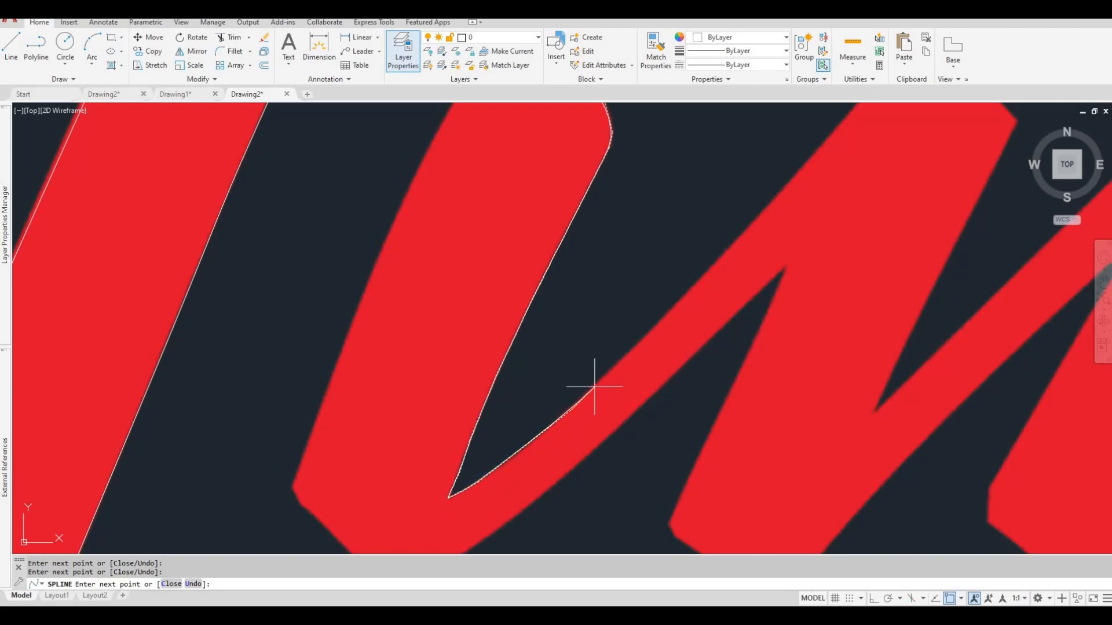
Trace up the connecting stroke to the m's first peak and over its curved top to the right corner.
{"action": "middle_click_drag", "start_coordinate": [675, 316], "coordinate": [565, 432]}
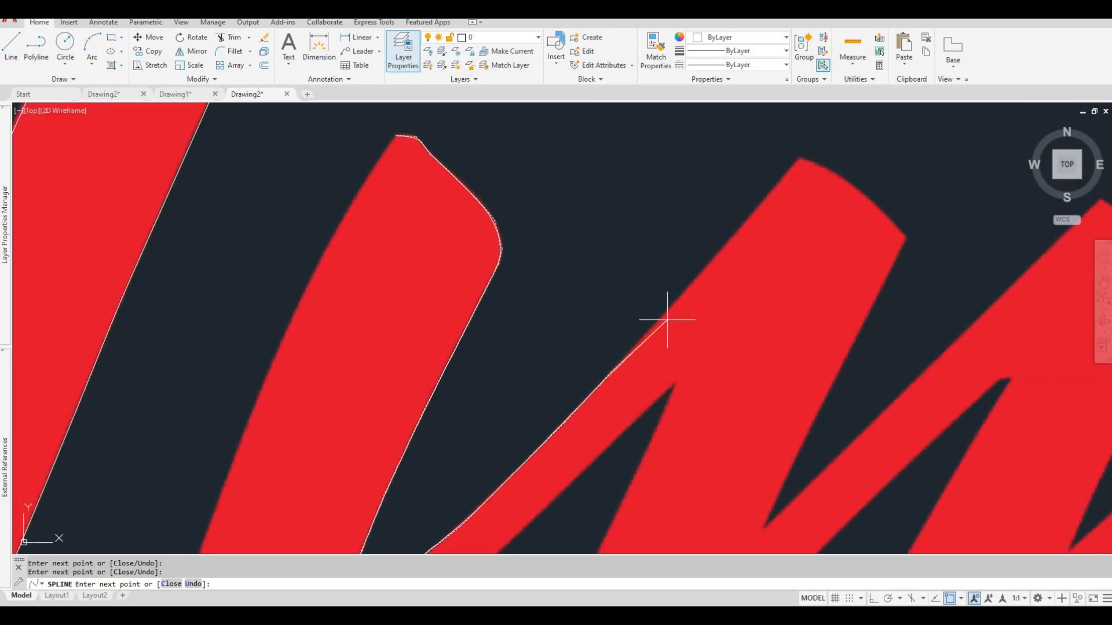
{"action": "middle_click_drag", "start_coordinate": [724, 244], "coordinate": [643, 318]}
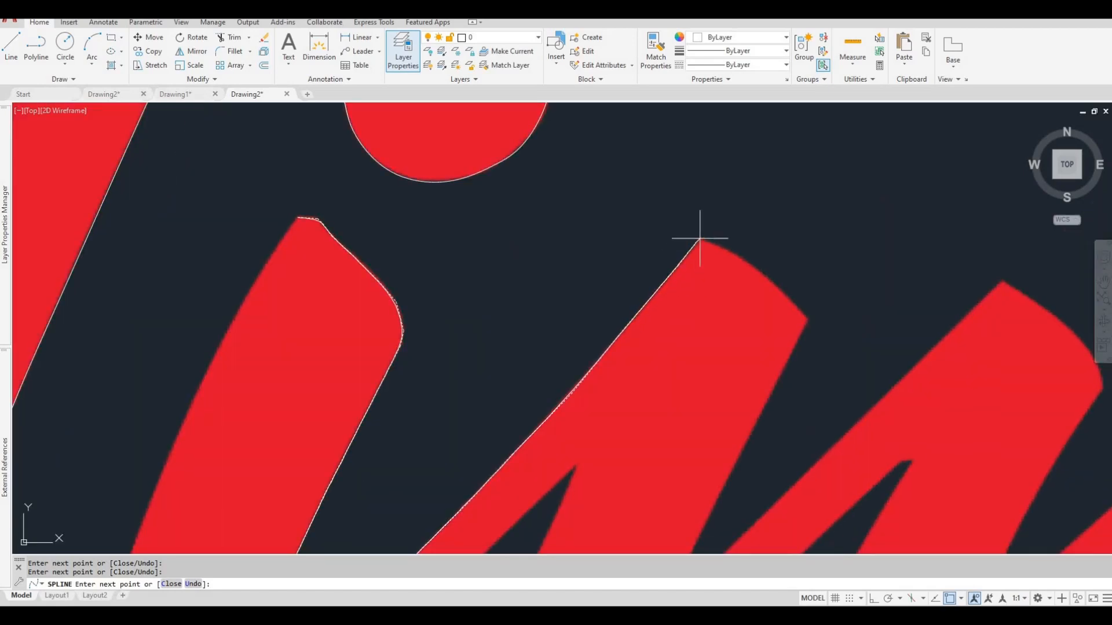
{"action": "left_click", "coordinate": [721, 248]}
{"action": "left_click", "coordinate": [752, 264]}
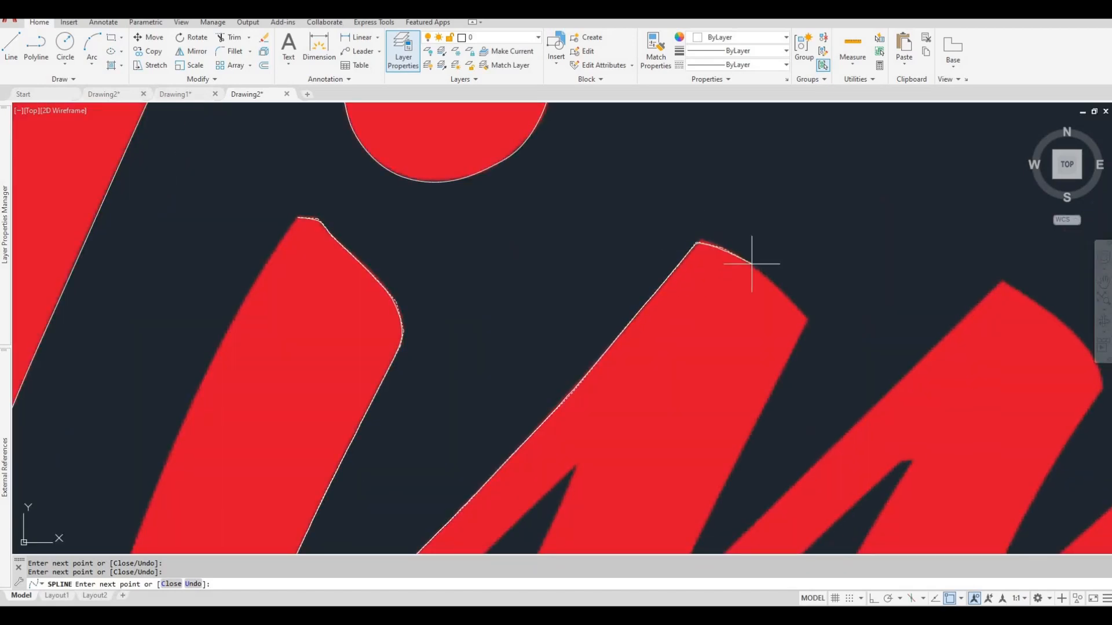
{"action": "left_click", "coordinate": [806, 318]}
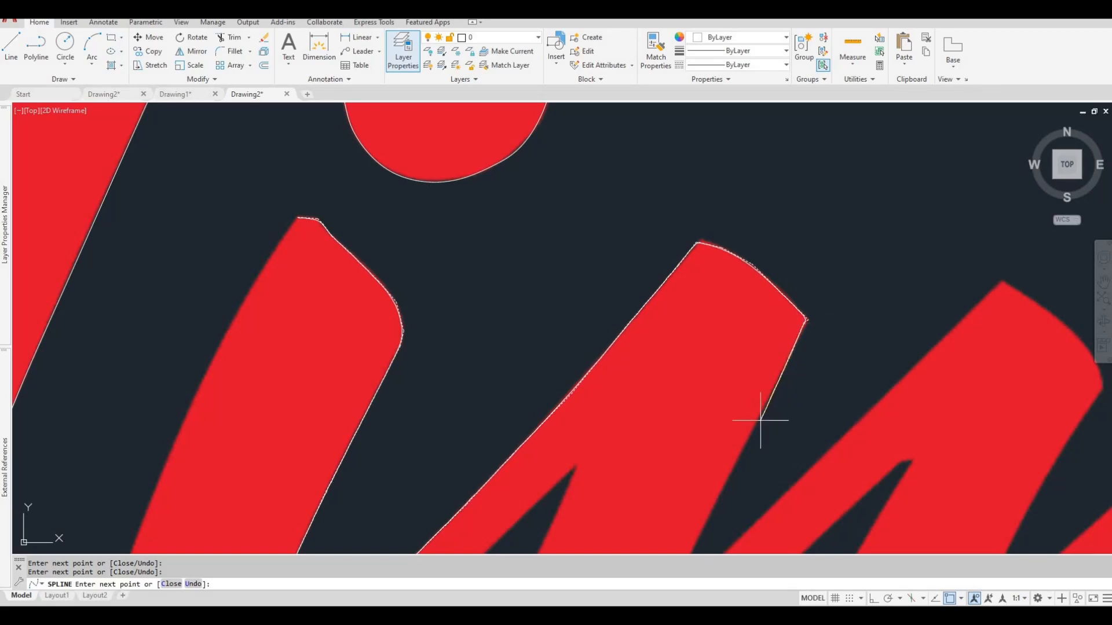
Trace down to the m's first upper notch, over its second peak, and down to the second notch.
{"action": "middle_click_drag", "start_coordinate": [739, 462], "coordinate": [744, 330]}
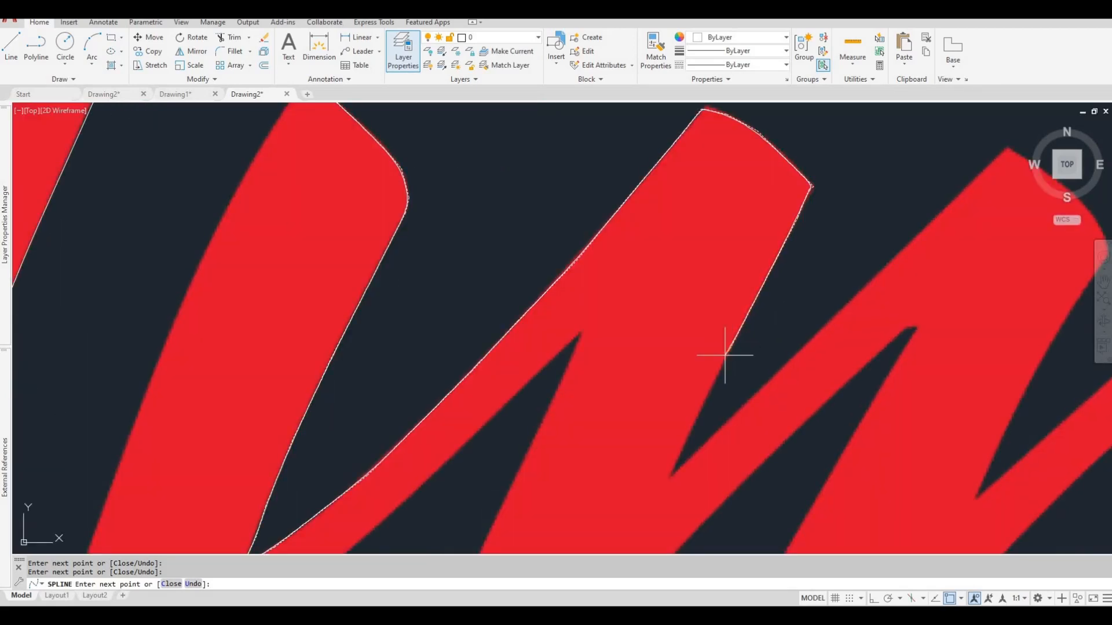
{"action": "left_click", "coordinate": [671, 476]}
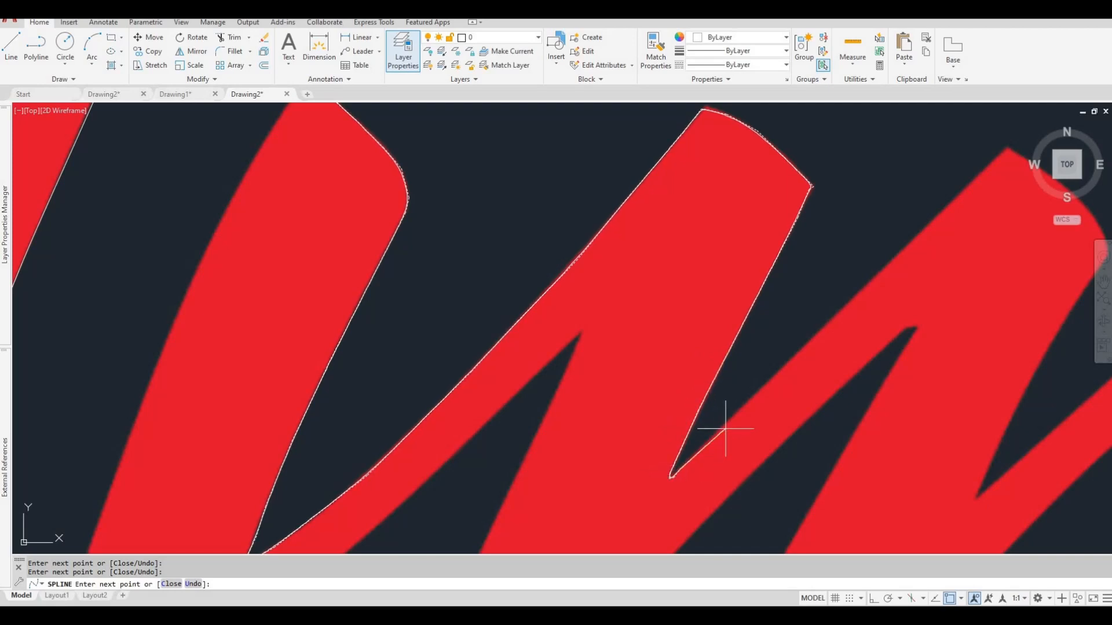
{"action": "scroll", "coordinate": [760, 367], "scroll_direction": "down", "scroll_amount": 2}
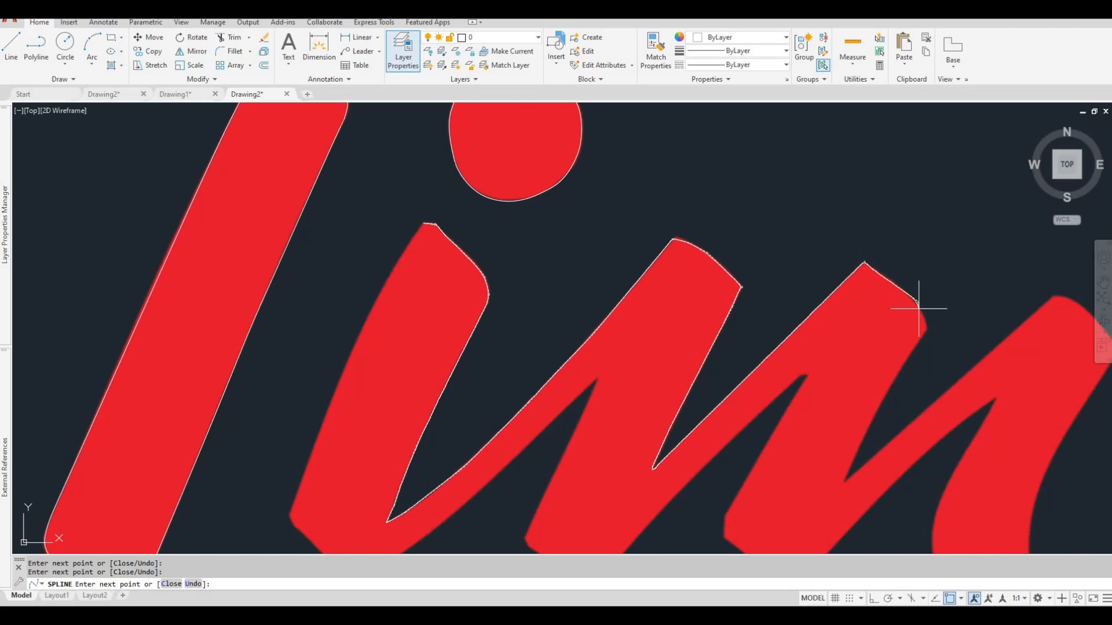
{"action": "left_click", "coordinate": [919, 307]}
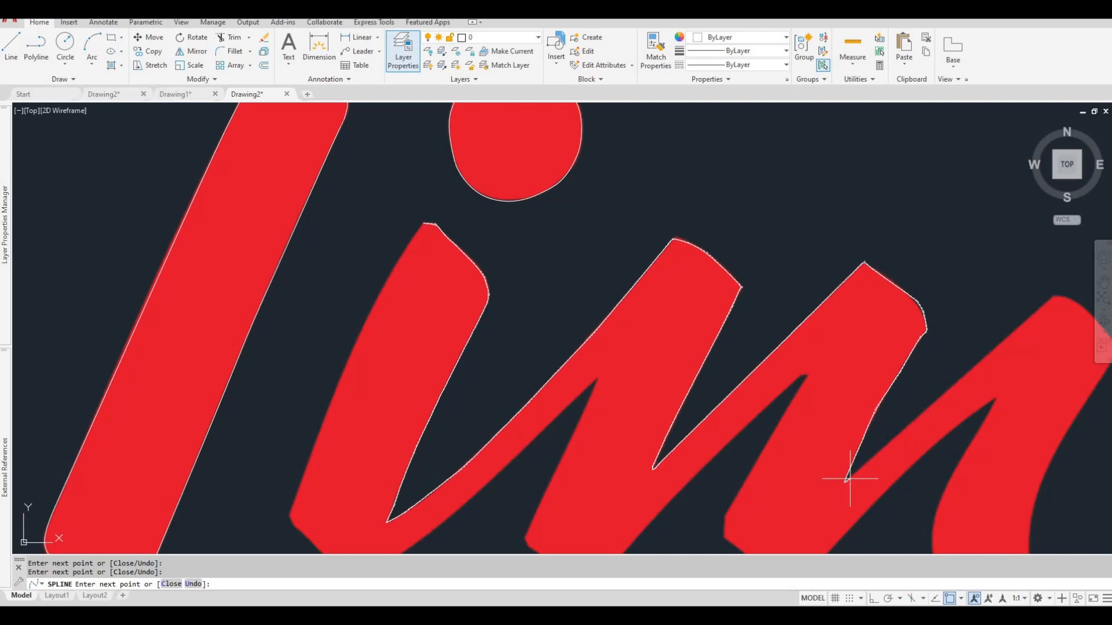
{"action": "left_click", "coordinate": [847, 480]}
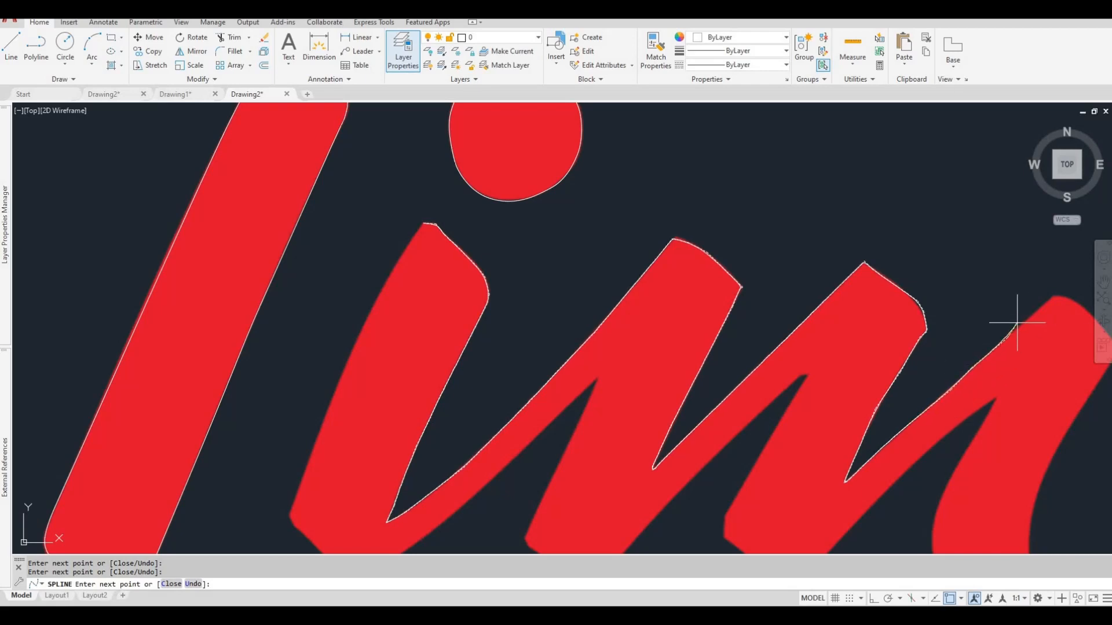
Trace over the m's third peak and down its right side to the tail's hooked tip, and end the spline.
{"action": "middle_click_drag", "start_coordinate": [1006, 320], "coordinate": [879, 355]}
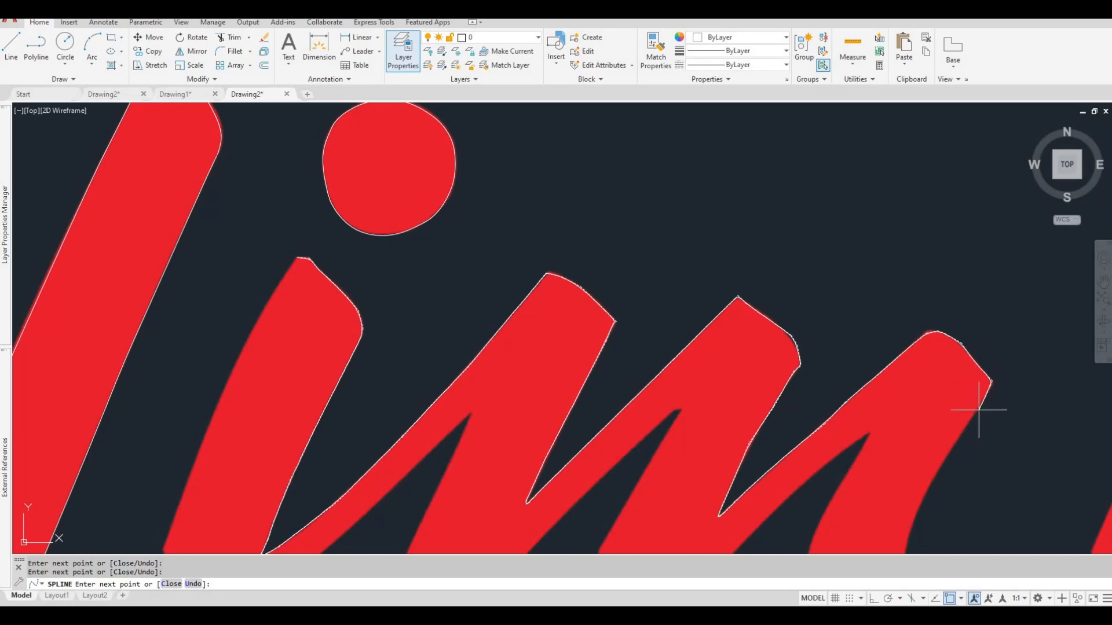
{"action": "middle_click_drag", "start_coordinate": [951, 446], "coordinate": [934, 372]}
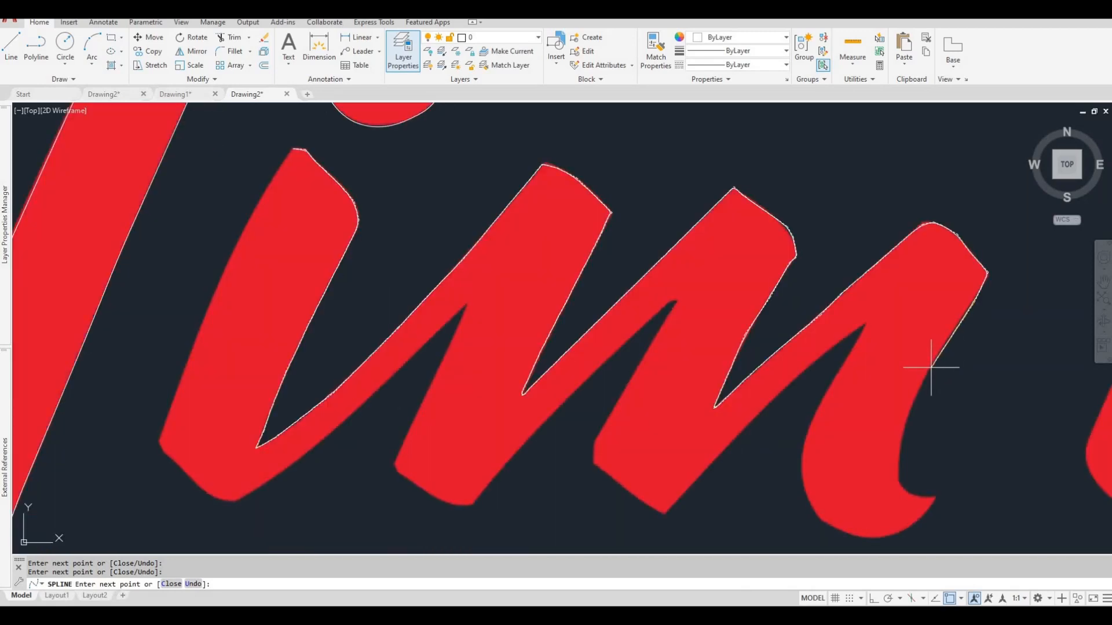
{"action": "left_click", "coordinate": [930, 367]}
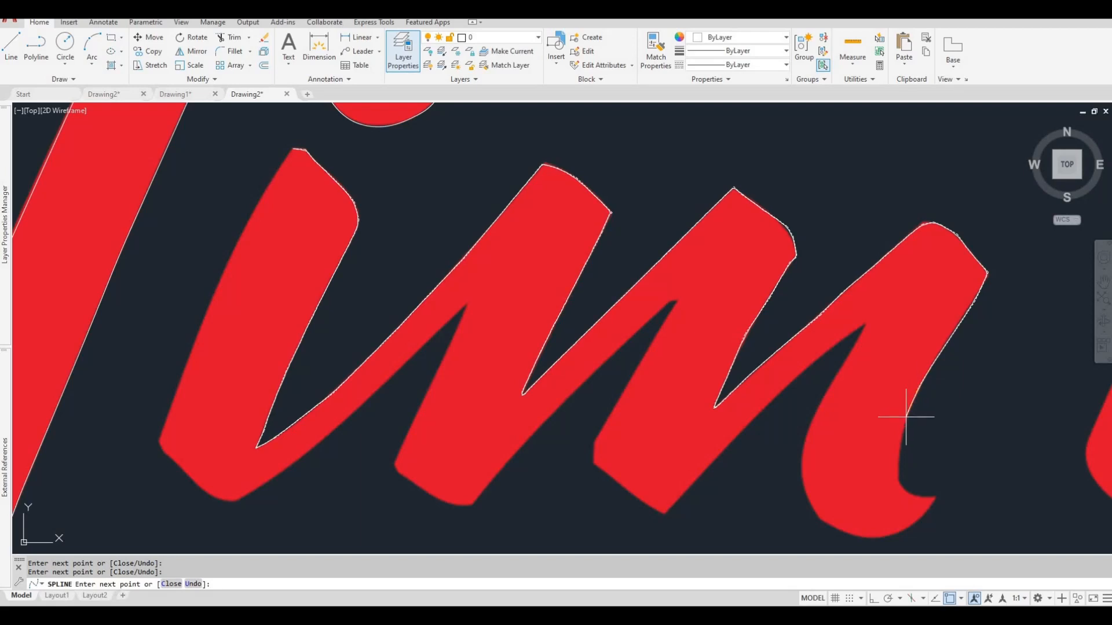
{"action": "left_click", "coordinate": [896, 478]}
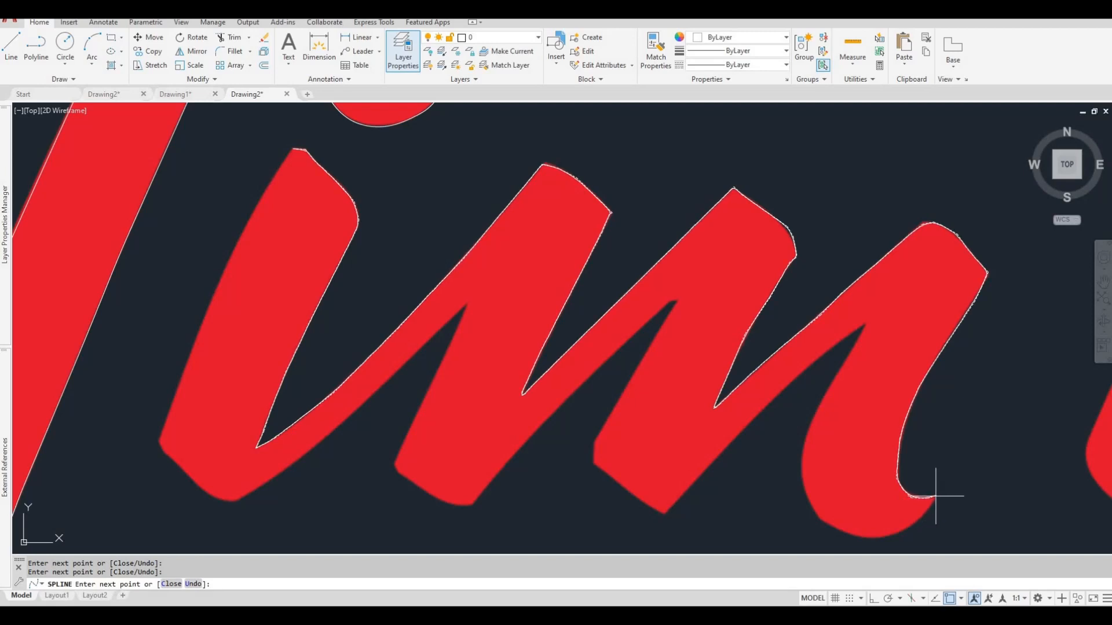
{"action": "key", "text": "Return"}
Select the i–m spline to inspect the control vertices at the i's tip, and clear the selection.
{"action": "scroll", "coordinate": [908, 440], "scroll_direction": "down", "scroll_amount": 3}
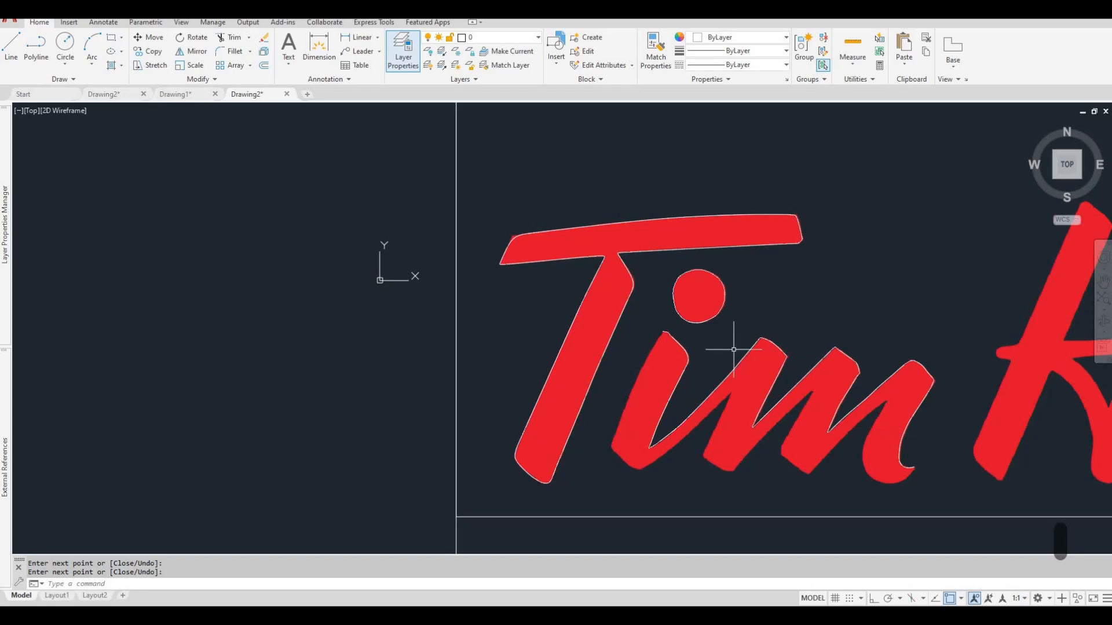
{"action": "scroll", "coordinate": [674, 336], "scroll_direction": "up", "scroll_amount": 6}
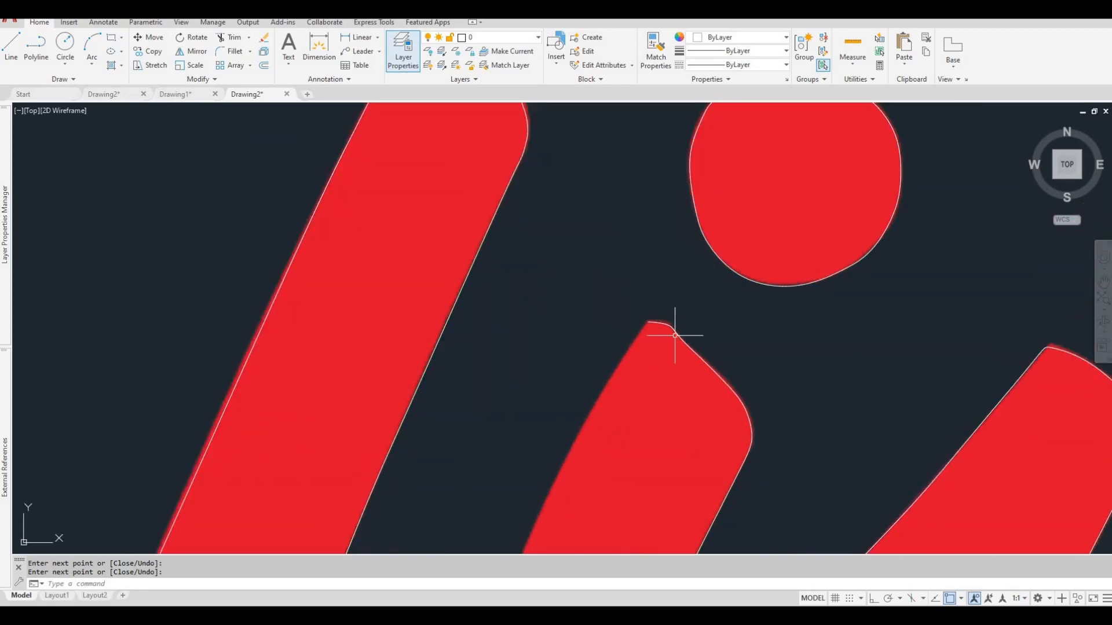
{"action": "left_click", "coordinate": [678, 336]}
{"action": "scroll", "coordinate": [668, 340], "scroll_direction": "up", "scroll_amount": 3}
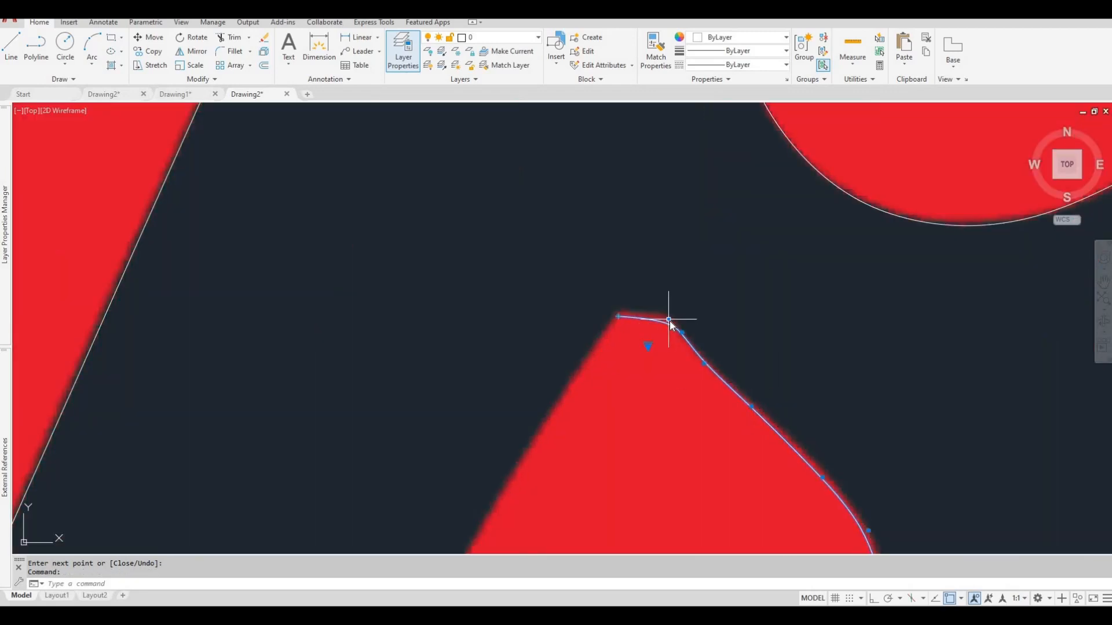
{"action": "mouse_move", "coordinate": [675, 326]}
{"action": "scroll", "coordinate": [541, 231], "scroll_direction": "down", "scroll_amount": 6}
{"action": "scroll", "coordinate": [396, 196], "scroll_direction": "up", "scroll_amount": 6}
{"action": "middle_click_drag", "start_coordinate": [394, 195], "coordinate": [497, 229]}
{"action": "key", "text": "Escape"}
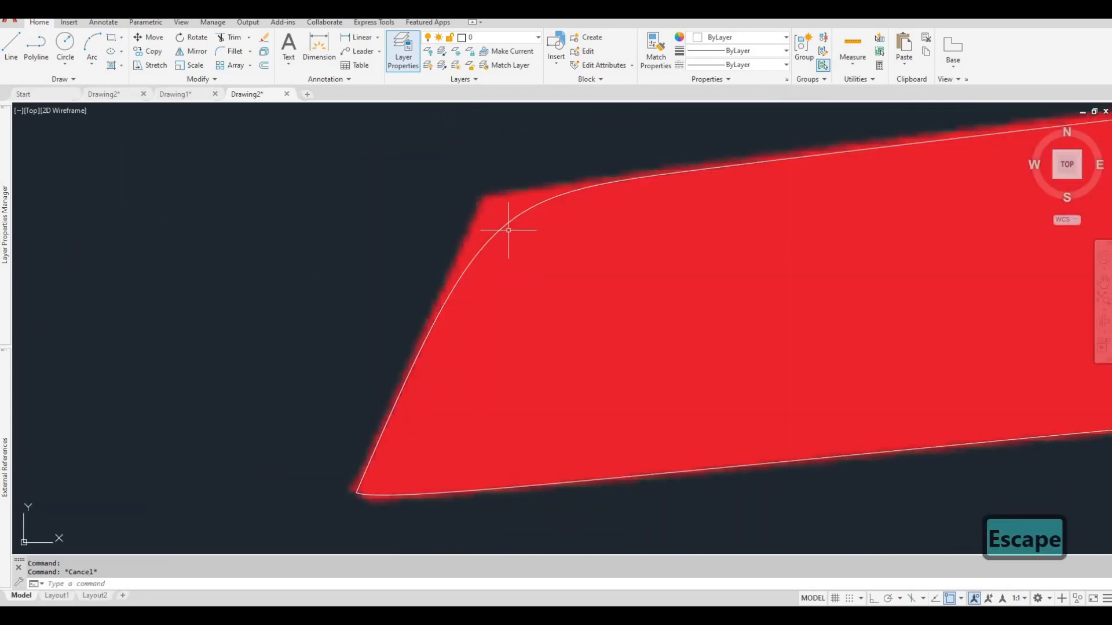
Add a control vertex at the upper-left corner of the T's crossbar to pull the spline into the corner.
{"action": "left_click", "coordinate": [505, 226]}
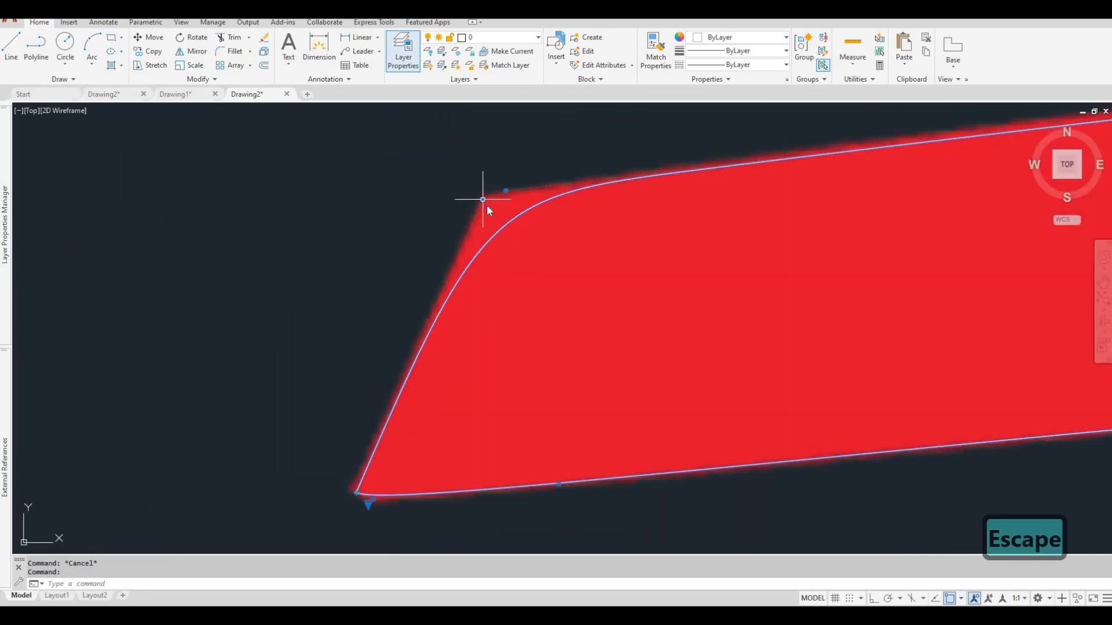
{"action": "mouse_move", "coordinate": [483, 199]}
{"action": "left_click", "coordinate": [541, 233]}
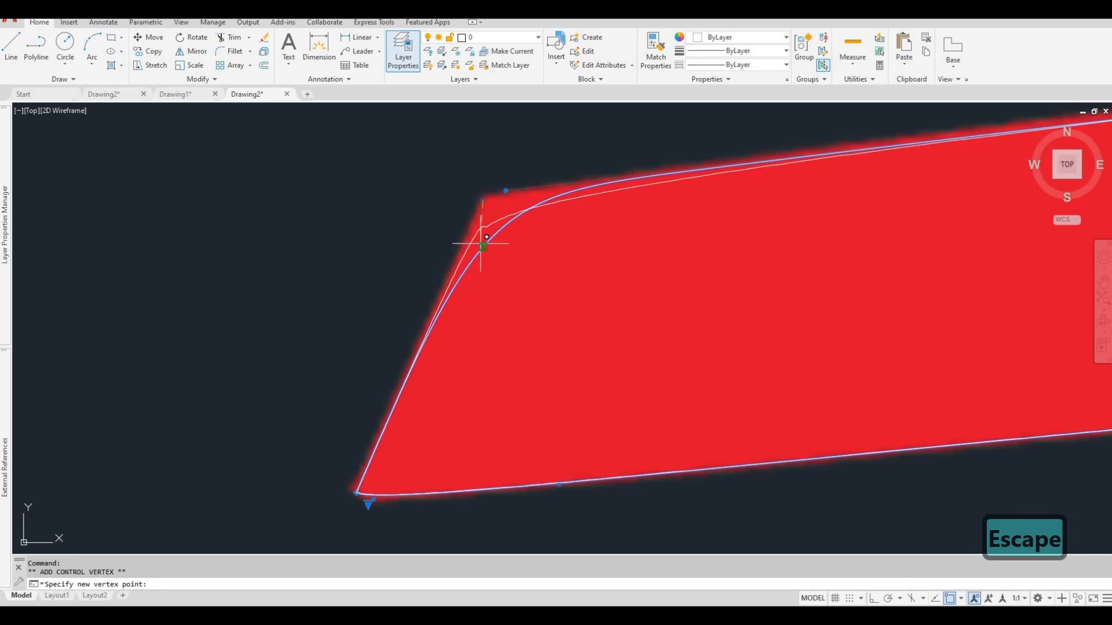
{"action": "left_click", "coordinate": [479, 202]}
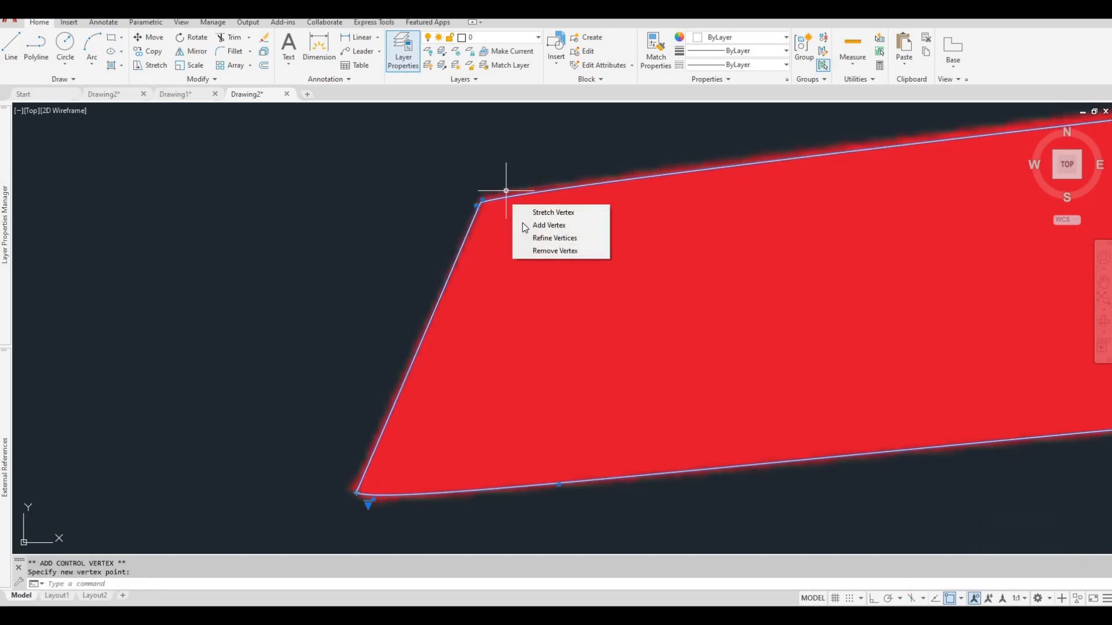
Add another control vertex on the crossbar's top edge just right of the upper-left corner, and clear the selection.
{"action": "left_click", "coordinate": [506, 191]}
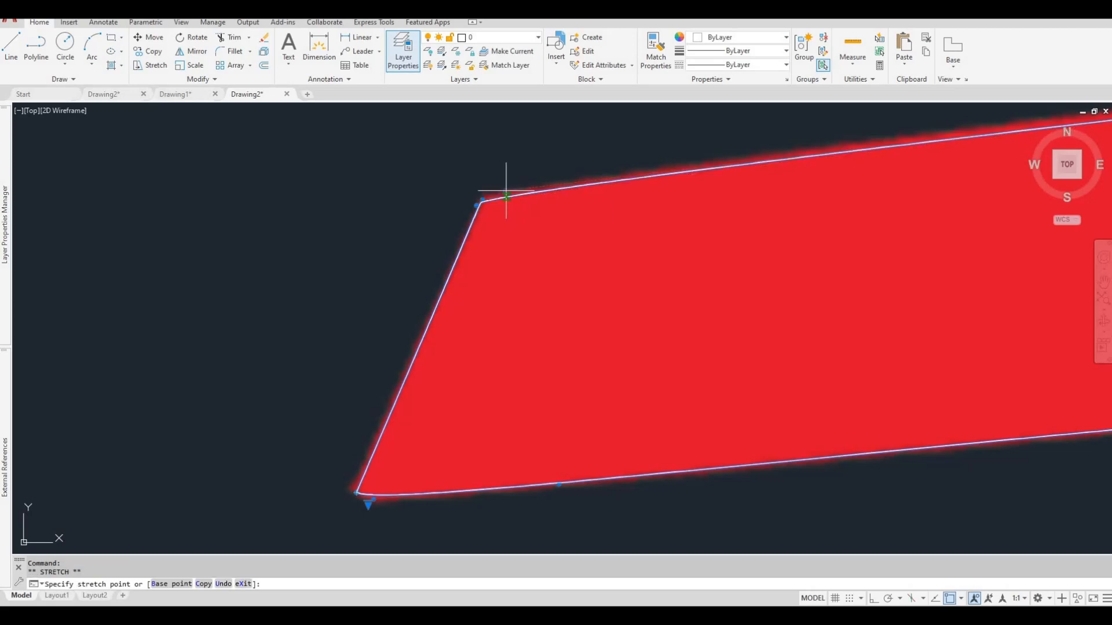
{"action": "scroll", "coordinate": [506, 191], "scroll_direction": "up", "scroll_amount": 3}
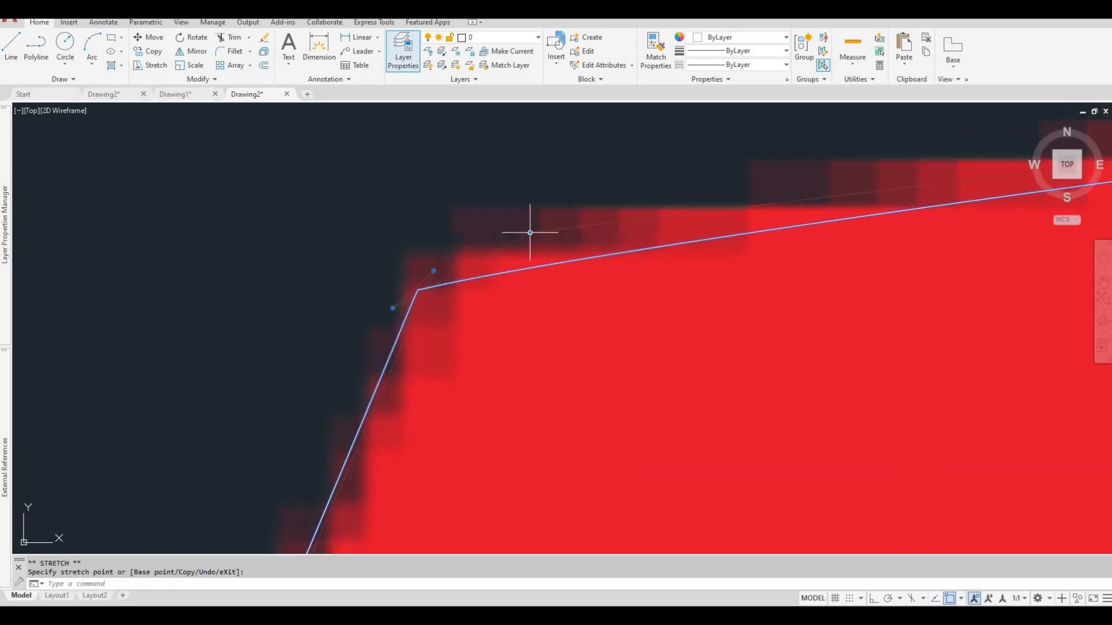
{"action": "scroll", "coordinate": [553, 225], "scroll_direction": "down", "scroll_amount": 2}
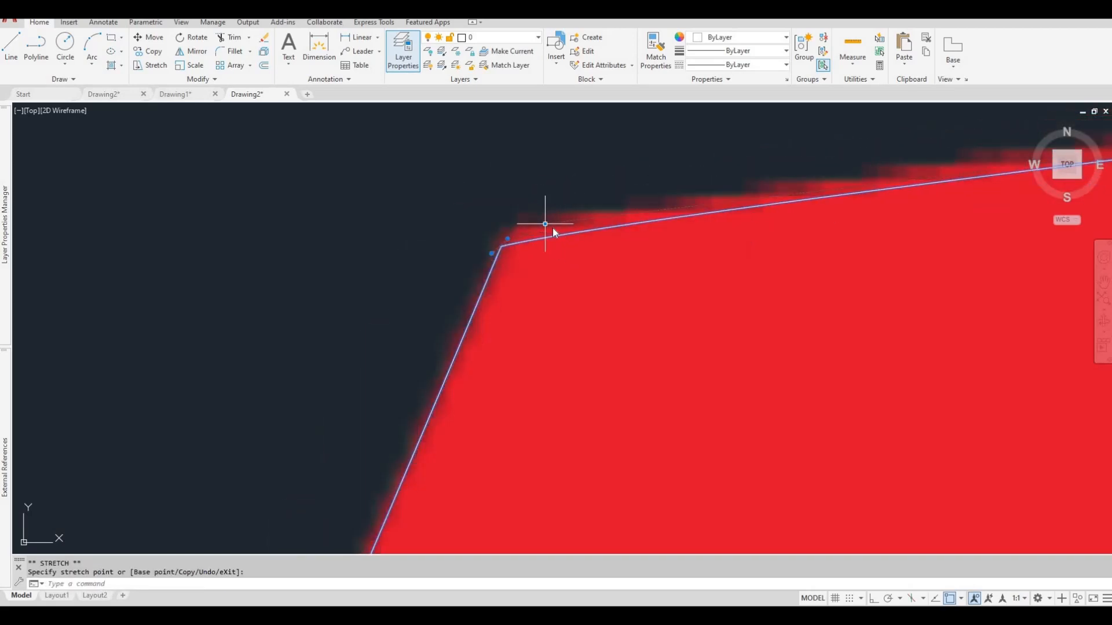
{"action": "mouse_move", "coordinate": [553, 233]}
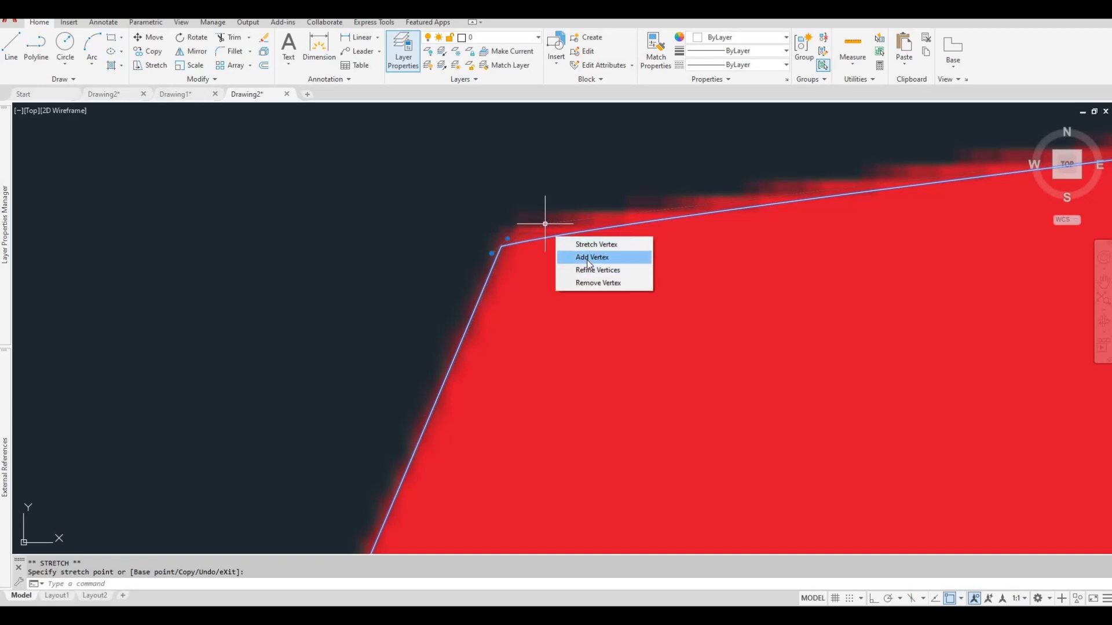
{"action": "left_click", "coordinate": [591, 257]}
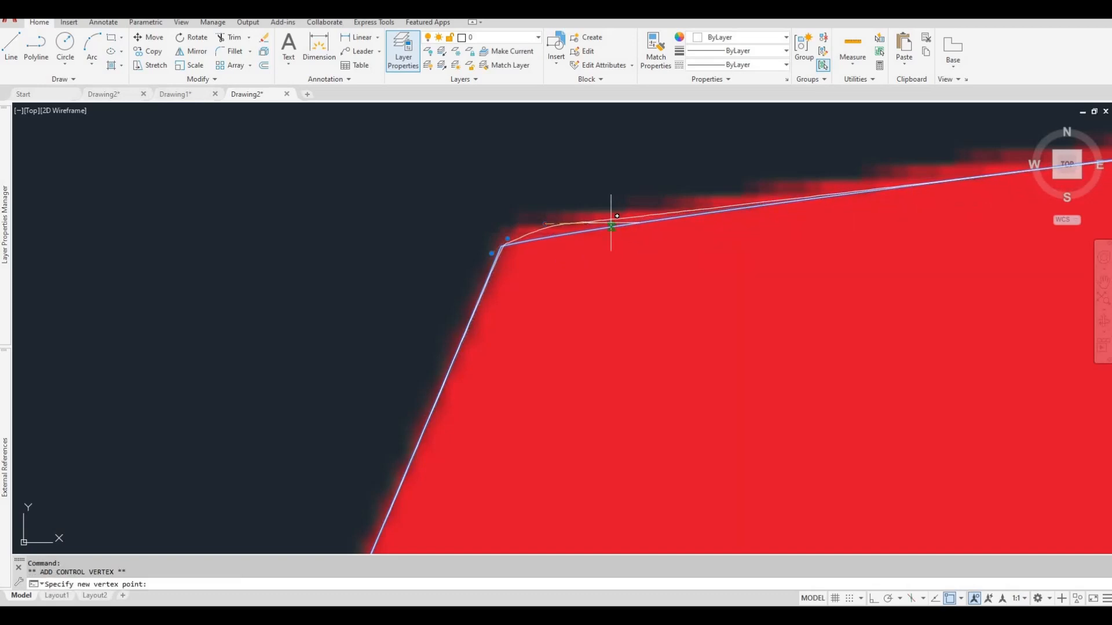
{"action": "scroll", "coordinate": [612, 216], "scroll_direction": "down", "scroll_amount": 6}
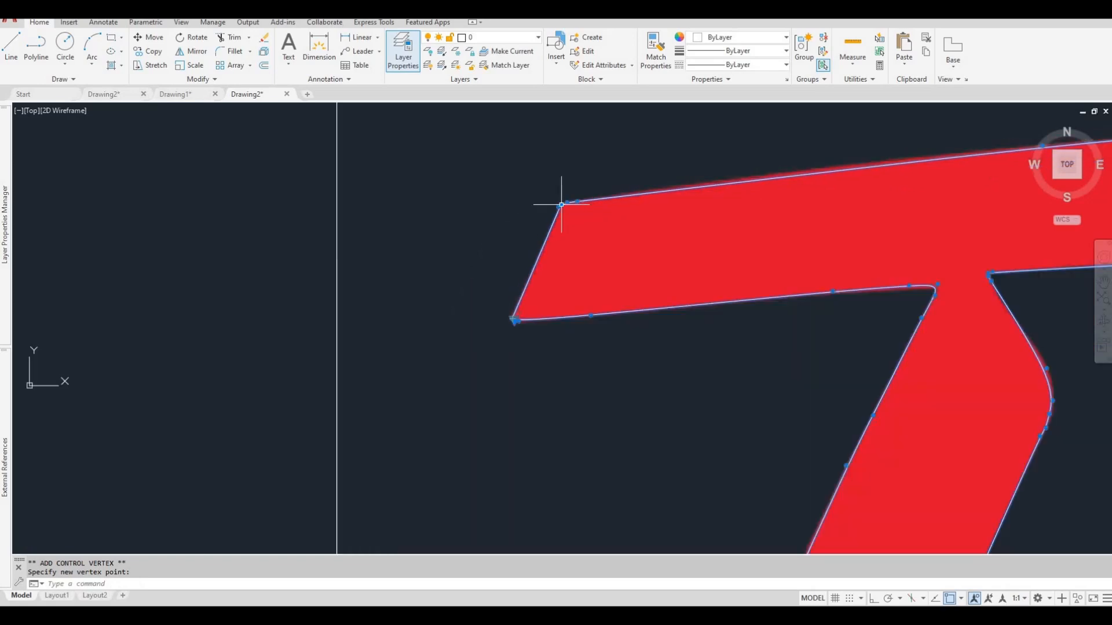
{"action": "key", "text": "Escape"}
{"action": "scroll", "coordinate": [541, 246], "scroll_direction": "down", "scroll_amount": 1}
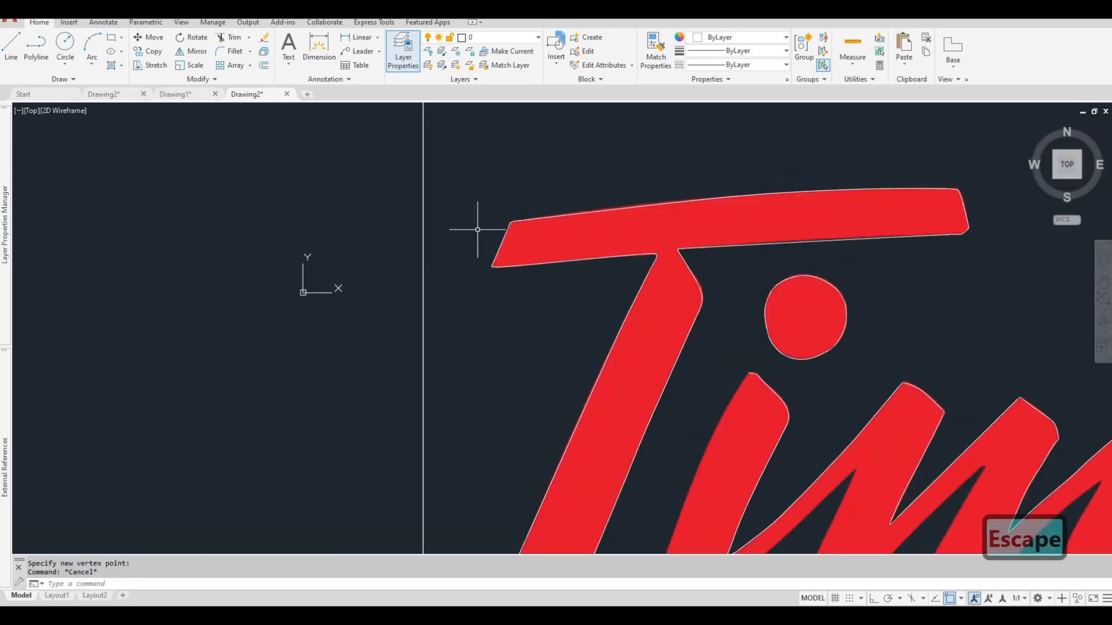
{"action": "scroll", "coordinate": [477, 229], "scroll_direction": "up", "scroll_amount": 8}
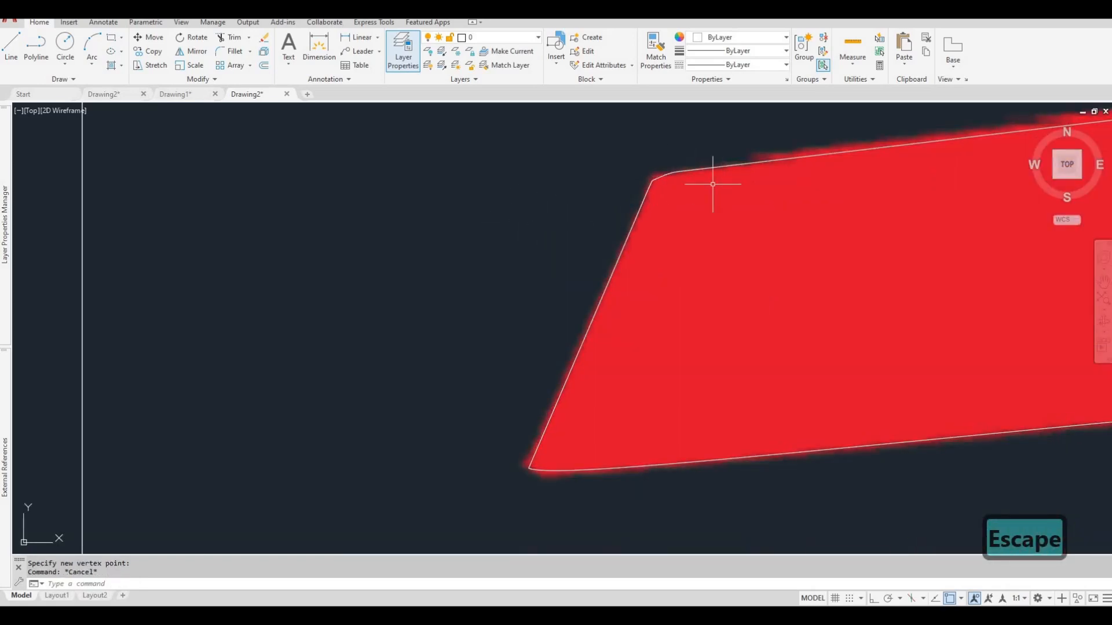
{"action": "scroll", "coordinate": [670, 218], "scroll_direction": "down", "scroll_amount": 5}
{"action": "key", "text": "Escape"}
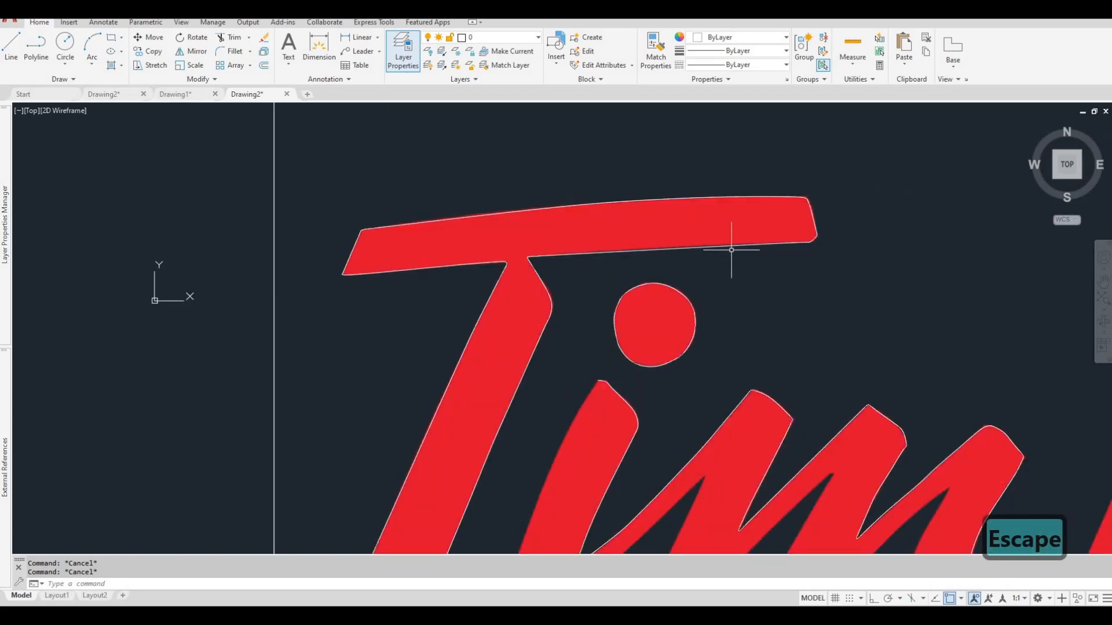
Add a control vertex midway along the lower edge of the T's crossbar, right of the stem, following the logo's edge.
{"action": "scroll", "coordinate": [573, 255], "scroll_direction": "up", "scroll_amount": 8}
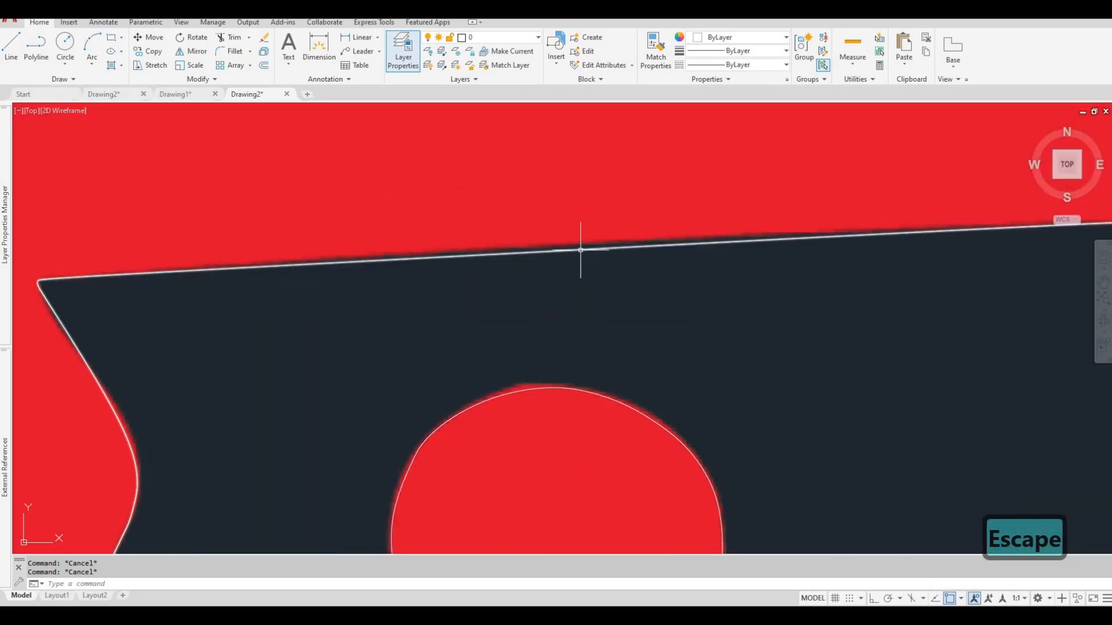
{"action": "left_click", "coordinate": [580, 251]}
{"action": "scroll", "coordinate": [576, 259], "scroll_direction": "down", "scroll_amount": 6}
{"action": "scroll", "coordinate": [550, 261], "scroll_direction": "up", "scroll_amount": 6}
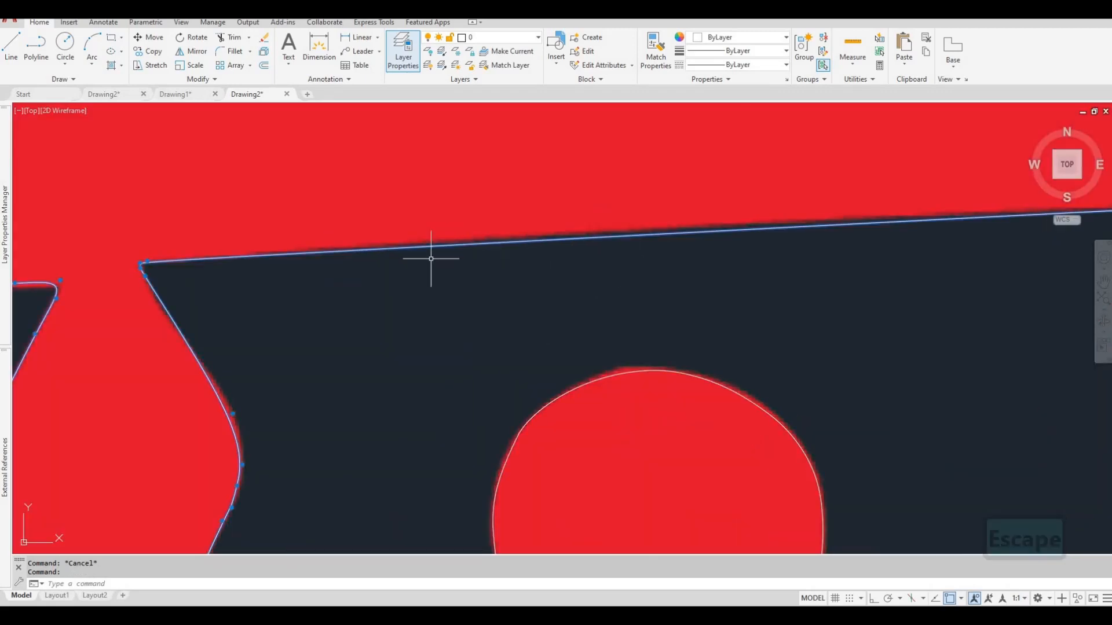
{"action": "scroll", "coordinate": [566, 262], "scroll_direction": "down", "scroll_amount": 6}
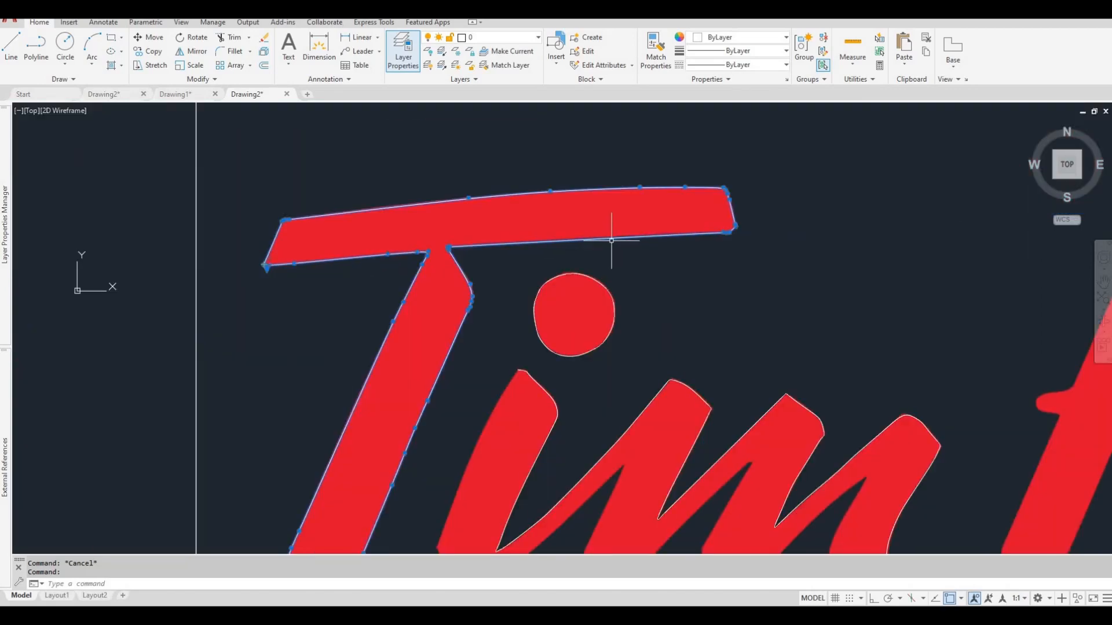
{"action": "scroll", "coordinate": [611, 241], "scroll_direction": "up", "scroll_amount": 6}
{"action": "scroll", "coordinate": [637, 237], "scroll_direction": "down", "scroll_amount": 6}
{"action": "scroll", "coordinate": [660, 232], "scroll_direction": "up", "scroll_amount": 4}
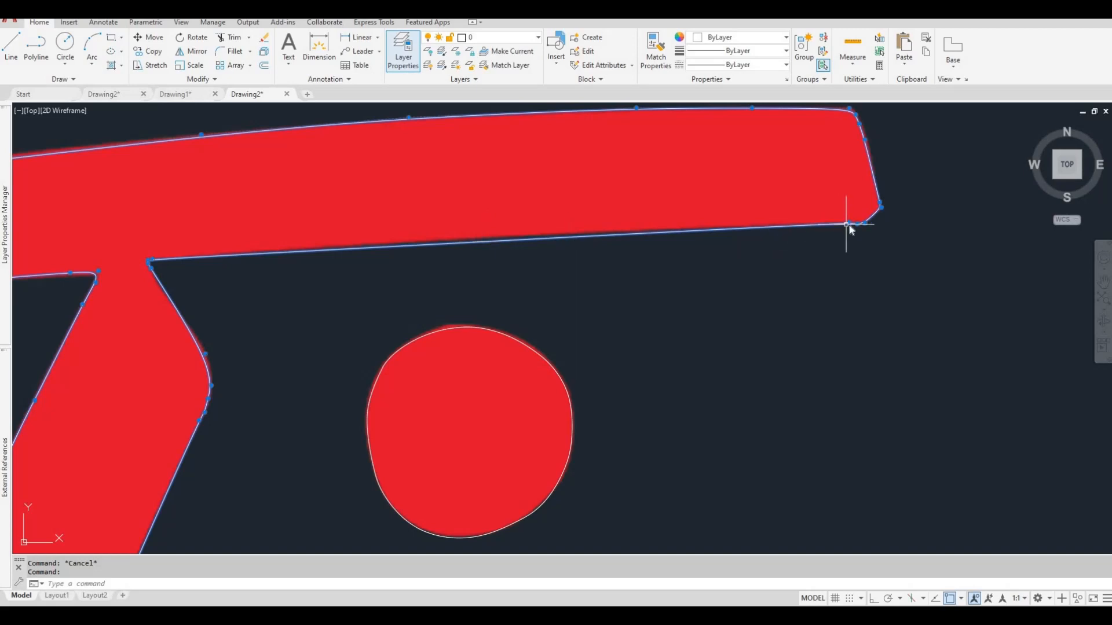
{"action": "mouse_move", "coordinate": [847, 225]}
{"action": "left_click", "coordinate": [892, 259]}
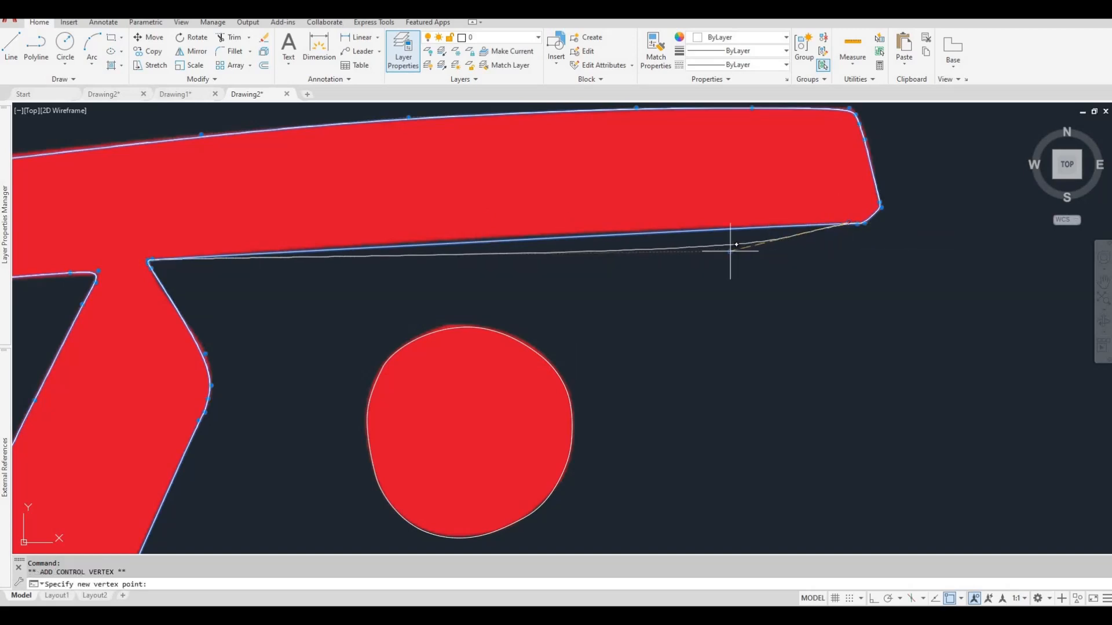
{"action": "scroll", "coordinate": [498, 236], "scroll_direction": "up", "scroll_amount": 4}
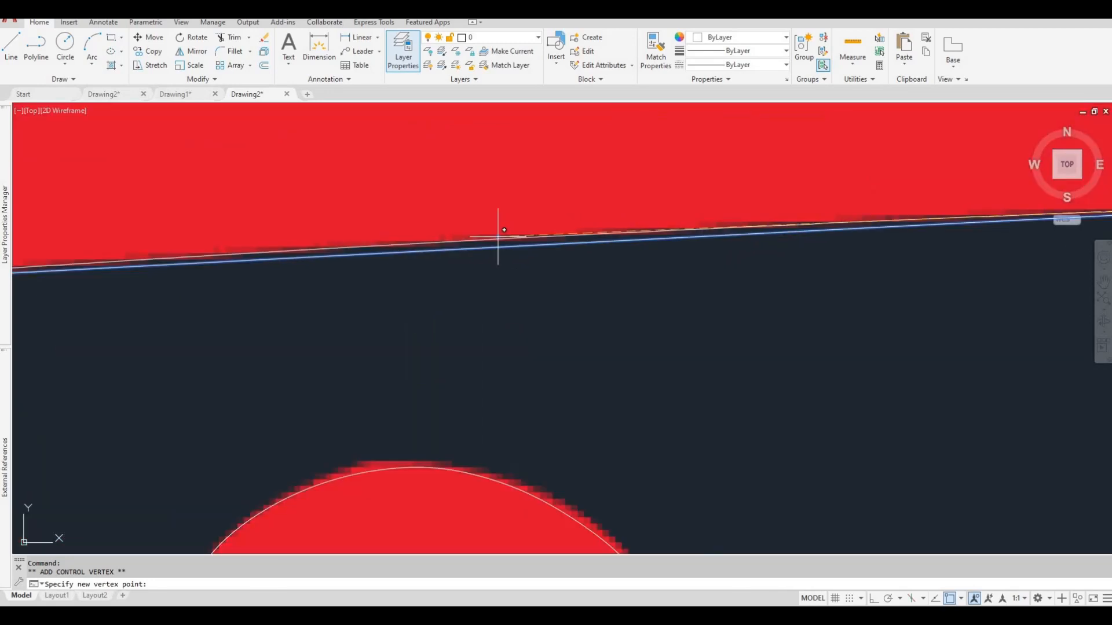
{"action": "left_click", "coordinate": [498, 237]}
{"action": "scroll", "coordinate": [499, 237], "scroll_direction": "down", "scroll_amount": 5}
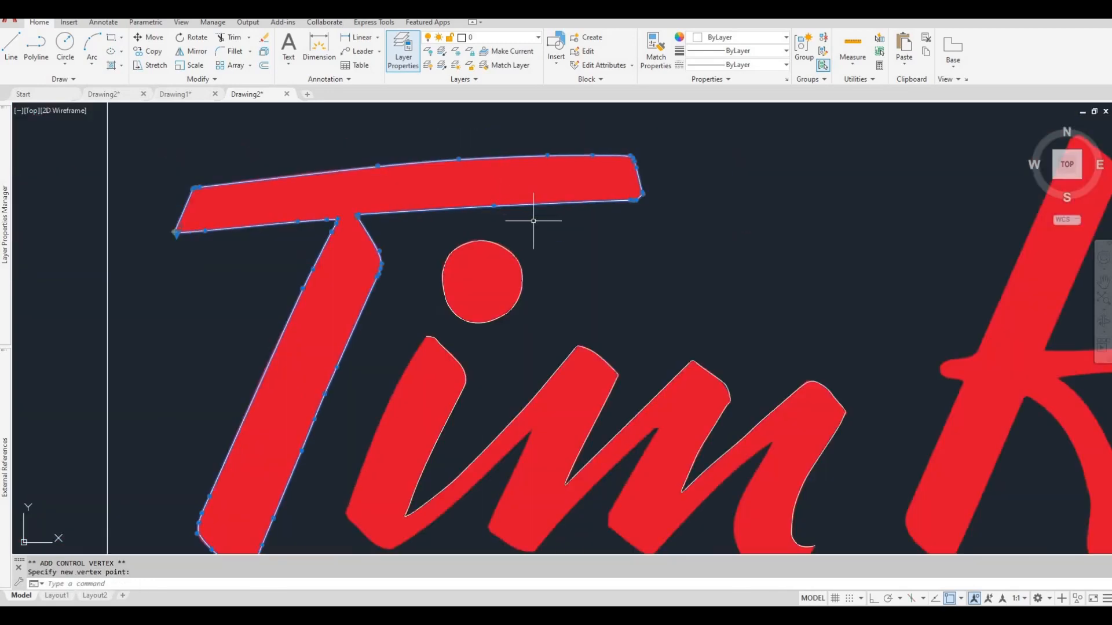
Stretch the lower edge's middle vertex slightly upward to fit the logo's edge, and clear the selection.
{"action": "scroll", "coordinate": [533, 220], "scroll_direction": "up", "scroll_amount": 6}
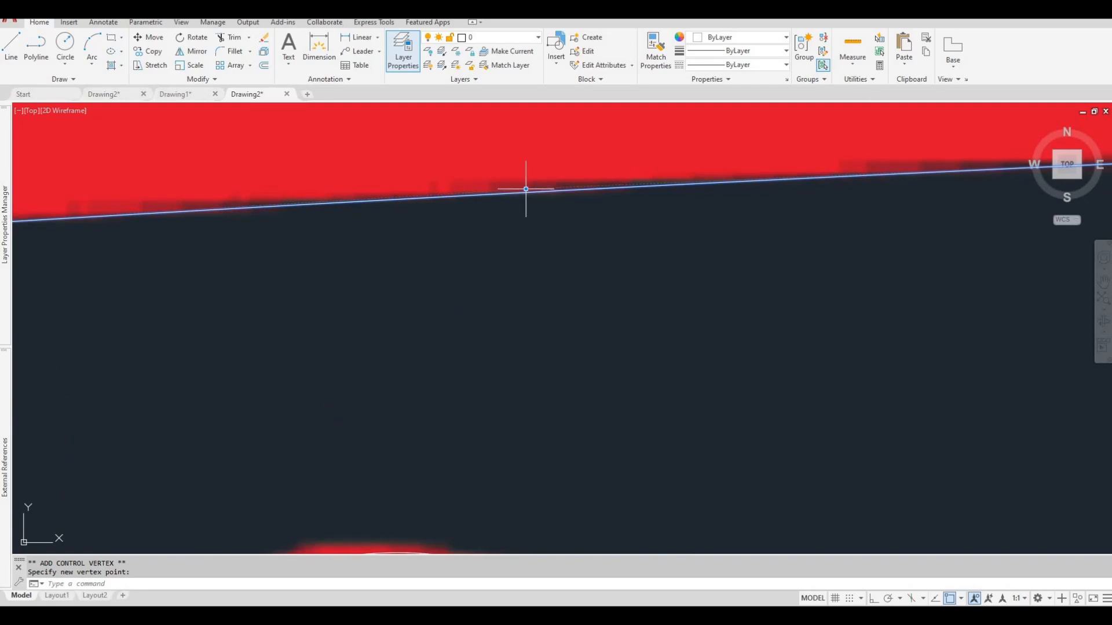
{"action": "left_click", "coordinate": [526, 189]}
{"action": "left_click", "coordinate": [526, 188]}
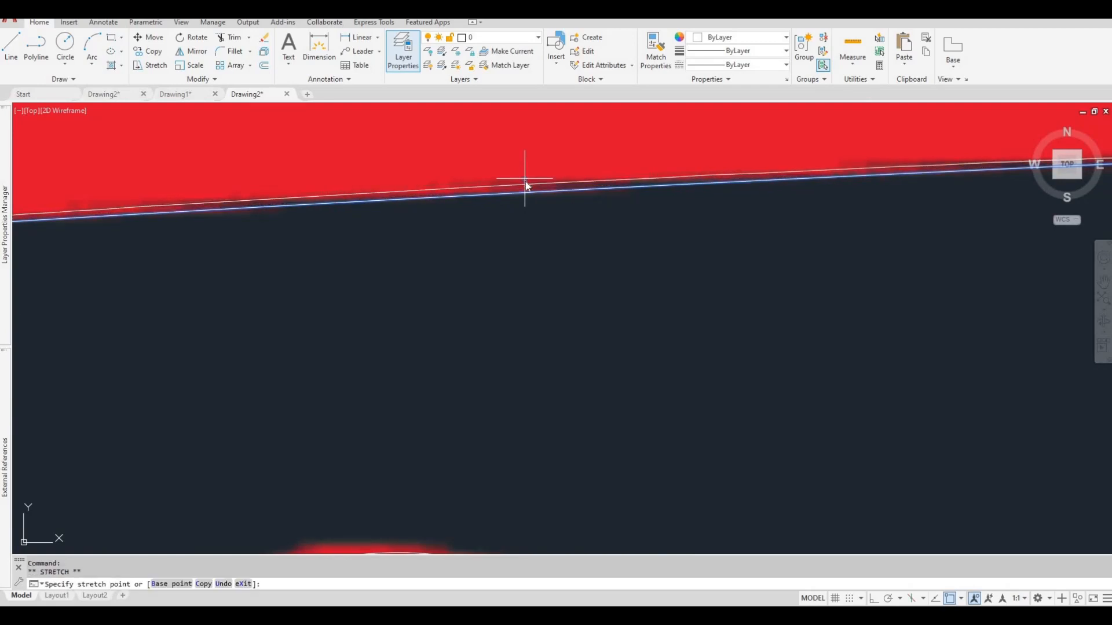
{"action": "left_click", "coordinate": [524, 180]}
{"action": "scroll", "coordinate": [524, 185], "scroll_direction": "down", "scroll_amount": 4}
{"action": "middle_click_drag", "start_coordinate": [464, 243], "coordinate": [486, 236]}
{"action": "scroll", "coordinate": [556, 228], "scroll_direction": "down", "scroll_amount": 3}
{"action": "key", "text": "Escape"}
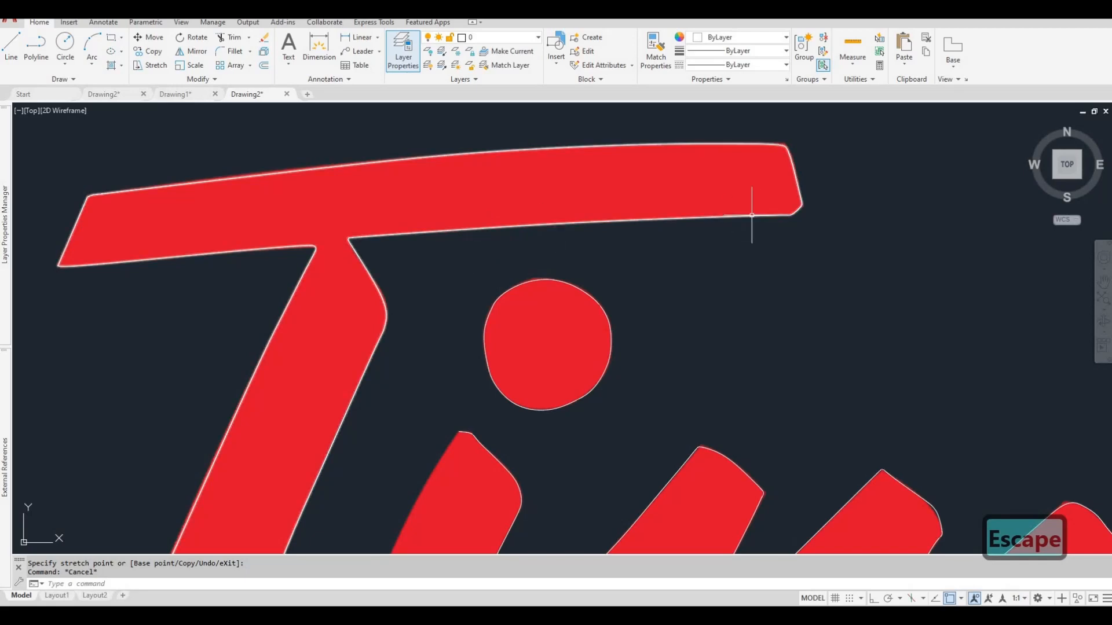
Examine the traced Tim outlines against the whole logo image.
{"action": "scroll", "coordinate": [438, 229], "scroll_direction": "down", "scroll_amount": 2}
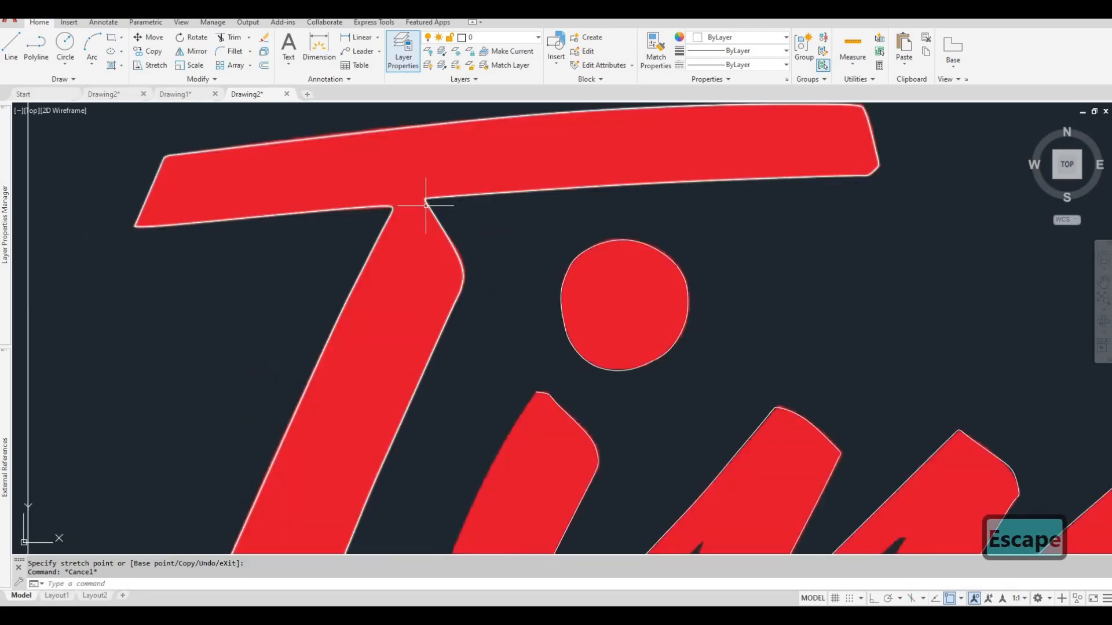
{"action": "scroll", "coordinate": [471, 211], "scroll_direction": "down", "scroll_amount": 3}
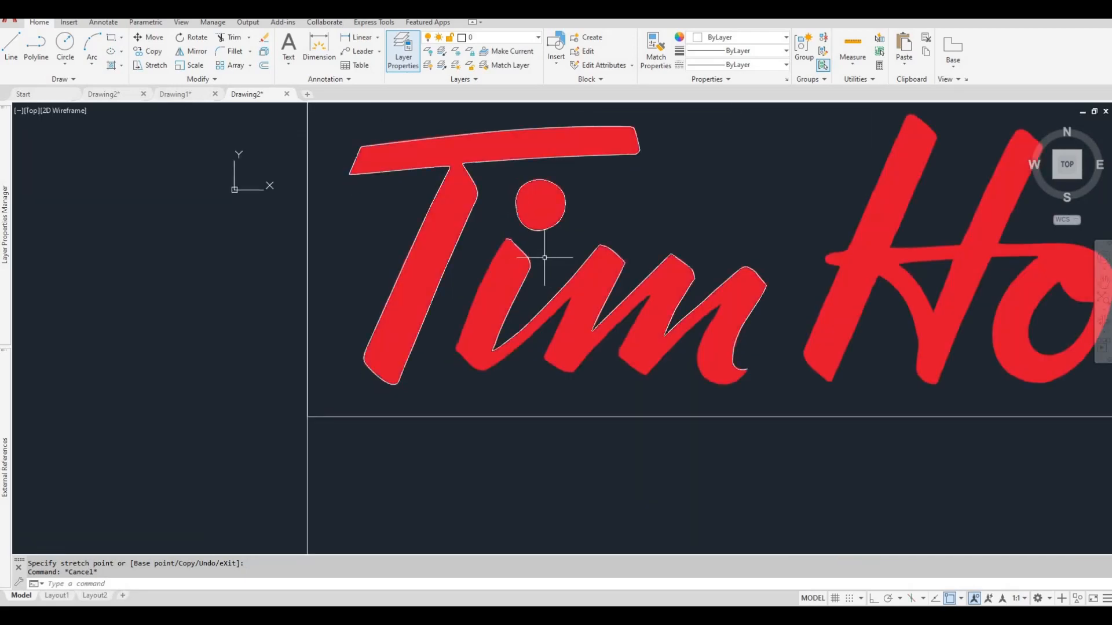
{"action": "scroll", "coordinate": [550, 259], "scroll_direction": "down", "scroll_amount": 3}
{"action": "scroll", "coordinate": [550, 259], "scroll_direction": "up", "scroll_amount": 6}
{"action": "scroll", "coordinate": [508, 270], "scroll_direction": "down", "scroll_amount": 4}
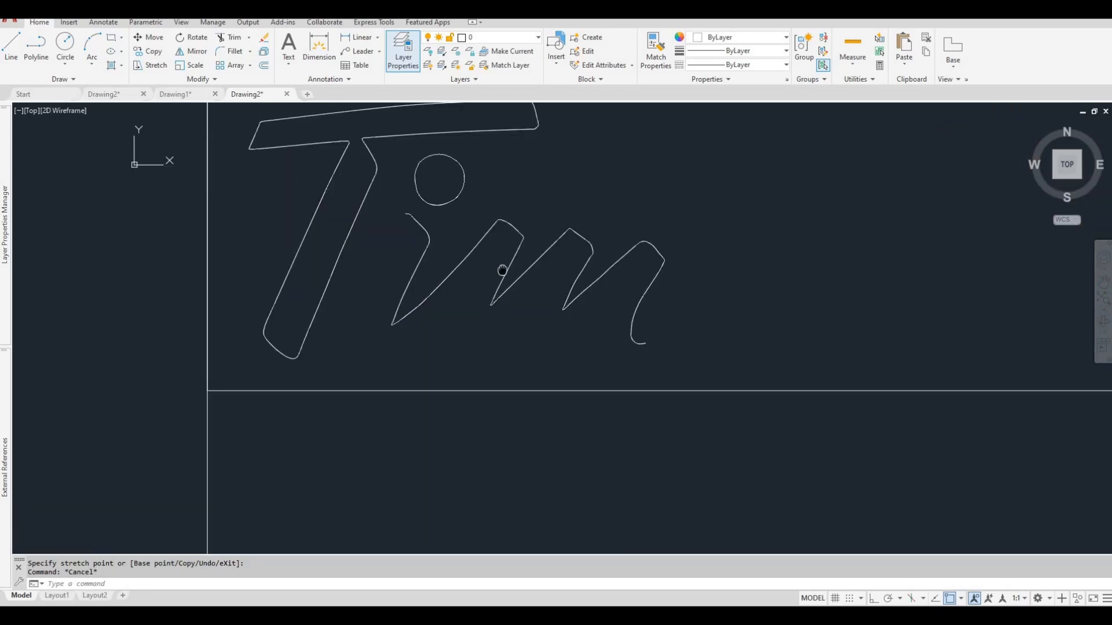
{"action": "scroll", "coordinate": [493, 266], "scroll_direction": "down", "scroll_amount": 4}
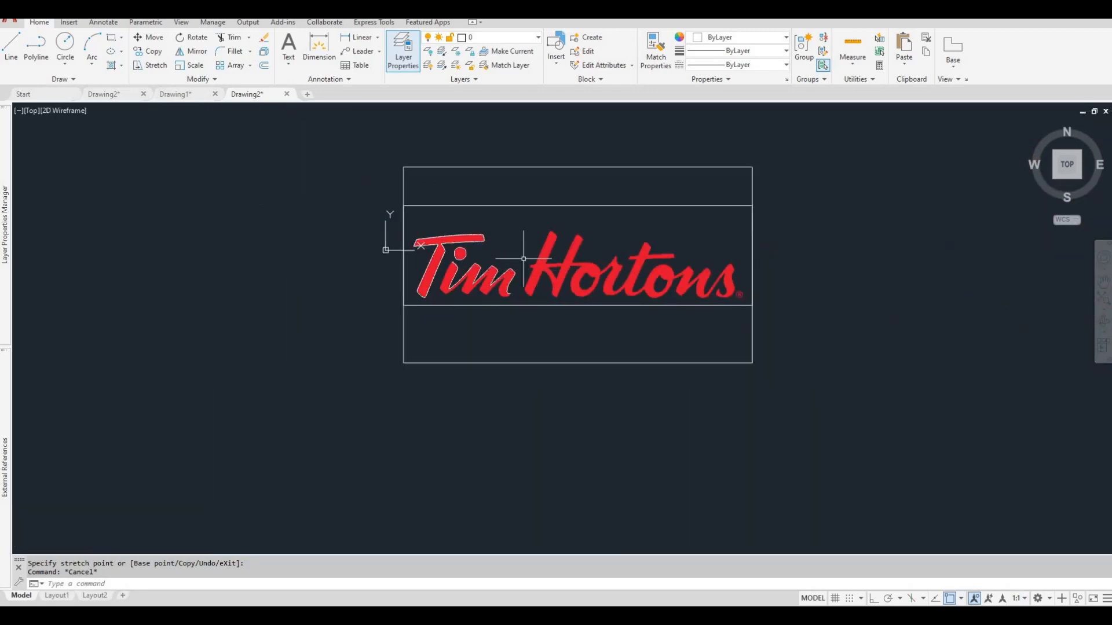
{"action": "scroll", "coordinate": [475, 269], "scroll_direction": "up", "scroll_amount": 5}
{"action": "scroll", "coordinate": [458, 251], "scroll_direction": "down", "scroll_amount": 5}
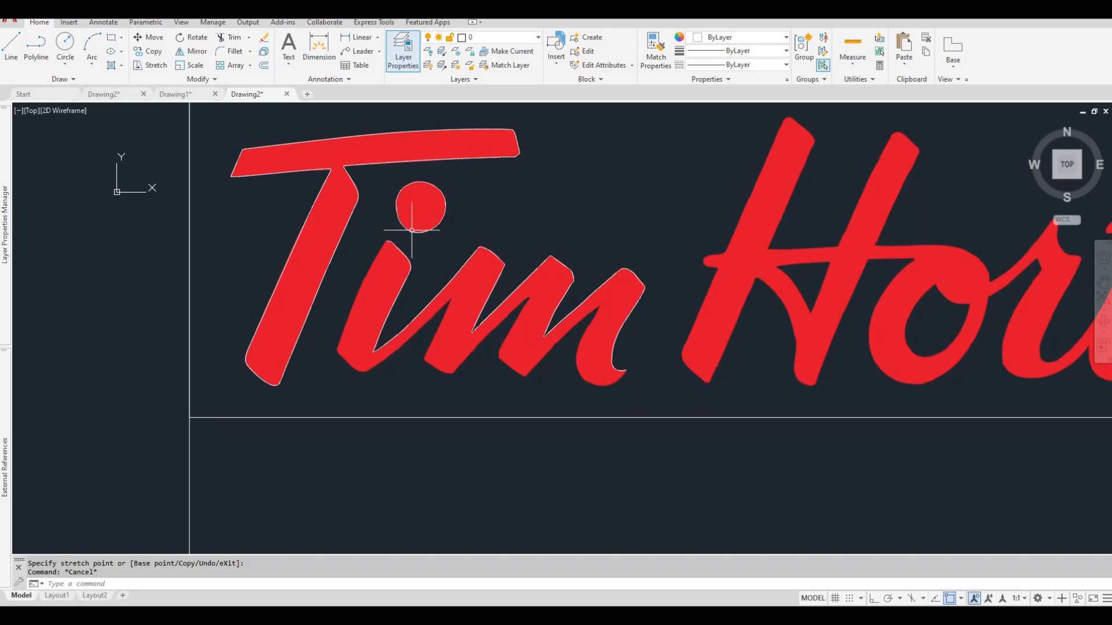
{"action": "key", "text": "Escape"}
{"action": "left_click", "coordinate": [504, 191]}
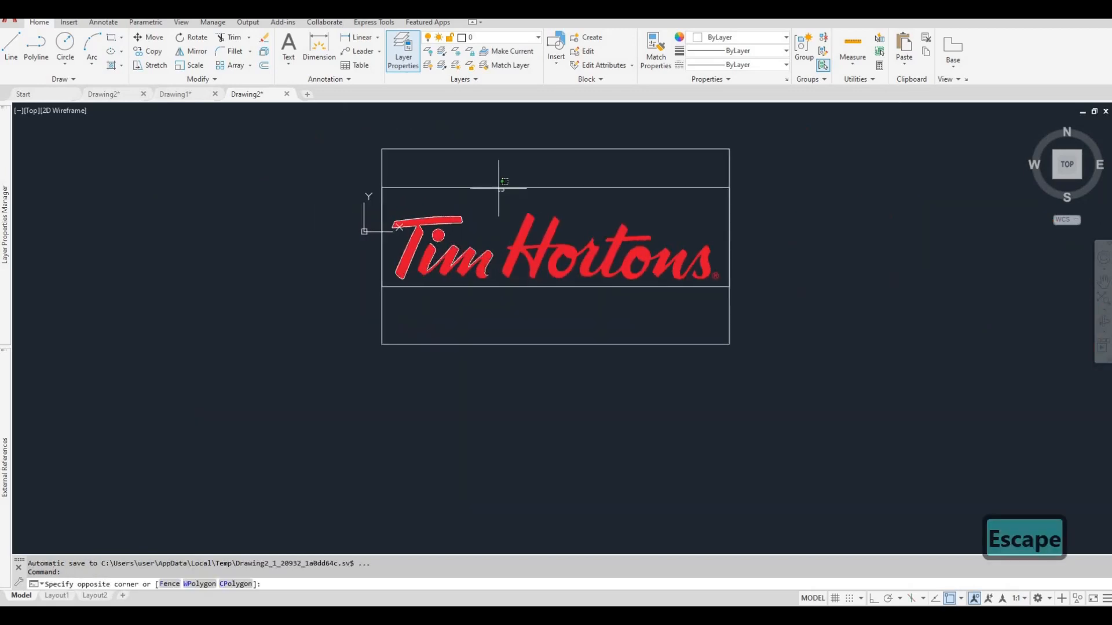
{"action": "left_click", "coordinate": [494, 183]}
{"action": "key", "text": "Escape"}
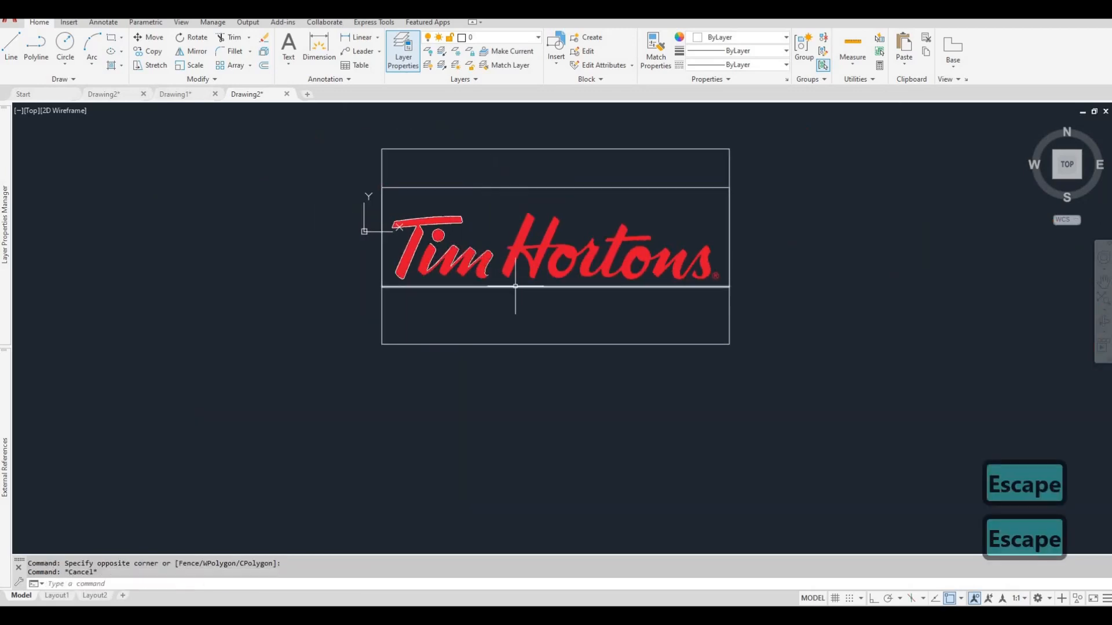
{"action": "left_click", "coordinate": [509, 293]}
{"action": "key", "text": "Escape"}
Delete the Tim Hortons logo reference image behind the traced letters.
{"action": "left_click", "coordinate": [545, 362]}
{"action": "left_click", "coordinate": [519, 328]}
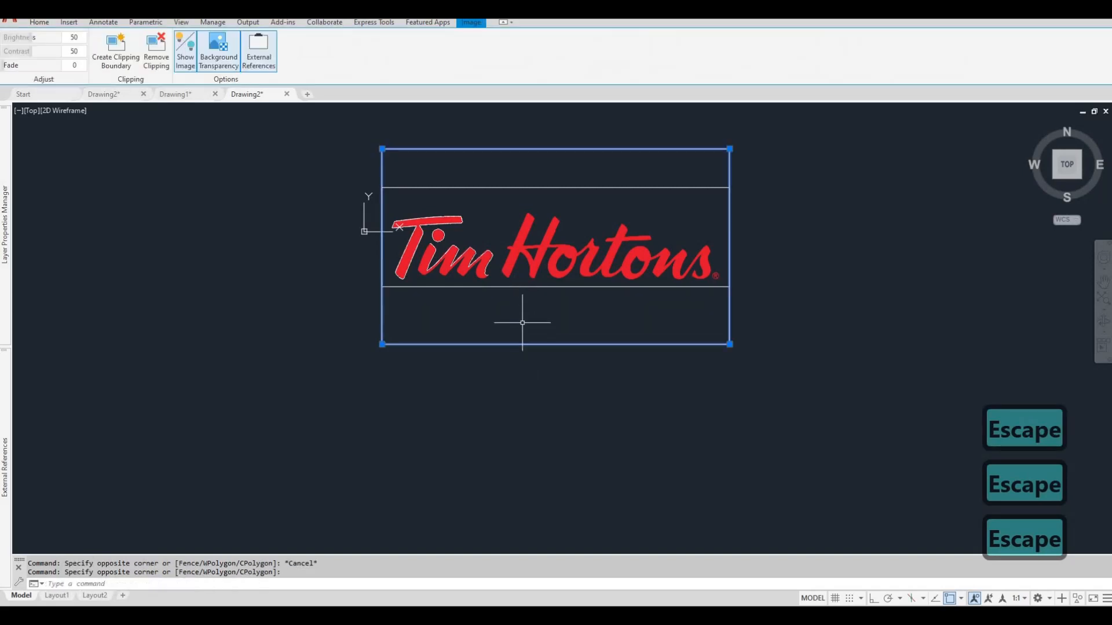
{"action": "type", "text": "\\"}
{"action": "key", "text": "Delete"}
{"action": "key", "text": "Delete"}
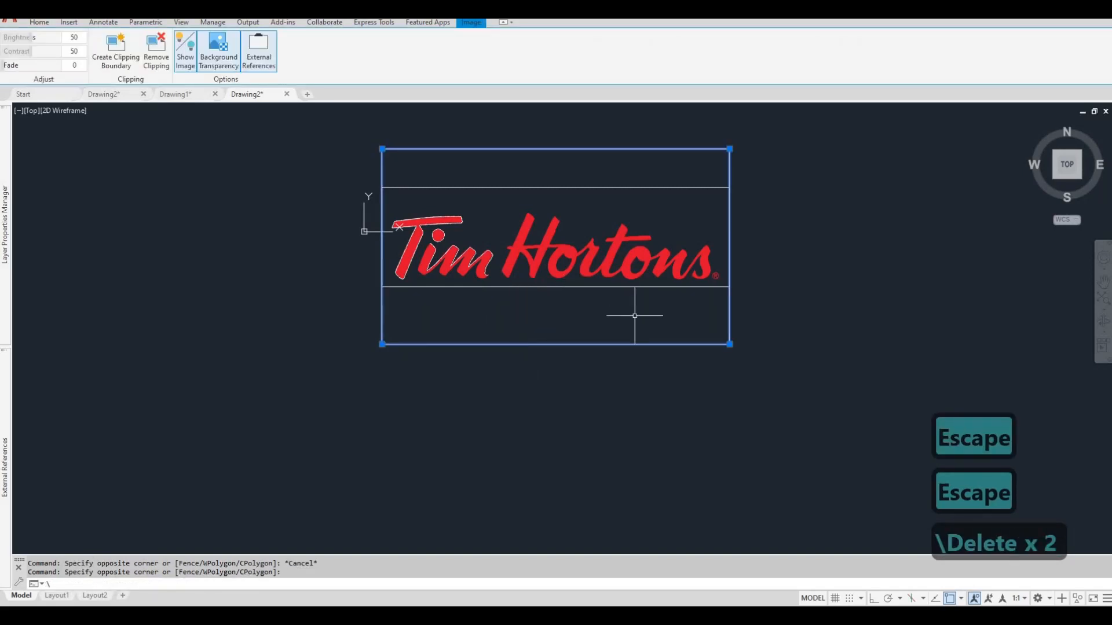
{"action": "key", "text": "Escape"}
{"action": "key", "text": "Escape"}
{"action": "left_click", "coordinate": [571, 343]}
{"action": "key", "text": "Delete"}
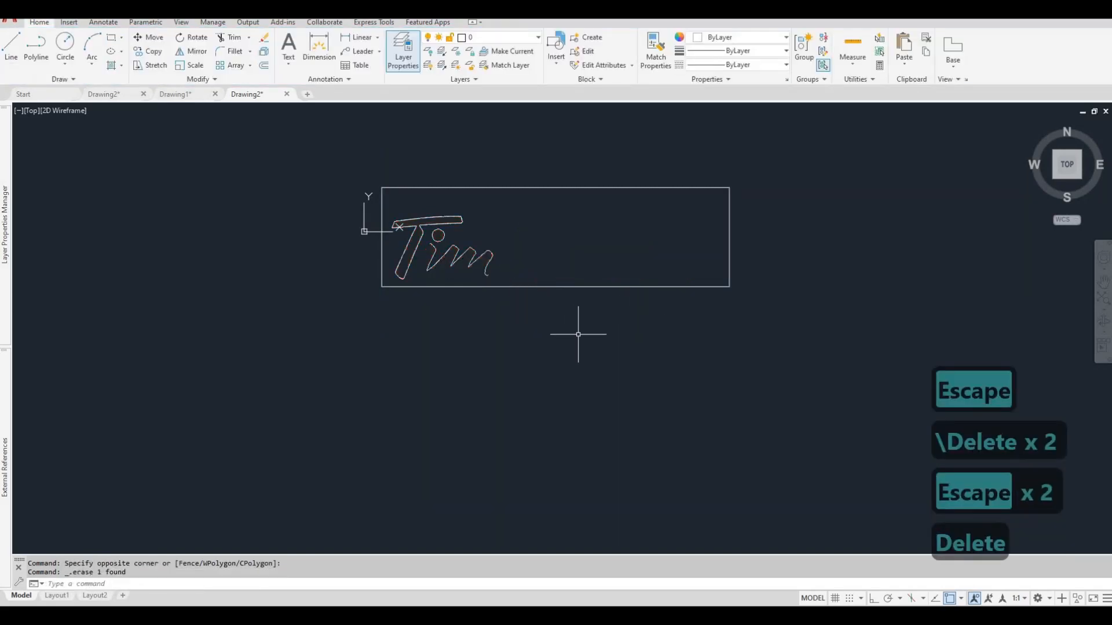
Delete the four lines of the rectangular frame around the traced letters.
{"action": "left_click", "coordinate": [591, 315]}
{"action": "left_click", "coordinate": [574, 277]}
{"action": "left_click", "coordinate": [753, 300]}
{"action": "left_click", "coordinate": [707, 206]}
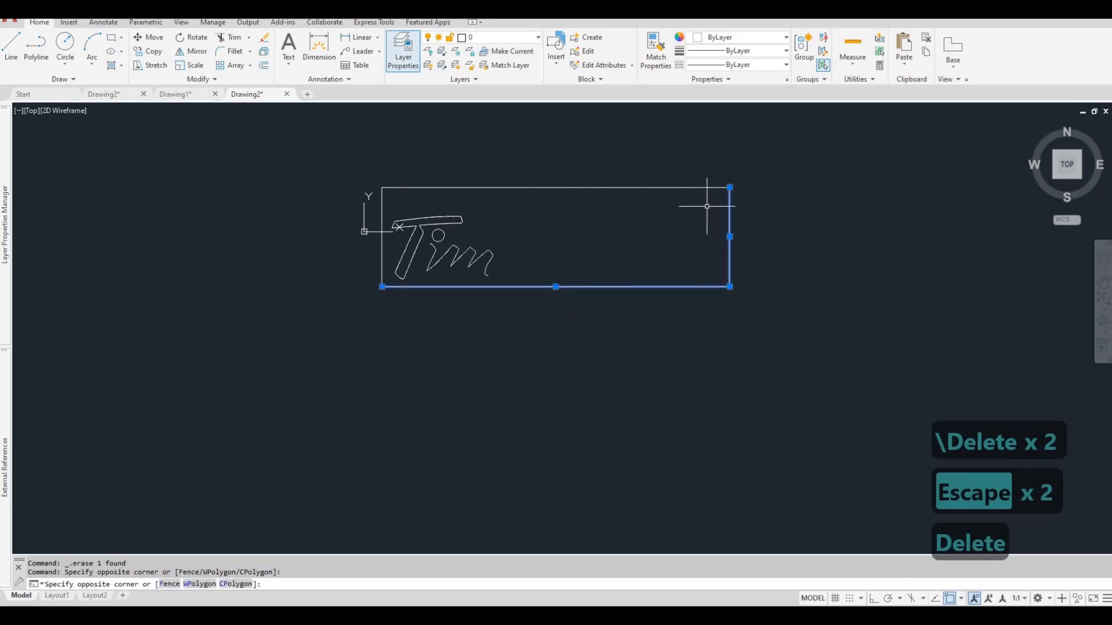
{"action": "left_click", "coordinate": [757, 233]}
{"action": "left_click", "coordinate": [687, 170]}
{"action": "key", "text": "Delete"}
{"action": "left_click", "coordinate": [399, 223]}
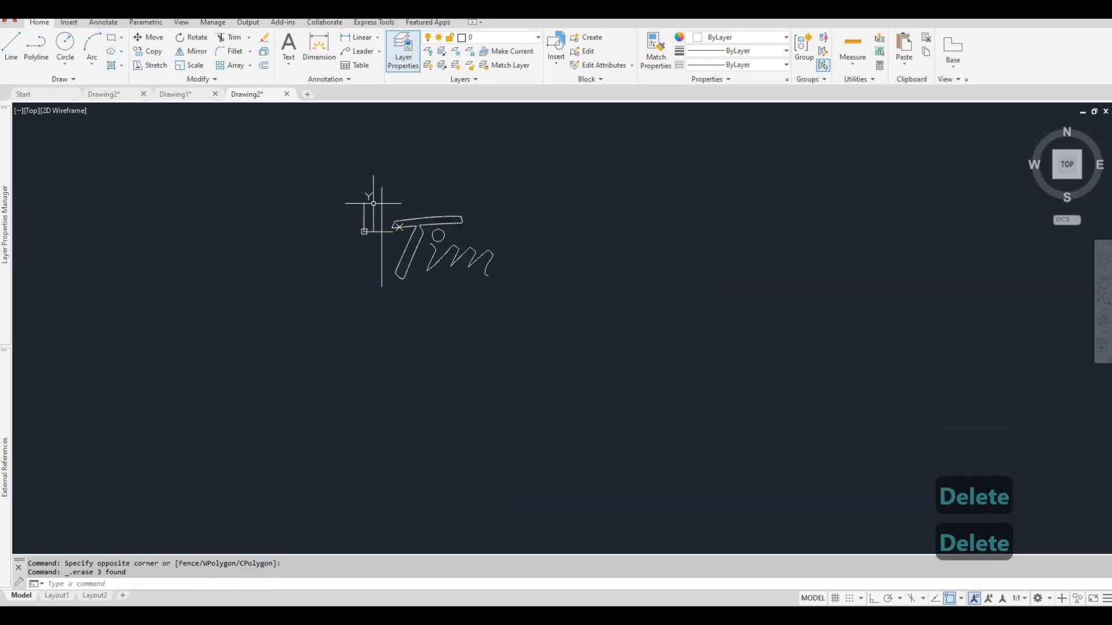
{"action": "left_click", "coordinate": [342, 175]}
{"action": "key", "text": "Delete"}
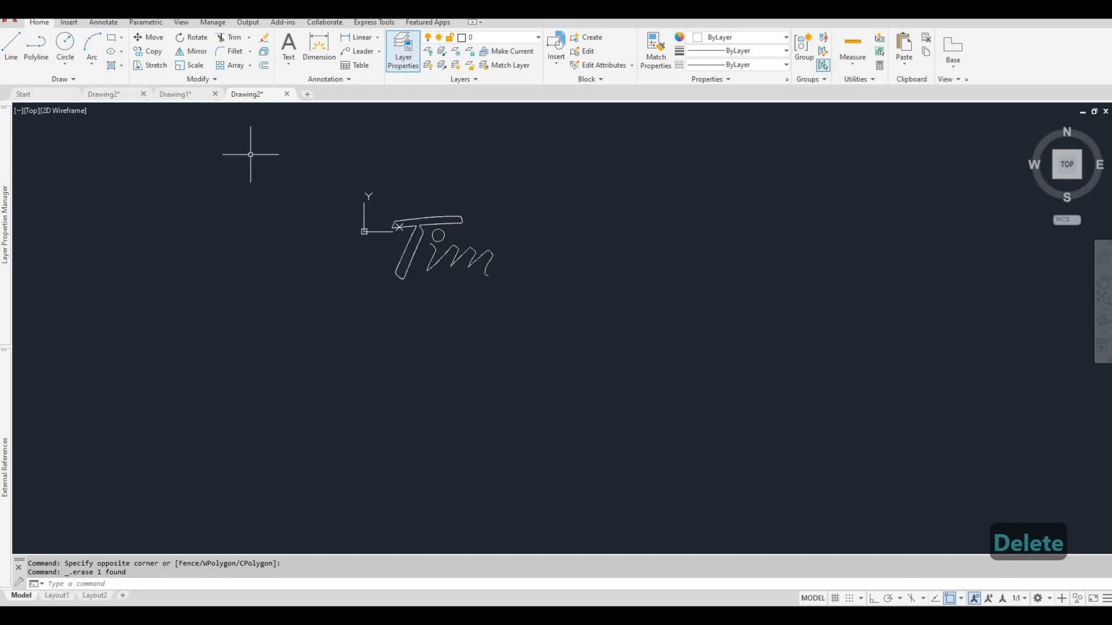
Switch to Drawing1 and examine the completed Tim Hortons letter outlines inside the dimensioned frame.
{"action": "left_click", "coordinate": [184, 95]}
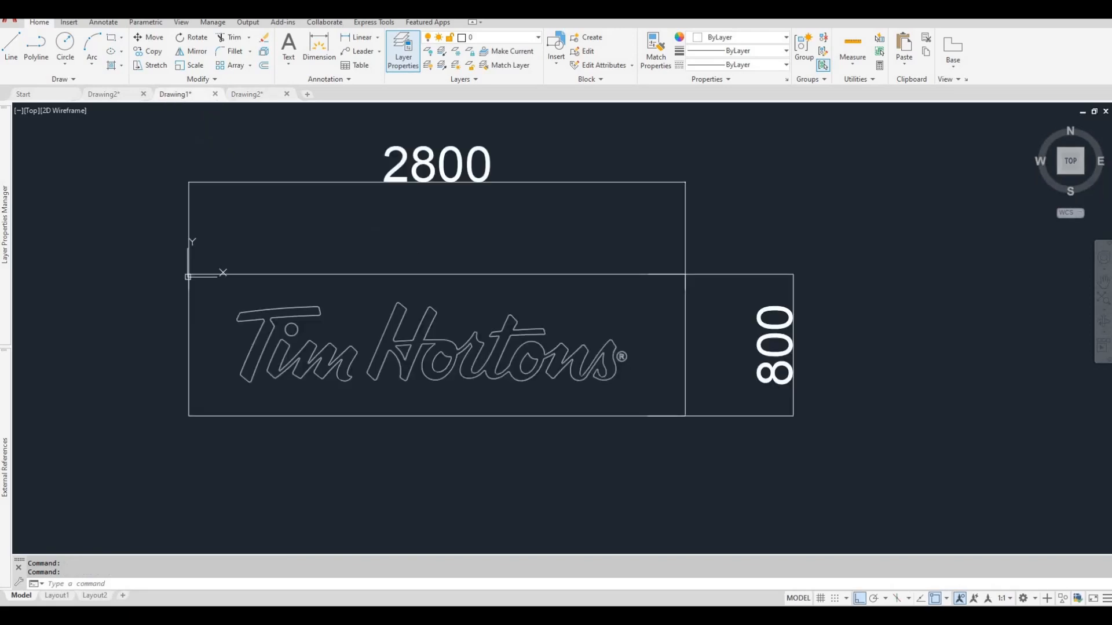
{"action": "middle_click_drag", "start_coordinate": [343, 210], "coordinate": [393, 213]}
{"action": "scroll", "coordinate": [463, 207], "scroll_direction": "down", "scroll_amount": 3}
{"action": "scroll", "coordinate": [412, 286], "scroll_direction": "up", "scroll_amount": 6}
{"action": "scroll", "coordinate": [385, 293], "scroll_direction": "down", "scroll_amount": 2}
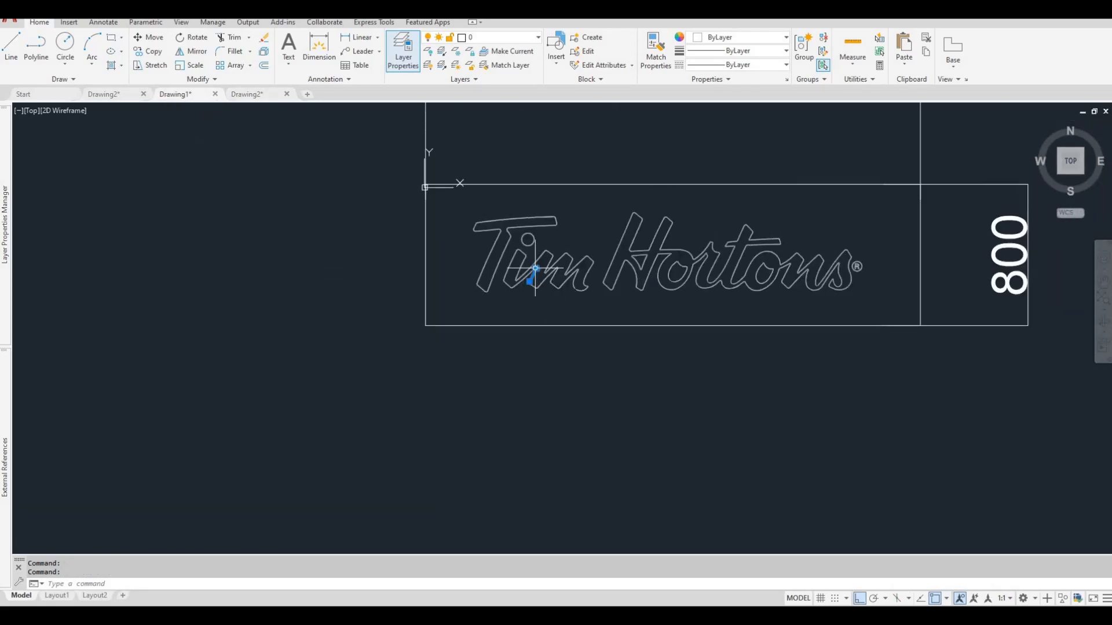
{"action": "key", "text": "Escape"}
{"action": "left_click", "coordinate": [515, 230]}
{"action": "key", "text": "Escape"}
{"action": "left_click", "coordinate": [529, 234]}
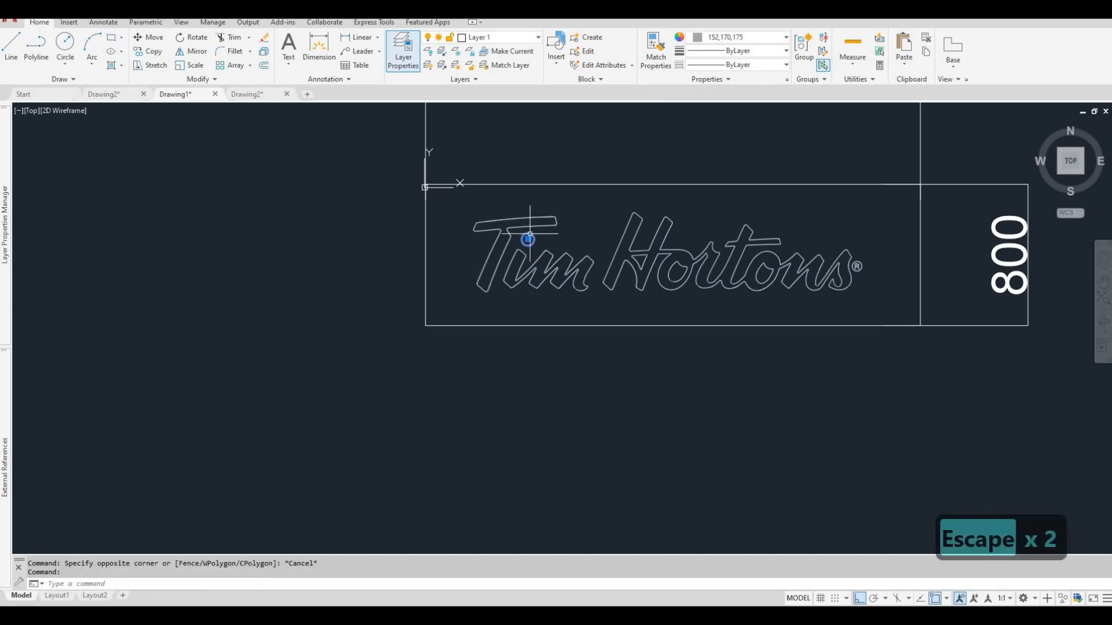
{"action": "key", "text": "Escape"}
{"action": "left_click", "coordinate": [628, 227]}
{"action": "key", "text": "Escape"}
{"action": "key", "text": "Escape"}
{"action": "middle_click_drag", "start_coordinate": [623, 224], "coordinate": [571, 218]}
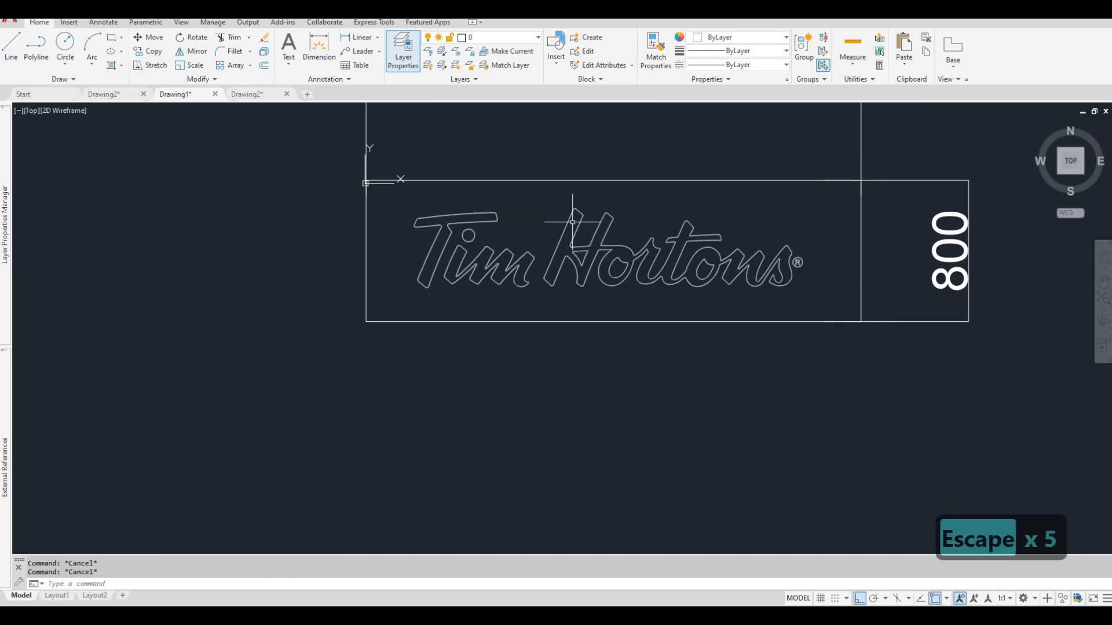
{"action": "scroll", "coordinate": [579, 210], "scroll_direction": "up", "scroll_amount": 2}
{"action": "scroll", "coordinate": [583, 209], "scroll_direction": "up", "scroll_amount": 4}
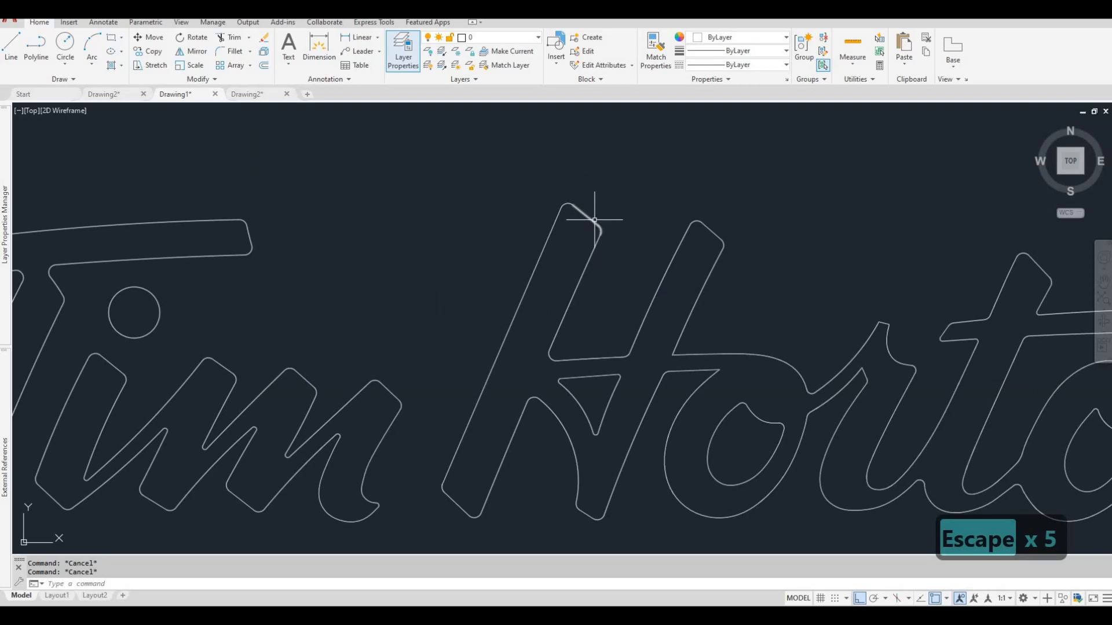
{"action": "key", "text": "Escape"}
{"action": "key", "text": "Escape"}
{"action": "scroll", "coordinate": [591, 272], "scroll_direction": "down", "scroll_amount": 6}
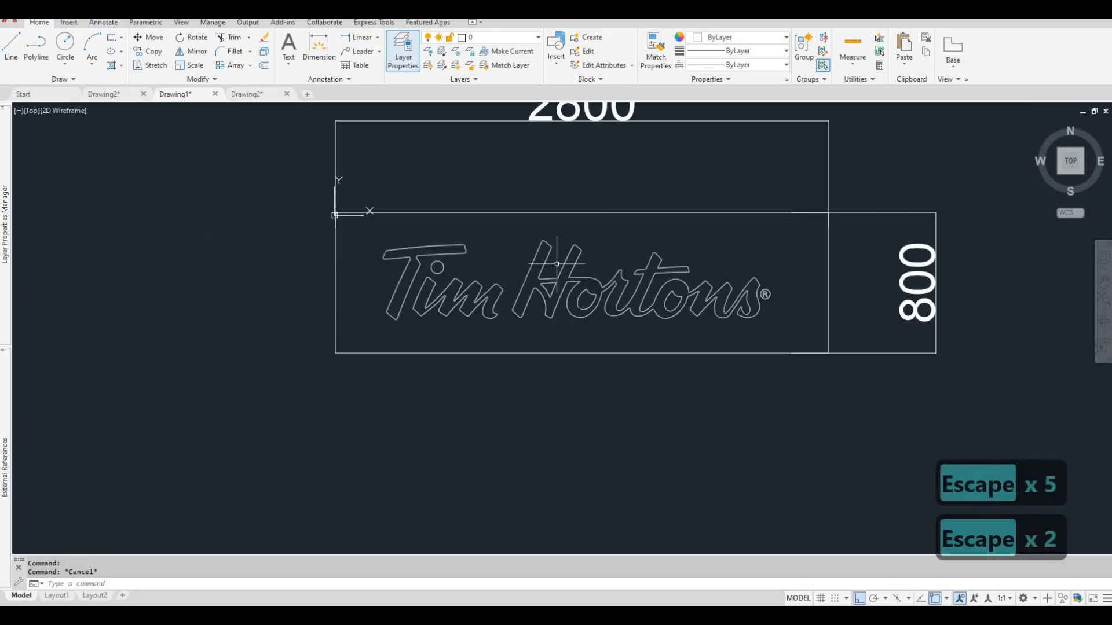
{"action": "scroll", "coordinate": [557, 264], "scroll_direction": "down", "scroll_amount": 2}
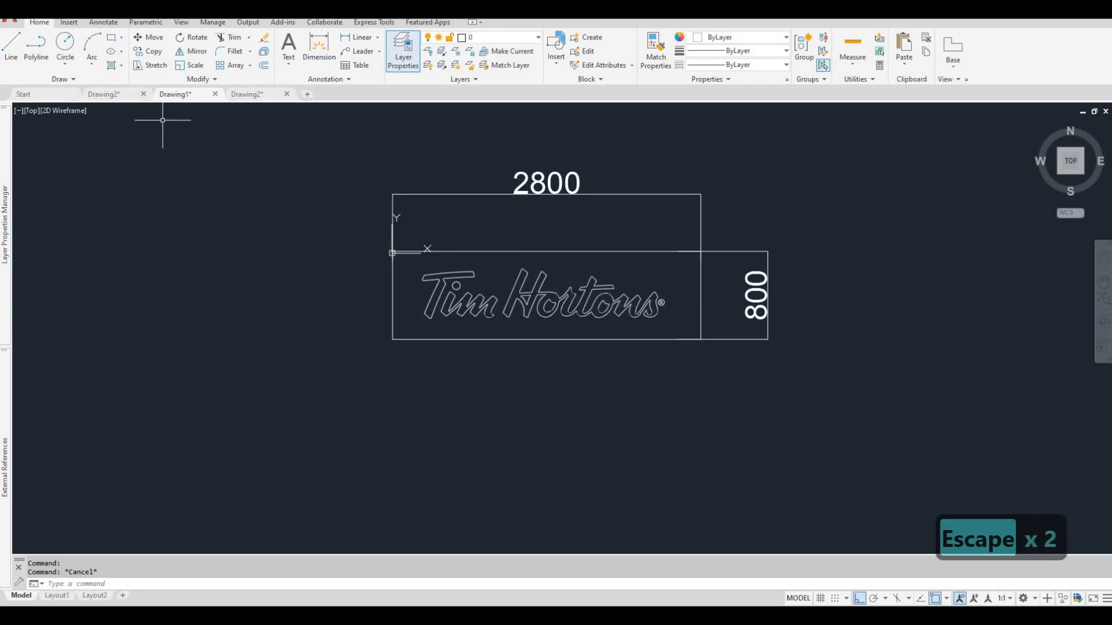
Save a copy of the drawing in the Autocad File folder under the name "tim hortons logo".
{"action": "key", "text": "ctrl+shift+s"}
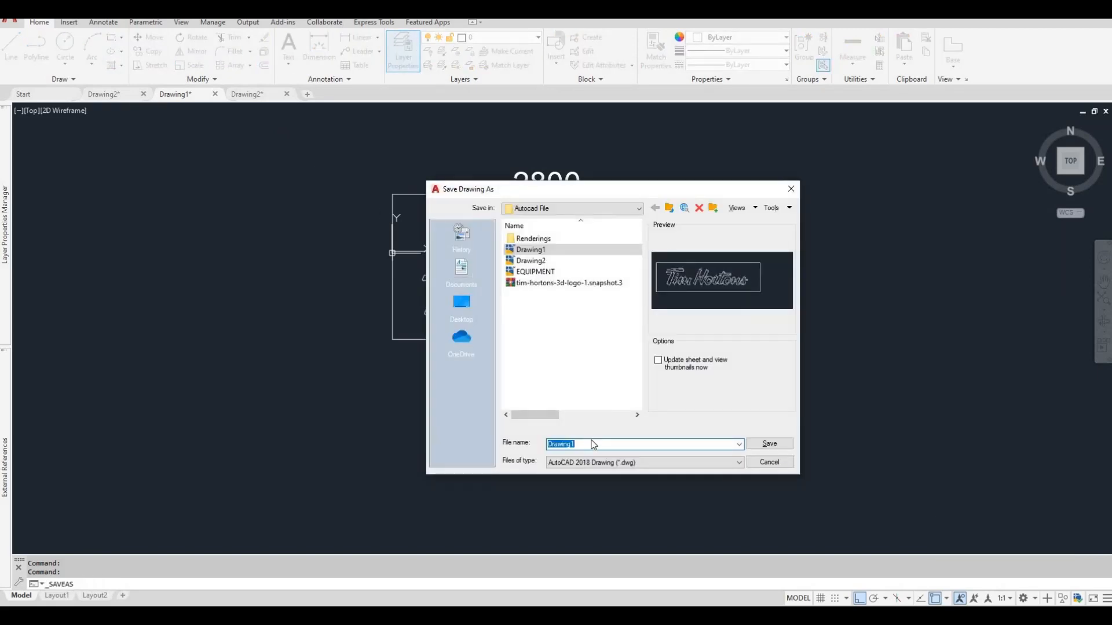
{"action": "type", "text": "tim"}
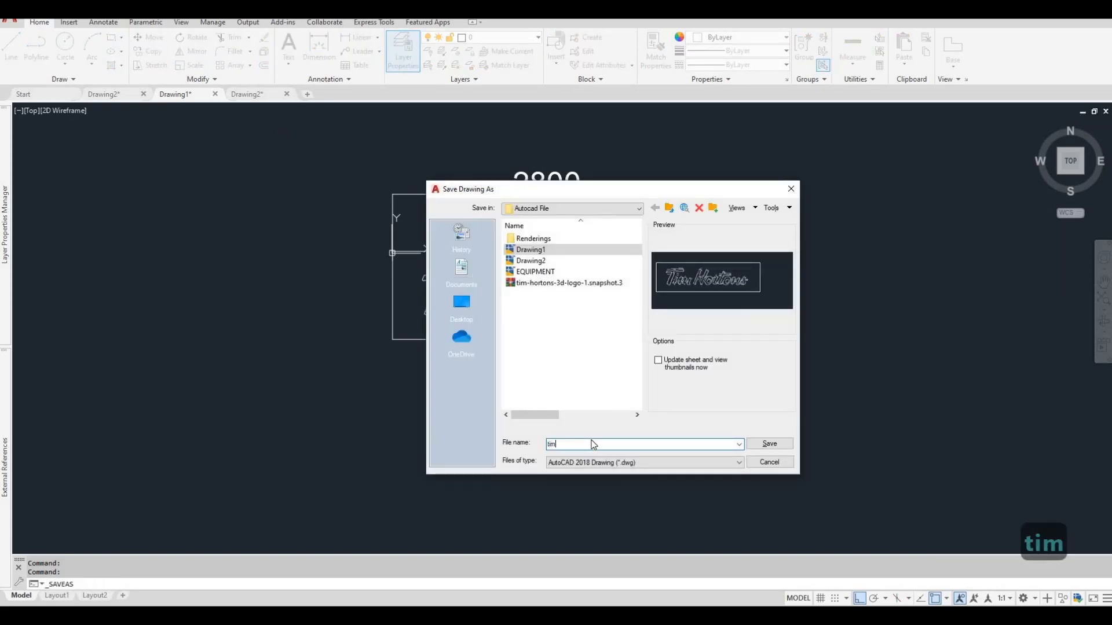
{"action": "type", "text": " horto"}
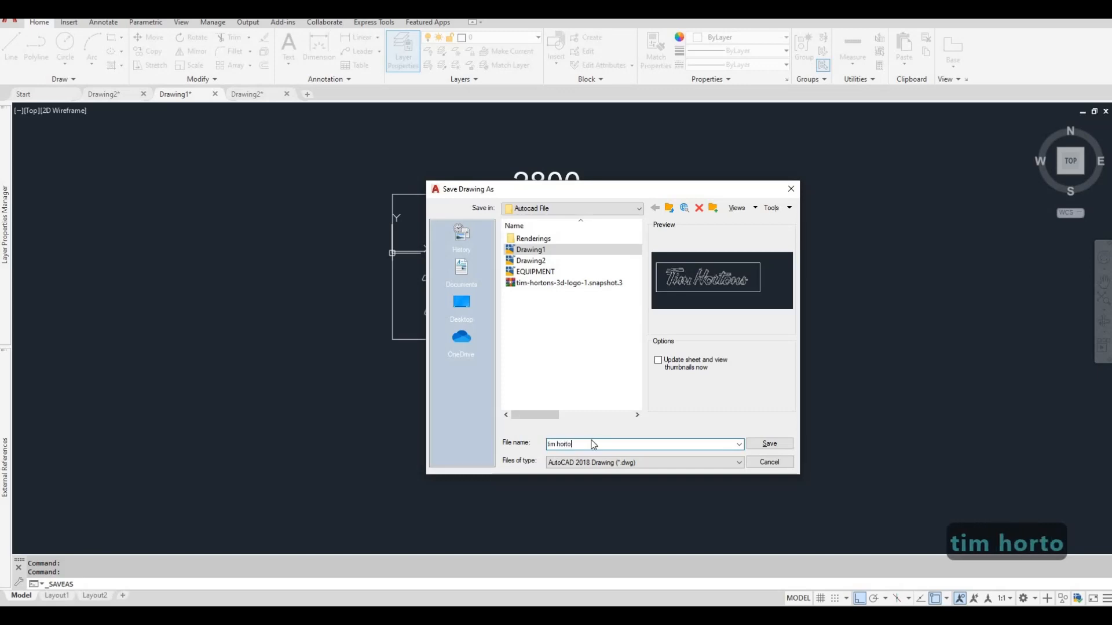
{"action": "type", "text": "ns logo"}
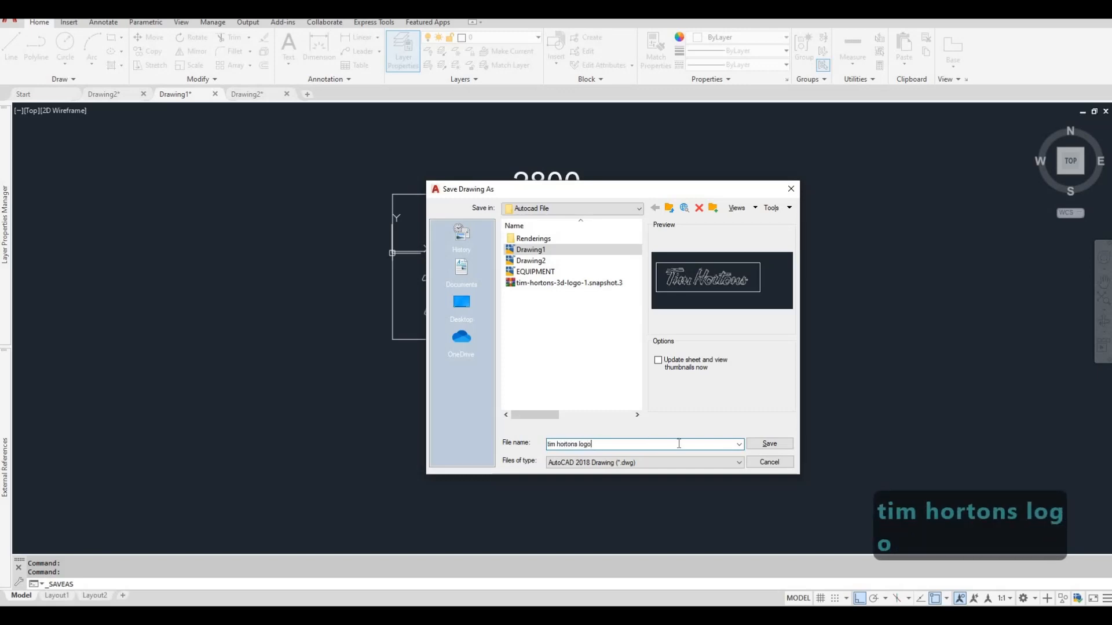
{"action": "left_click", "coordinate": [778, 444]}
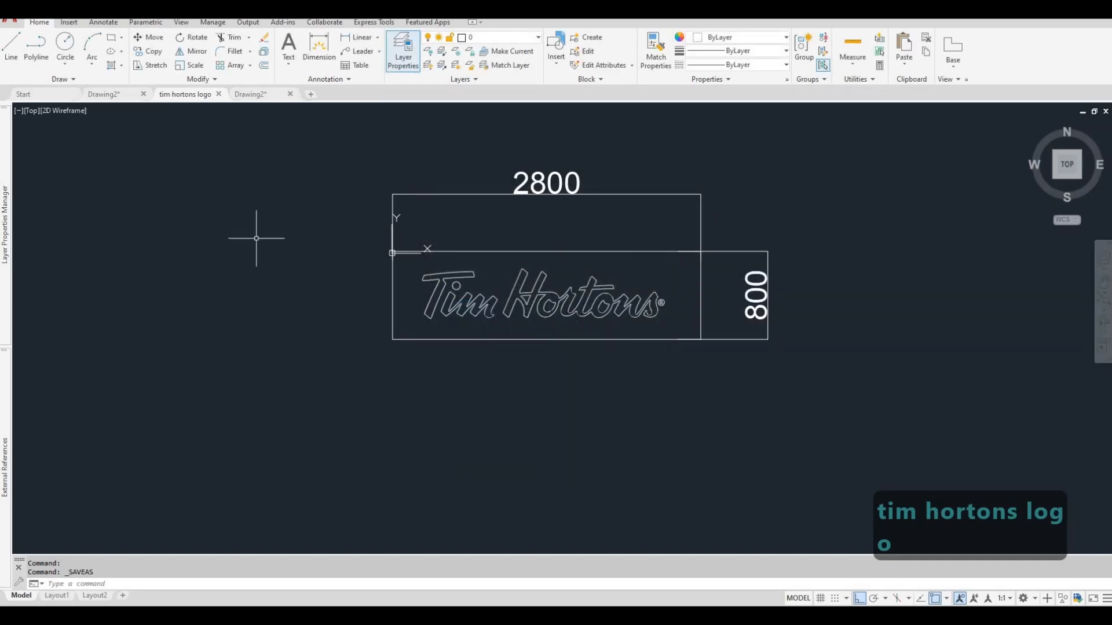
Delete both dimensions and all the rectangular frame lines around the Tim Hortons lettering, and save the drawing.
{"action": "middle_click_drag", "start_coordinate": [457, 305], "coordinate": [452, 310]}
{"action": "left_click", "coordinate": [788, 397]}
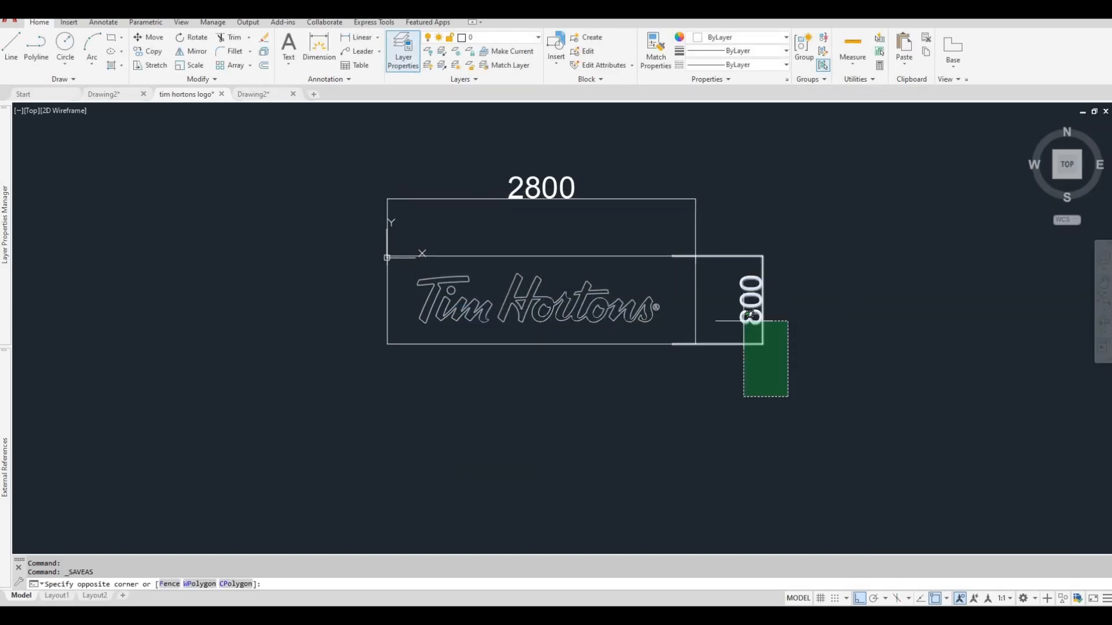
{"action": "left_click", "coordinate": [685, 251]}
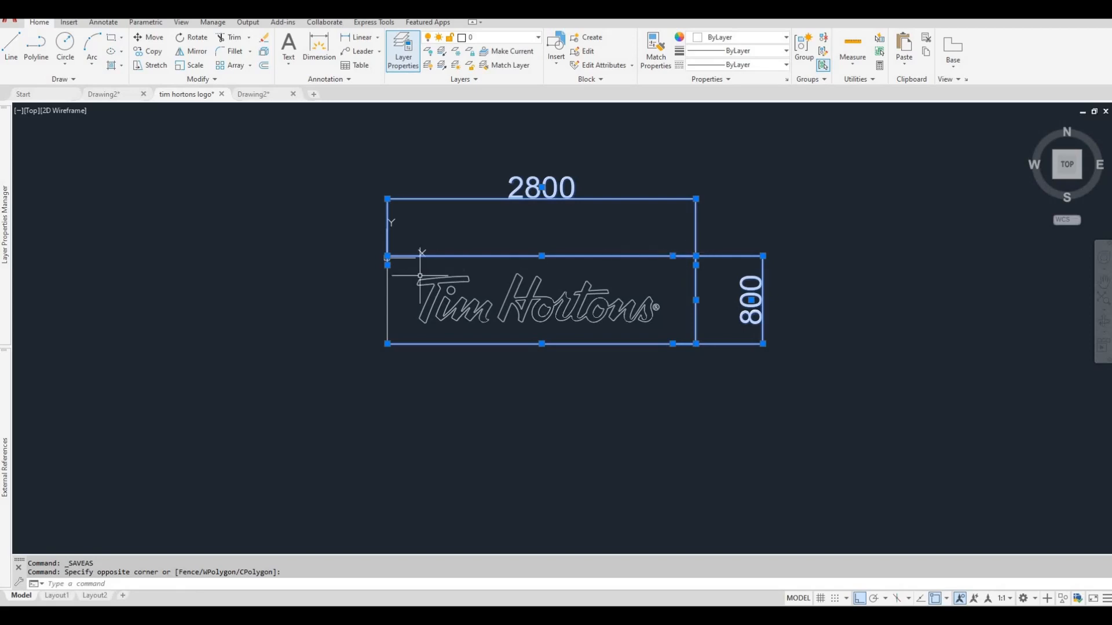
{"action": "key", "text": "Delete"}
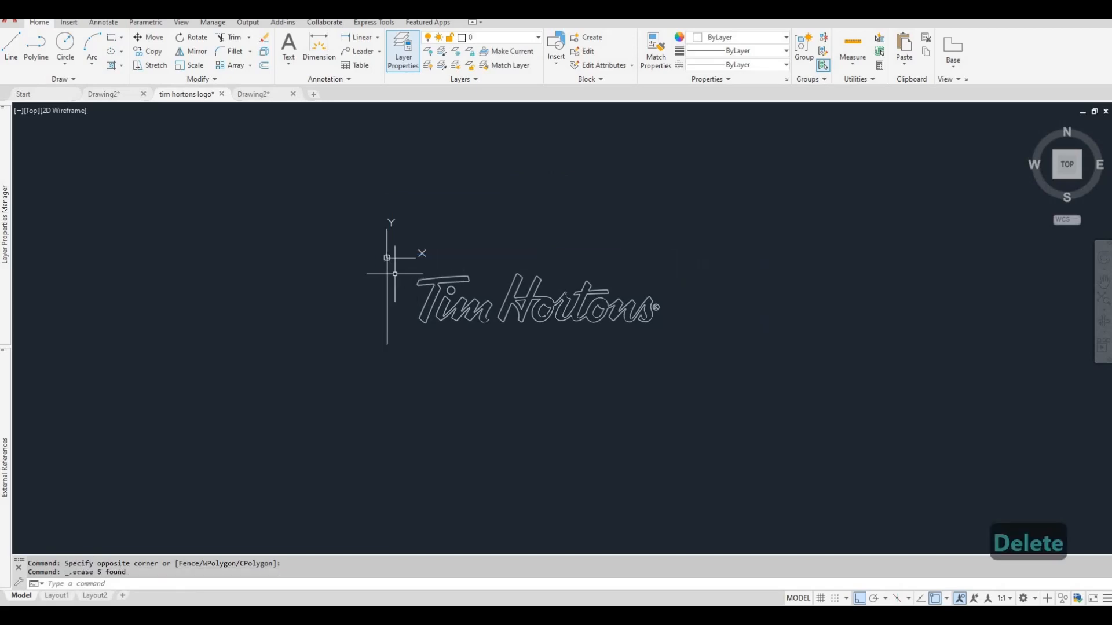
{"action": "left_click", "coordinate": [391, 291]}
{"action": "left_click", "coordinate": [366, 261]}
{"action": "key", "text": "Delete"}
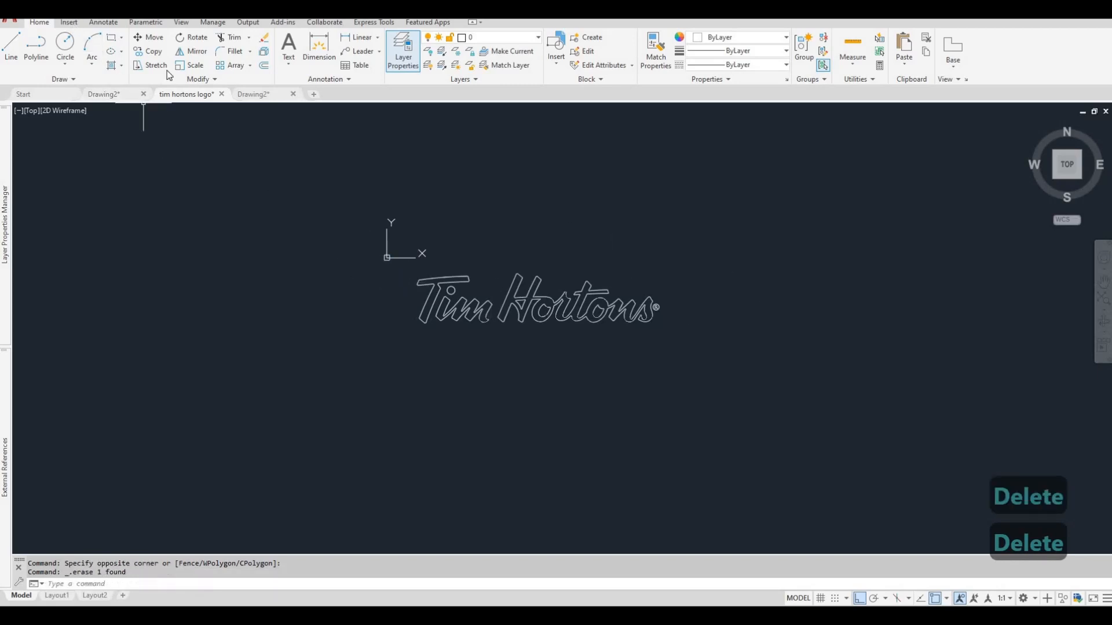
{"action": "key", "text": "ctrl+s"}
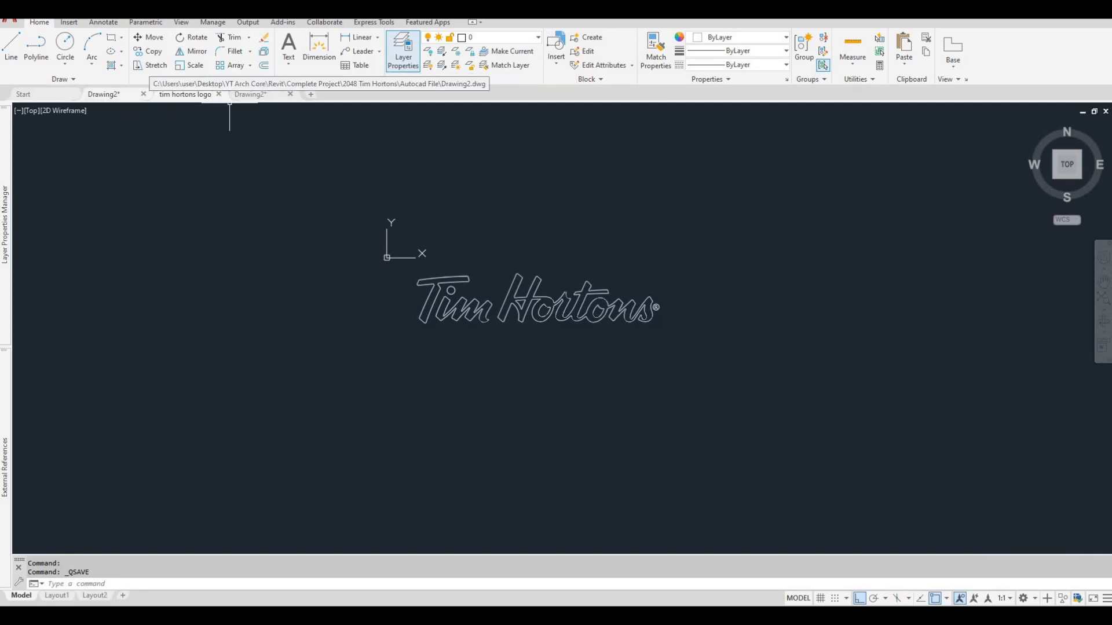
Switch to the first Drawing2 file and examine the oval Always Fresh Tim Hortons logo outlines.
{"action": "left_click", "coordinate": [104, 94]}
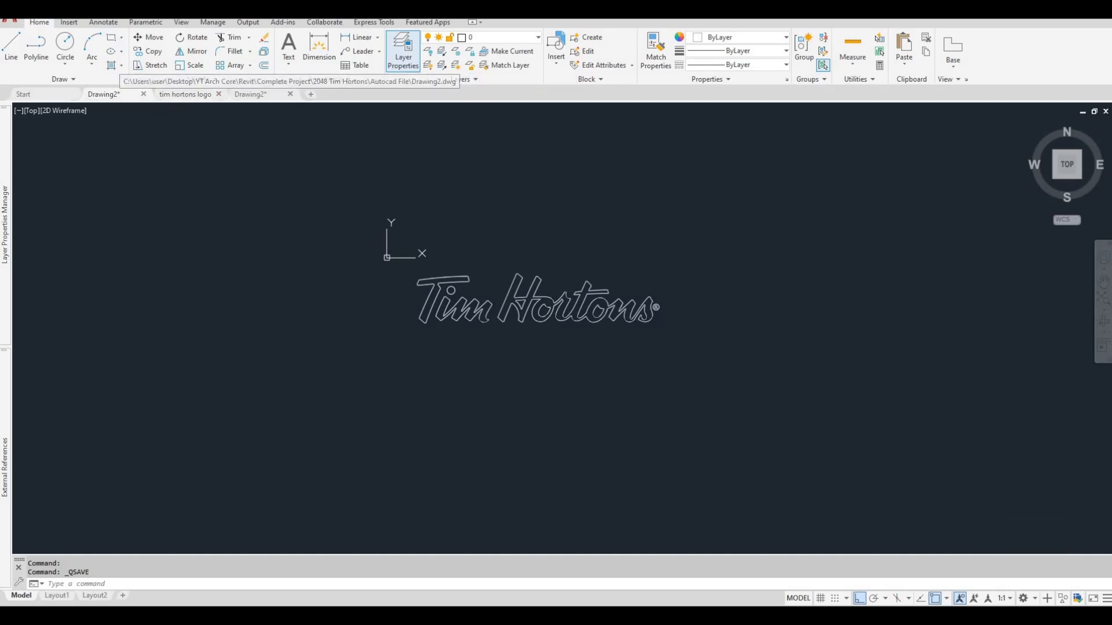
{"action": "scroll", "coordinate": [503, 293], "scroll_direction": "up", "scroll_amount": 5}
{"action": "key", "text": "Escape"}
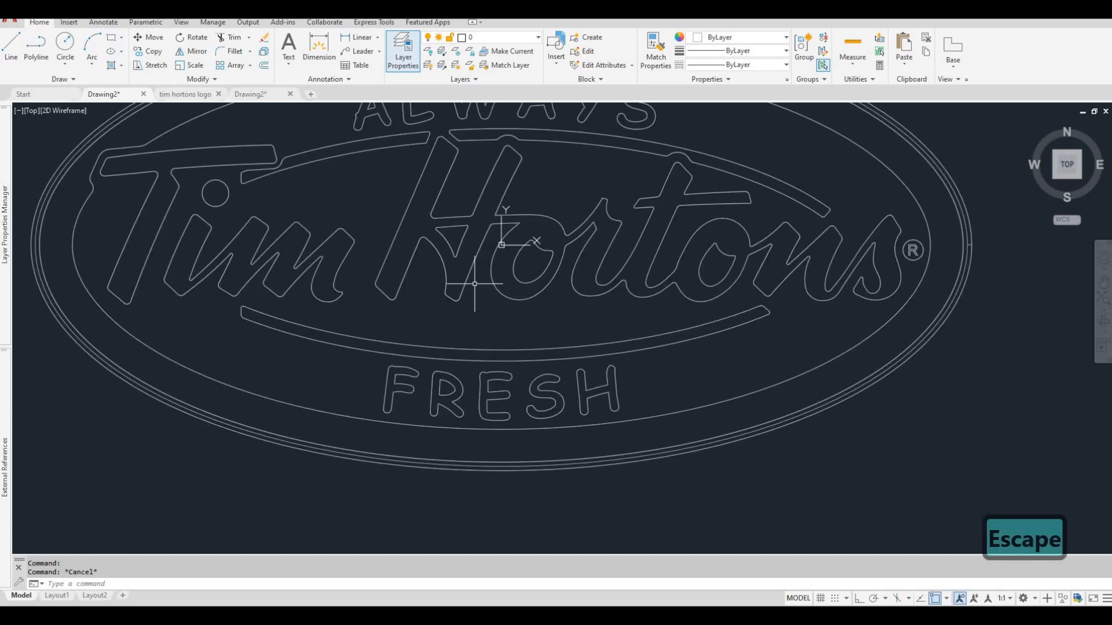
{"action": "scroll", "coordinate": [480, 286], "scroll_direction": "down", "scroll_amount": 5}
{"action": "middle_click_drag", "start_coordinate": [399, 273], "coordinate": [423, 258]}
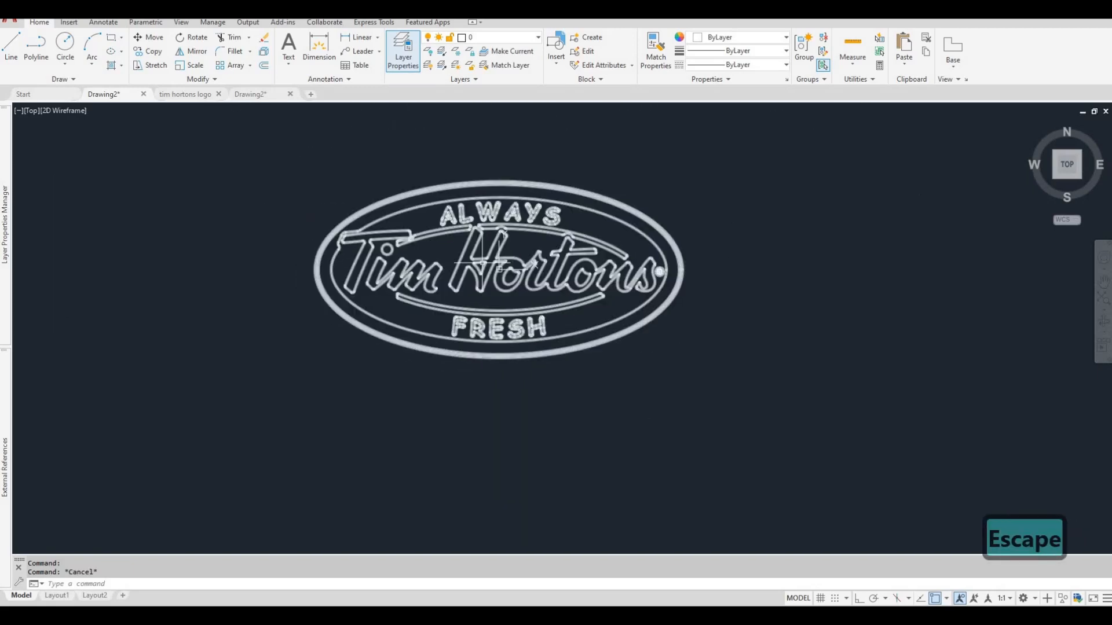
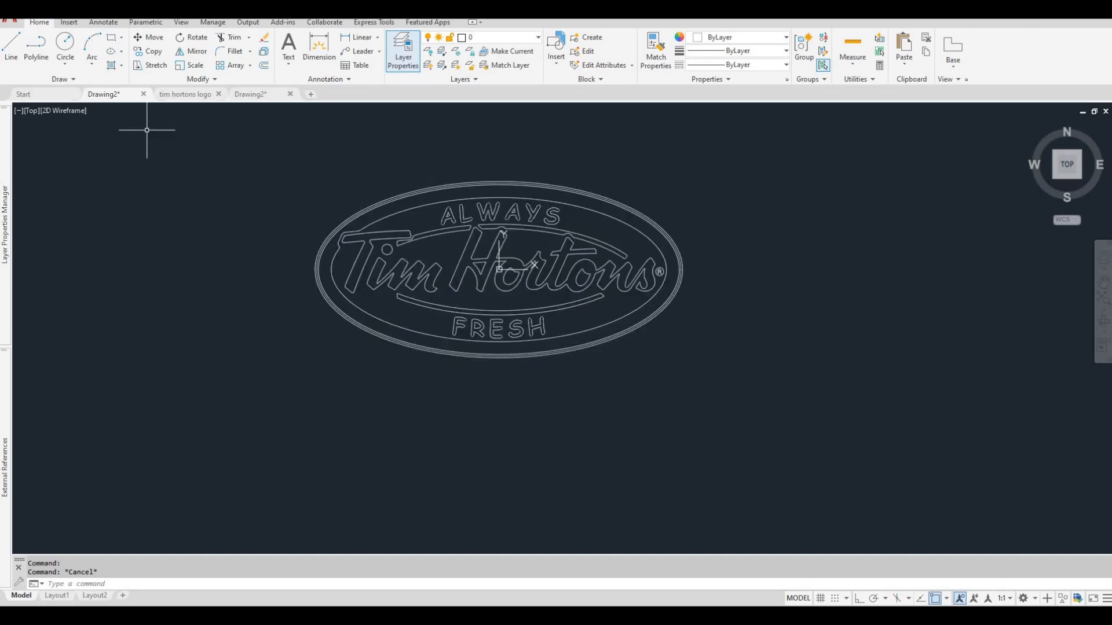
Save the oval Always Fresh Tim Hortons drawing in the Autocad File folder under the name "tim hortons logo 2".
{"action": "key", "text": "ctrl+shift+s"}
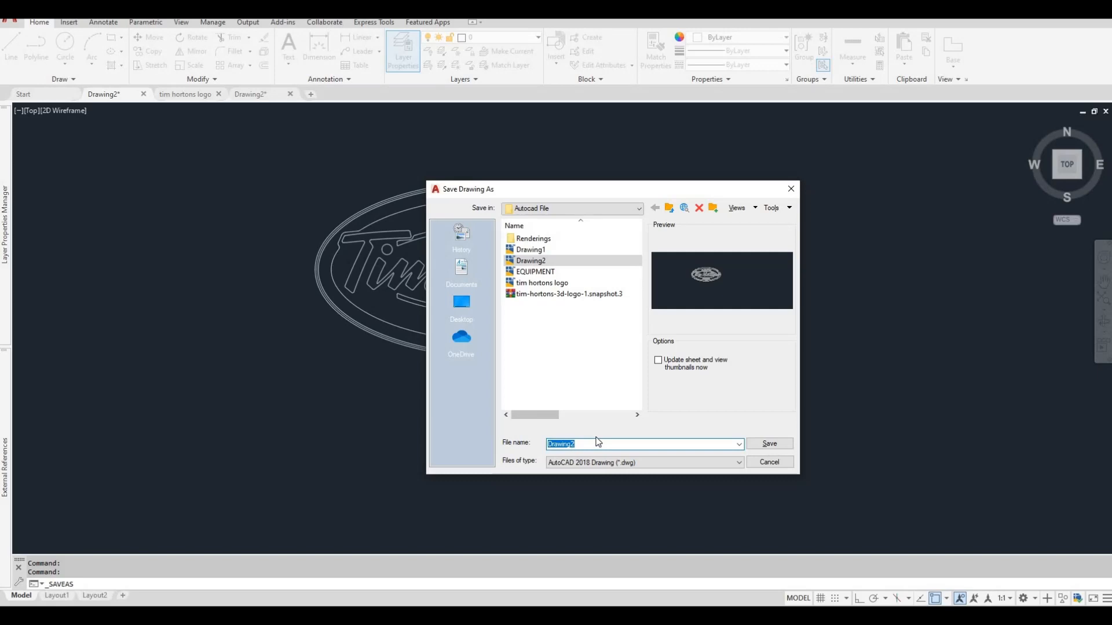
{"action": "left_click", "coordinate": [551, 283]}
{"action": "left_click_drag", "start_coordinate": [607, 444], "coordinate": [547, 444]}
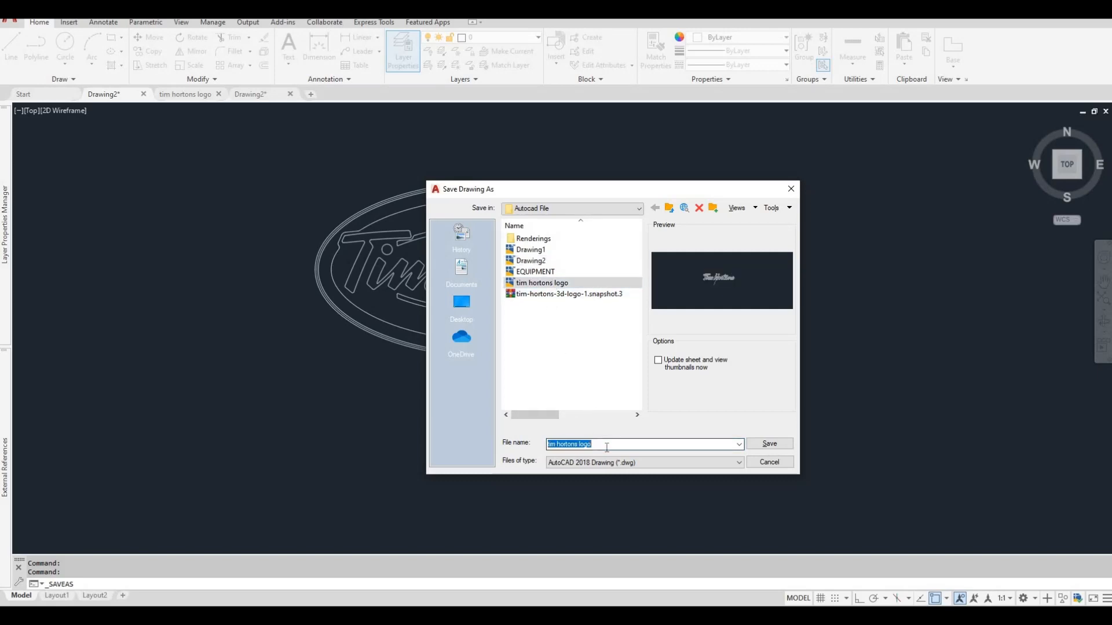
{"action": "key", "text": "BackSpace"}
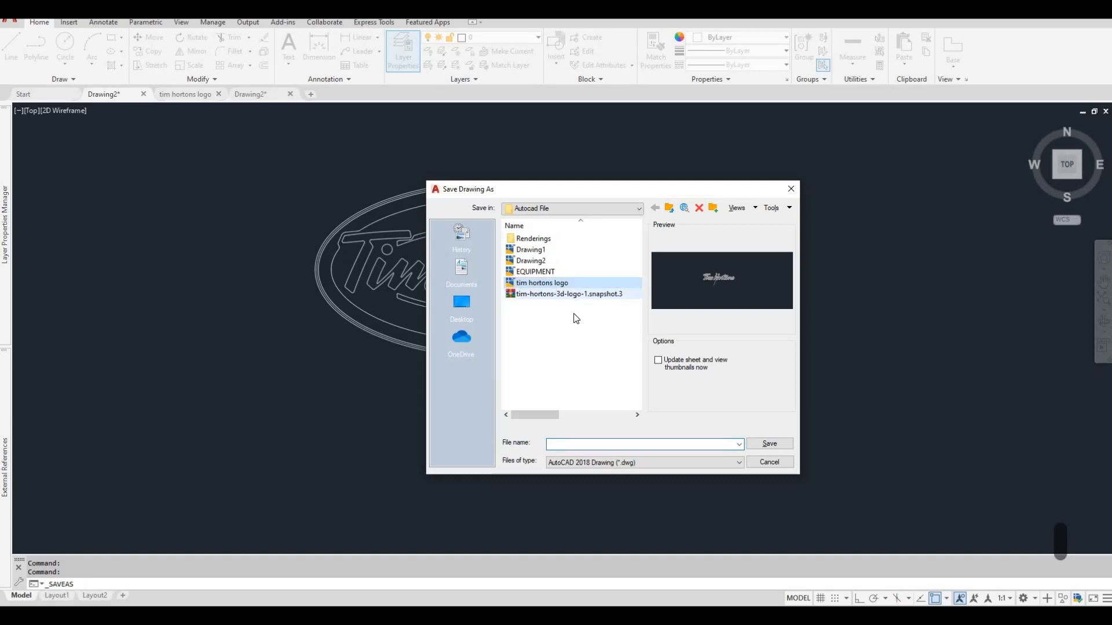
{"action": "type", "text": "tim hortons logo"}
{"action": "left_click", "coordinate": [608, 444]}
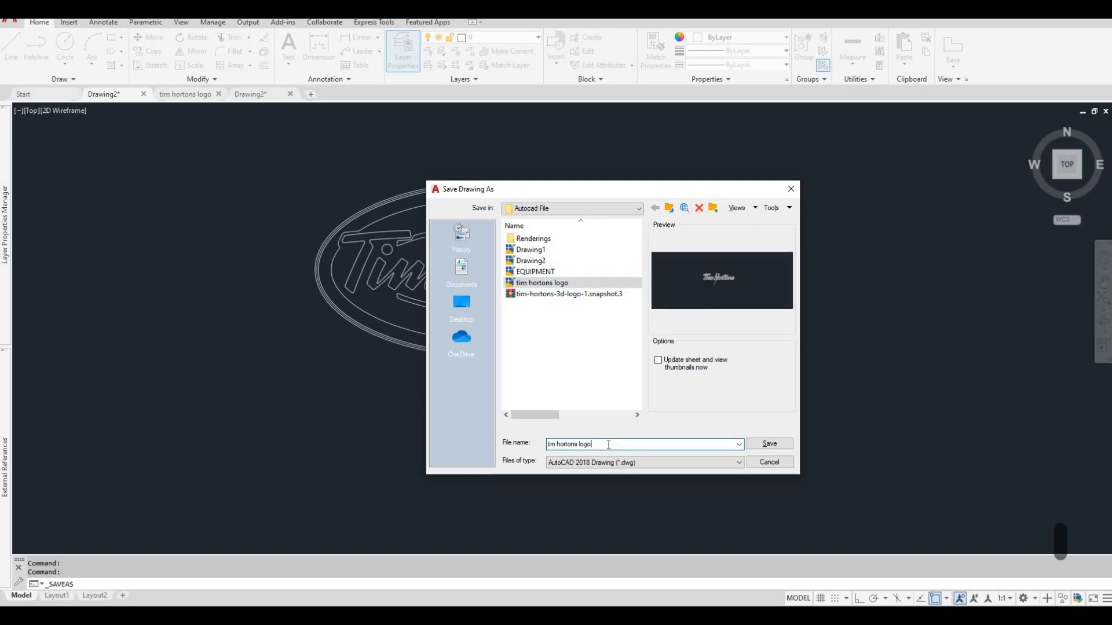
{"action": "type", "text": "2"}
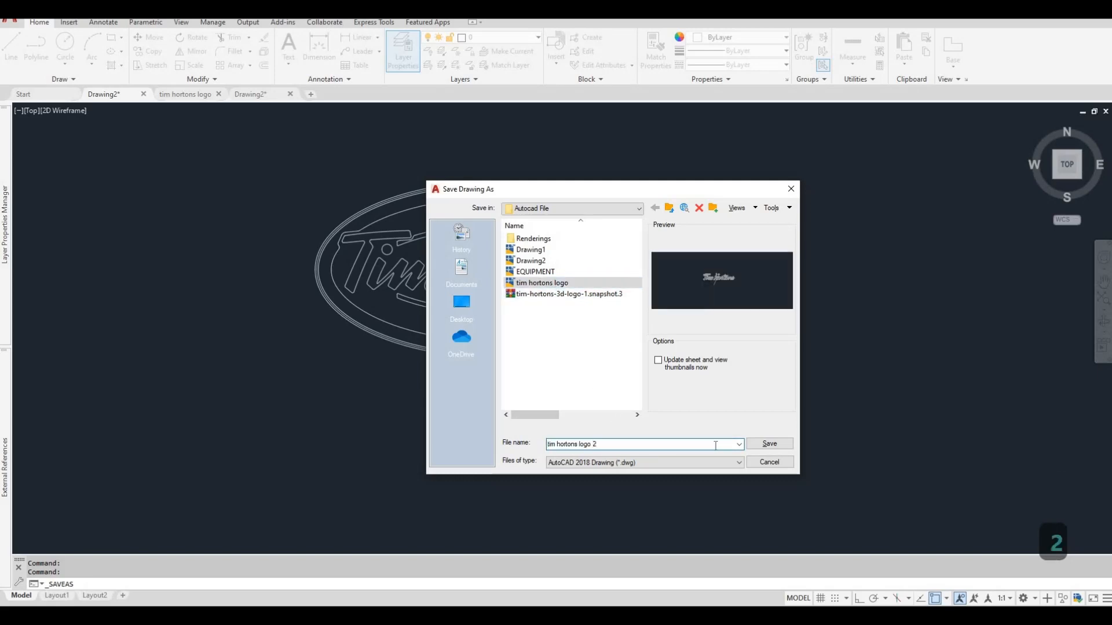
{"action": "left_click", "coordinate": [779, 445]}
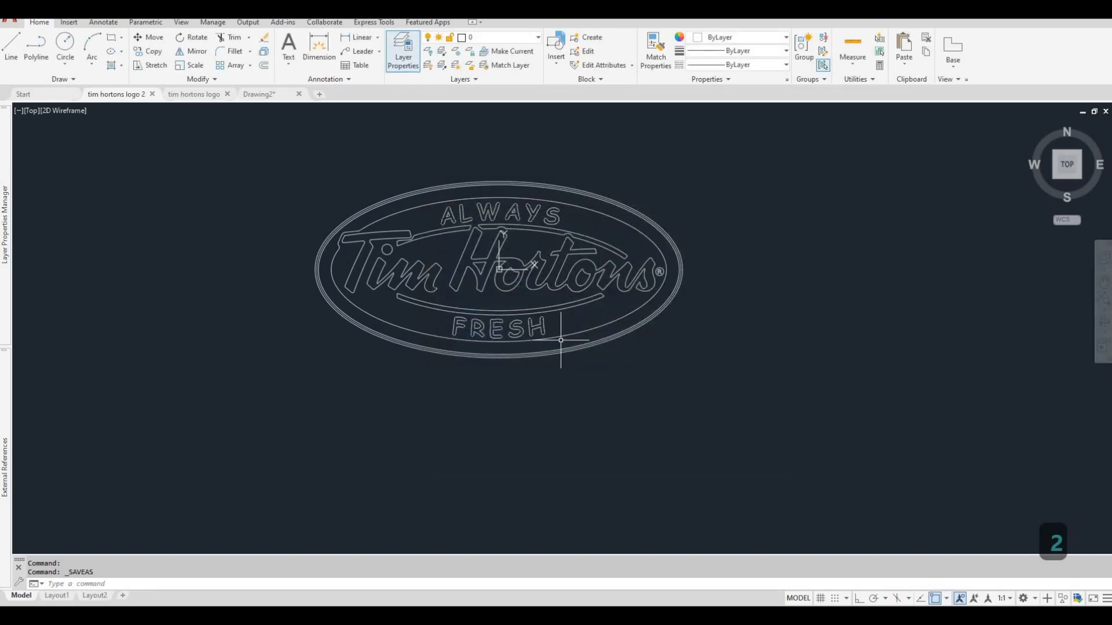
Erase the leftover Tim letter outlines in the remaining Drawing2 file and close that drawing.
{"action": "left_click", "coordinate": [259, 94]}
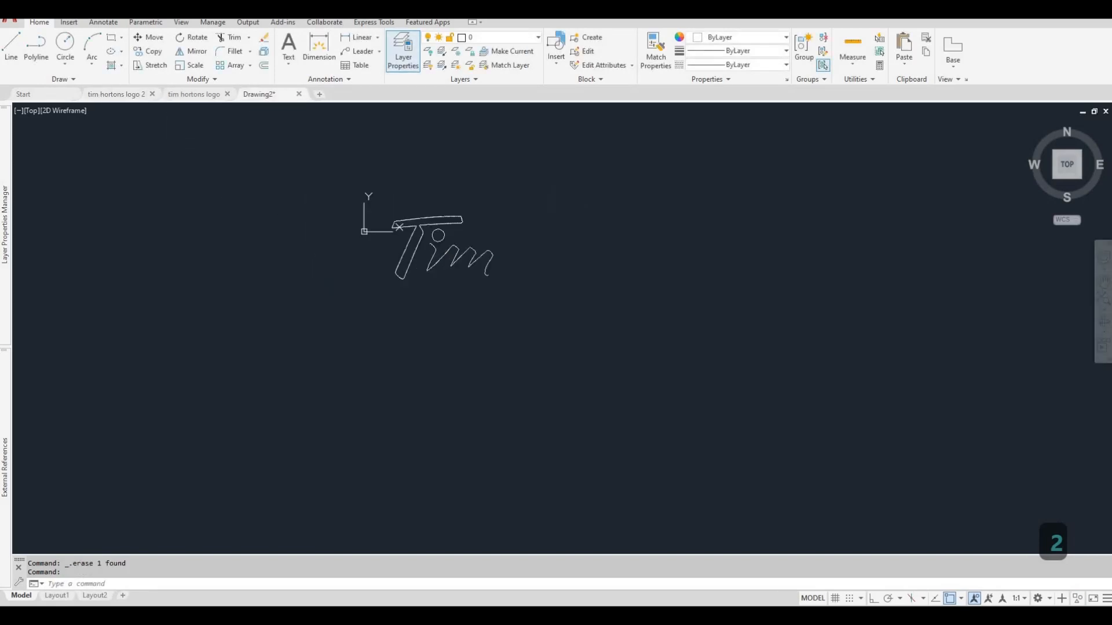
{"action": "scroll", "coordinate": [417, 228], "scroll_direction": "up", "scroll_amount": 5}
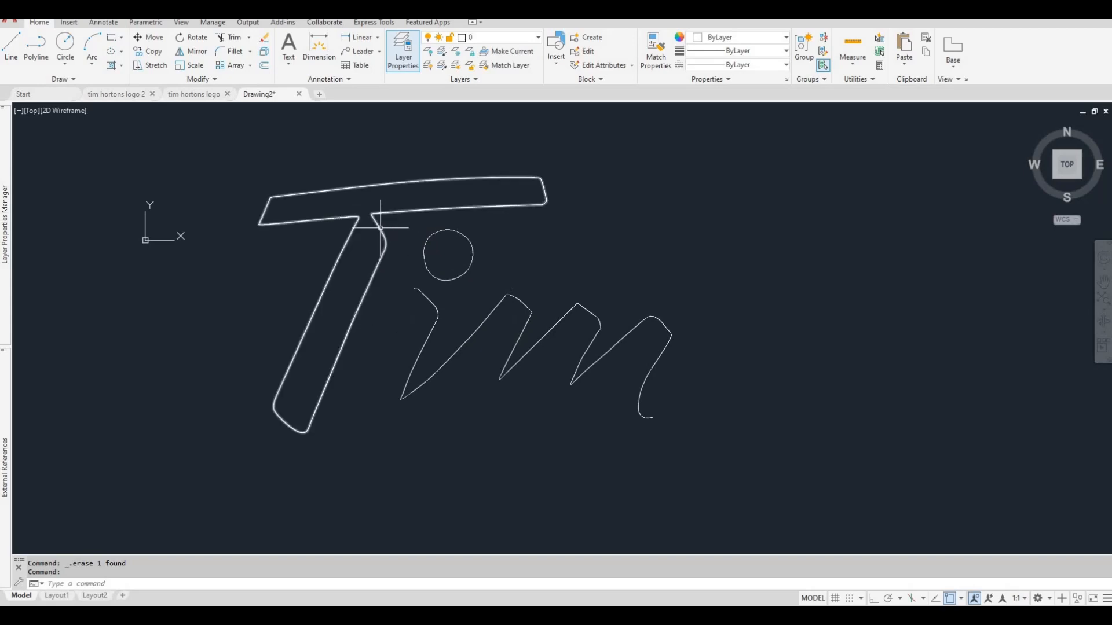
{"action": "scroll", "coordinate": [408, 238], "scroll_direction": "down", "scroll_amount": 5}
{"action": "left_click", "coordinate": [558, 316]}
{"action": "left_click", "coordinate": [358, 218]}
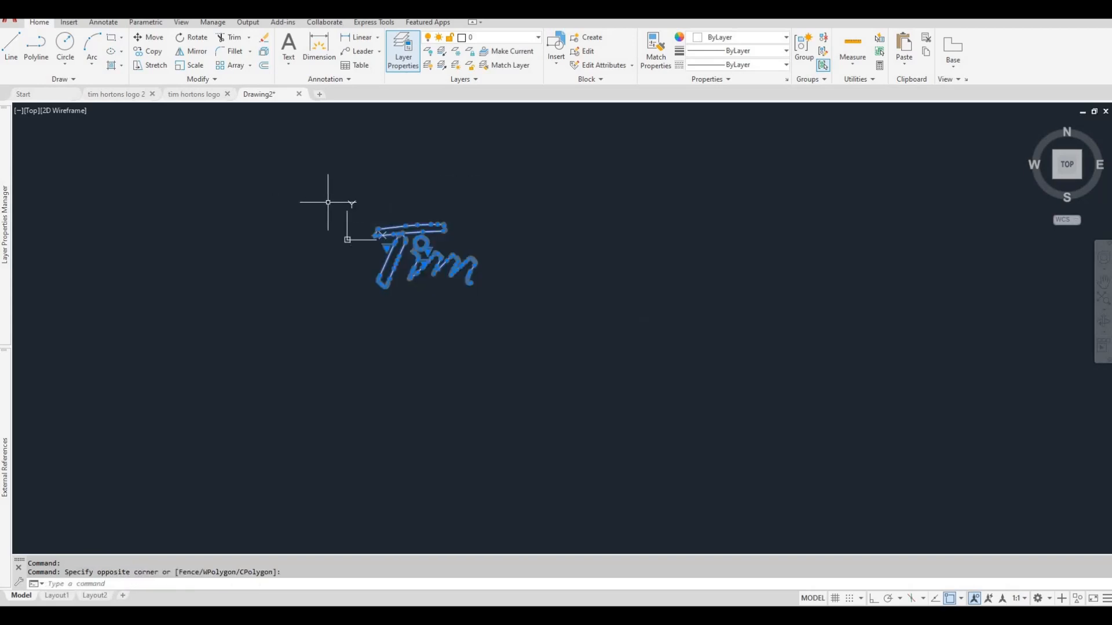
{"action": "key", "text": "Delete"}
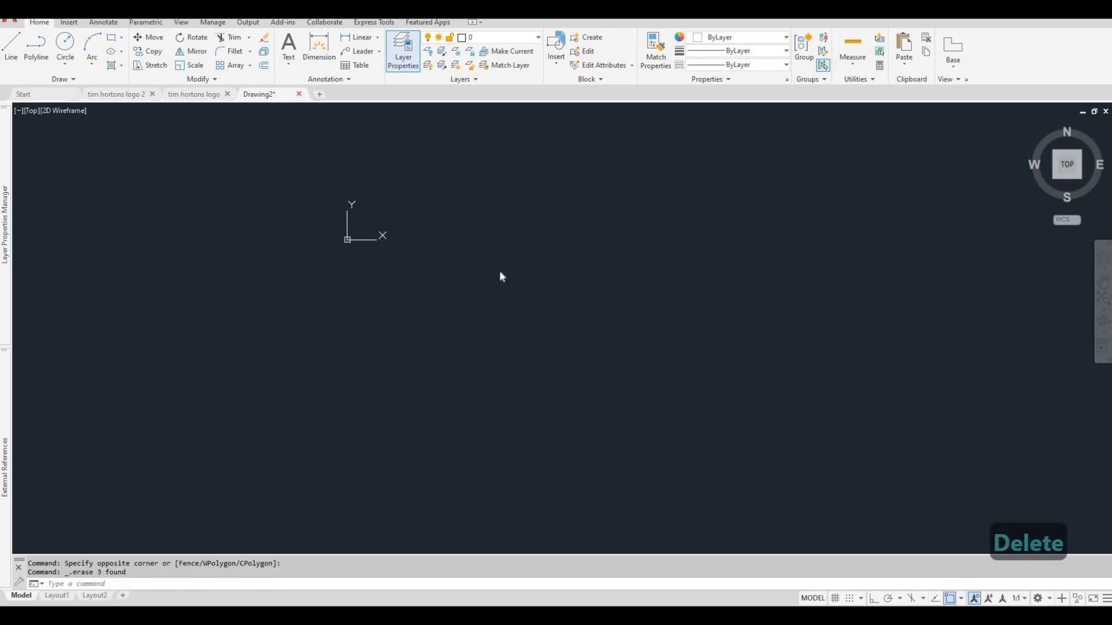
{"action": "left_click", "coordinate": [559, 335]}
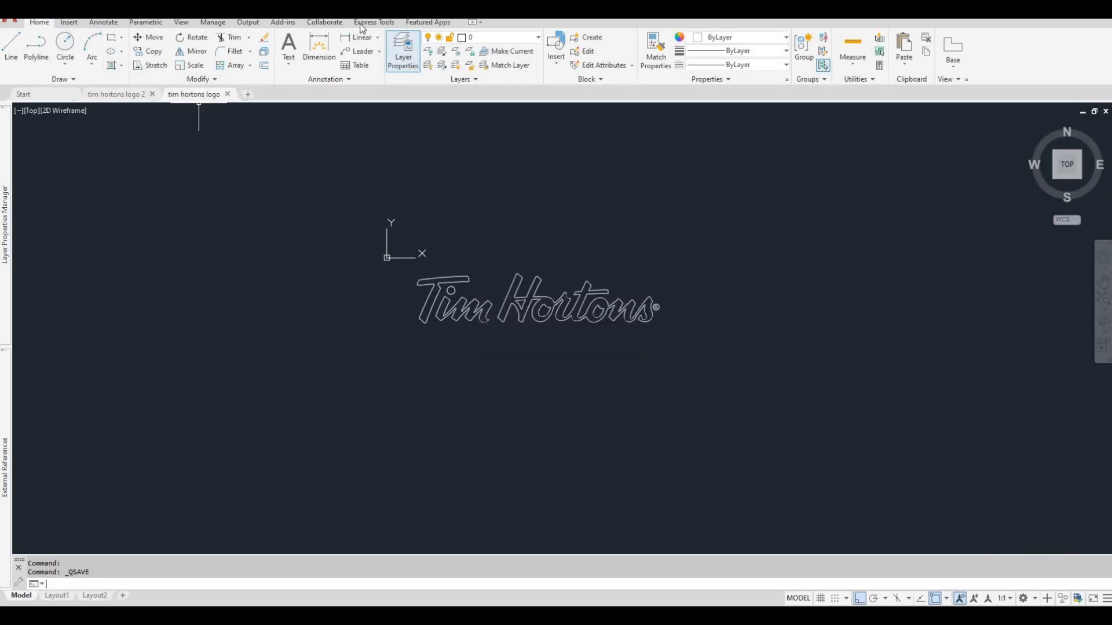
Switch to the Tim Hortons project in Revit, view the front entrance in 3D, and bring up the South elevation.
{"action": "left_click", "coordinate": [1085, 26]}
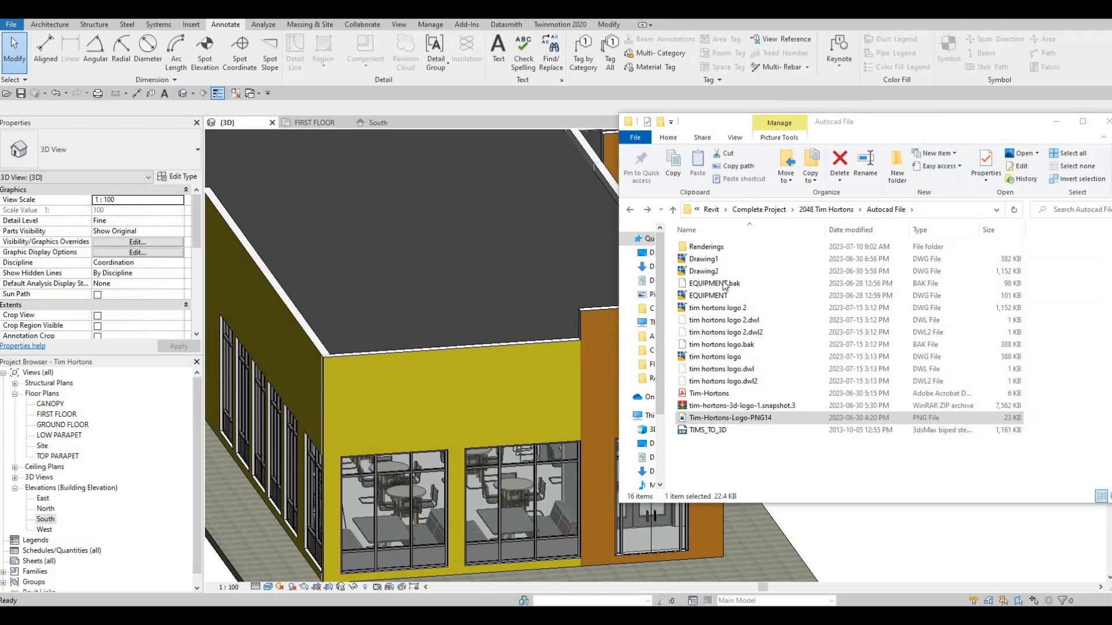
{"action": "scroll", "coordinate": [499, 289], "scroll_direction": "down", "scroll_amount": 2}
{"action": "left_click", "coordinate": [574, 311]}
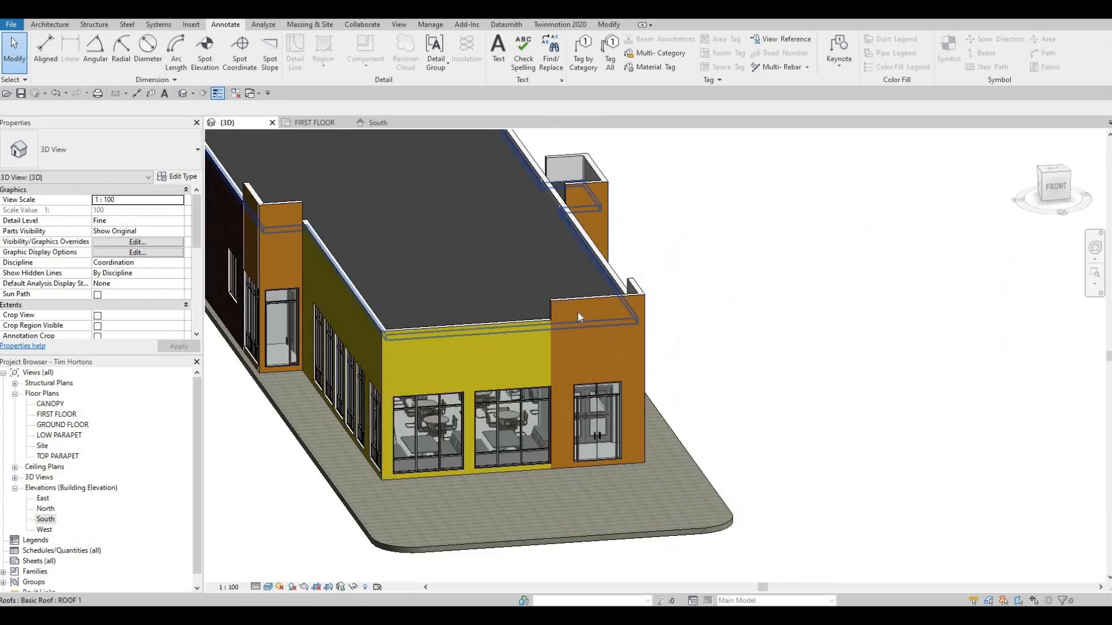
{"action": "middle_click_drag", "start_coordinate": [622, 321], "coordinate": [591, 292], "text": "shift"}
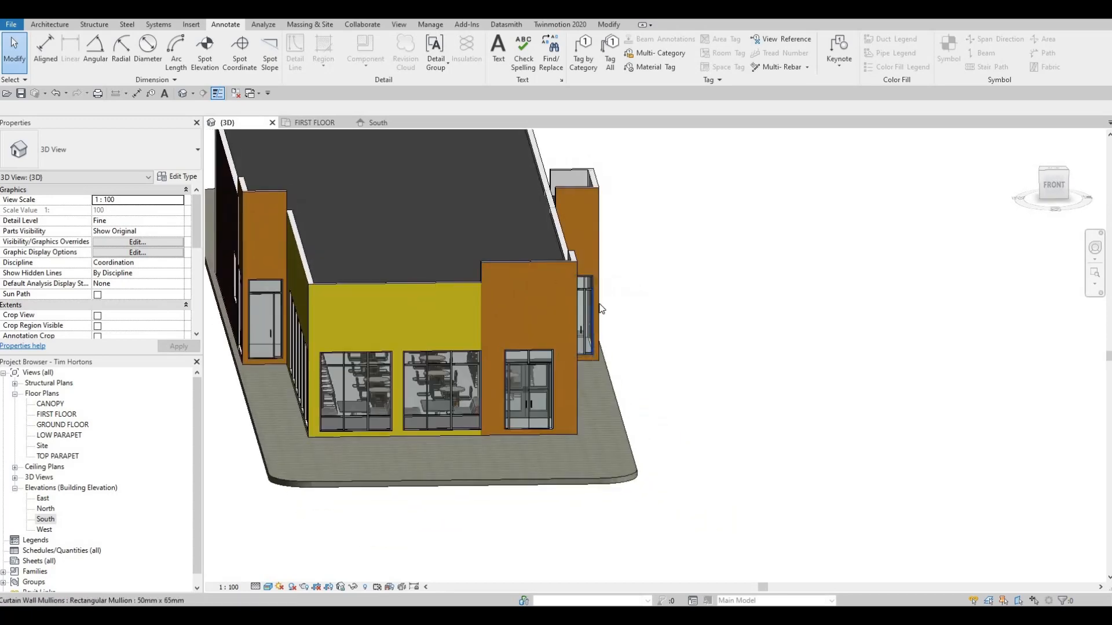
{"action": "left_click", "coordinate": [377, 122]}
{"action": "scroll", "coordinate": [513, 277], "scroll_direction": "down", "scroll_amount": 5}
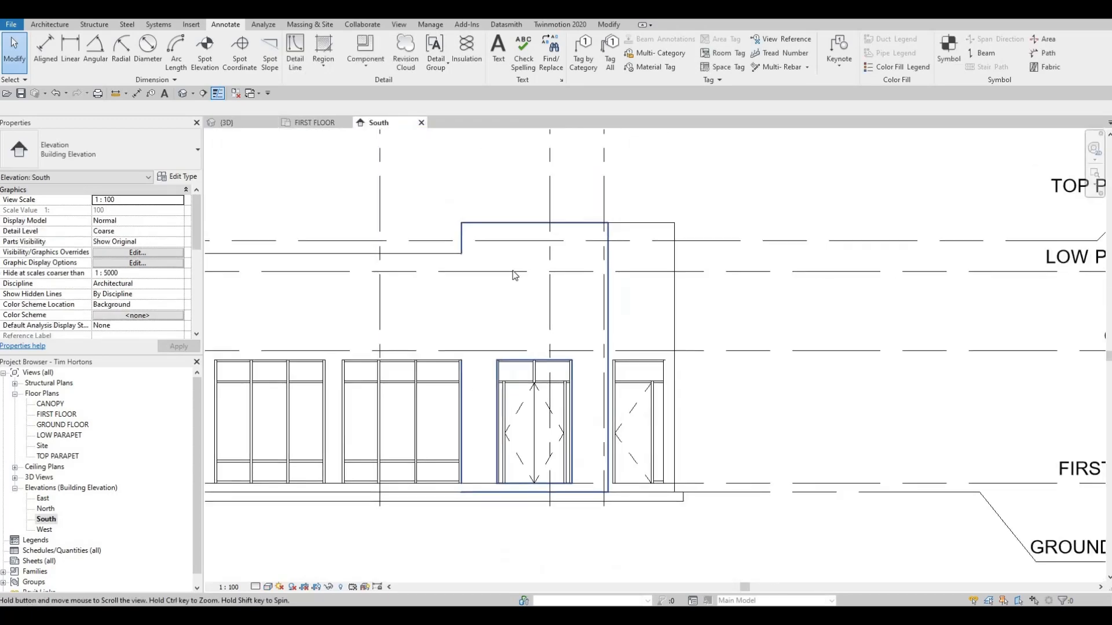
{"action": "middle_click_drag", "start_coordinate": [331, 207], "coordinate": [336, 215]}
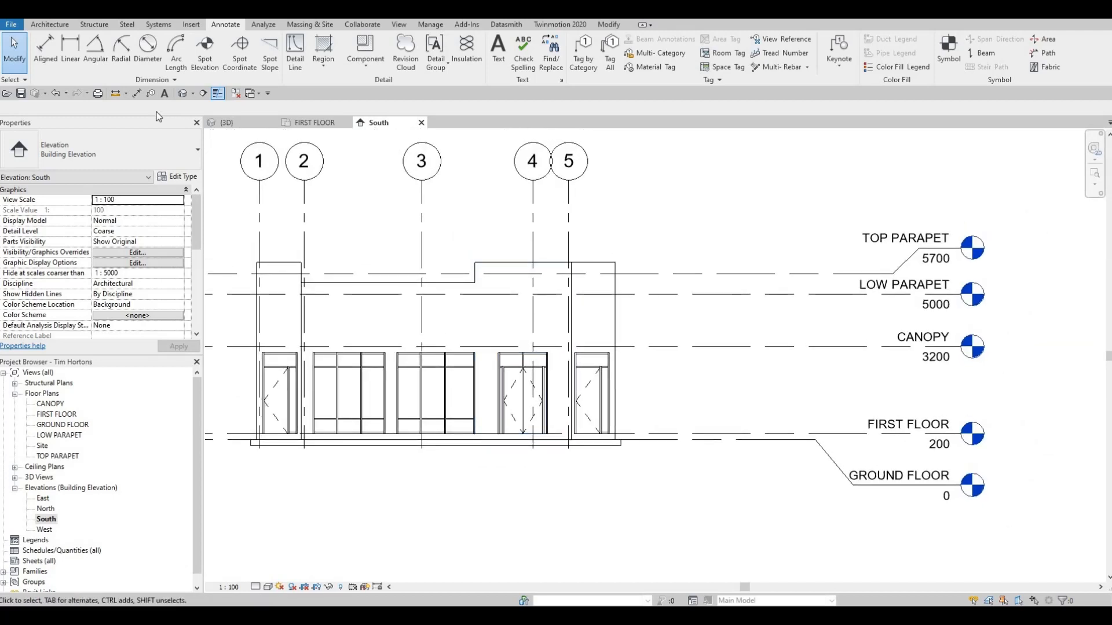
{"action": "left_click", "coordinate": [195, 25]}
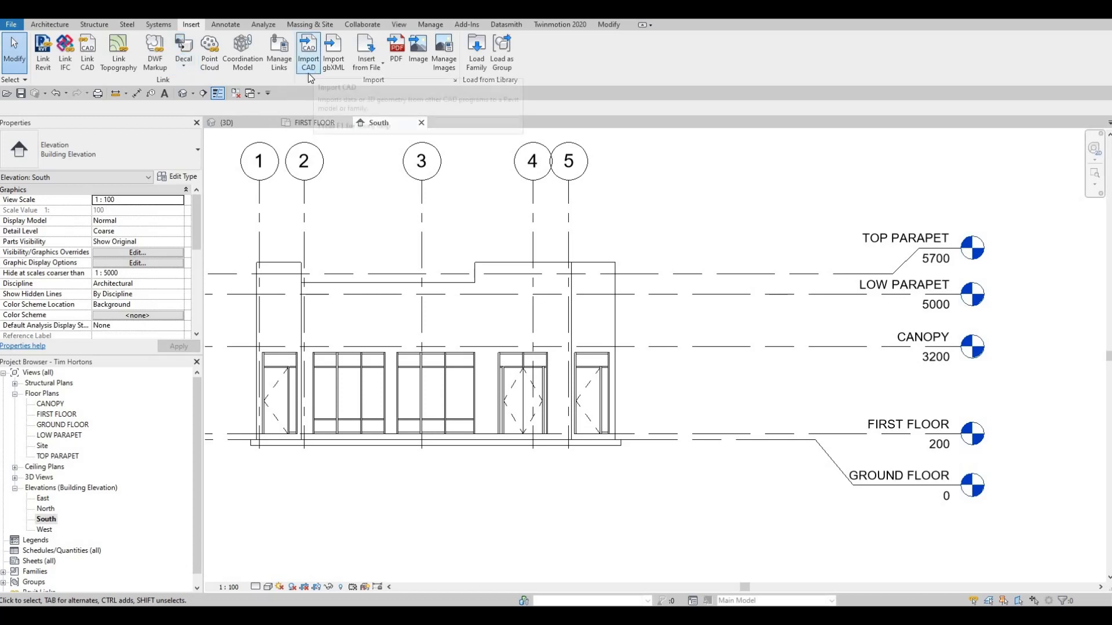
{"action": "key", "text": "F1"}
{"action": "key", "text": "F1"}
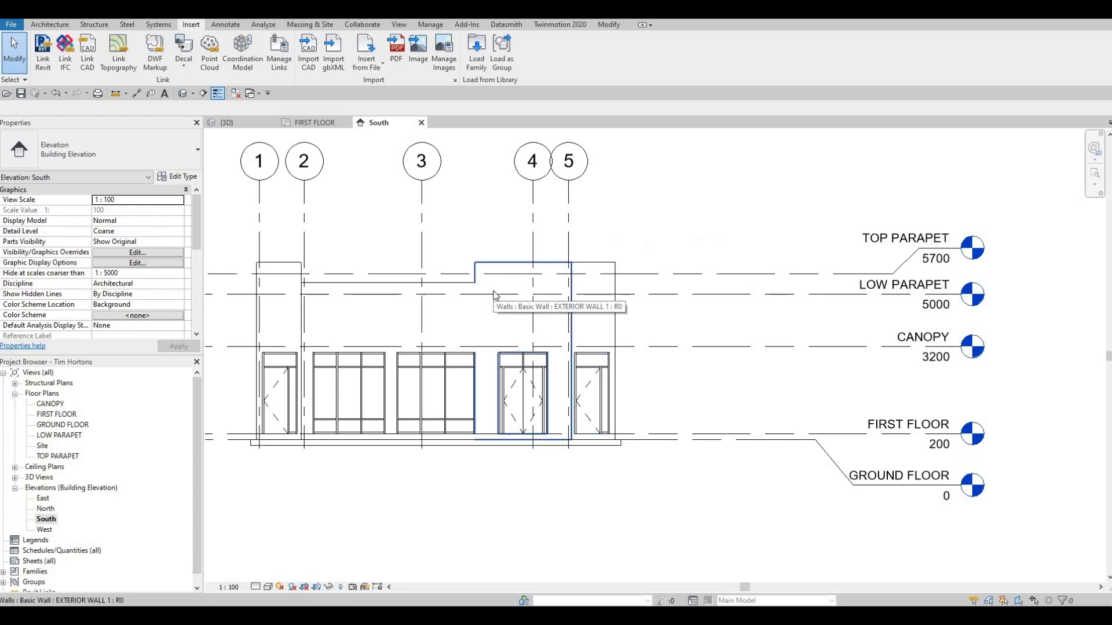
{"action": "scroll", "coordinate": [494, 295], "scroll_direction": "up", "scroll_amount": 2}
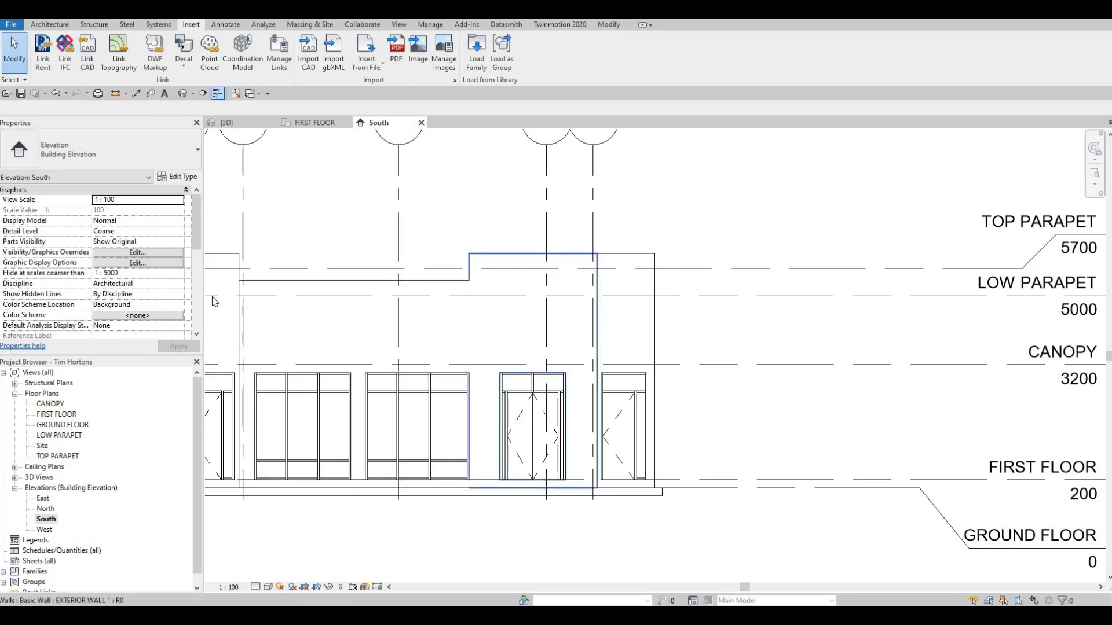
Open the FIRST FLOOR plan and examine the building layout as an alternative view for the logo import.
{"action": "left_click", "coordinate": [58, 414]}
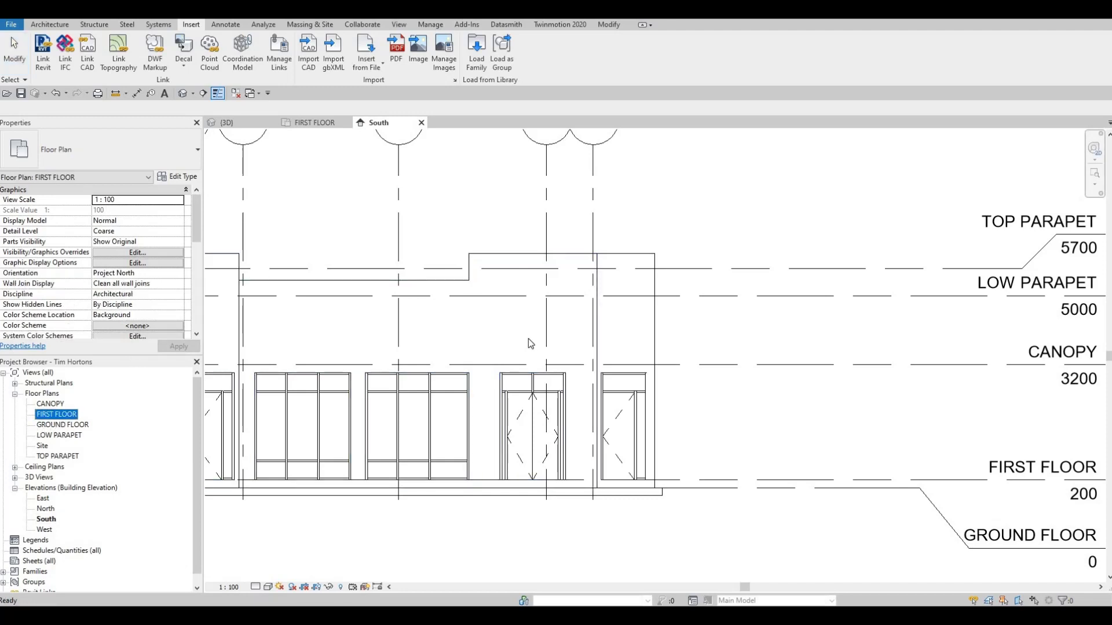
{"action": "scroll", "coordinate": [669, 329], "scroll_direction": "down", "scroll_amount": 2}
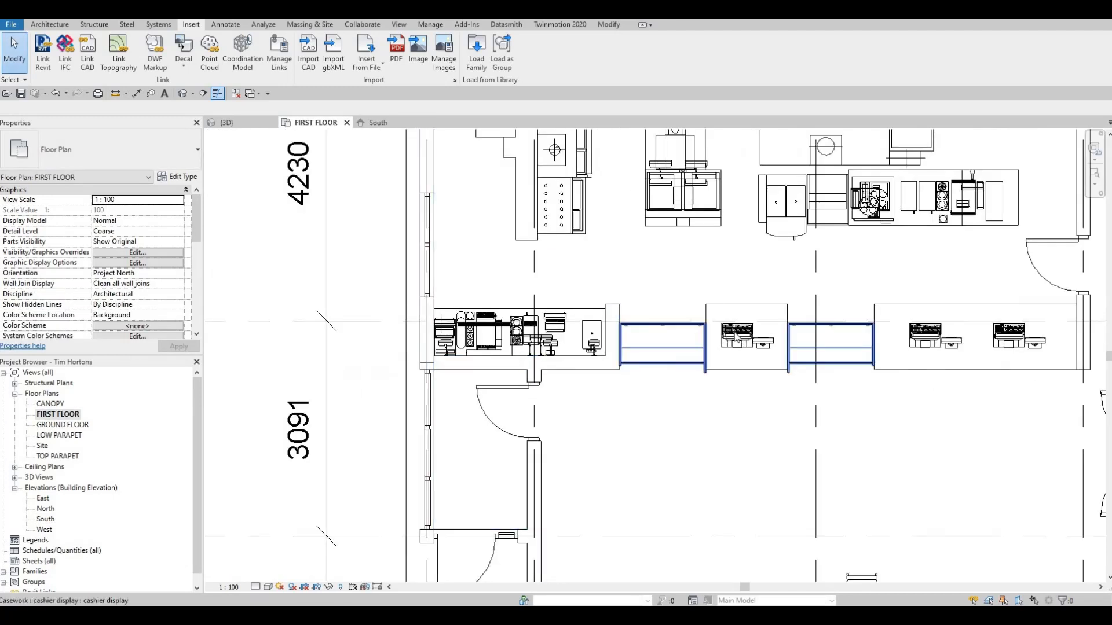
{"action": "left_click", "coordinate": [670, 214]}
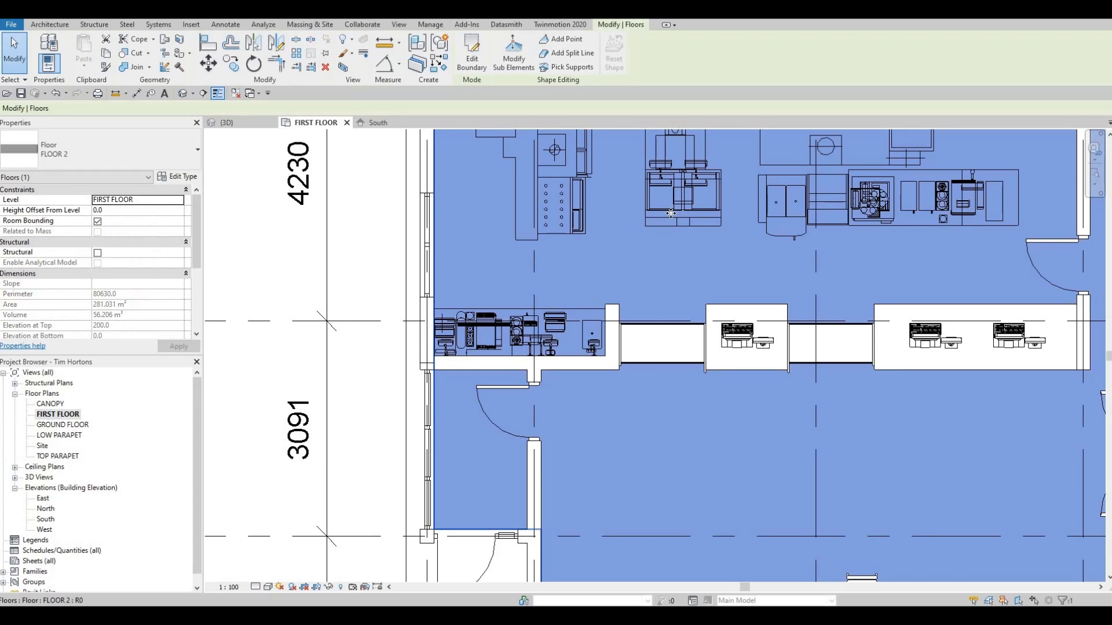
{"action": "key", "text": "Escape"}
{"action": "left_click", "coordinate": [666, 215]}
{"action": "key", "text": "Escape"}
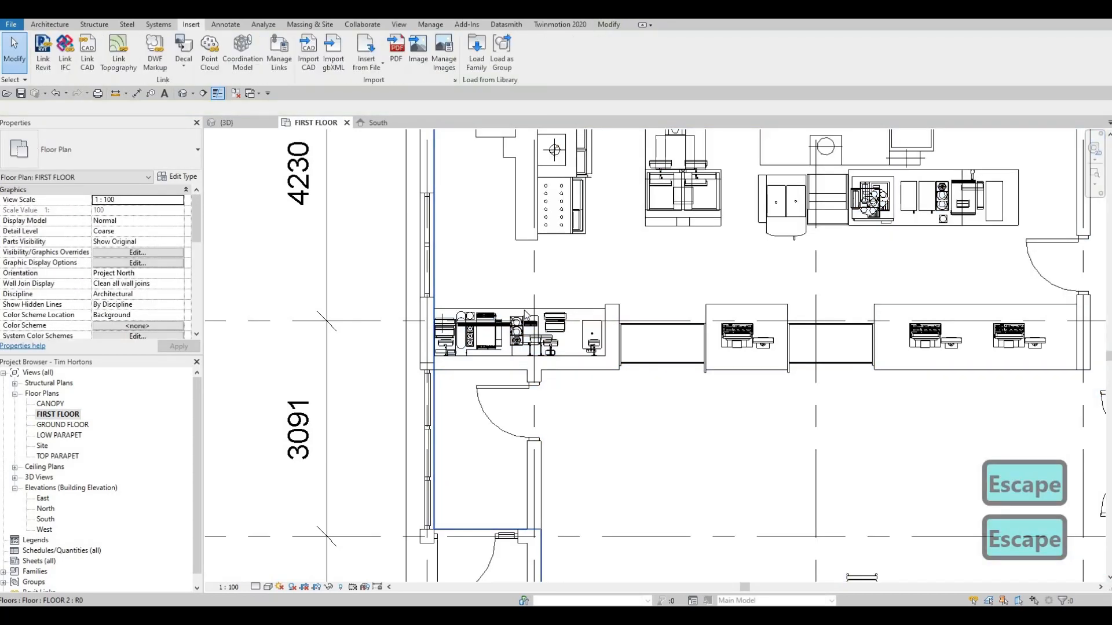
{"action": "scroll", "coordinate": [526, 316], "scroll_direction": "down", "scroll_amount": 5}
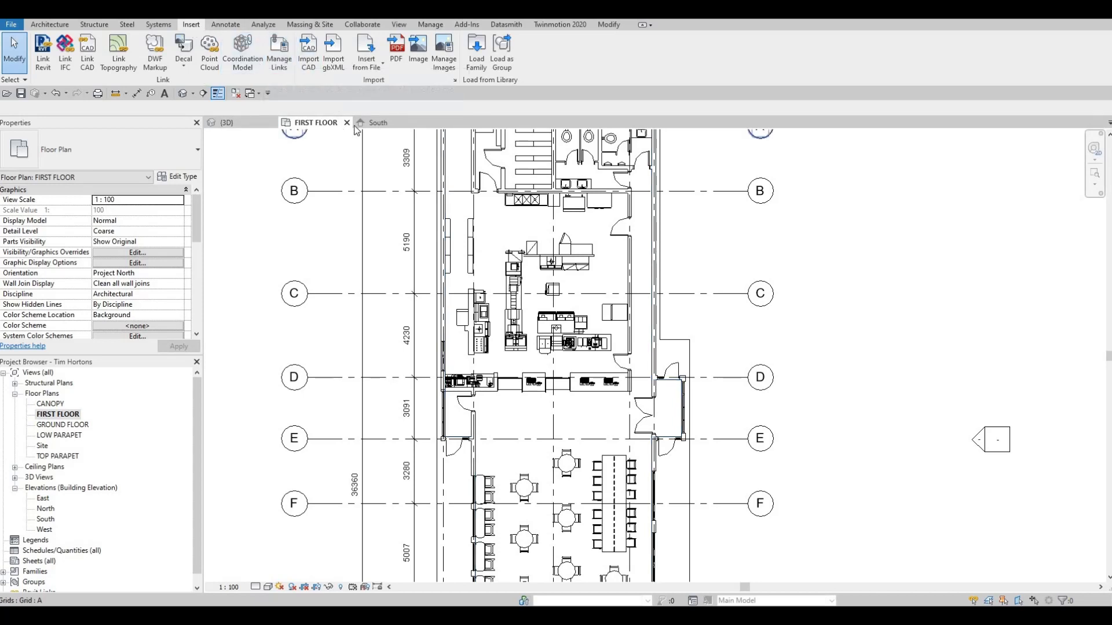
For a CAD import in the South elevation, pick tim hortons logo.dwg from the Autocad File folder, set colors to Black and White, and close the dialog.
{"action": "left_click", "coordinate": [378, 122]}
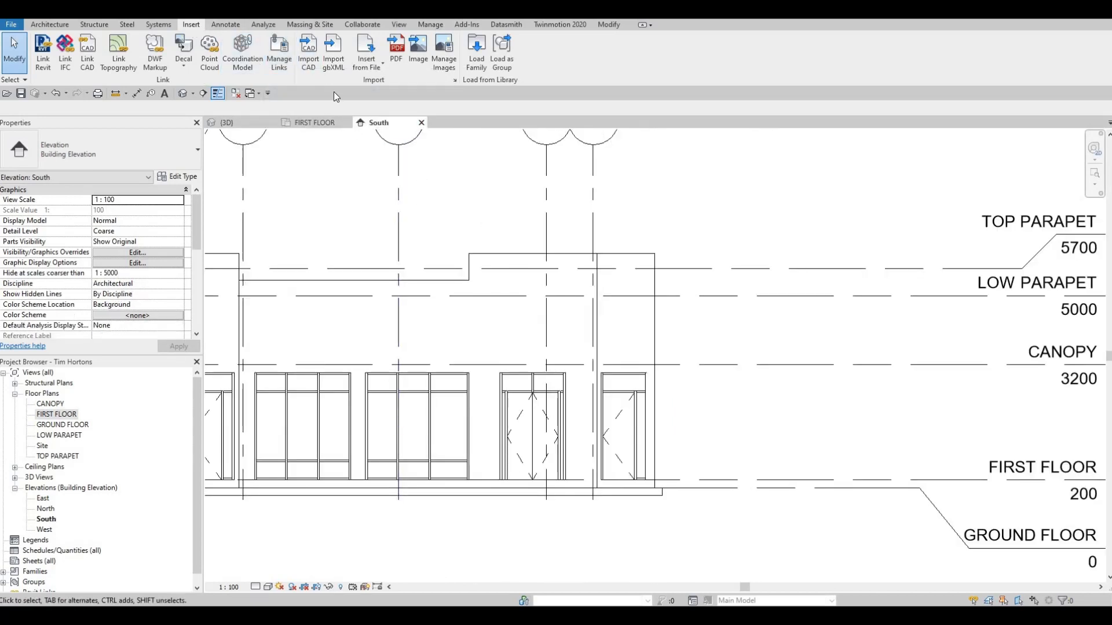
{"action": "left_click", "coordinate": [312, 66]}
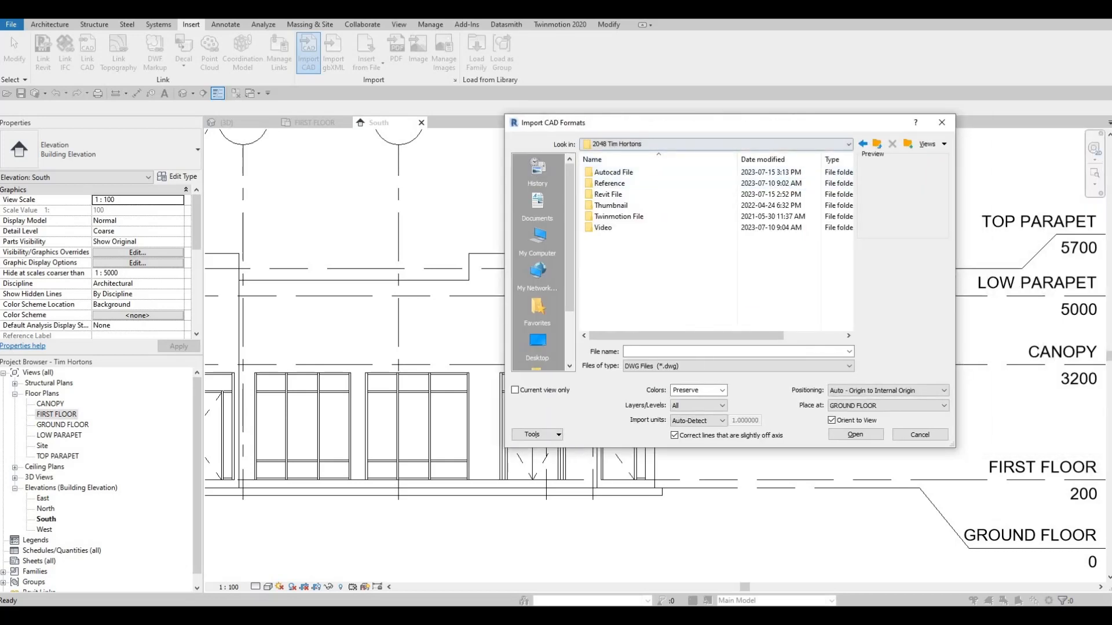
{"action": "left_click_drag", "start_coordinate": [718, 123], "coordinate": [1111, 165]}
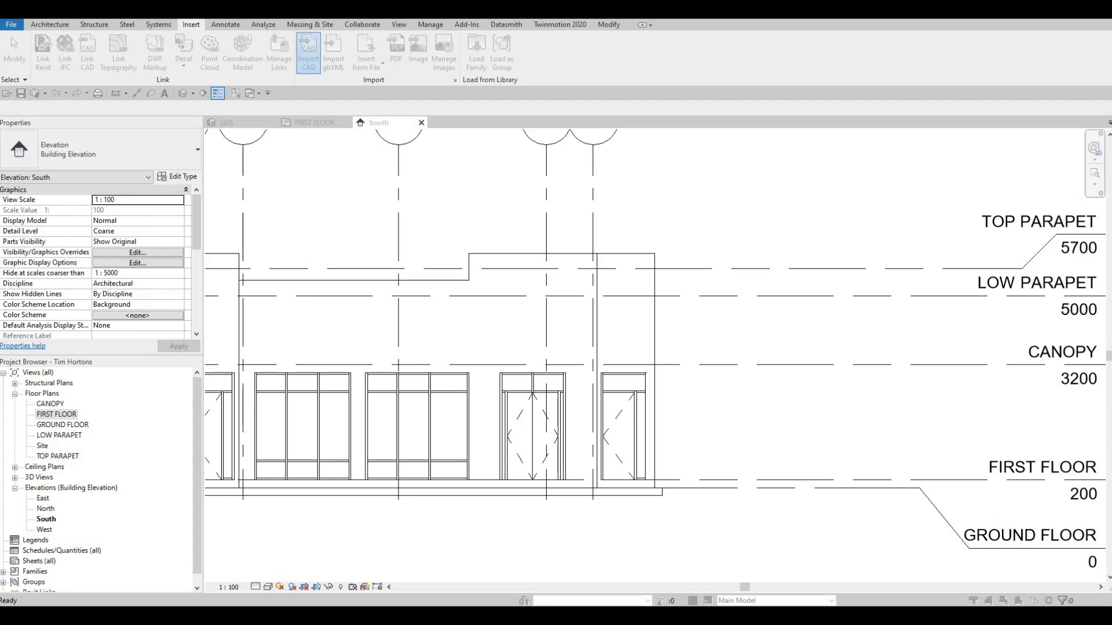
{"action": "left_click_drag", "start_coordinate": [756, 120], "coordinate": [626, 109]}
{"action": "left_click", "coordinate": [685, 214]}
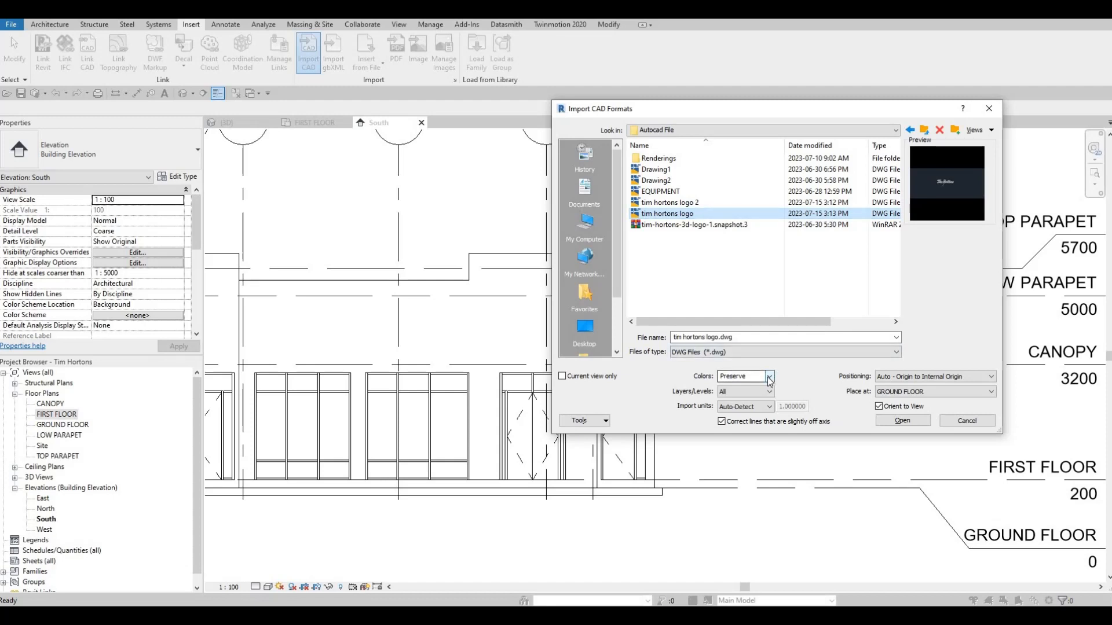
{"action": "left_click", "coordinate": [742, 376]}
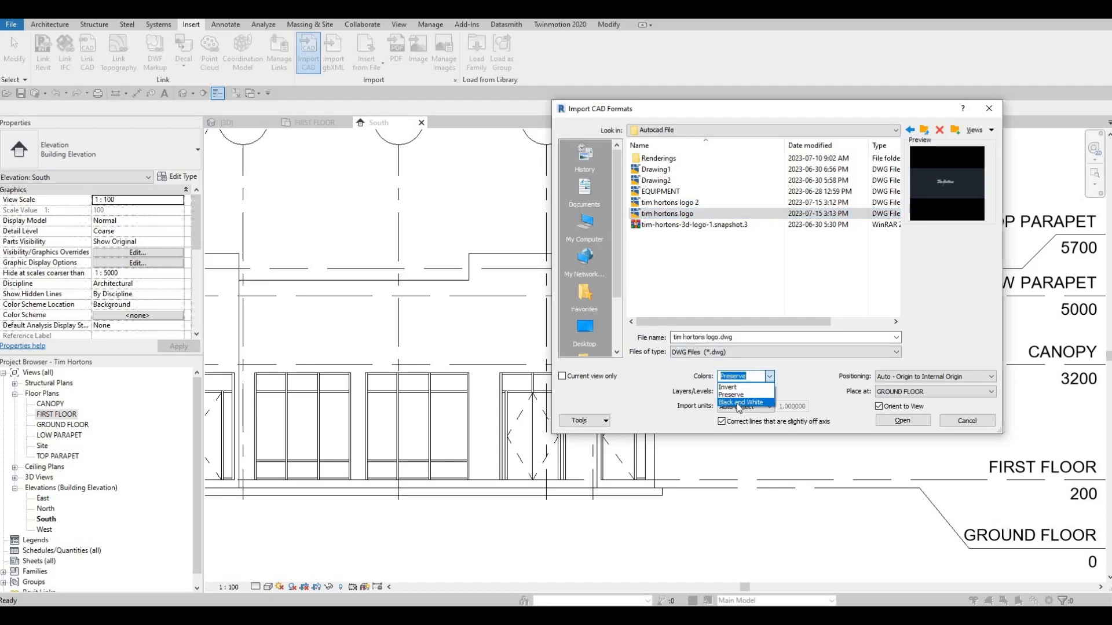
{"action": "left_click", "coordinate": [739, 402]}
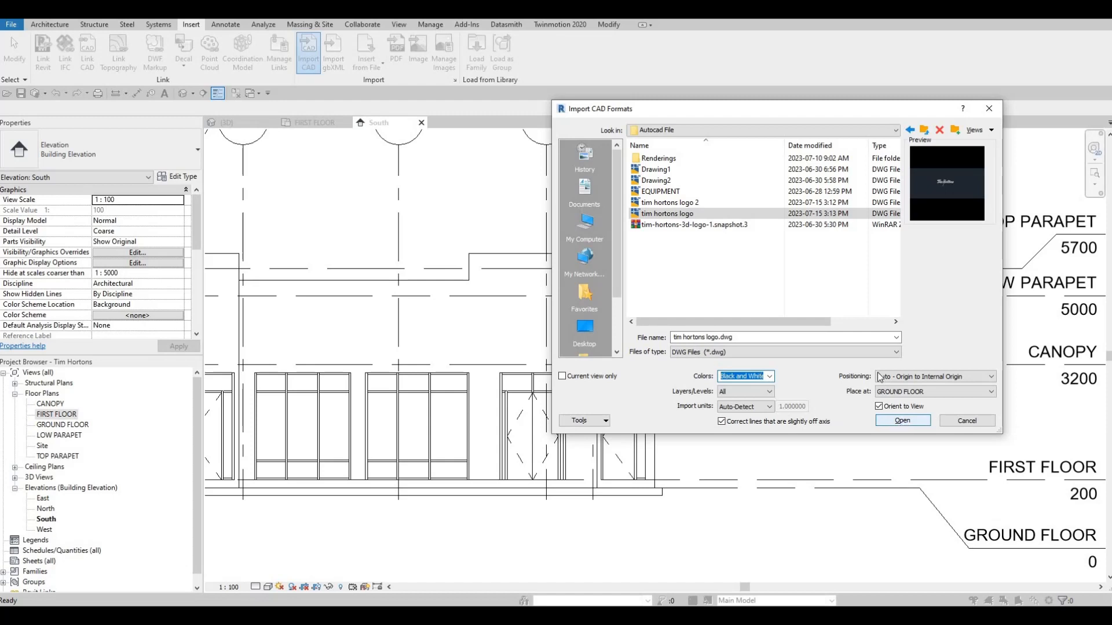
{"action": "left_click", "coordinate": [983, 110]}
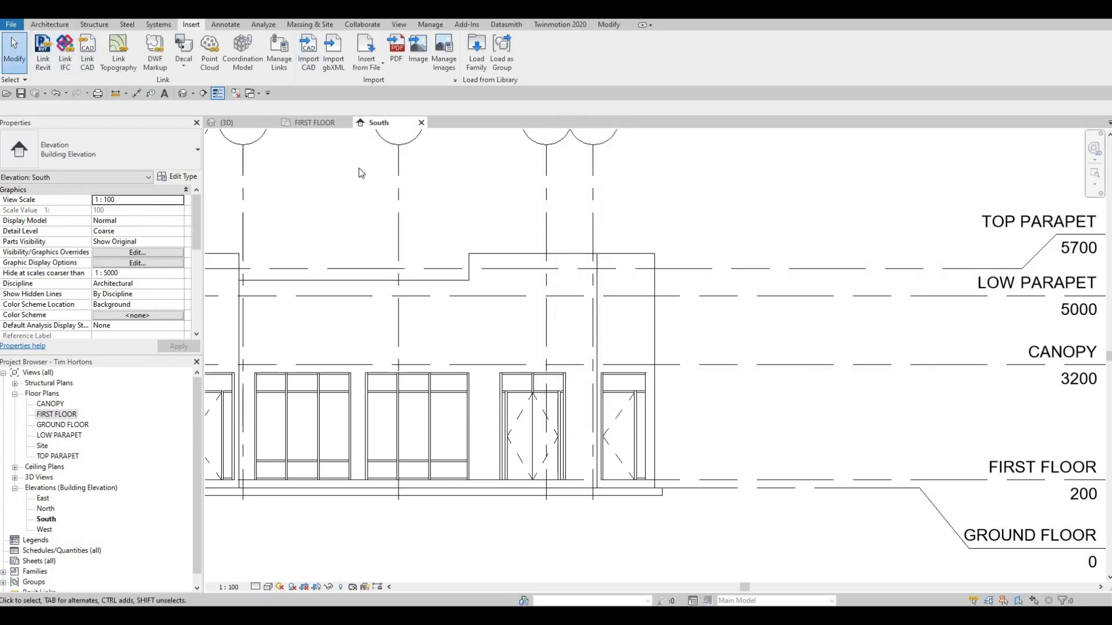
Import tim hortons logo.dwg from the Autocad File folder into the South elevation with Black and White colors.
{"action": "left_click", "coordinate": [495, 292]}
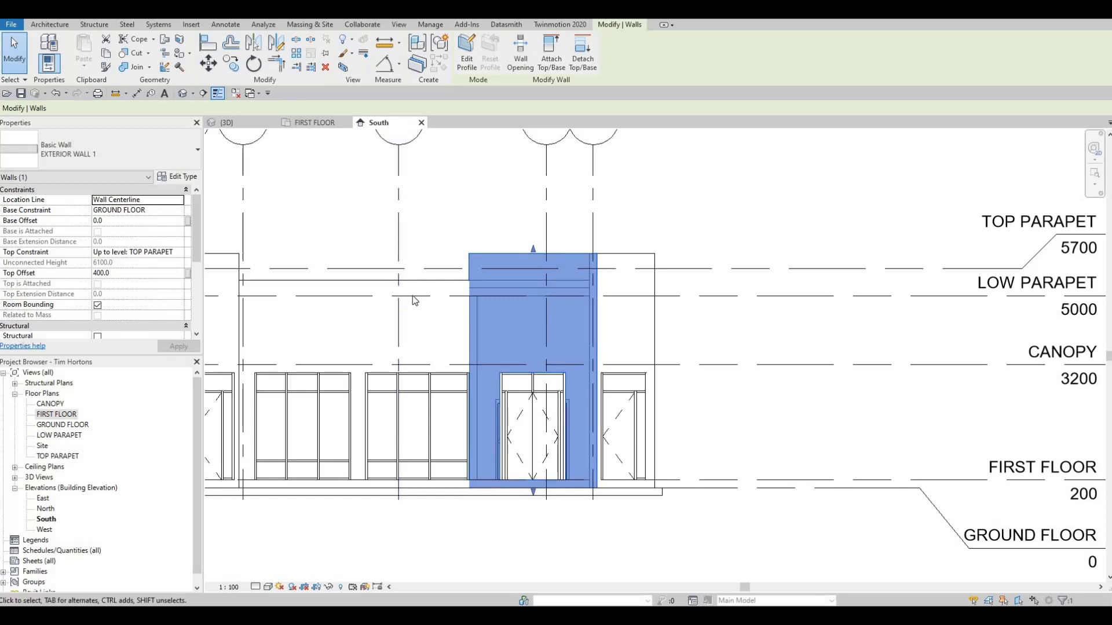
{"action": "key", "text": "Escape"}
{"action": "left_click", "coordinate": [308, 52]}
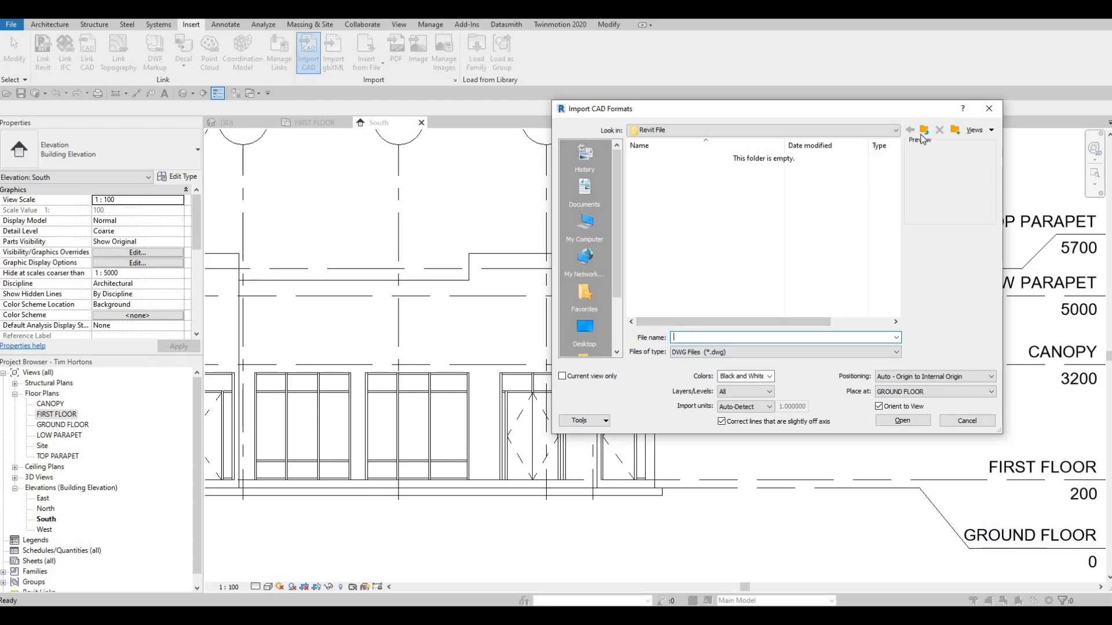
{"action": "key", "text": "BackSpace"}
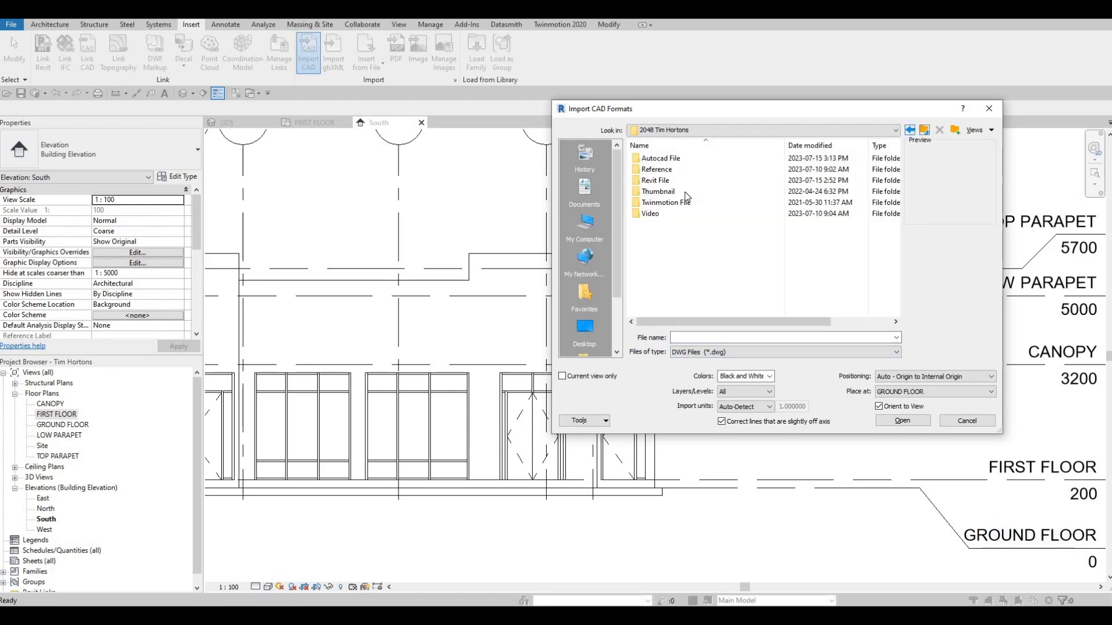
{"action": "double_click", "coordinate": [672, 161]}
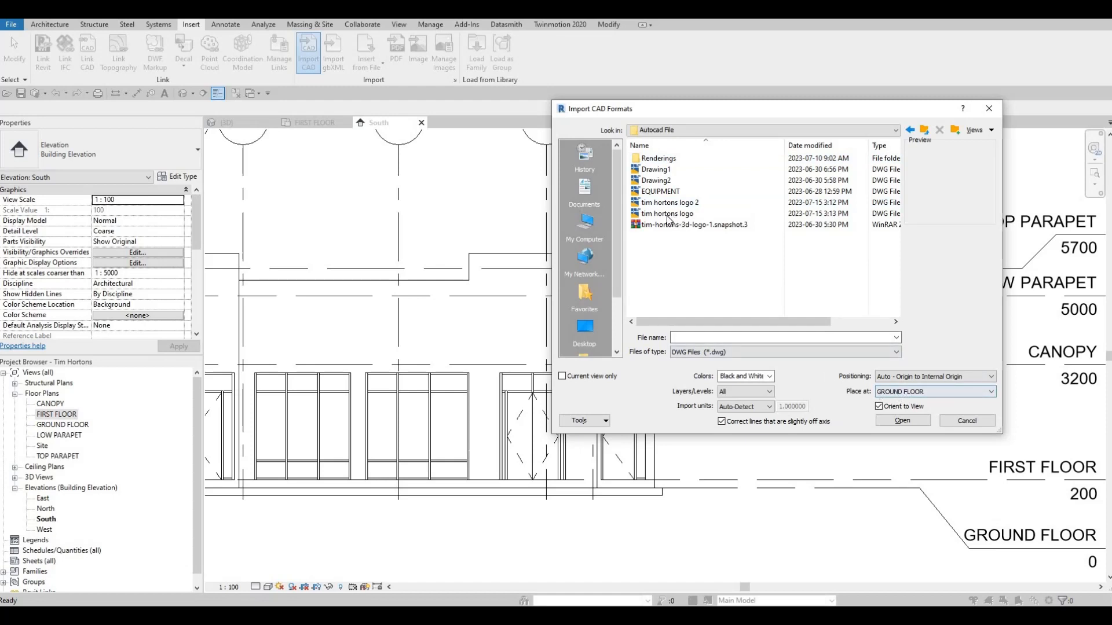
{"action": "left_click", "coordinate": [668, 215]}
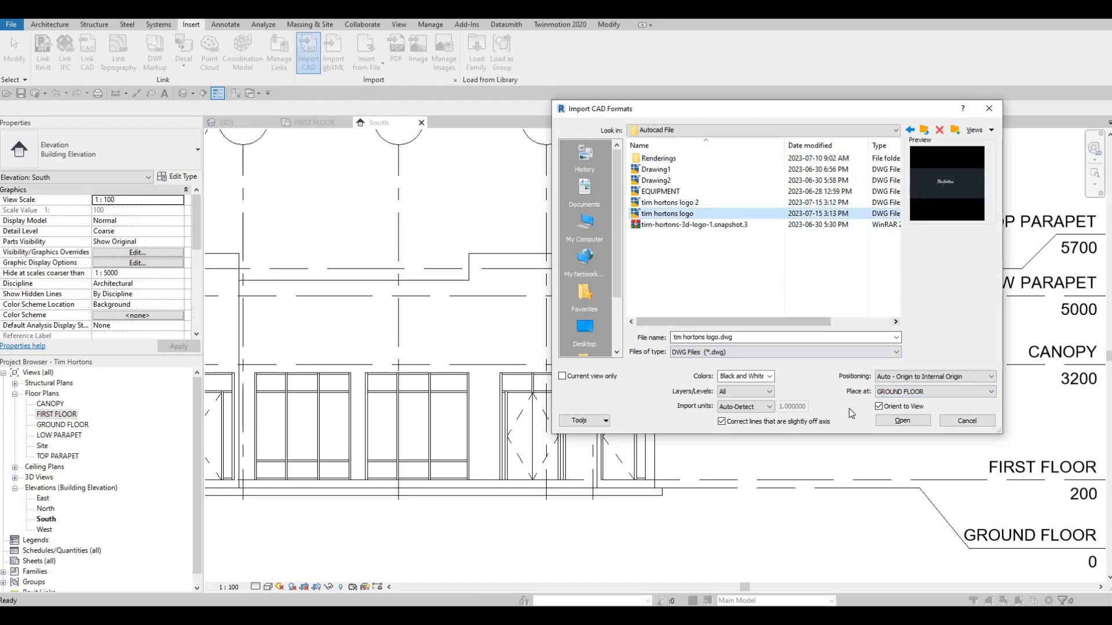
{"action": "key", "text": "Return"}
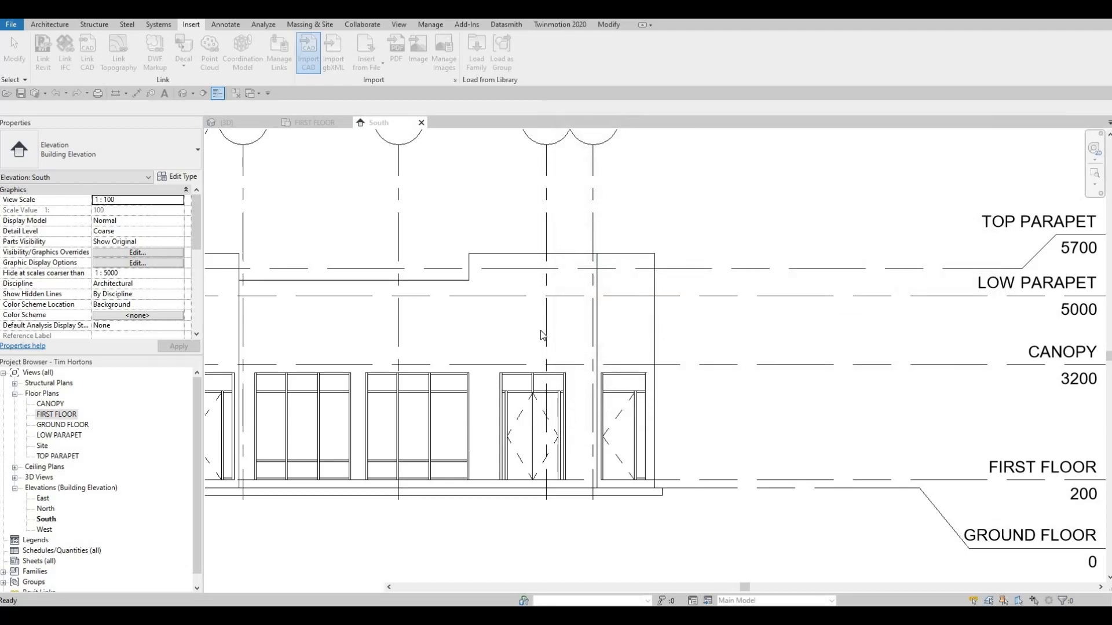
Try to move the imported logo onto the wall above the entrance doors, and undo the move.
{"action": "left_click", "coordinate": [452, 512]}
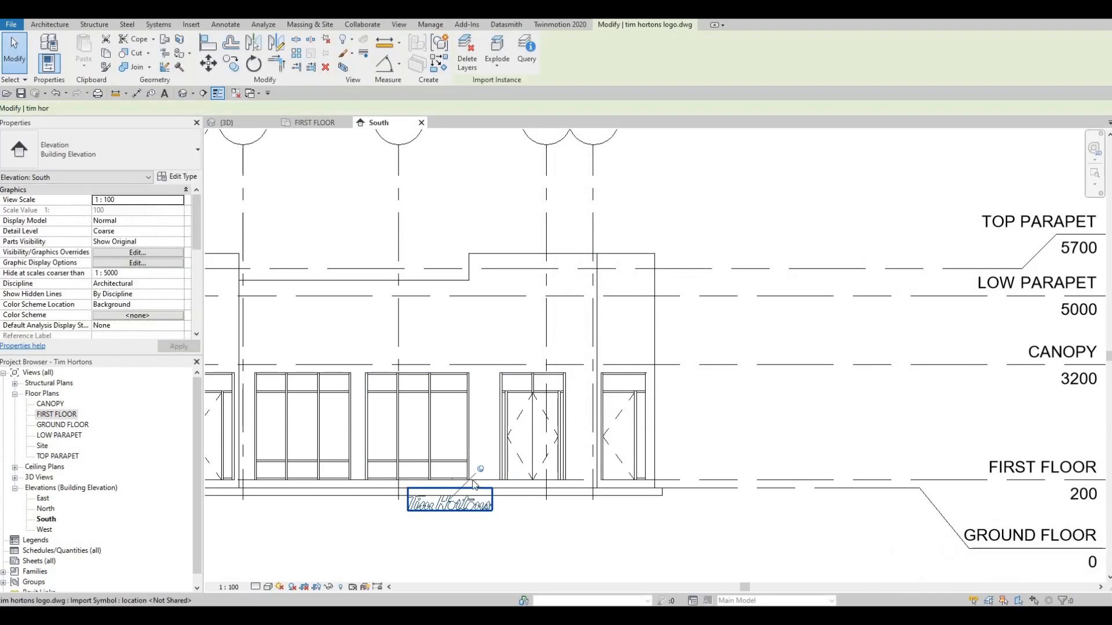
{"action": "left_click_drag", "start_coordinate": [453, 500], "coordinate": [534, 299]}
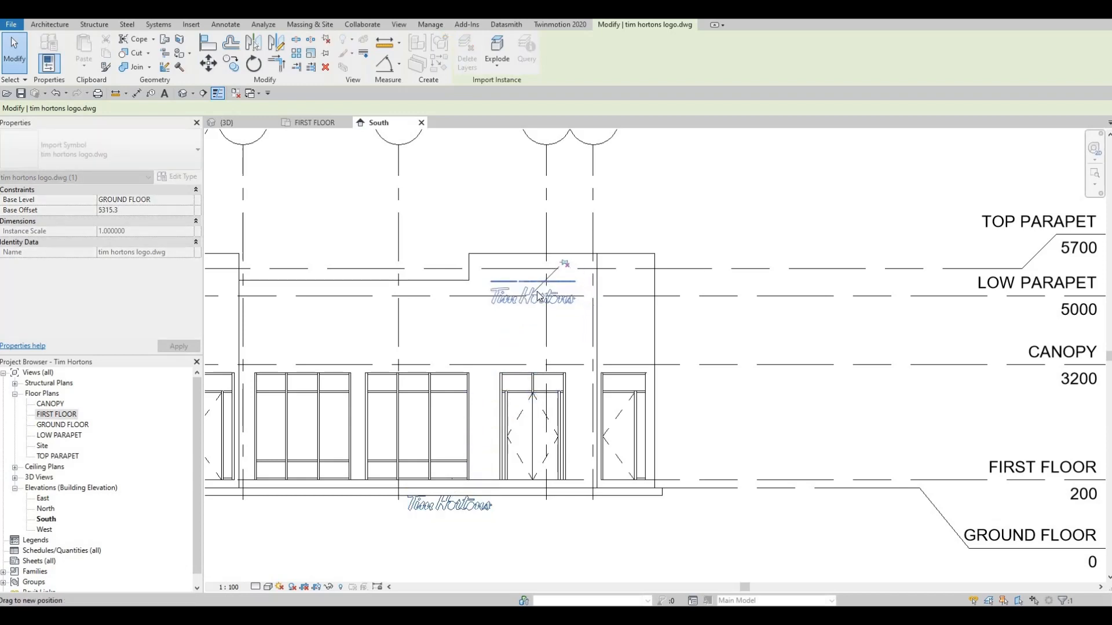
{"action": "scroll", "coordinate": [534, 298], "scroll_direction": "up", "scroll_amount": 3}
{"action": "scroll", "coordinate": [534, 300], "scroll_direction": "down", "scroll_amount": 4}
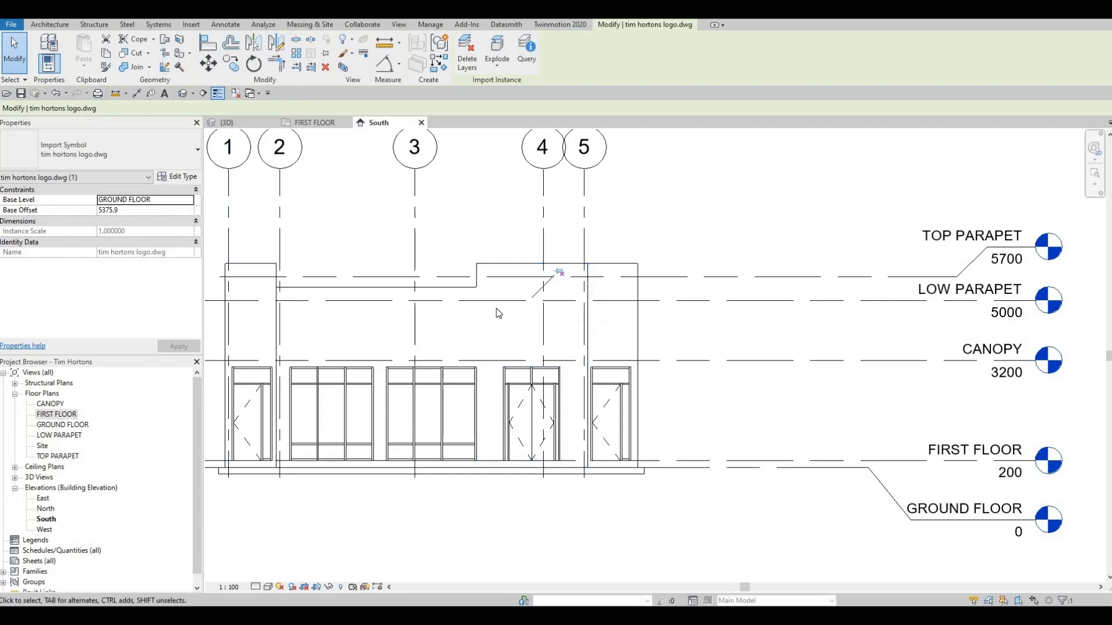
{"action": "scroll", "coordinate": [508, 329], "scroll_direction": "up", "scroll_amount": 1}
{"action": "key", "text": "ctrl+z"}
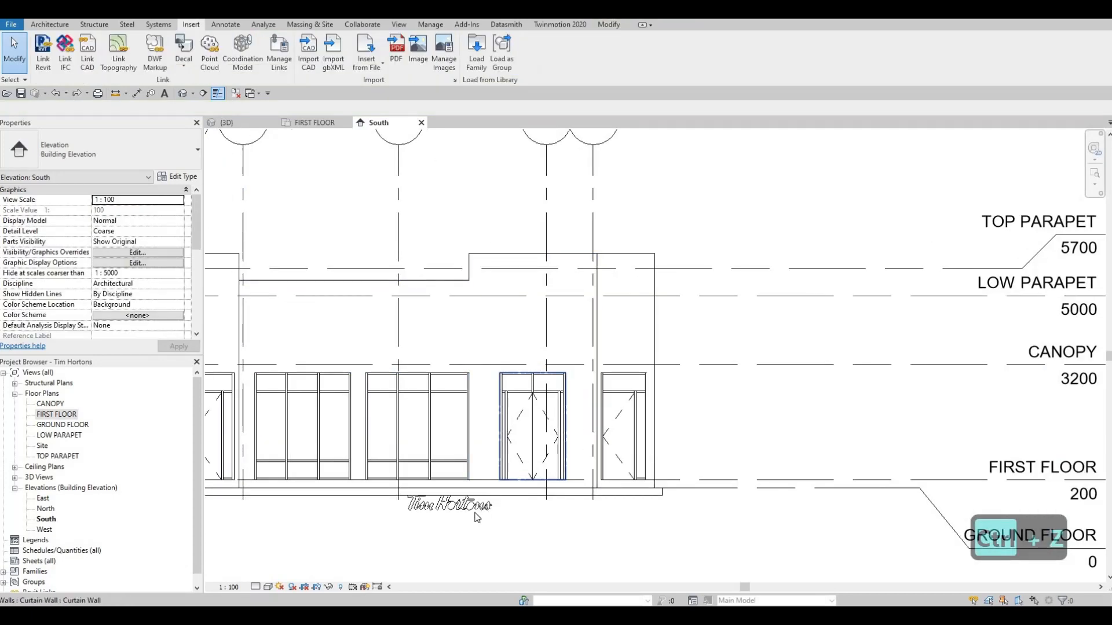
Move the imported logo up into the empty area above the entrance wall's parapet.
{"action": "left_click_drag", "start_coordinate": [485, 501], "coordinate": [550, 215]}
{"action": "scroll", "coordinate": [550, 232], "scroll_direction": "up", "scroll_amount": 3}
{"action": "key", "text": "Escape"}
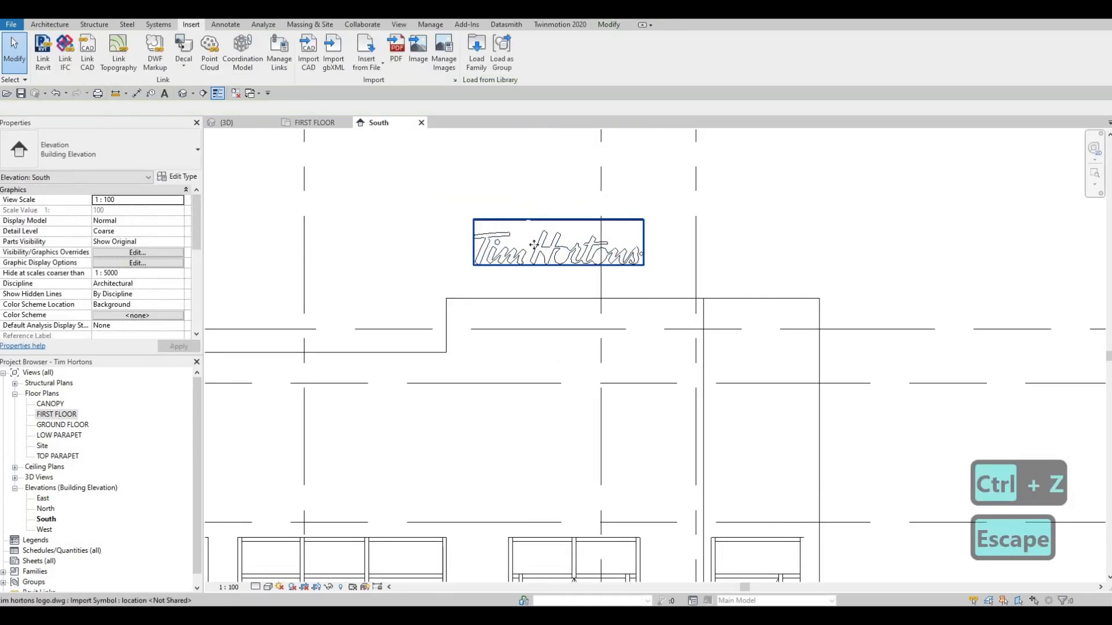
Examine the imported logo's letter outlines up close in the South elevation.
{"action": "left_click", "coordinate": [535, 246]}
{"action": "scroll", "coordinate": [534, 245], "scroll_direction": "up", "scroll_amount": 3}
{"action": "key", "text": "Escape"}
{"action": "scroll", "coordinate": [536, 260], "scroll_direction": "up", "scroll_amount": 5}
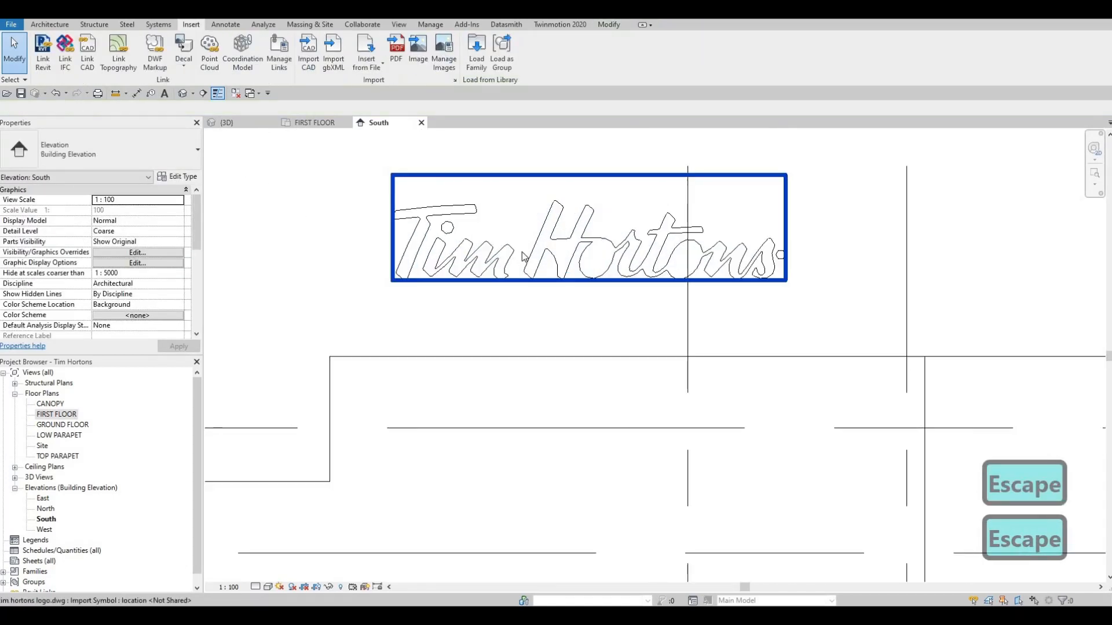
{"action": "middle_click_drag", "start_coordinate": [513, 254], "coordinate": [544, 253]}
{"action": "scroll", "coordinate": [543, 253], "scroll_direction": "down", "scroll_amount": 4}
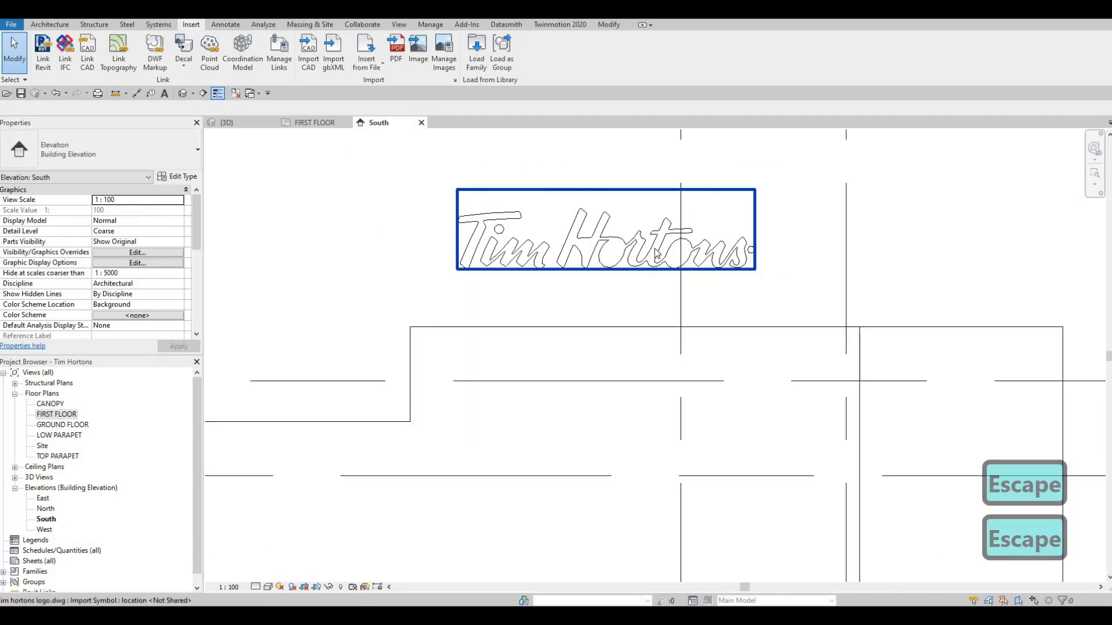
{"action": "scroll", "coordinate": [613, 243], "scroll_direction": "up", "scroll_amount": 5}
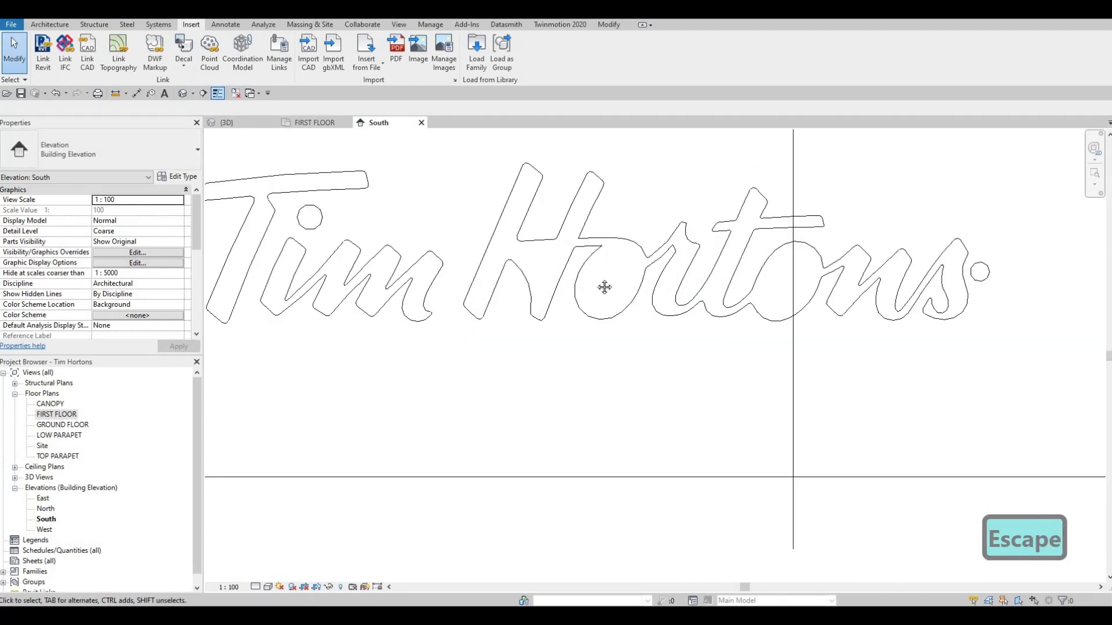
{"action": "scroll", "coordinate": [604, 287], "scroll_direction": "down", "scroll_amount": 3}
{"action": "scroll", "coordinate": [635, 299], "scroll_direction": "up", "scroll_amount": 1}
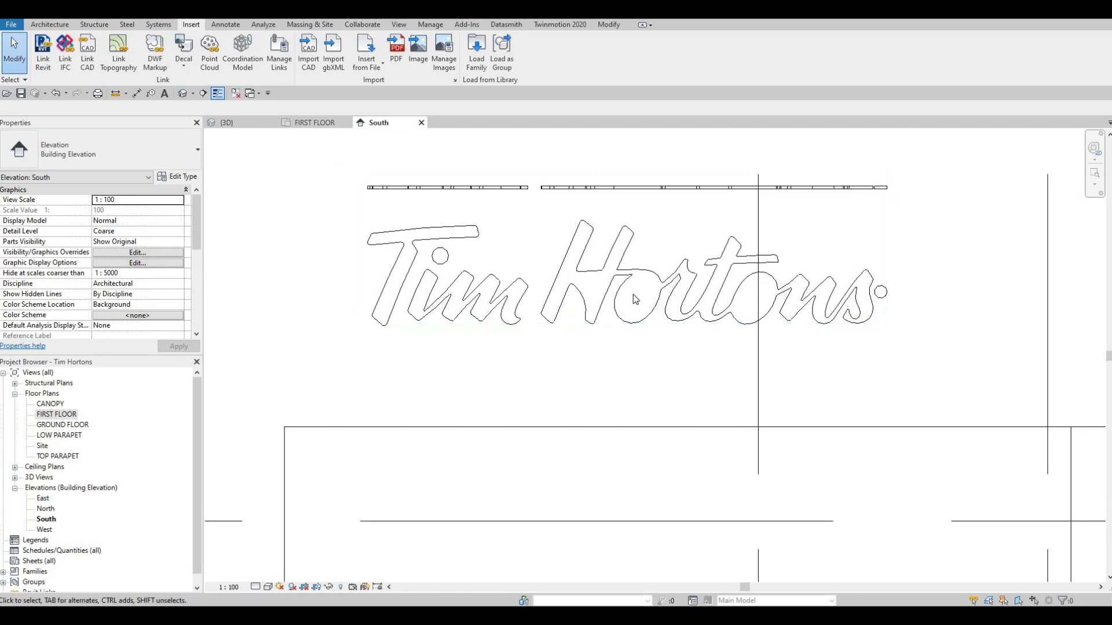
{"action": "key", "text": "Escape"}
{"action": "scroll", "coordinate": [628, 300], "scroll_direction": "down", "scroll_amount": 3}
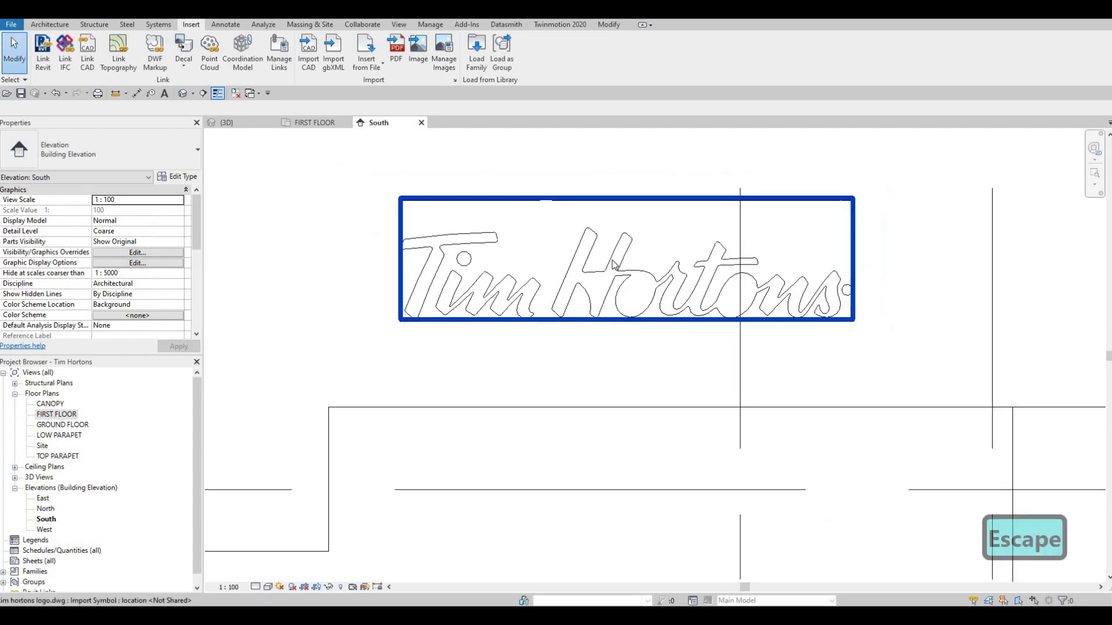
Examine the logo's solid letters and flat outlines over the roof in 3D, and compare its position with the South elevation.
{"action": "left_click", "coordinate": [246, 124]}
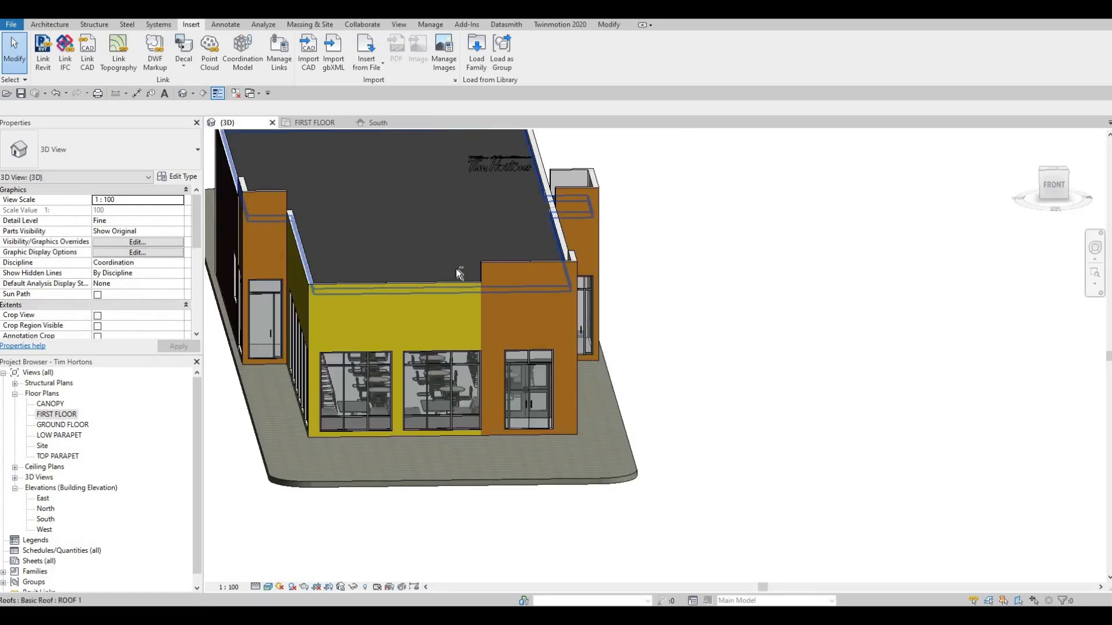
{"action": "middle_click_drag", "start_coordinate": [476, 253], "coordinate": [472, 275]}
{"action": "scroll", "coordinate": [470, 273], "scroll_direction": "up", "scroll_amount": 8}
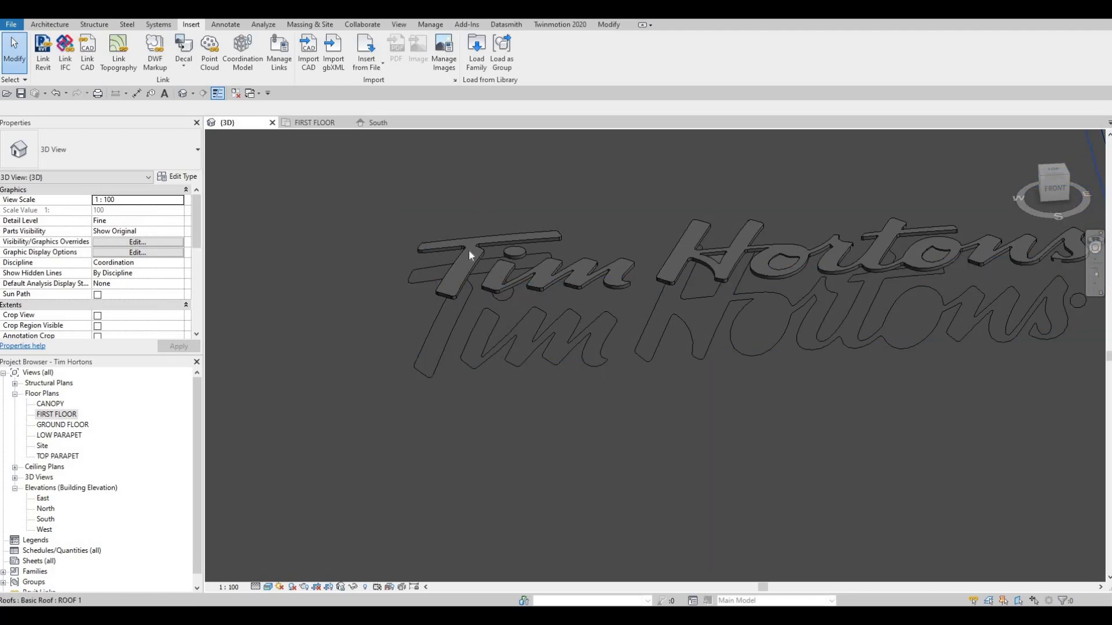
{"action": "left_click", "coordinate": [468, 249]}
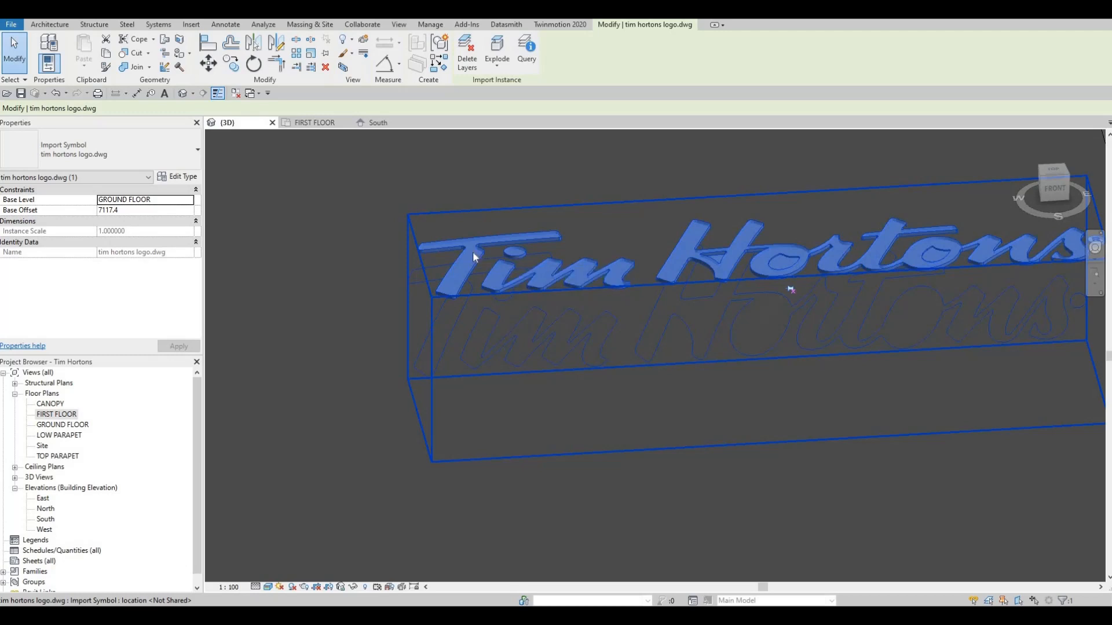
{"action": "key", "text": "Escape"}
{"action": "left_click", "coordinate": [632, 282]}
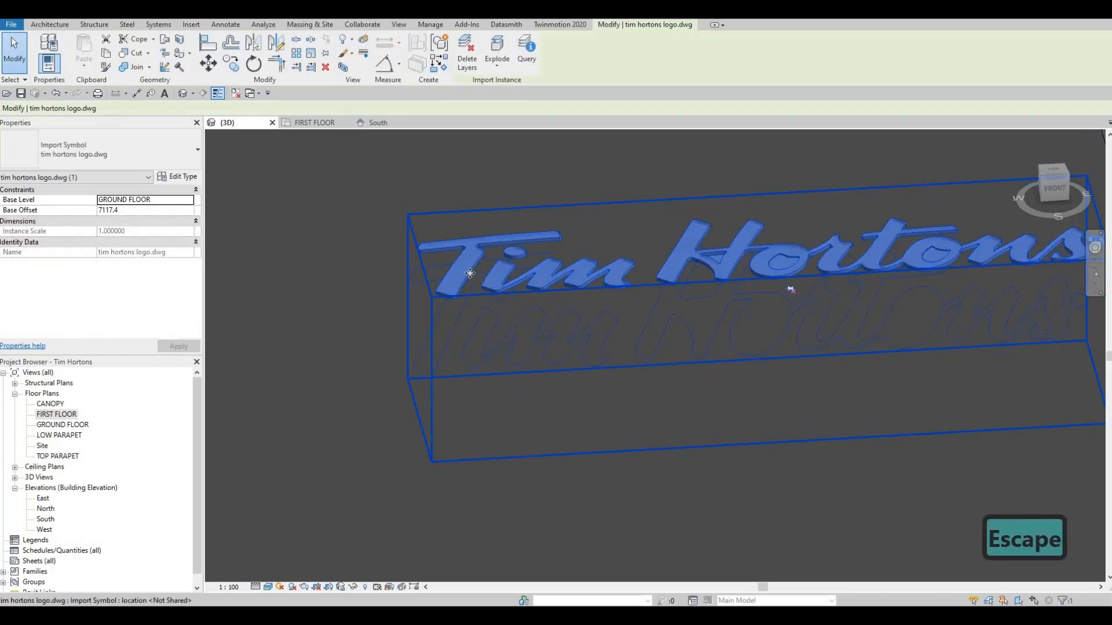
{"action": "key", "text": "Escape"}
{"action": "key", "text": "Escape"}
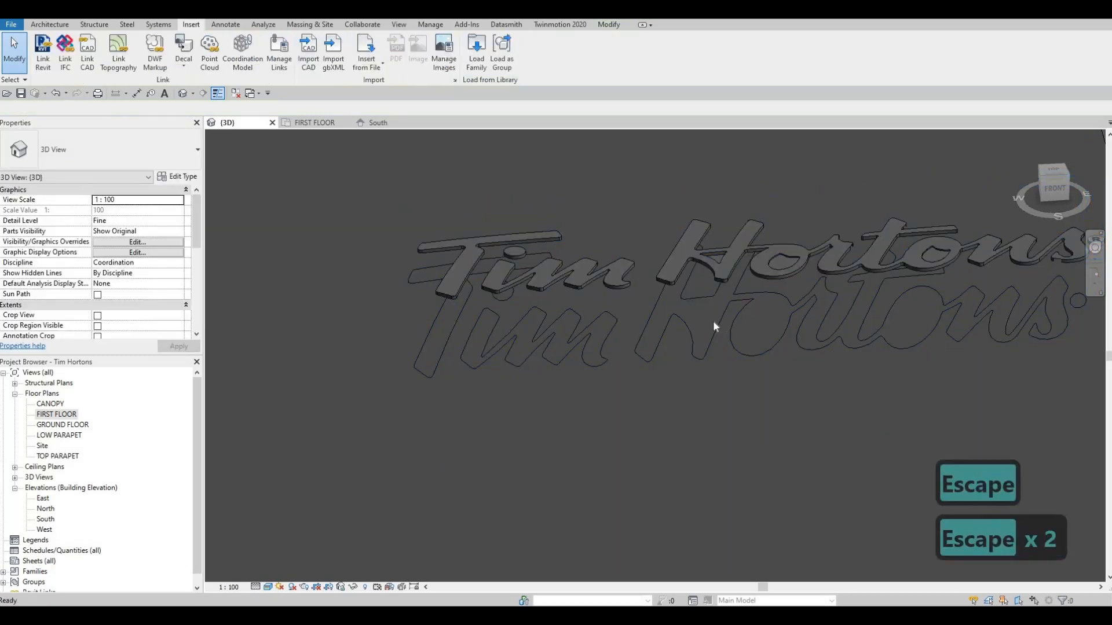
{"action": "left_click", "coordinate": [666, 279]}
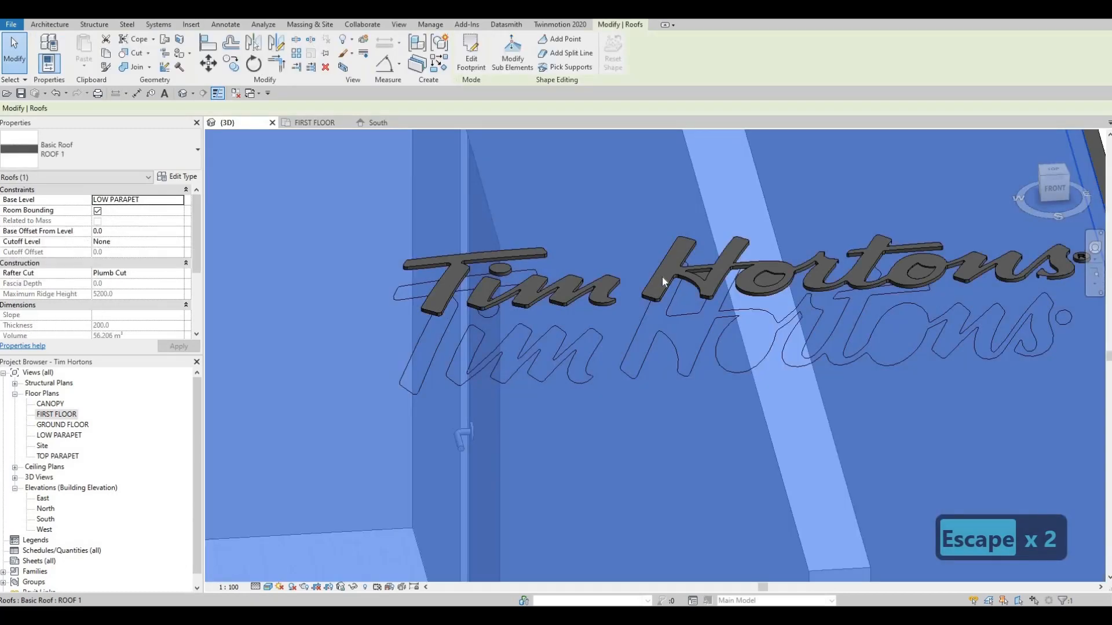
{"action": "key", "text": "Escape"}
{"action": "left_click", "coordinate": [701, 275]}
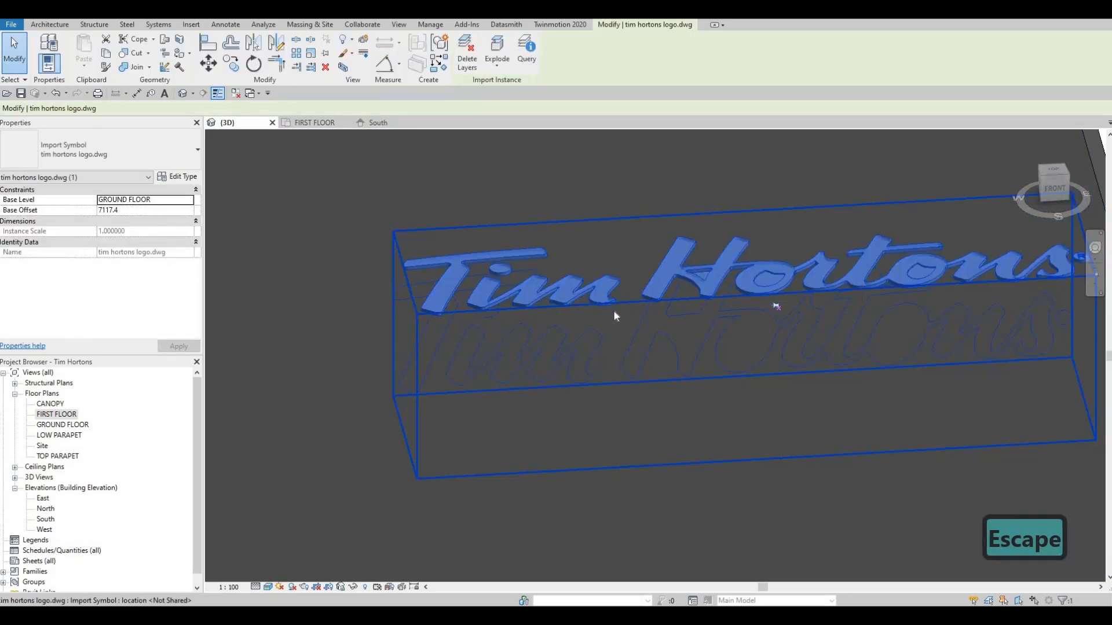
{"action": "key", "text": "Escape"}
{"action": "middle_click_drag", "start_coordinate": [578, 328], "coordinate": [509, 288]}
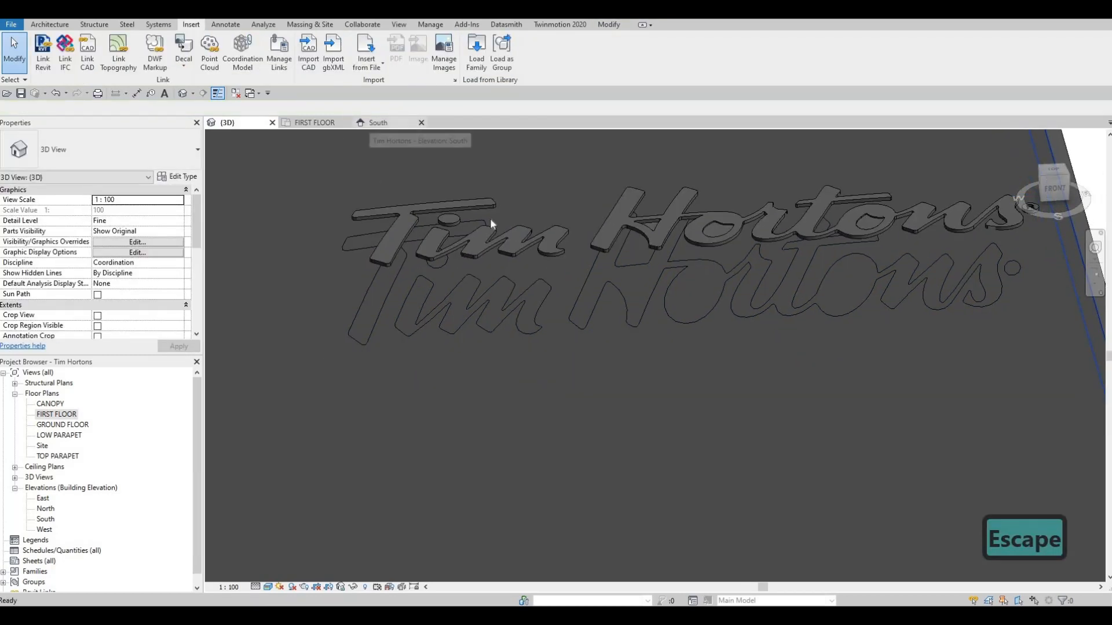
{"action": "left_click", "coordinate": [376, 122]}
{"action": "scroll", "coordinate": [492, 220], "scroll_direction": "down", "scroll_amount": 2}
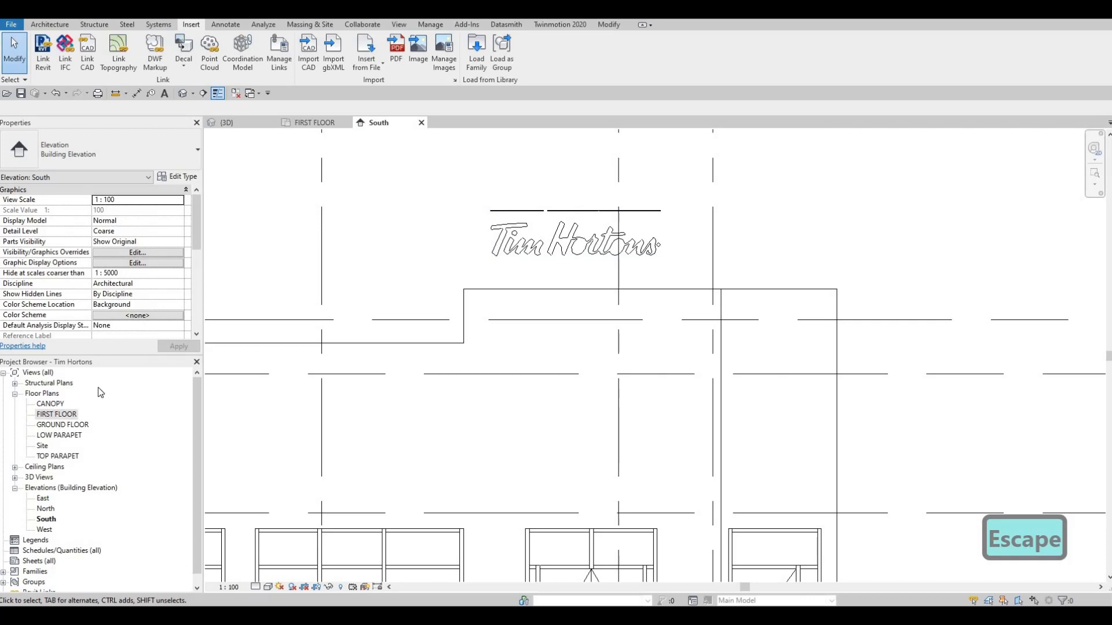
{"action": "left_click", "coordinate": [243, 122]}
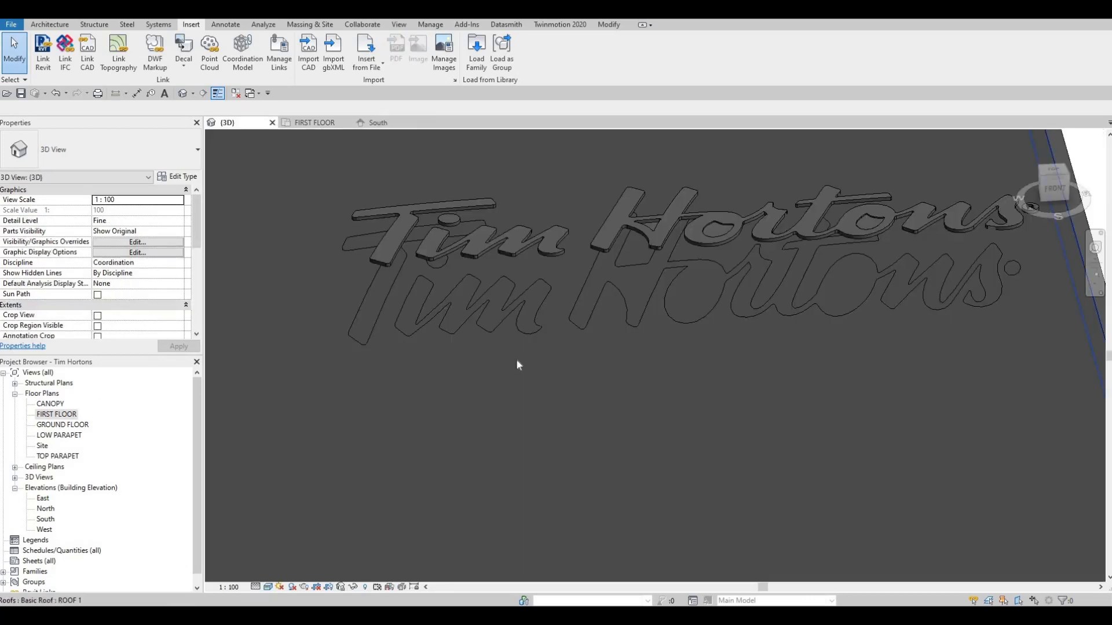
{"action": "scroll", "coordinate": [517, 364], "scroll_direction": "down", "scroll_amount": 8}
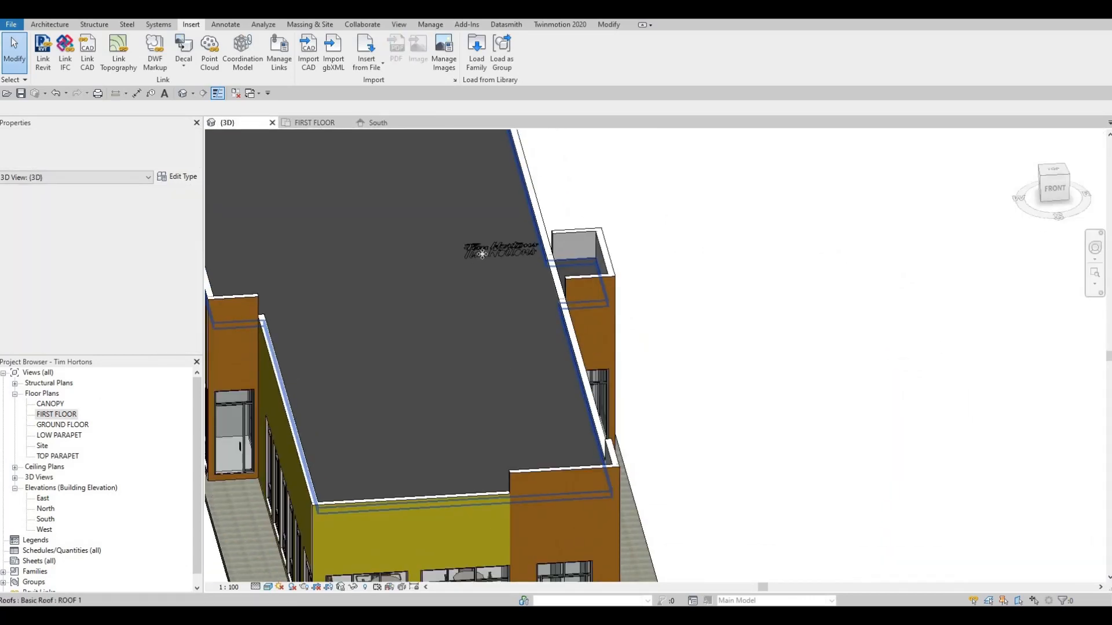
Select the imported logo in the 3D view and move it about 14 m from over the roof to in front of the entrance facade.
{"action": "left_click", "coordinate": [482, 254]}
{"action": "key", "text": "Escape"}
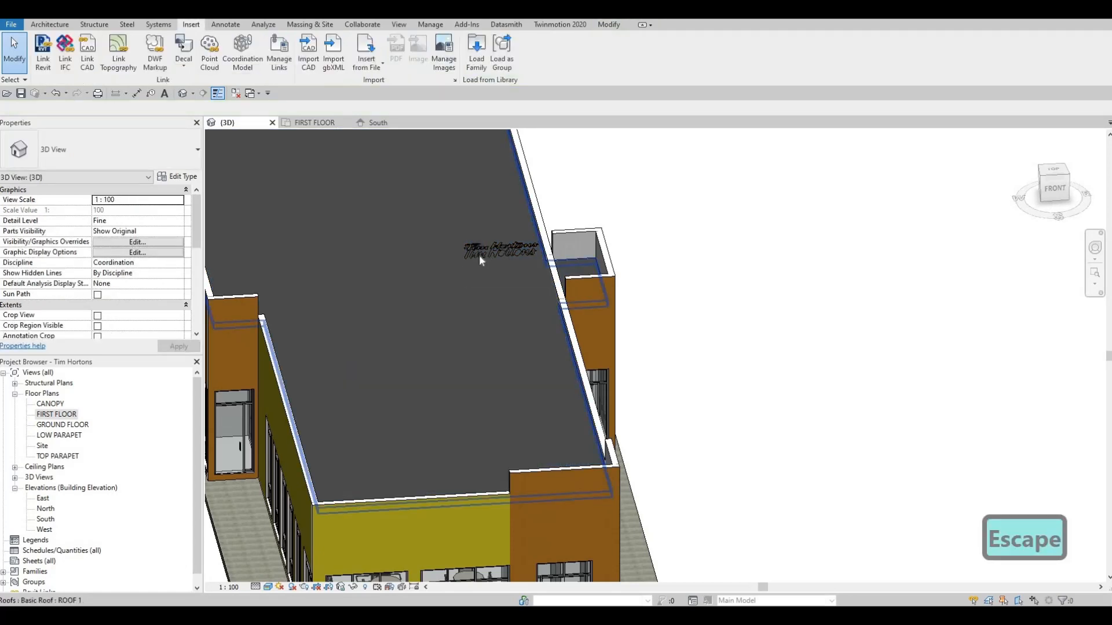
{"action": "left_click", "coordinate": [478, 254]}
{"action": "key", "text": "Escape"}
{"action": "key", "text": "Tab"}
{"action": "left_click", "coordinate": [478, 253]}
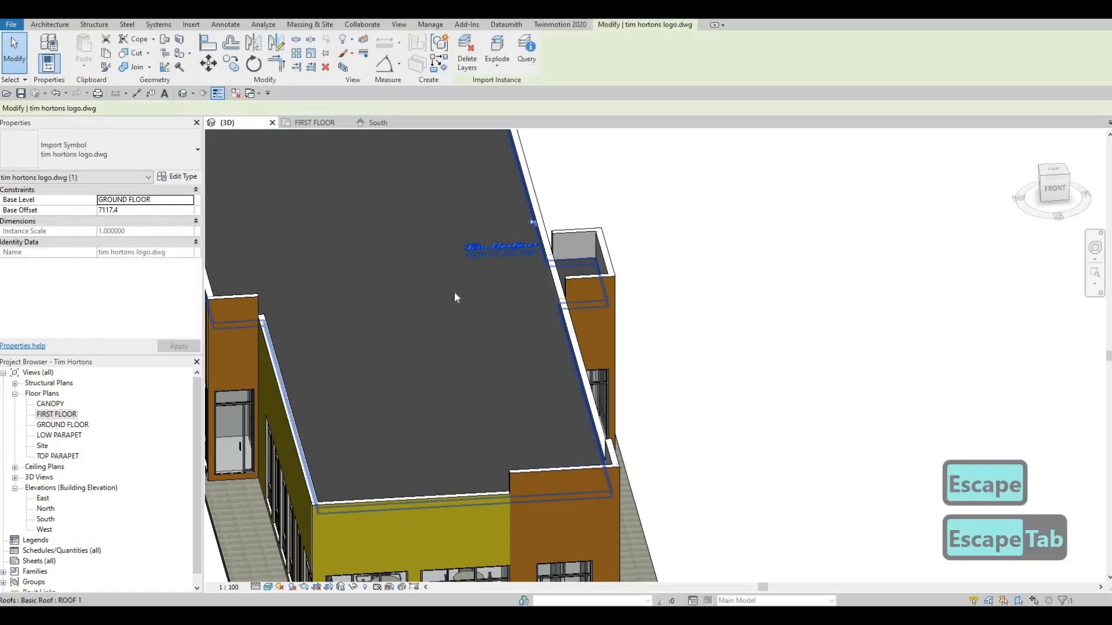
{"action": "middle_click_drag", "start_coordinate": [628, 345], "coordinate": [591, 331], "text": "shift"}
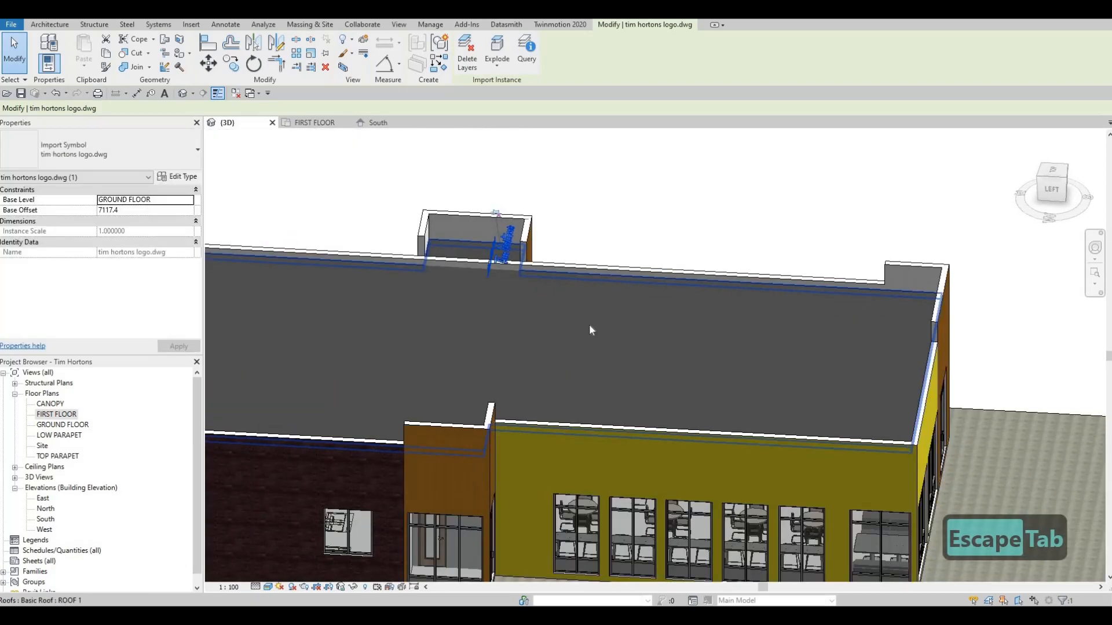
{"action": "key", "text": "m"}
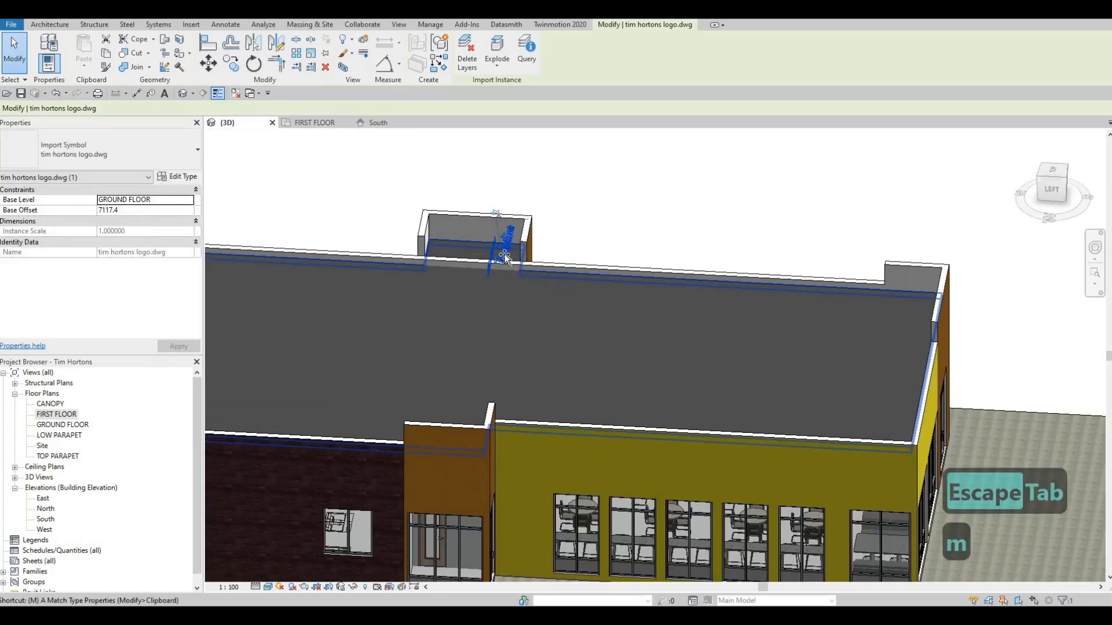
{"action": "key", "text": "v"}
{"action": "left_click", "coordinate": [505, 255]}
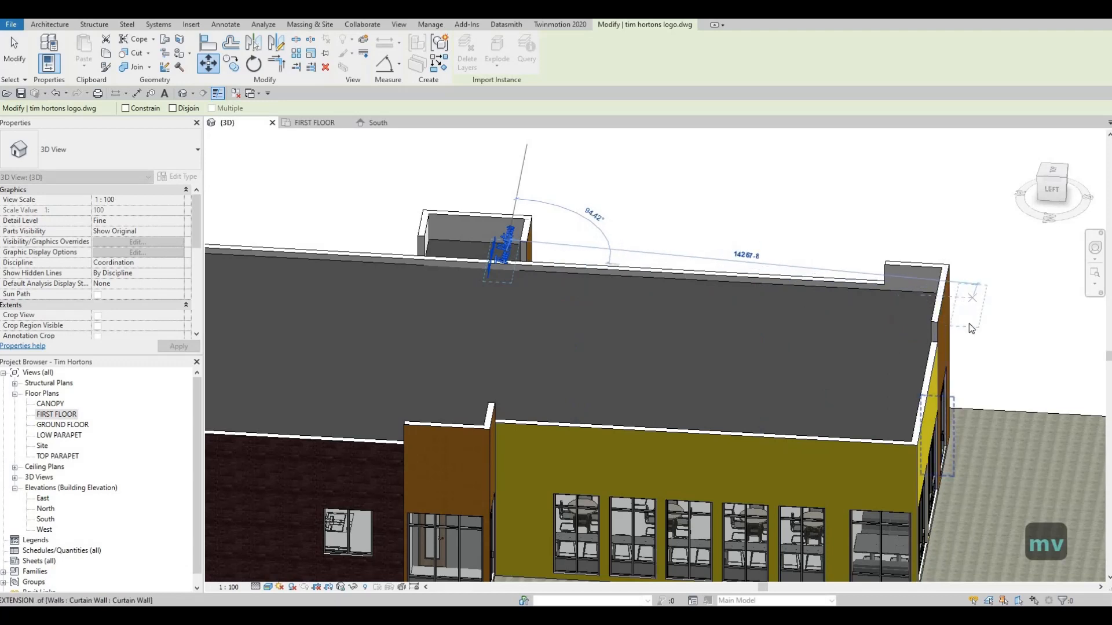
{"action": "left_click", "coordinate": [982, 316]}
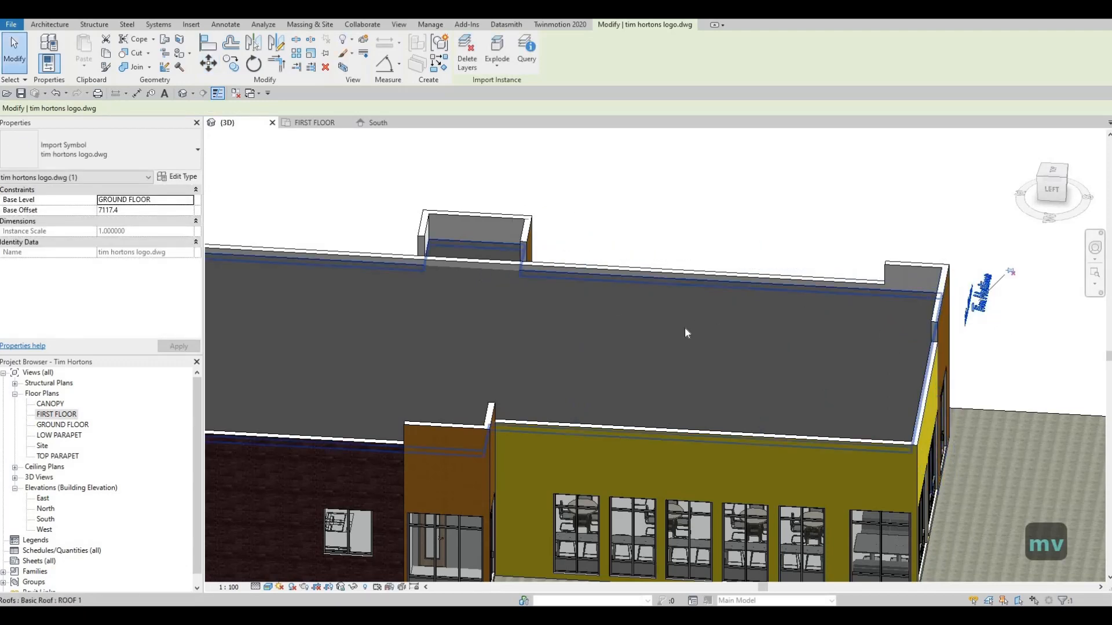
In the South elevation, move the logo down onto the wall area above the entrance doors.
{"action": "left_click", "coordinate": [378, 122]}
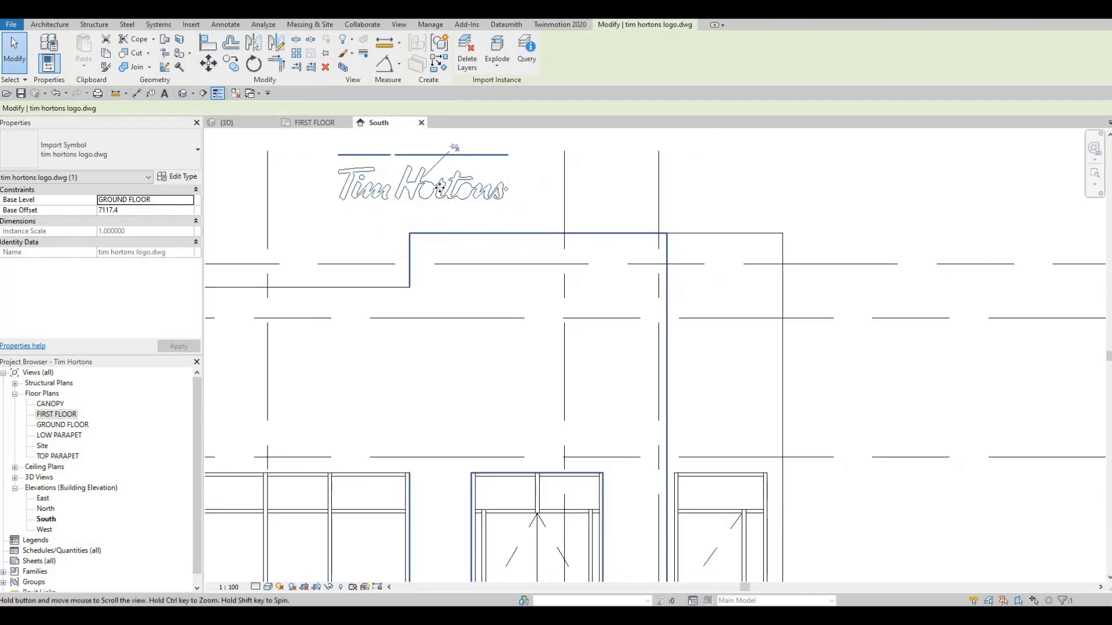
{"action": "scroll", "coordinate": [440, 187], "scroll_direction": "down", "scroll_amount": 2}
{"action": "left_click_drag", "start_coordinate": [438, 186], "coordinate": [527, 268]}
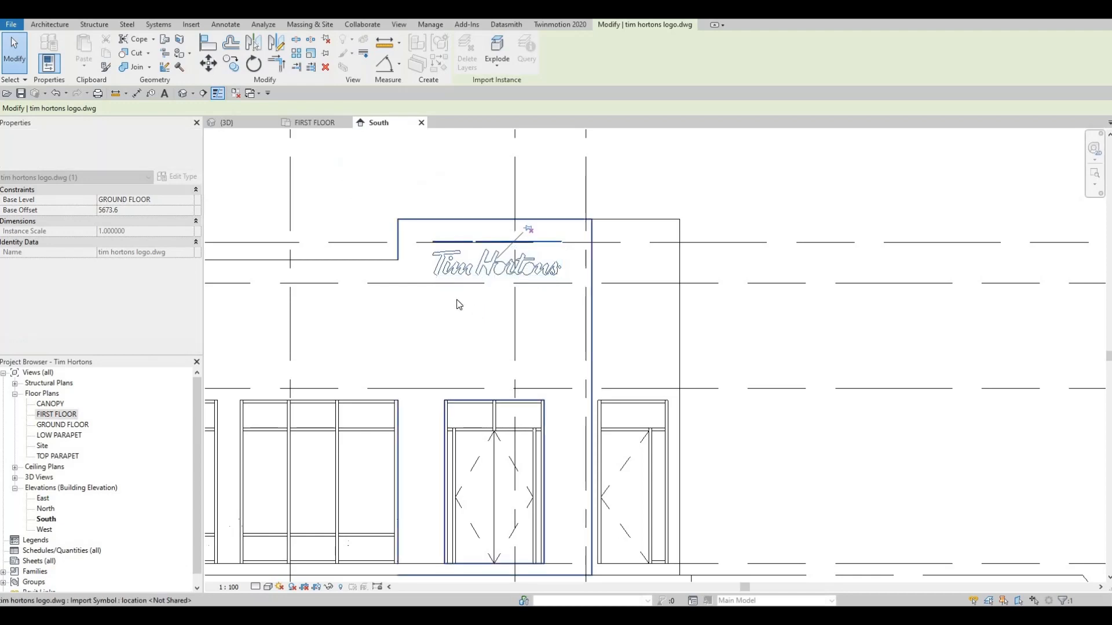
Start an in-place component in the Generic Models category for the logo, keeping the suggested name.
{"action": "key", "text": "Escape"}
{"action": "key", "text": "Escape"}
{"action": "scroll", "coordinate": [458, 272], "scroll_direction": "up", "scroll_amount": 3}
{"action": "middle_click_drag", "start_coordinate": [394, 191], "coordinate": [445, 255]}
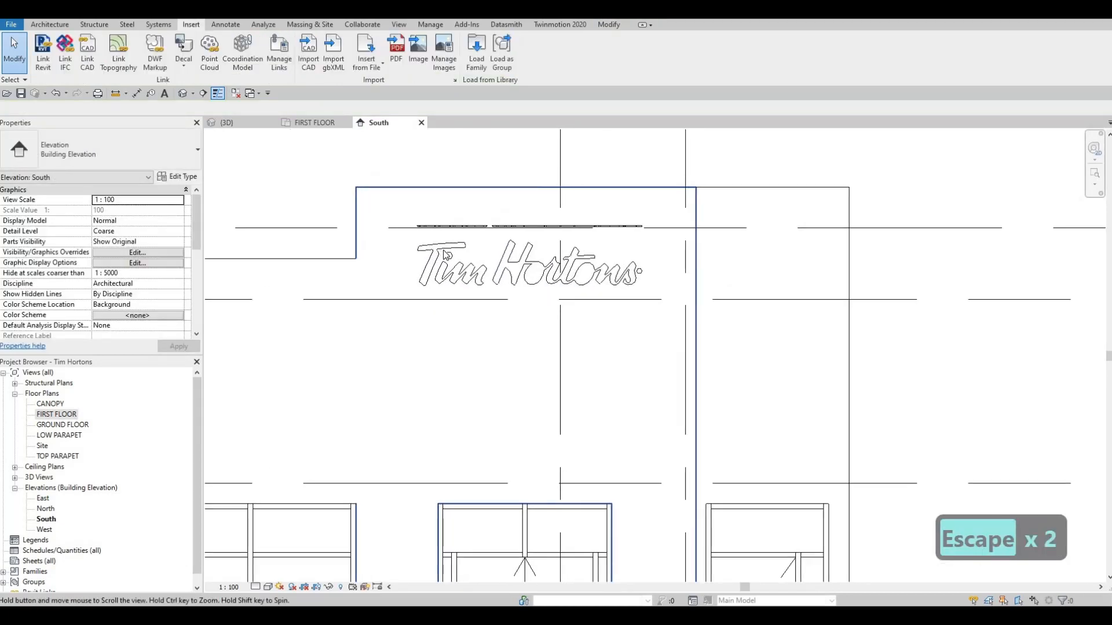
{"action": "scroll", "coordinate": [446, 255], "scroll_direction": "up", "scroll_amount": 2}
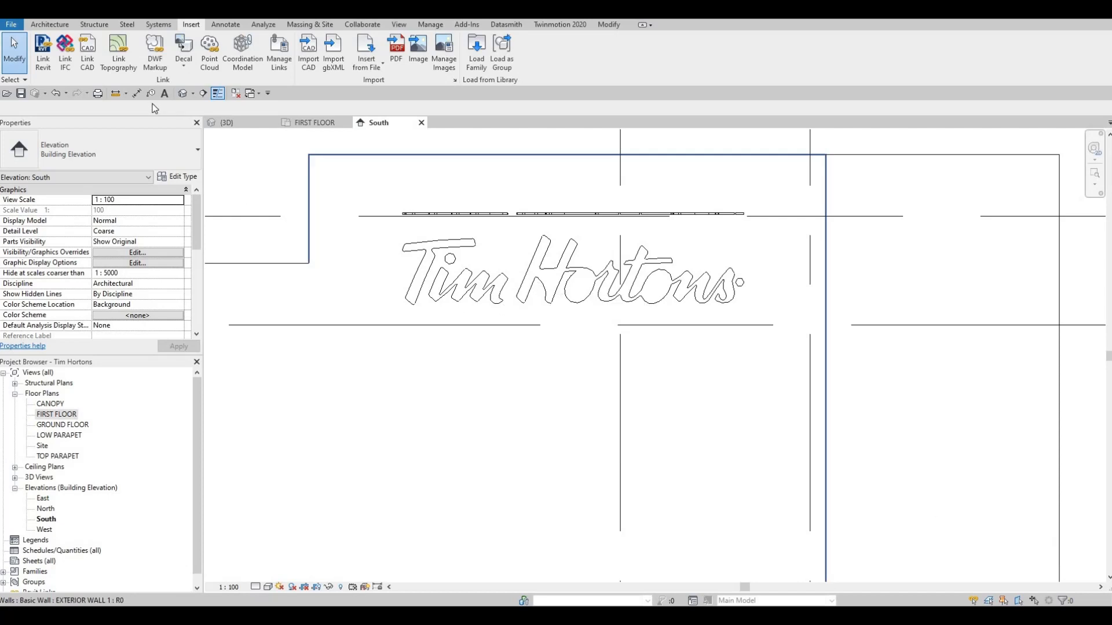
{"action": "left_click", "coordinate": [52, 25]}
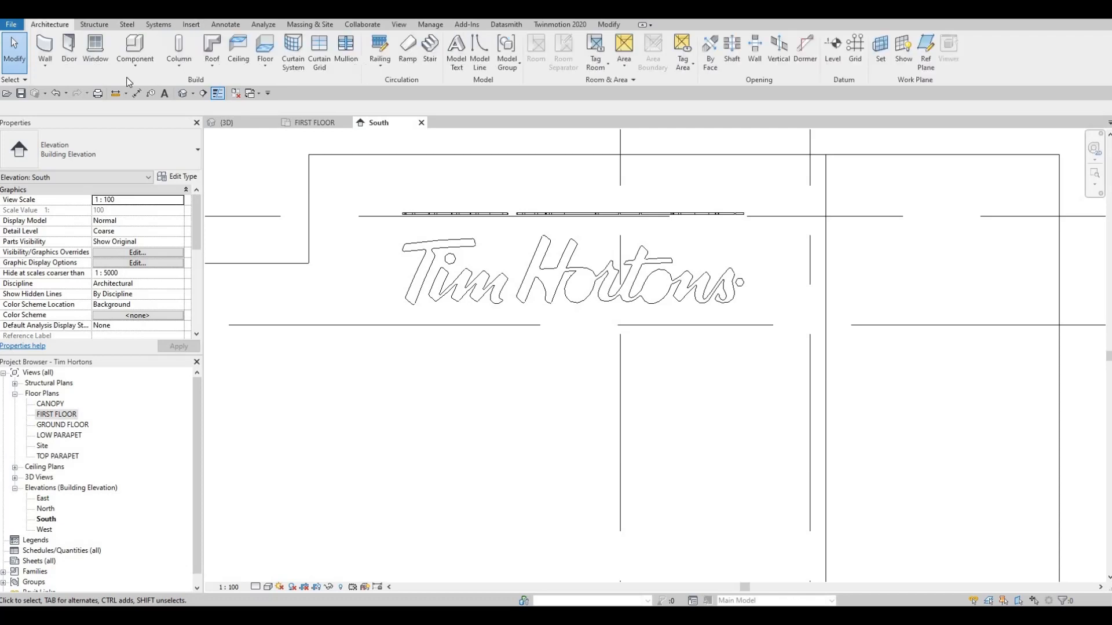
{"action": "left_click", "coordinate": [137, 66]}
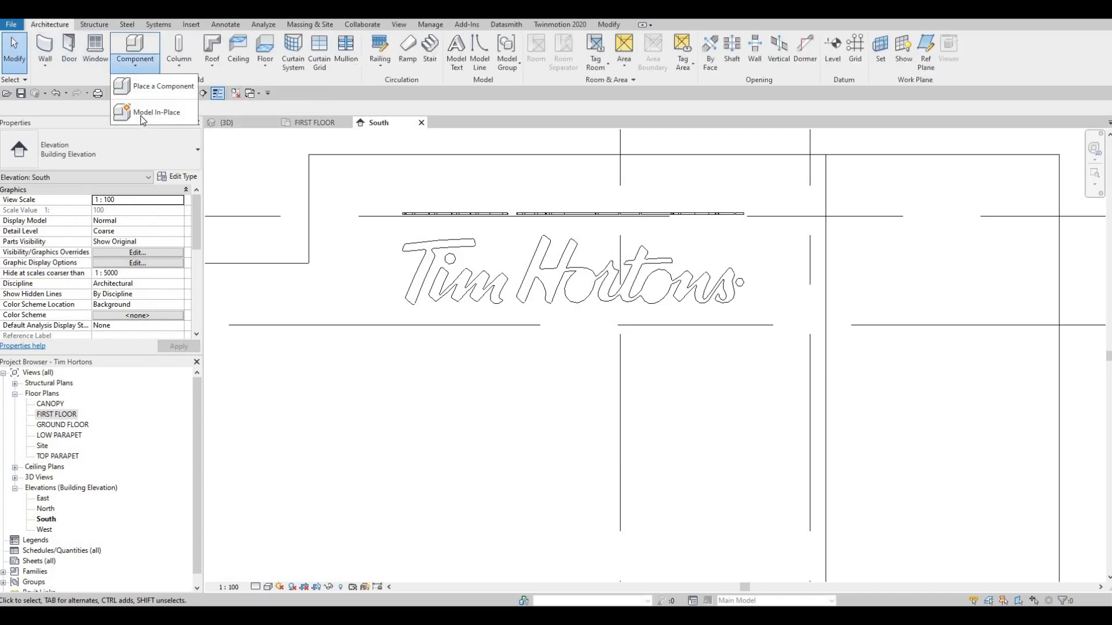
{"action": "left_click", "coordinate": [141, 115]}
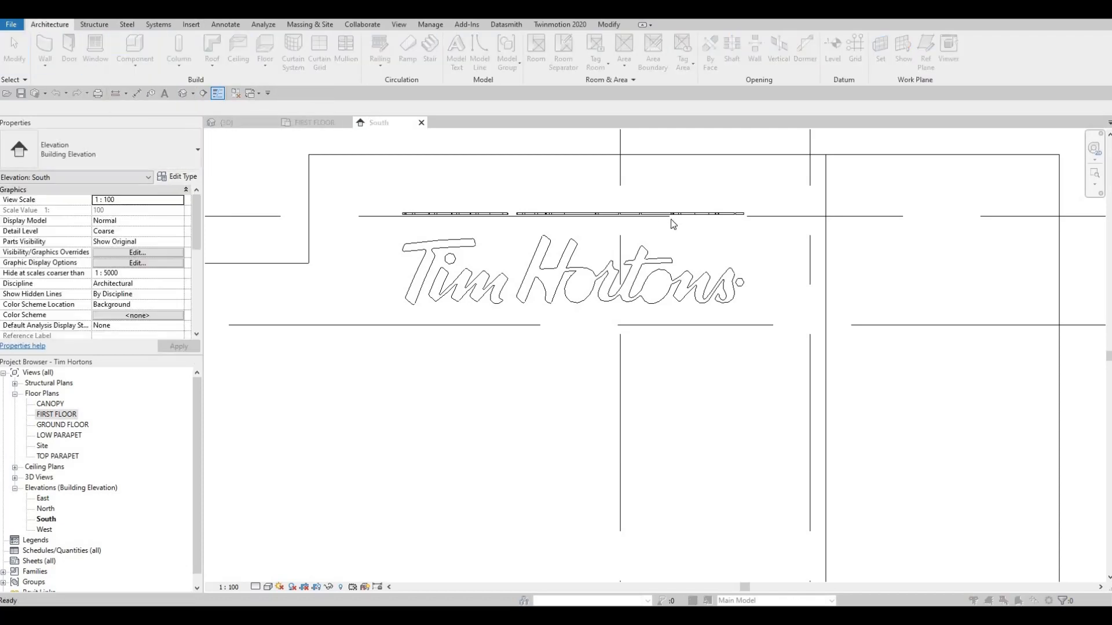
{"action": "scroll", "coordinate": [672, 252], "scroll_direction": "down", "scroll_amount": 3}
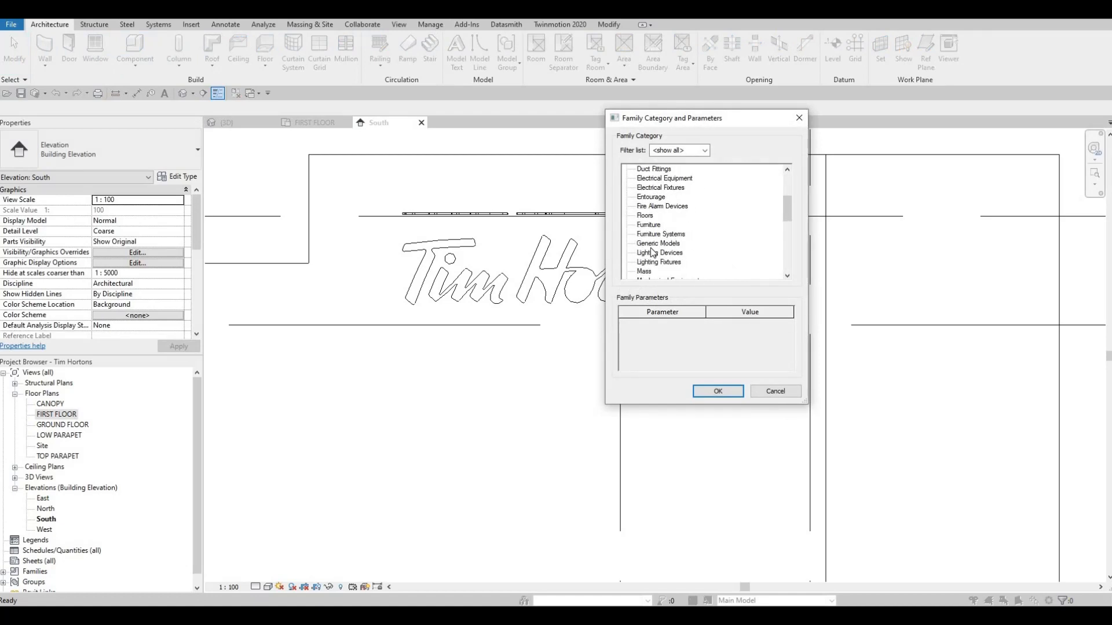
{"action": "left_click", "coordinate": [650, 243]}
{"action": "left_click", "coordinate": [721, 392]}
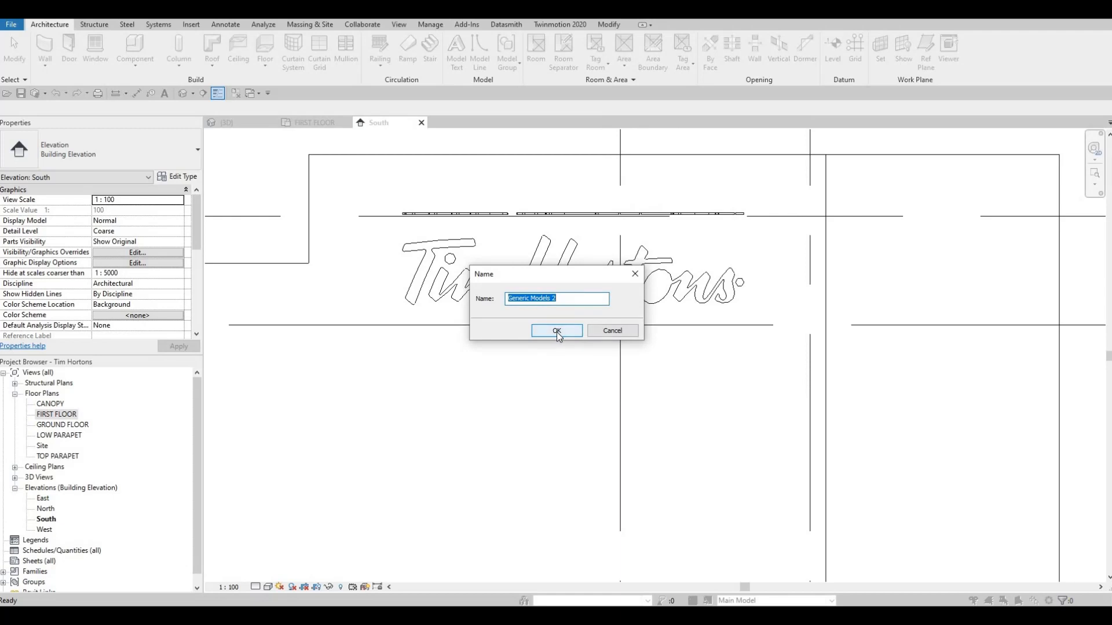
{"action": "left_click", "coordinate": [557, 331]}
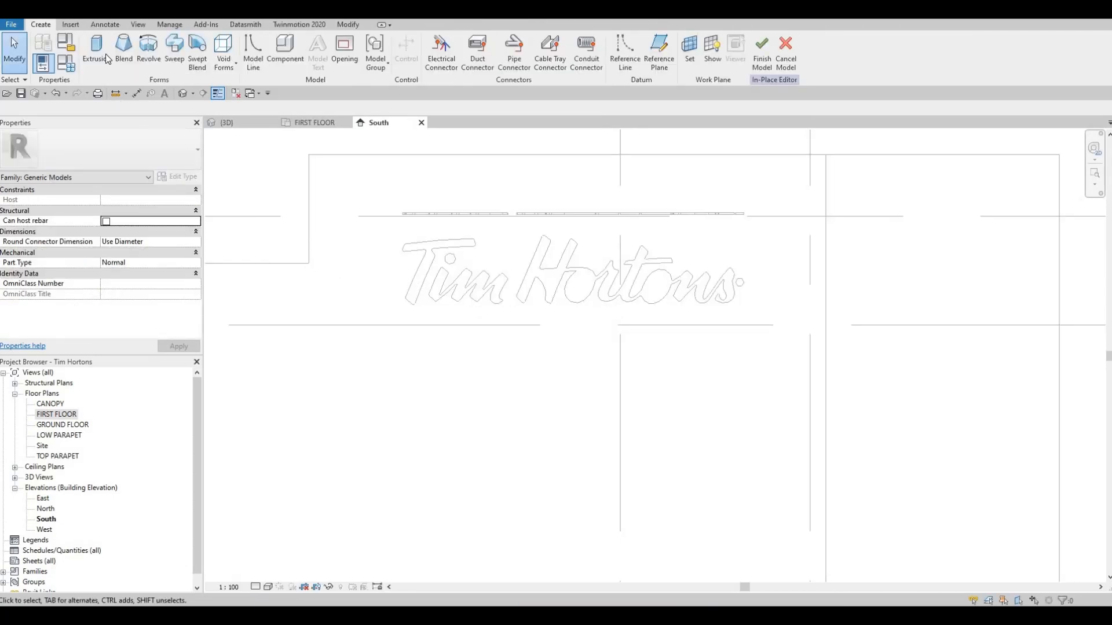
Set the work plane to the EXTERIOR WALL 1 face behind the logo and start a solid extrusion sketched with Pick Lines.
{"action": "left_click", "coordinate": [689, 51]}
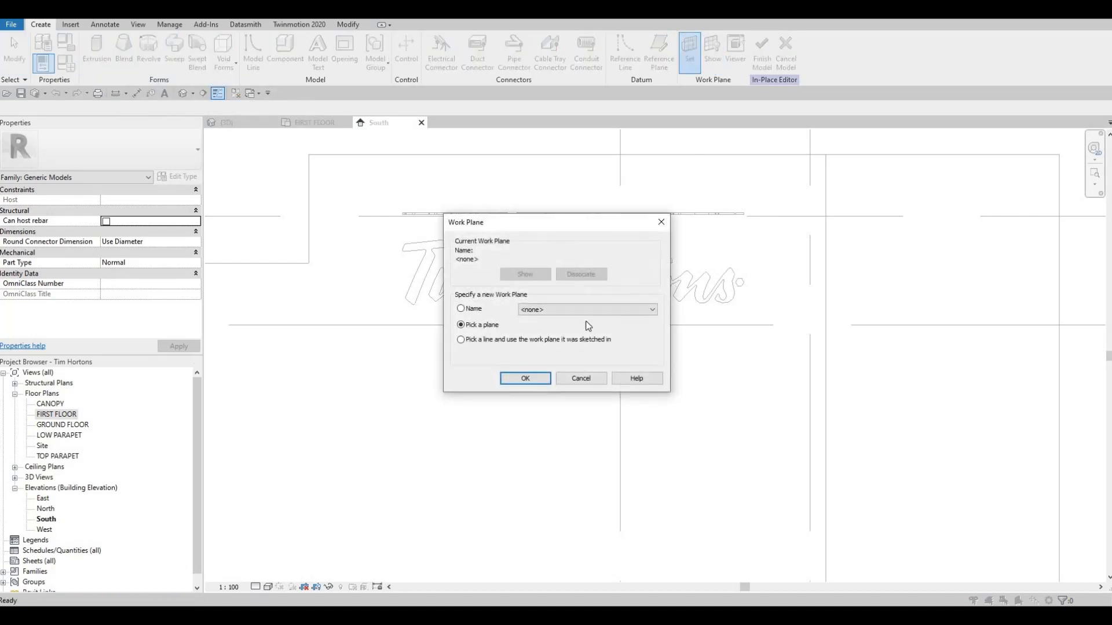
{"action": "key", "text": "Return"}
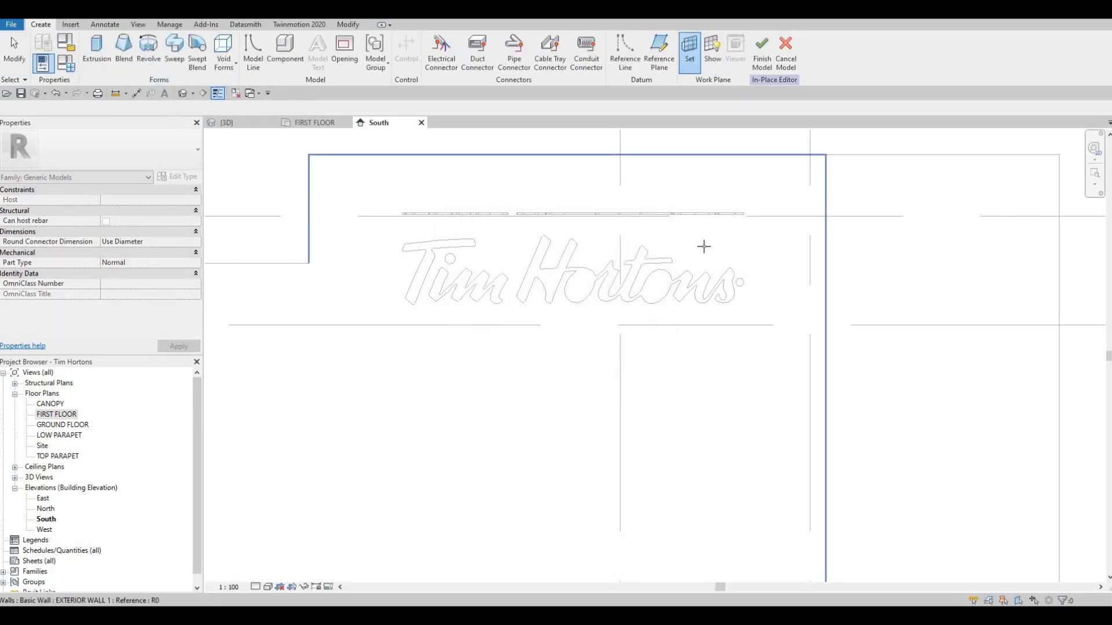
{"action": "left_click", "coordinate": [704, 246]}
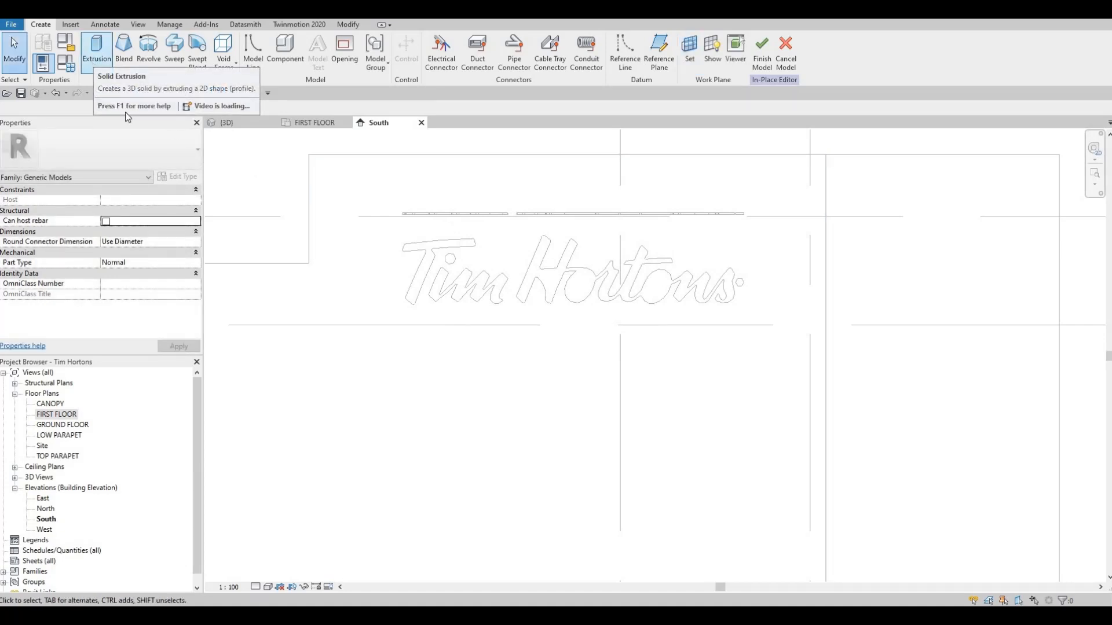
{"action": "left_click", "coordinate": [97, 51]}
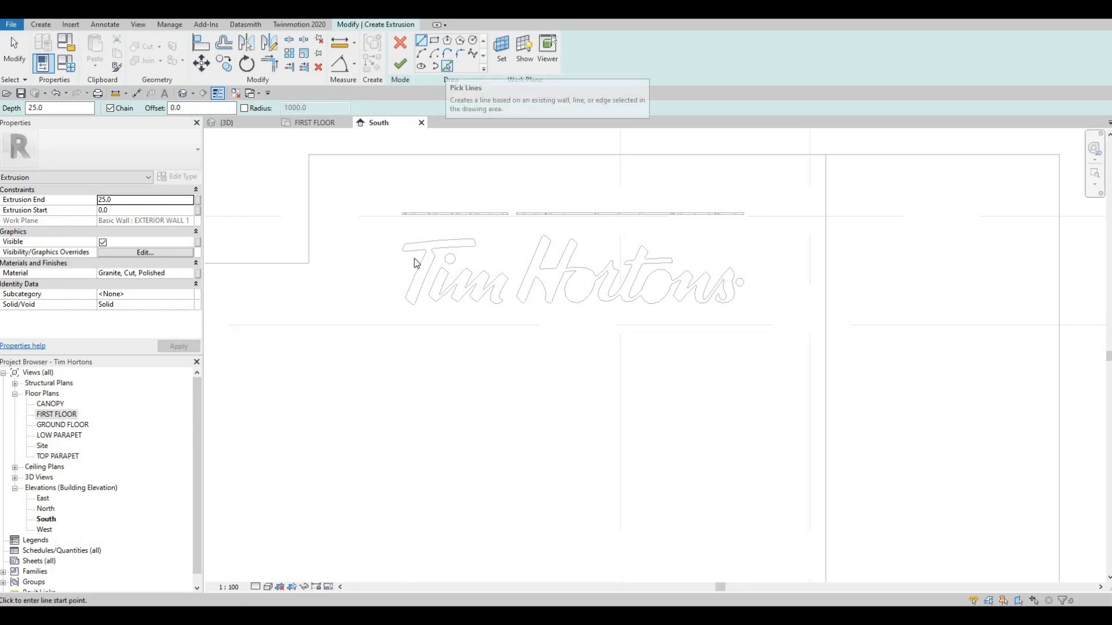
{"action": "left_click", "coordinate": [448, 67]}
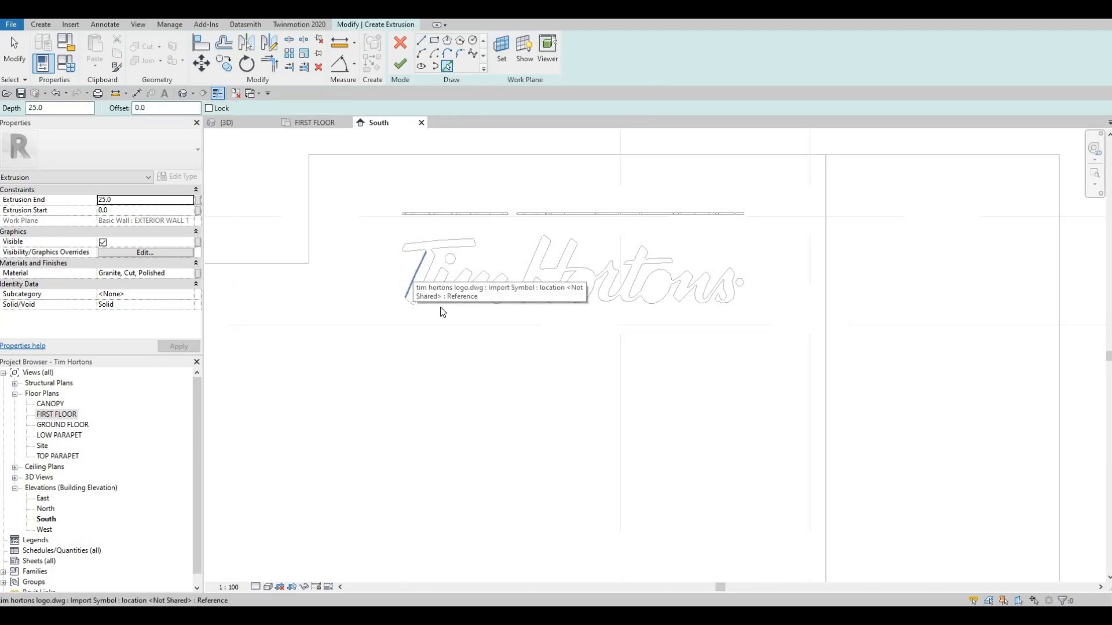
{"action": "scroll", "coordinate": [441, 311], "scroll_direction": "up", "scroll_amount": 3}
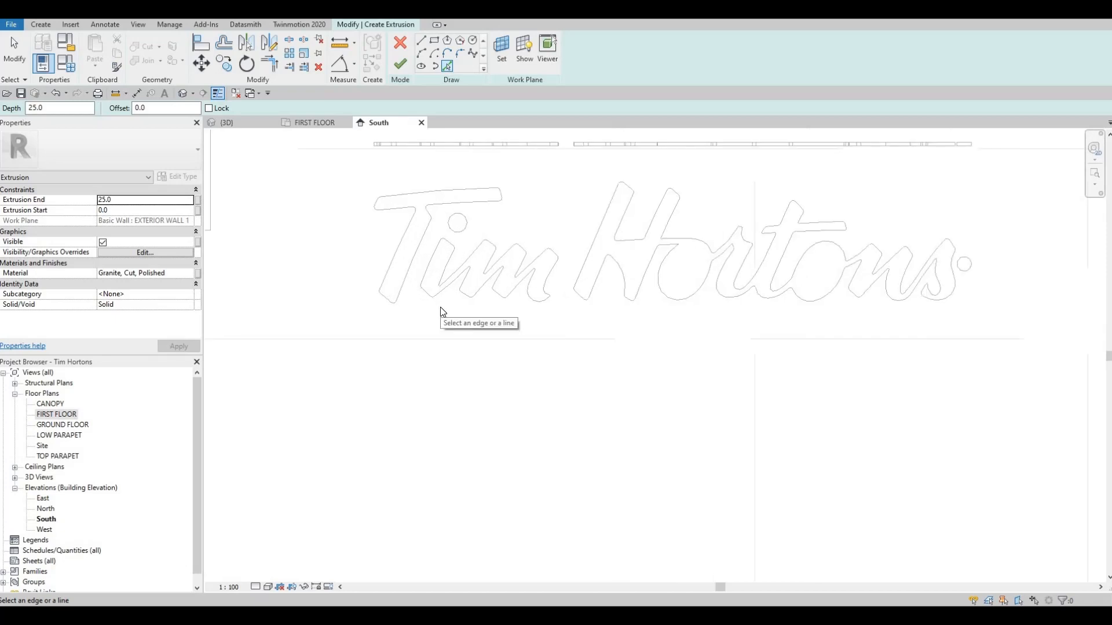
{"action": "left_click", "coordinate": [394, 259]}
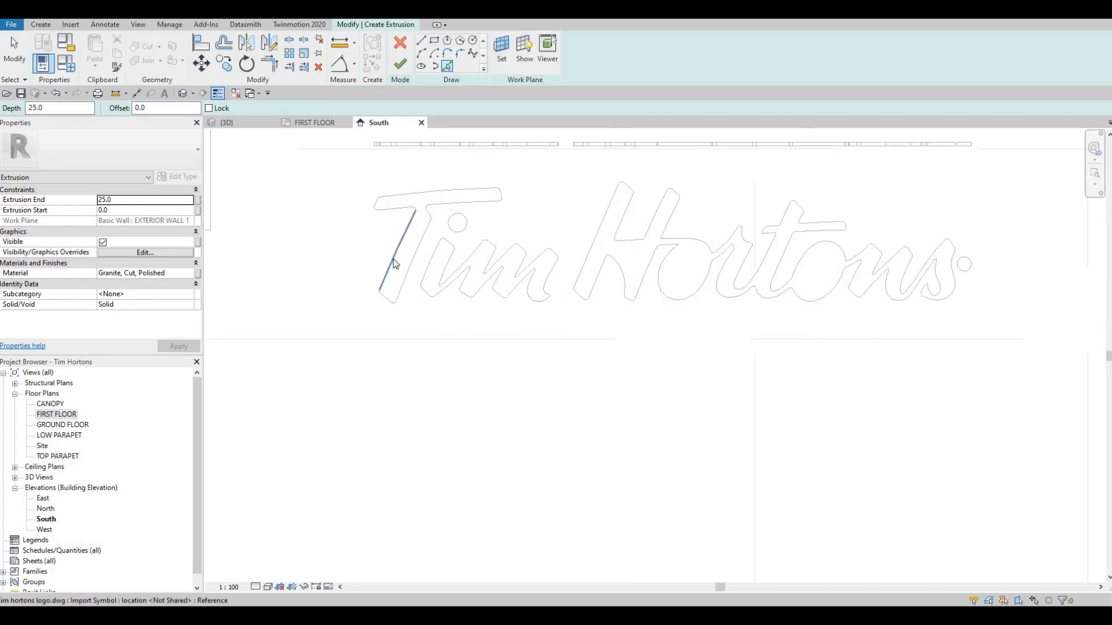
Duplicate the Laminate, Ivory, Matte material, name the copy "tim hortons logo", and assign it to the extrusion.
{"action": "left_click", "coordinate": [192, 273]}
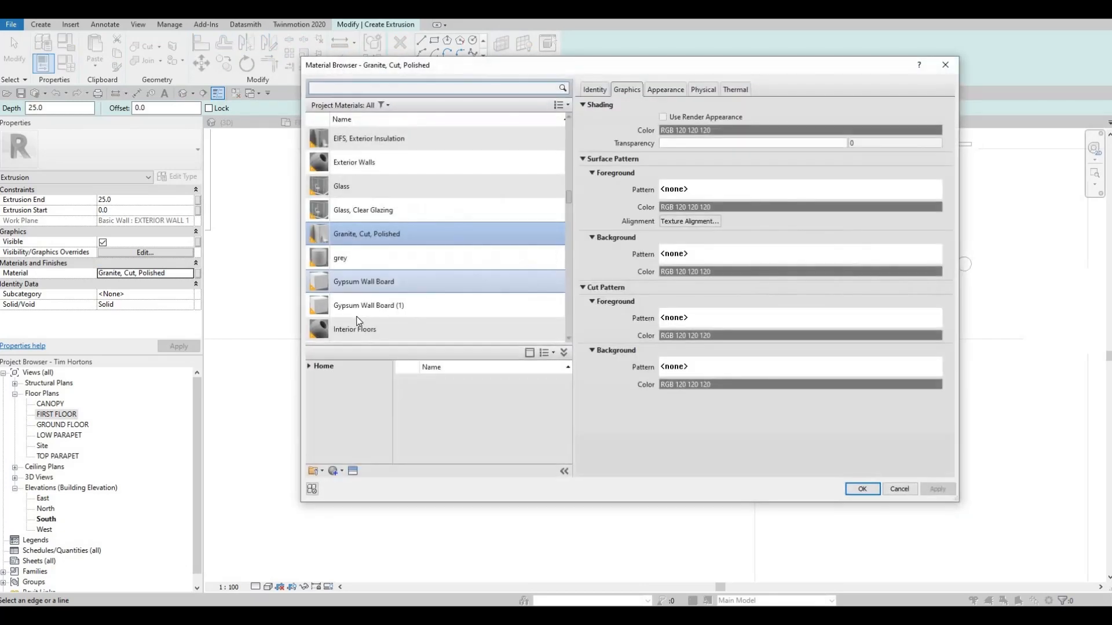
{"action": "scroll", "coordinate": [392, 315], "scroll_direction": "down", "scroll_amount": 3}
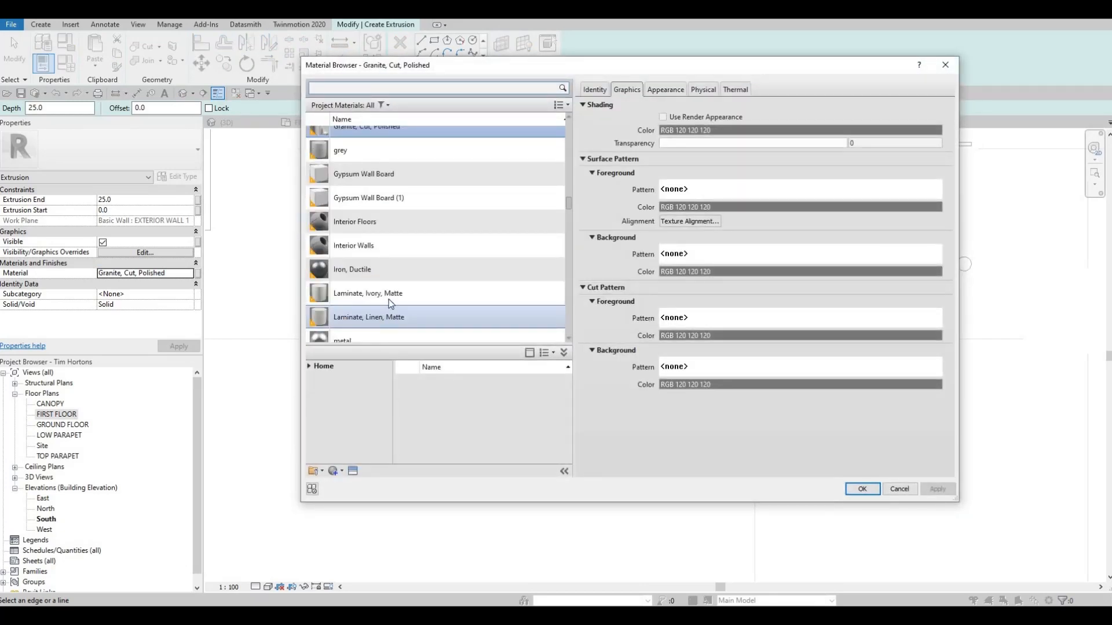
{"action": "left_click", "coordinate": [337, 470]}
{"action": "left_click", "coordinate": [344, 492]}
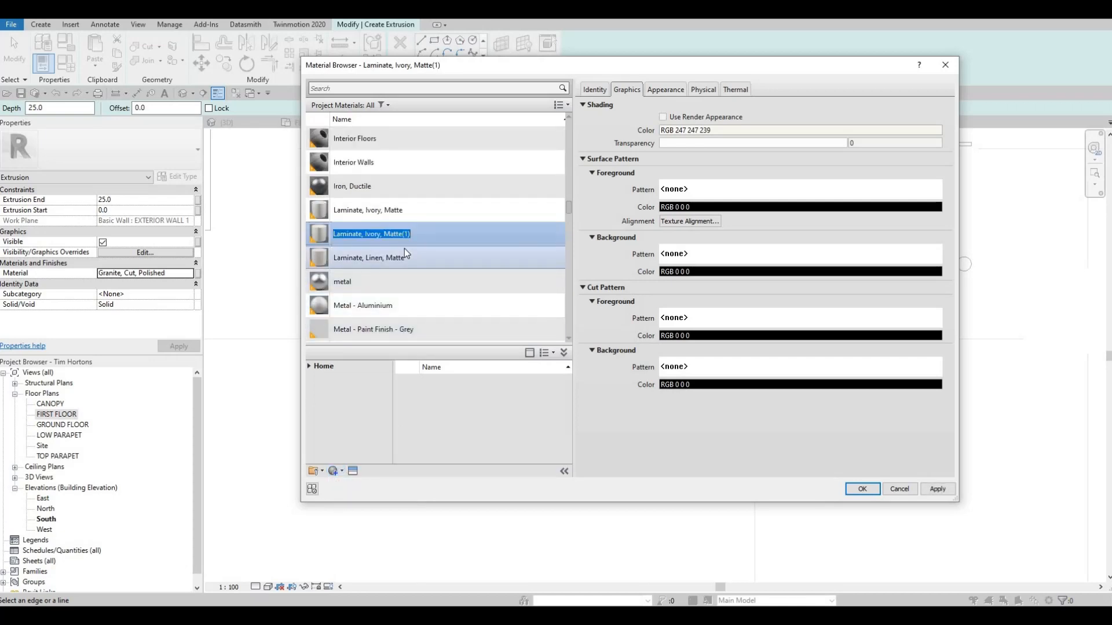
{"action": "type", "text": "t"}
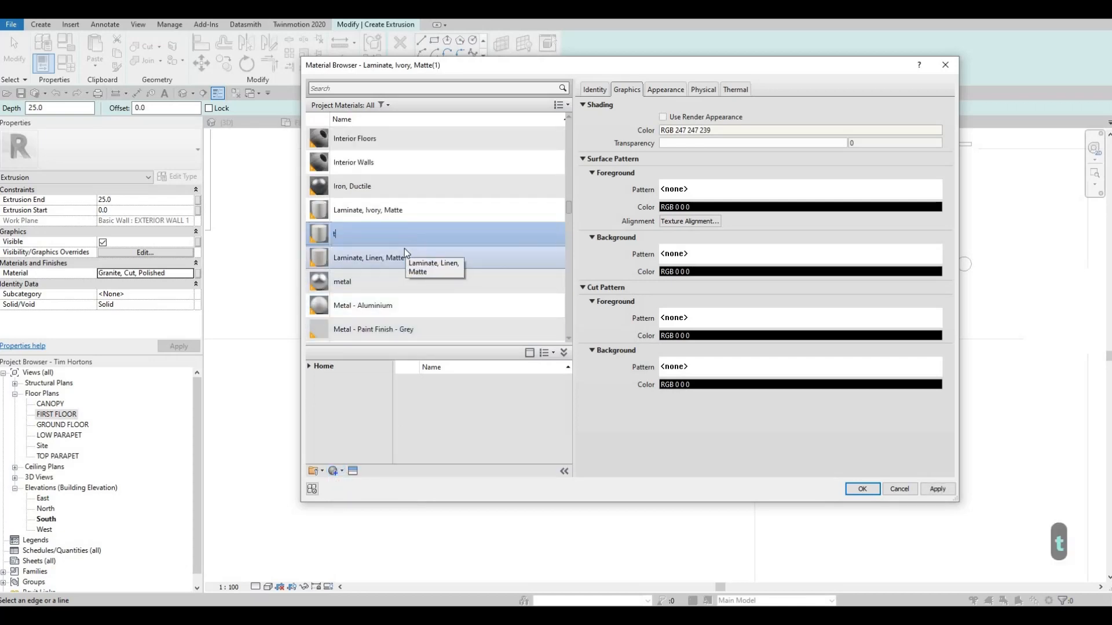
{"action": "type", "text": "im hortons"}
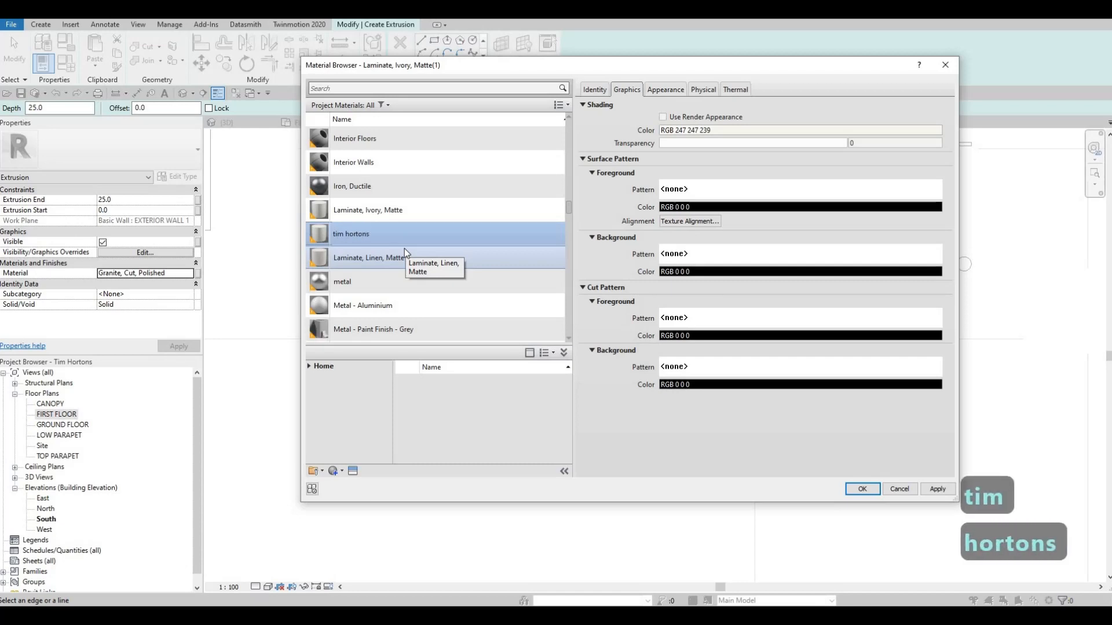
{"action": "type", "text": " logo"}
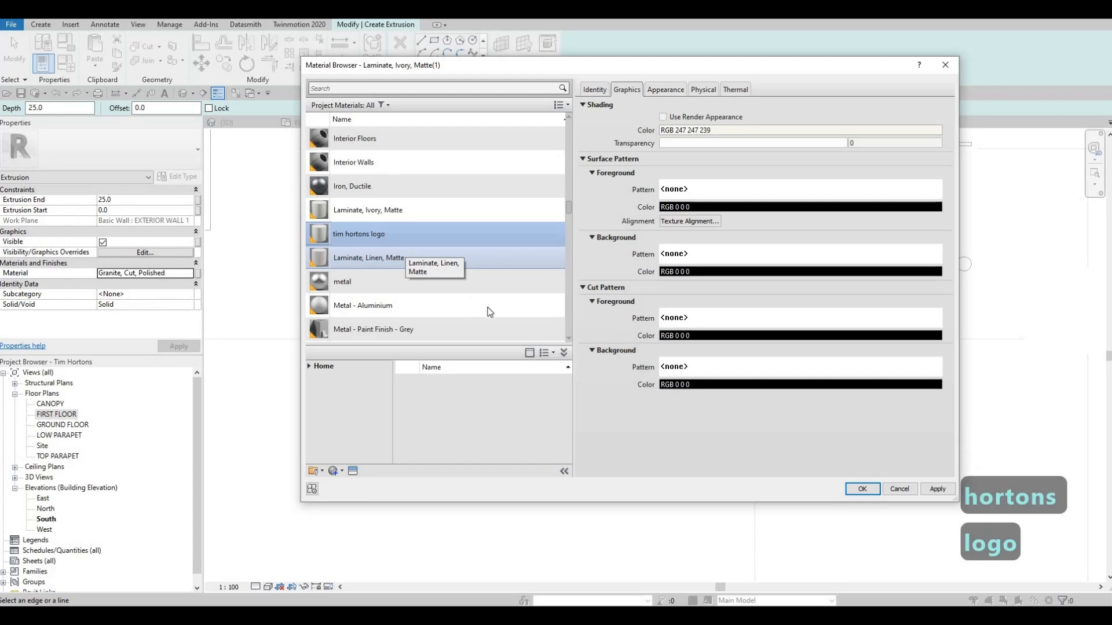
{"action": "left_click", "coordinate": [863, 490]}
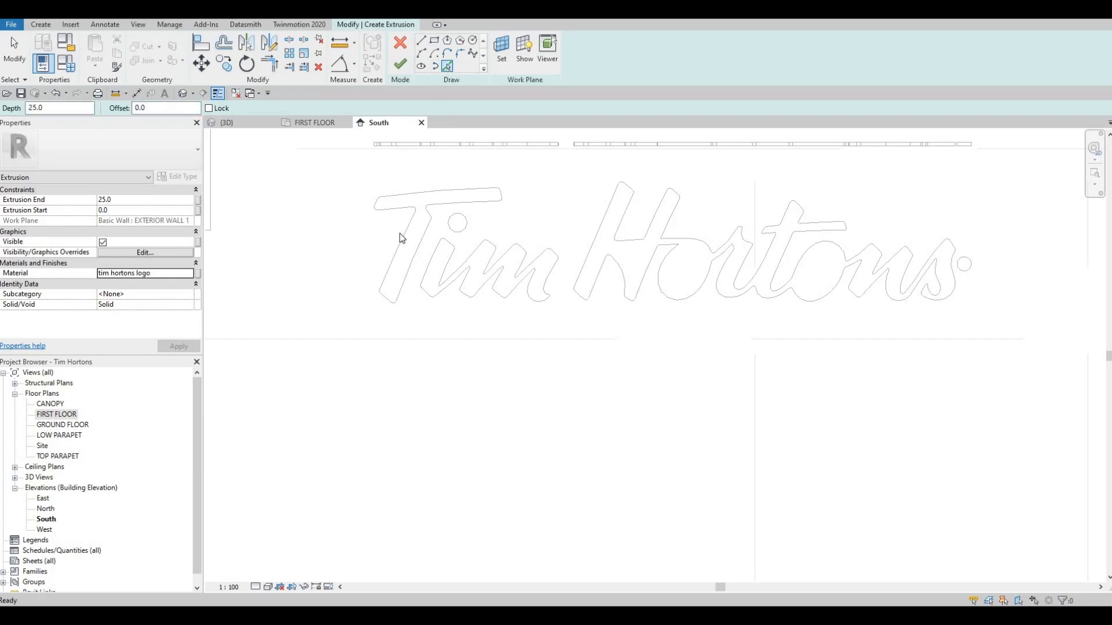
Trace both sides and the rounded foot of the letter T's stem from the imported logo lines.
{"action": "scroll", "coordinate": [379, 290], "scroll_direction": "up", "scroll_amount": 5}
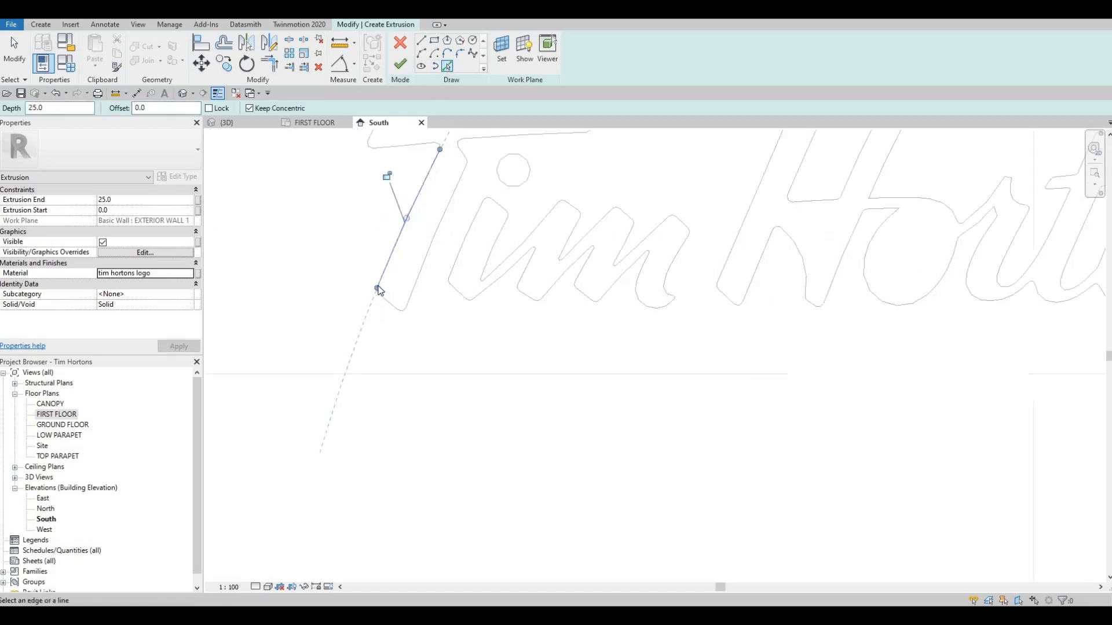
{"action": "left_click", "coordinate": [428, 323]}
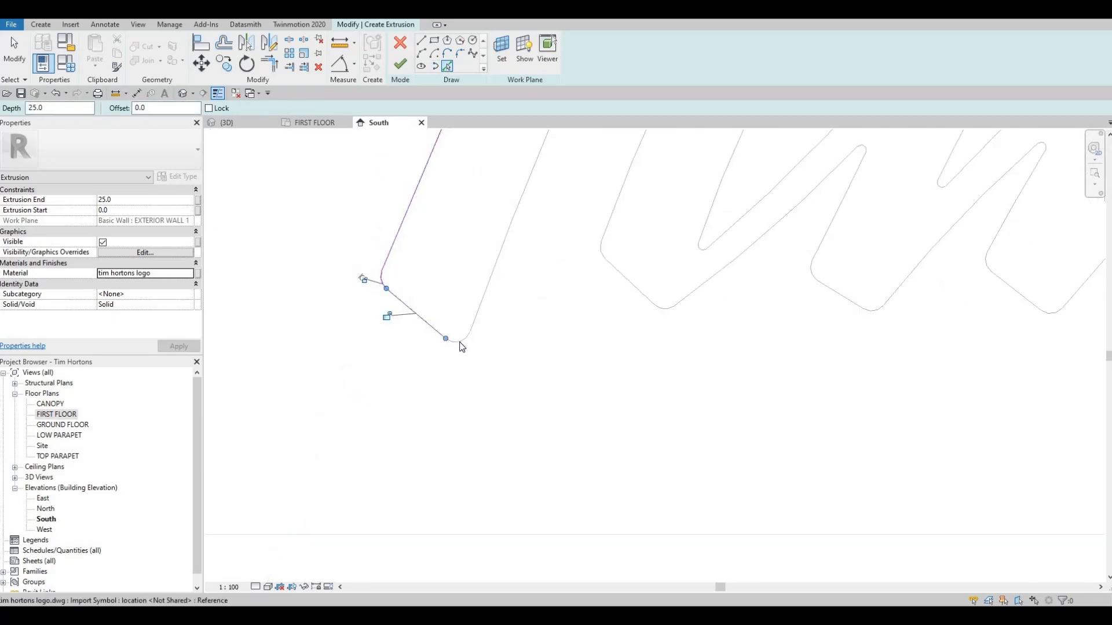
{"action": "left_click", "coordinate": [465, 339]}
{"action": "scroll", "coordinate": [488, 236], "scroll_direction": "down", "scroll_amount": 5}
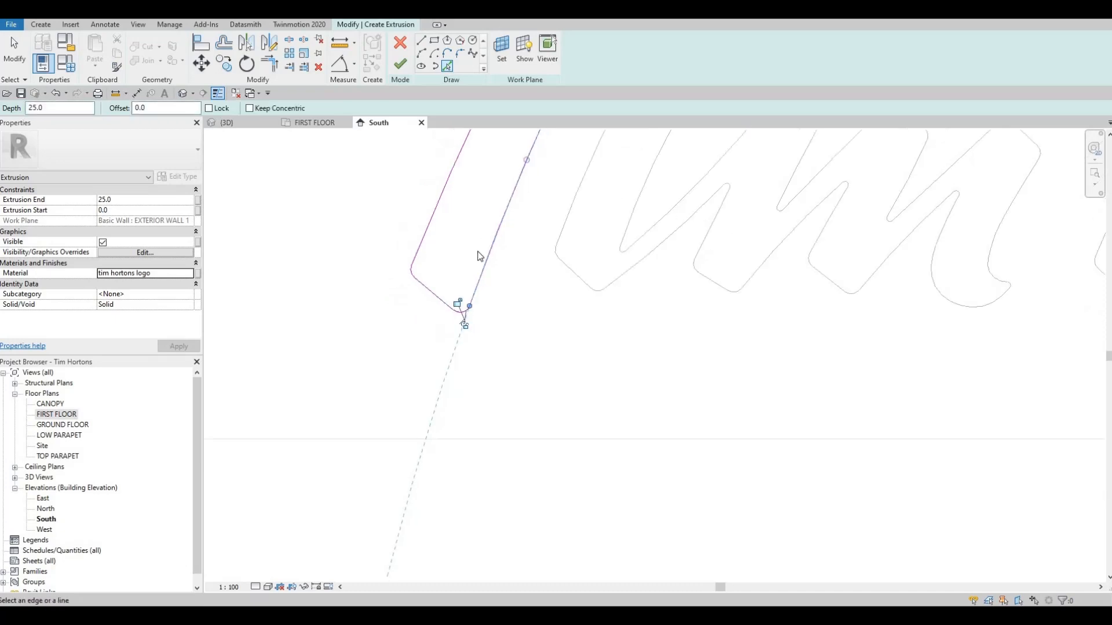
{"action": "left_click", "coordinate": [482, 238]}
Trace the curved joints between the T's stem and crossbar, along with the crossbar's underside on both sides.
{"action": "scroll", "coordinate": [482, 234], "scroll_direction": "up", "scroll_amount": 4}
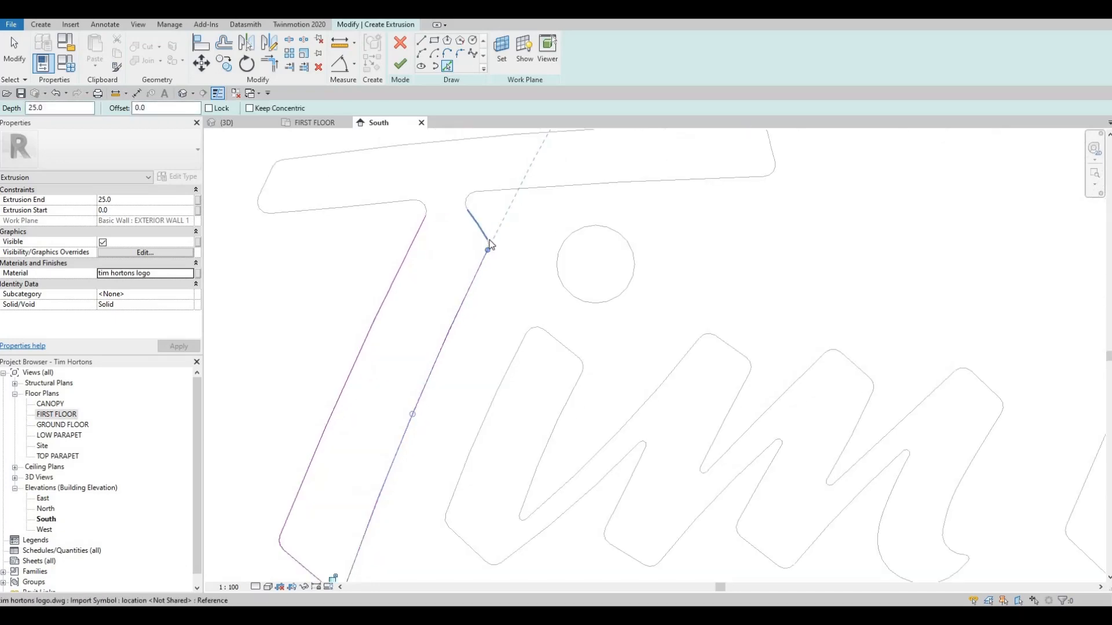
{"action": "left_click", "coordinate": [468, 198]}
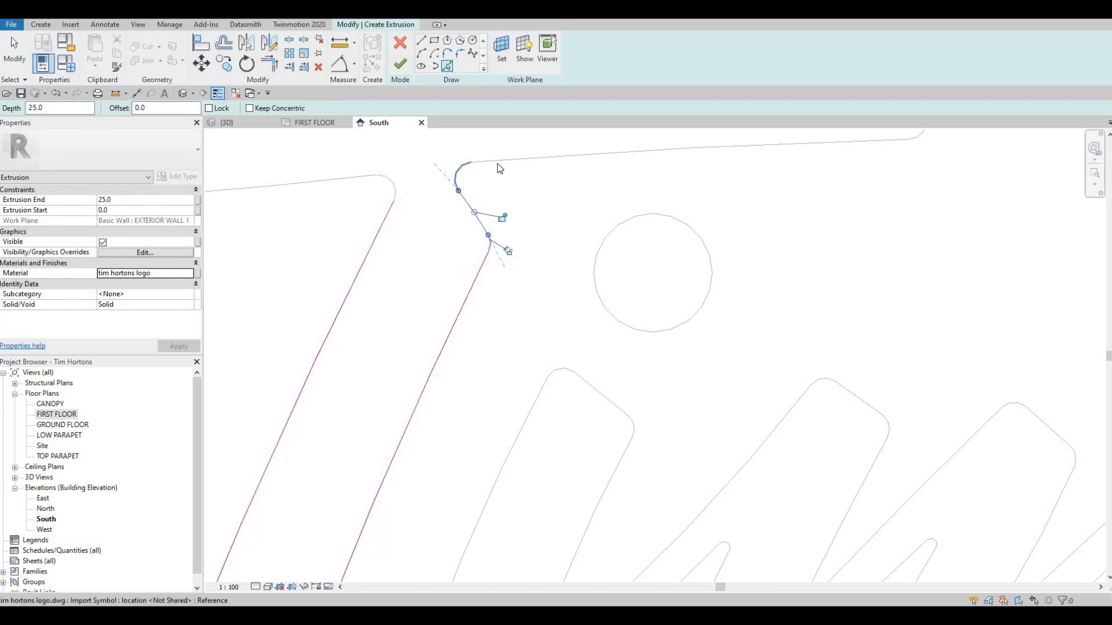
{"action": "left_click", "coordinate": [466, 163]}
{"action": "left_click", "coordinate": [394, 191]}
{"action": "left_click", "coordinate": [342, 179]}
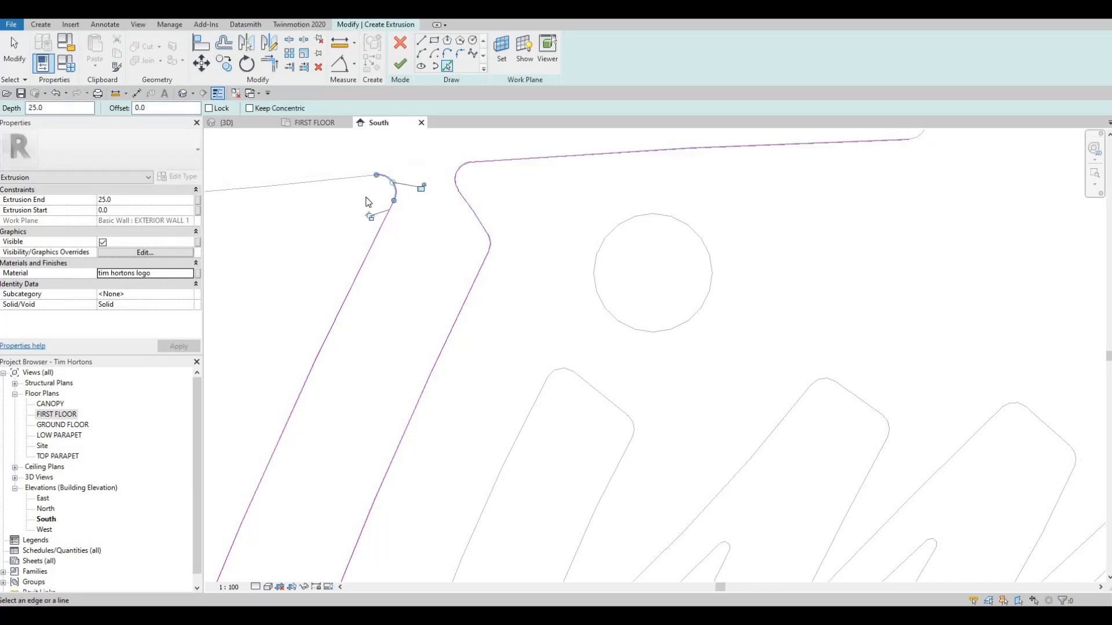
{"action": "scroll", "coordinate": [371, 200], "scroll_direction": "down", "scroll_amount": 2}
{"action": "middle_click_drag", "start_coordinate": [315, 234], "coordinate": [396, 271]}
Trace the T crossbar's rounded ends and top edge to close the letter's outline.
{"action": "scroll", "coordinate": [316, 230], "scroll_direction": "up", "scroll_amount": 2}
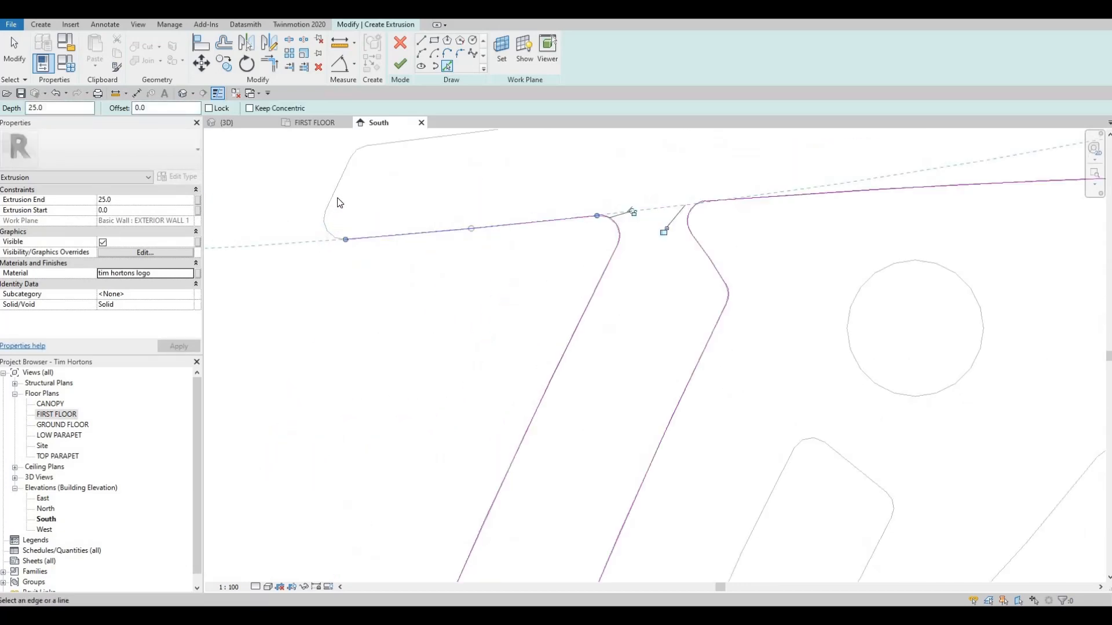
{"action": "left_click", "coordinate": [326, 216]}
{"action": "left_click", "coordinate": [356, 153]}
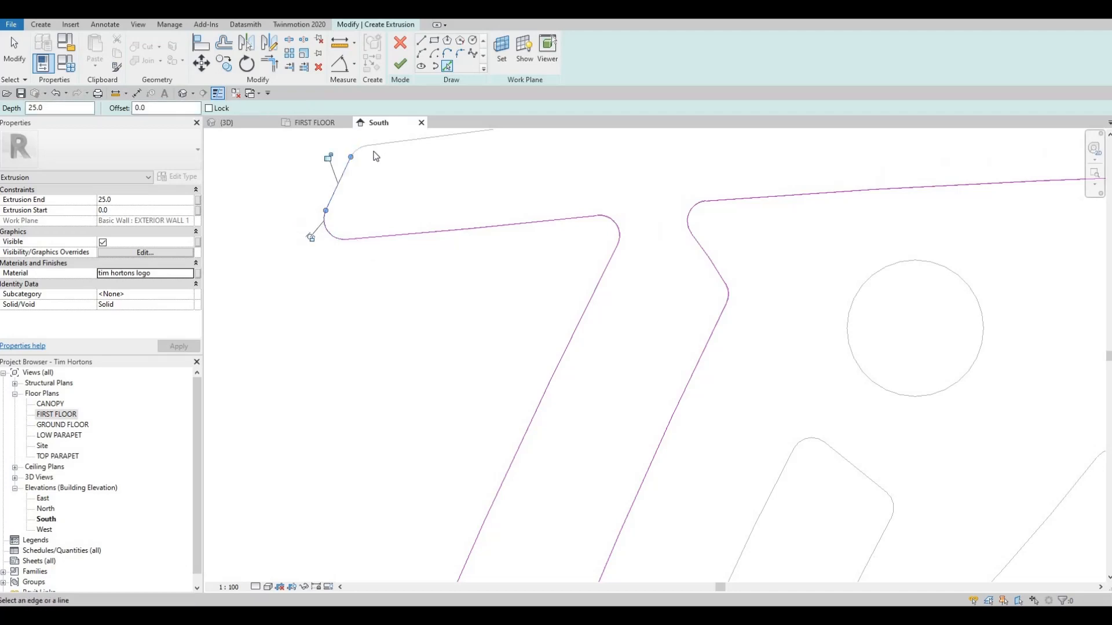
{"action": "left_click", "coordinate": [402, 141]}
{"action": "scroll", "coordinate": [515, 229], "scroll_direction": "down", "scroll_amount": 2}
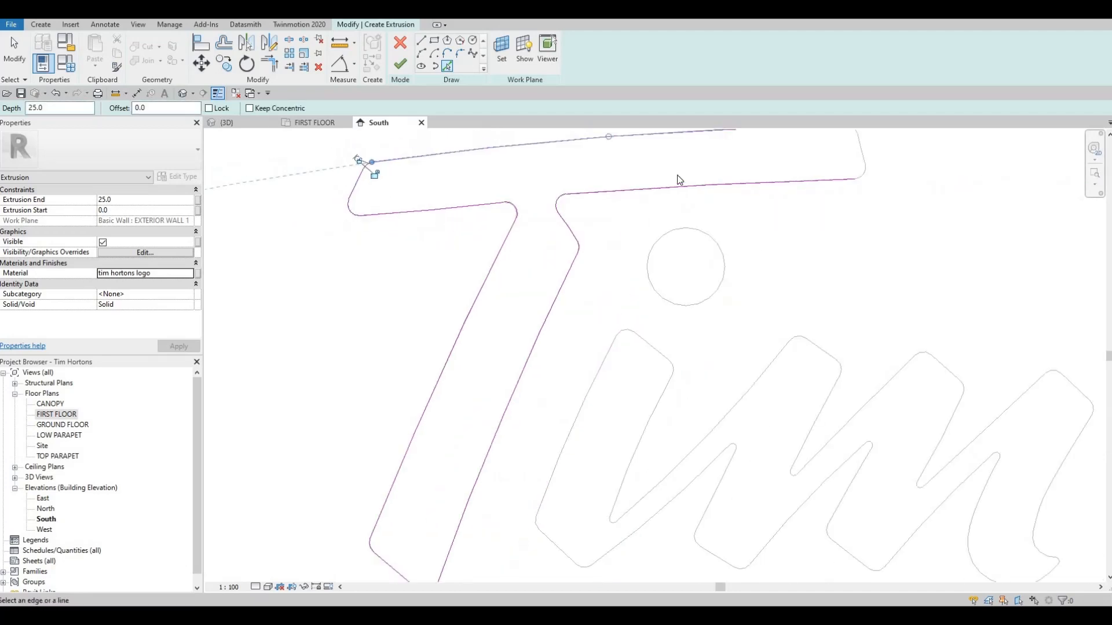
{"action": "middle_click_drag", "start_coordinate": [678, 175], "coordinate": [498, 201]}
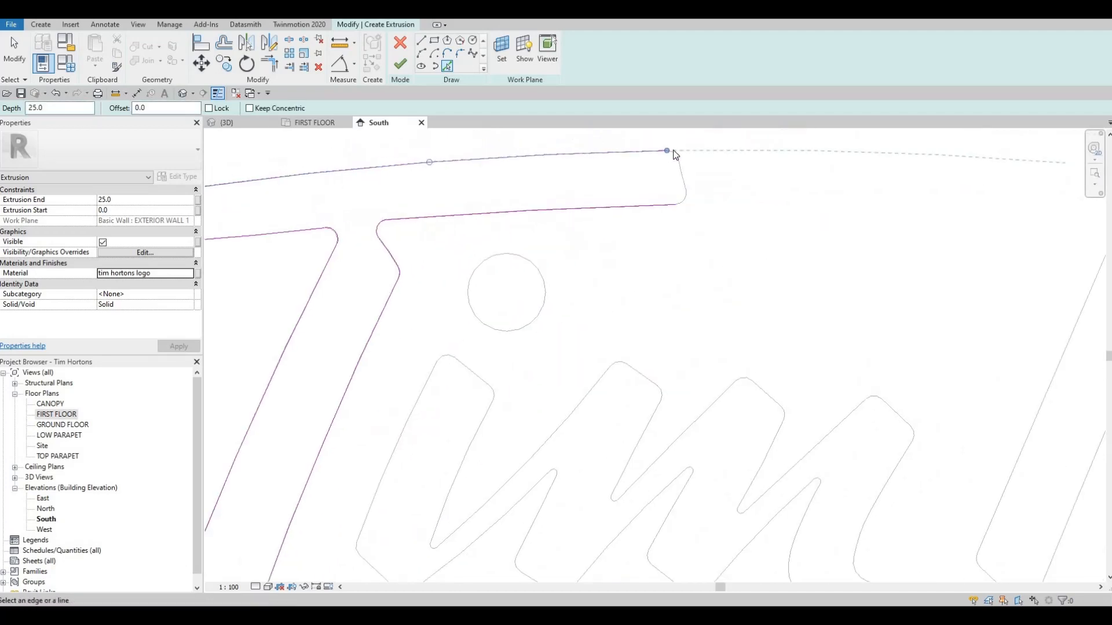
{"action": "left_click", "coordinate": [684, 203]}
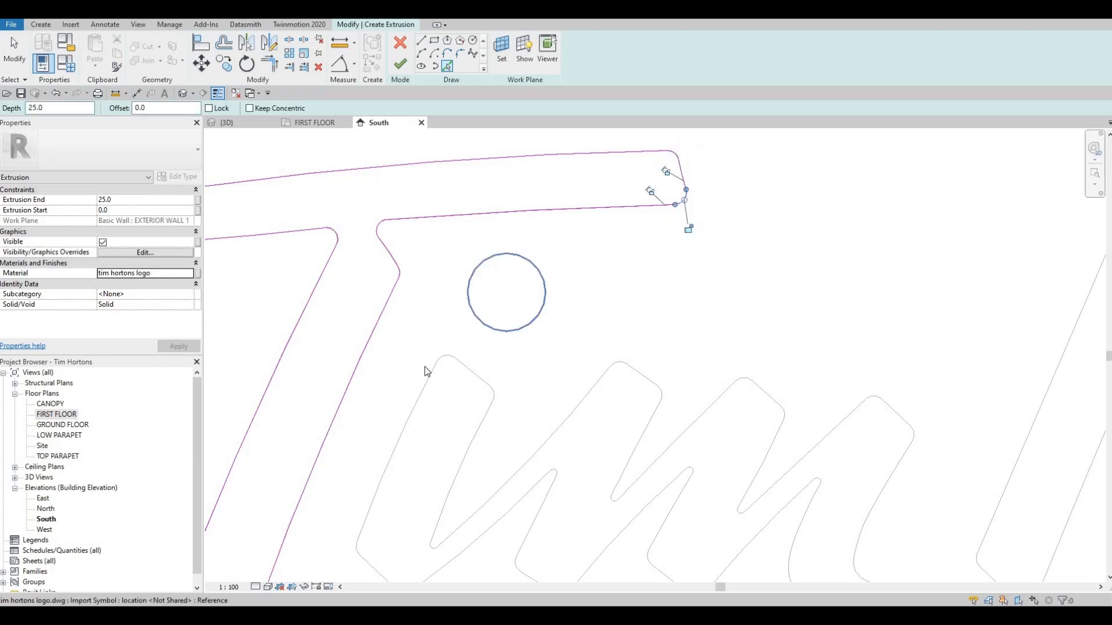
Trace the letter i's stem from the logo lines, including its rounded top and foot and the lower joint with the m.
{"action": "left_click", "coordinate": [440, 363]}
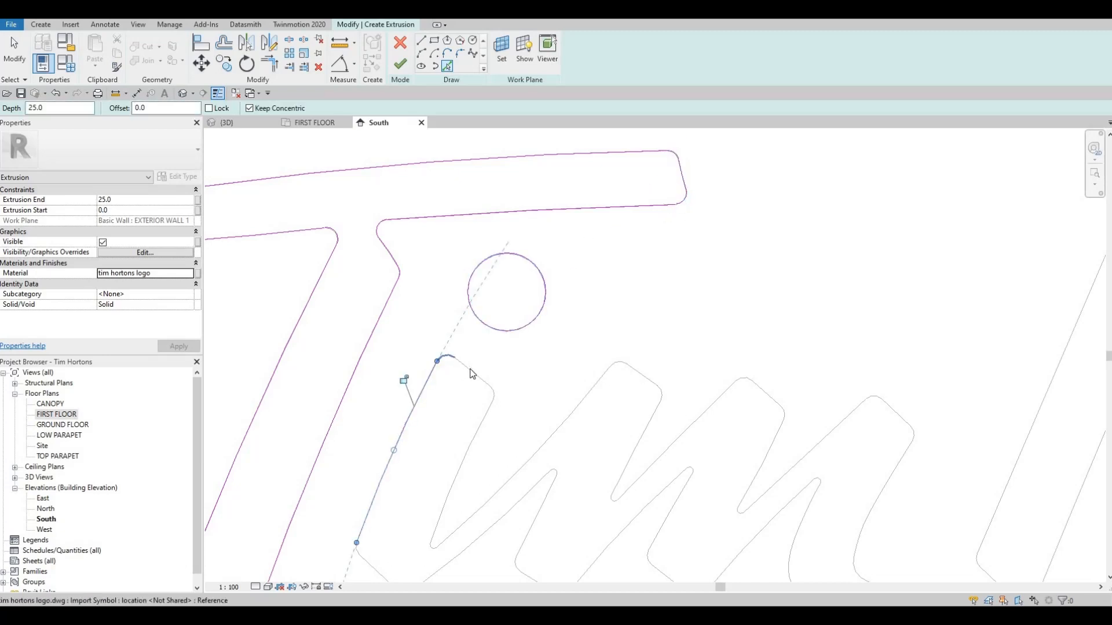
{"action": "left_click", "coordinate": [491, 394]}
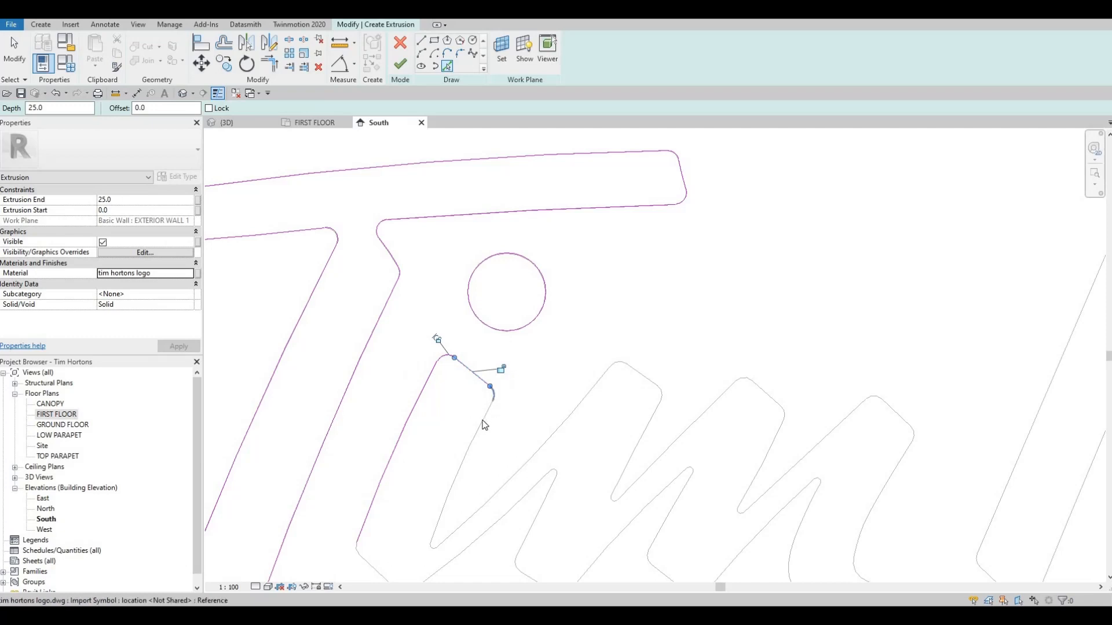
{"action": "left_click", "coordinate": [468, 442]}
{"action": "middle_click_drag", "start_coordinate": [360, 550], "coordinate": [381, 406]}
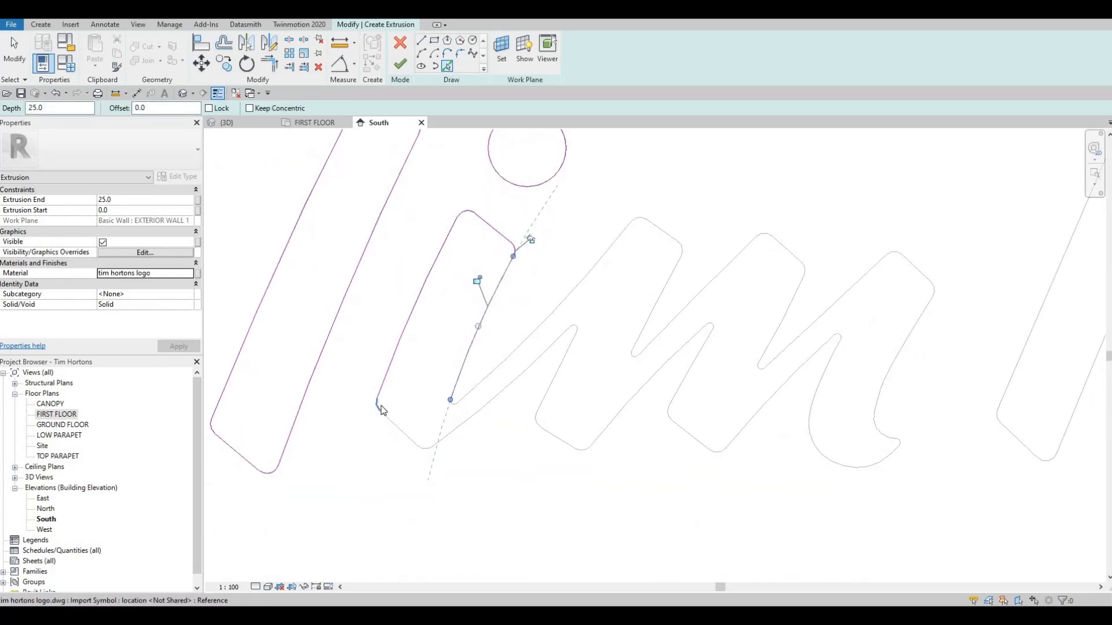
{"action": "left_click", "coordinate": [404, 434]}
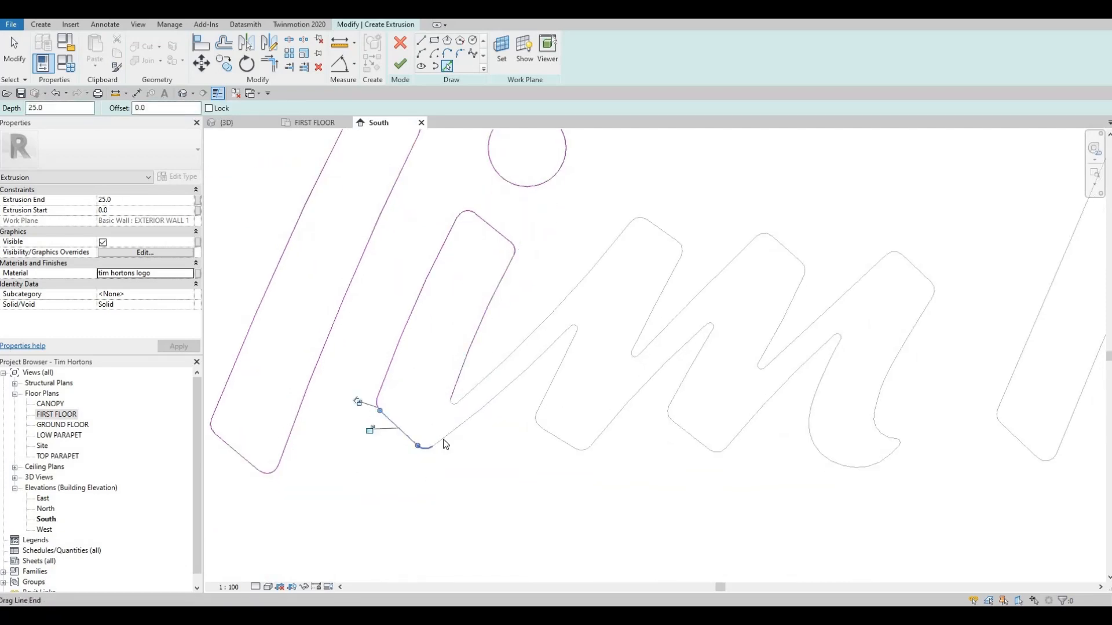
{"action": "left_click", "coordinate": [431, 447]}
{"action": "left_click", "coordinate": [445, 438]}
{"action": "left_click", "coordinate": [453, 405]}
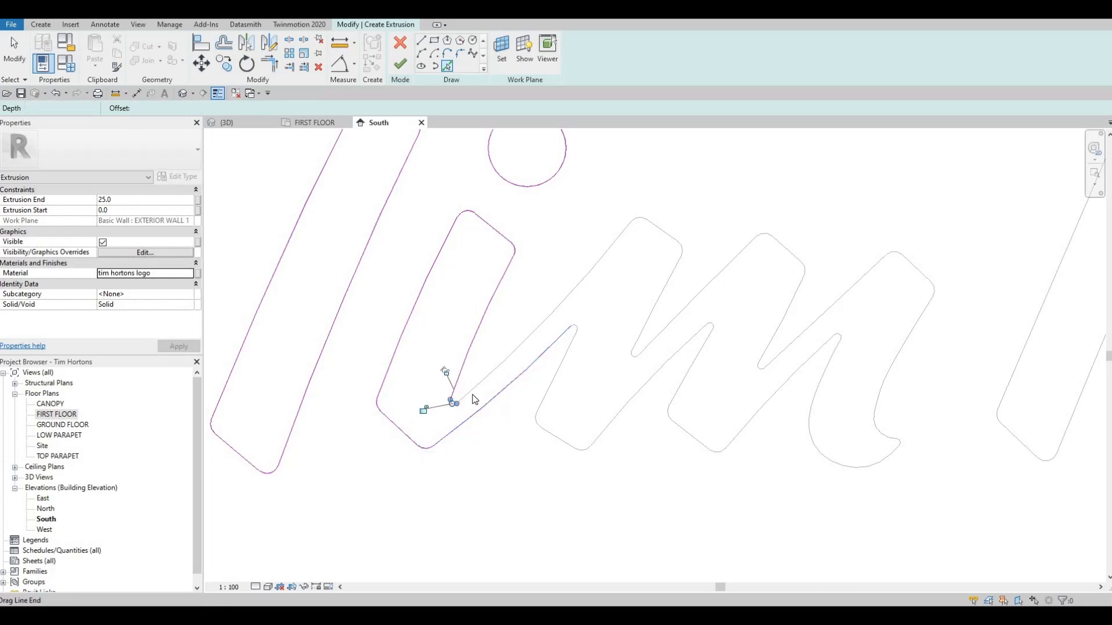
Trace the m's first peak: the long upstroke from the i, the rounded top, and the right side.
{"action": "left_click", "coordinate": [544, 333]}
{"action": "middle_click_drag", "start_coordinate": [635, 224], "coordinate": [524, 259]}
{"action": "scroll", "coordinate": [526, 258], "scroll_direction": "up", "scroll_amount": 2}
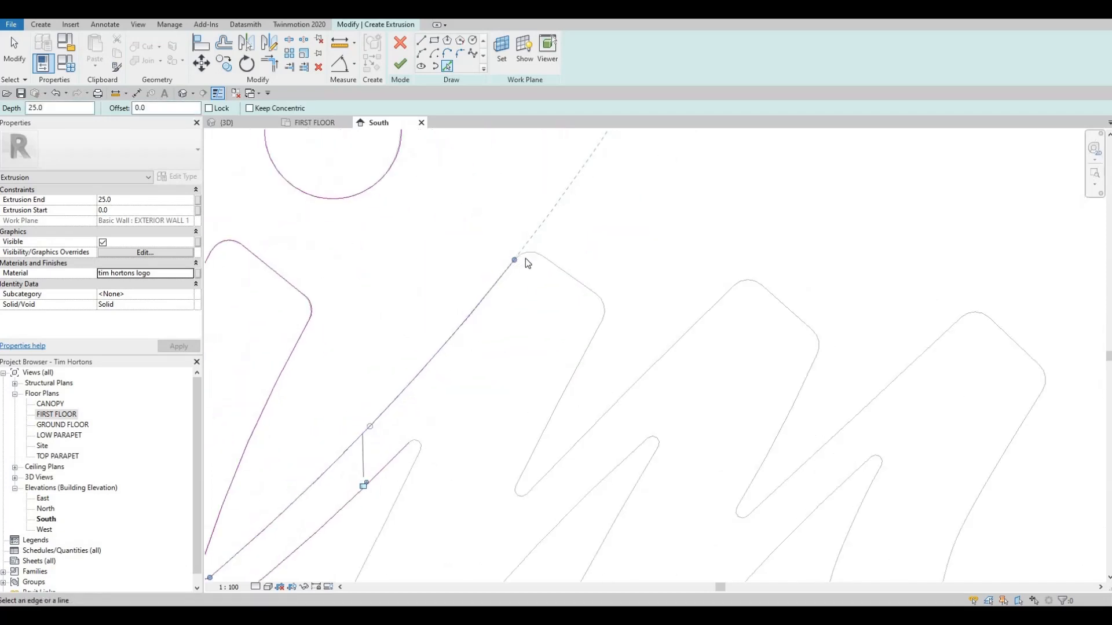
{"action": "left_click", "coordinate": [526, 255]}
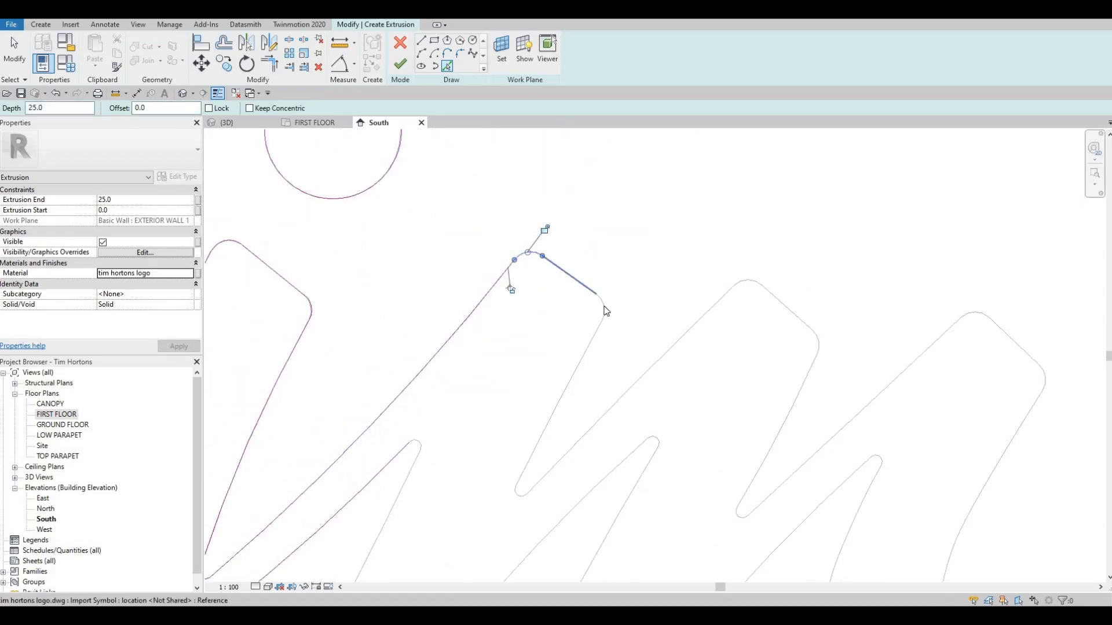
{"action": "left_click", "coordinate": [590, 290]}
{"action": "left_click", "coordinate": [604, 309]}
{"action": "left_click", "coordinate": [558, 406]}
Trace the m's first leg from its rounded notch down the left side, around the foot, and up the inner edge.
{"action": "mouse_move", "coordinate": [421, 419]}
{"action": "middle_mouse_down"}
{"action": "mouse_move", "coordinate": [447, 298]}
{"action": "mouse_move", "coordinate": [441, 317]}
{"action": "middle_mouse_up"}
{"action": "left_click", "coordinate": [441, 319]}
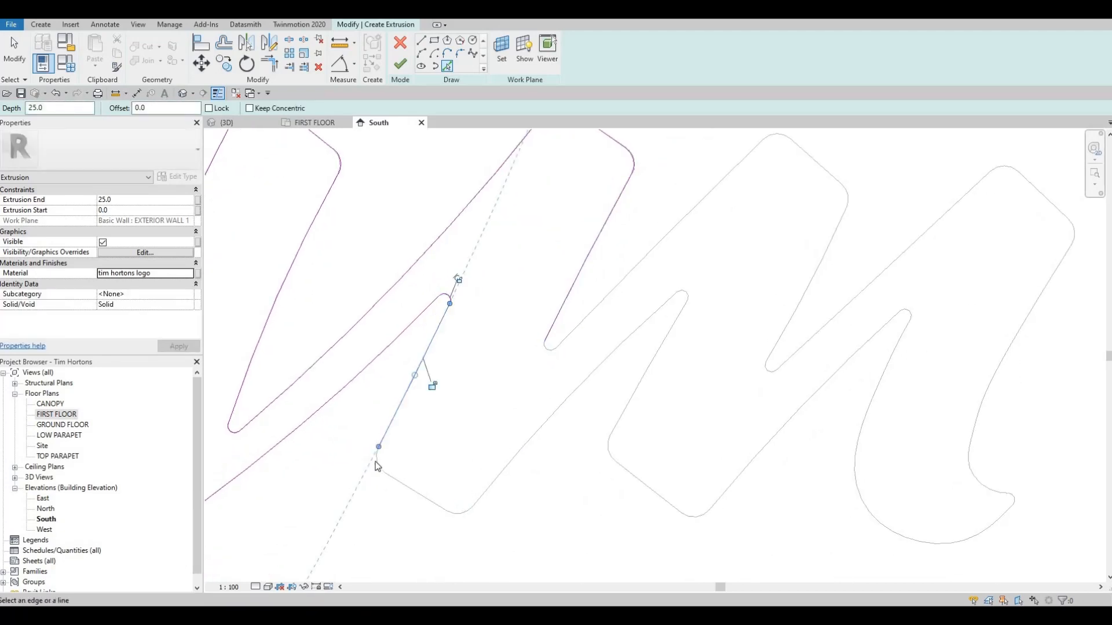
{"action": "left_click", "coordinate": [404, 484]}
{"action": "left_click", "coordinate": [460, 513]}
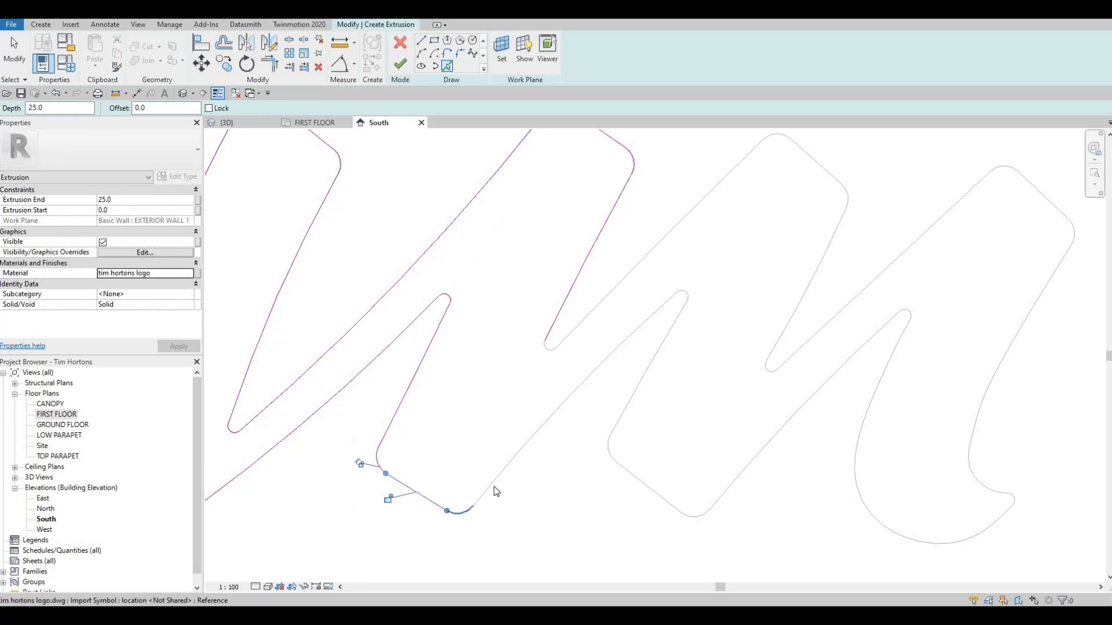
{"action": "left_click", "coordinate": [544, 422]}
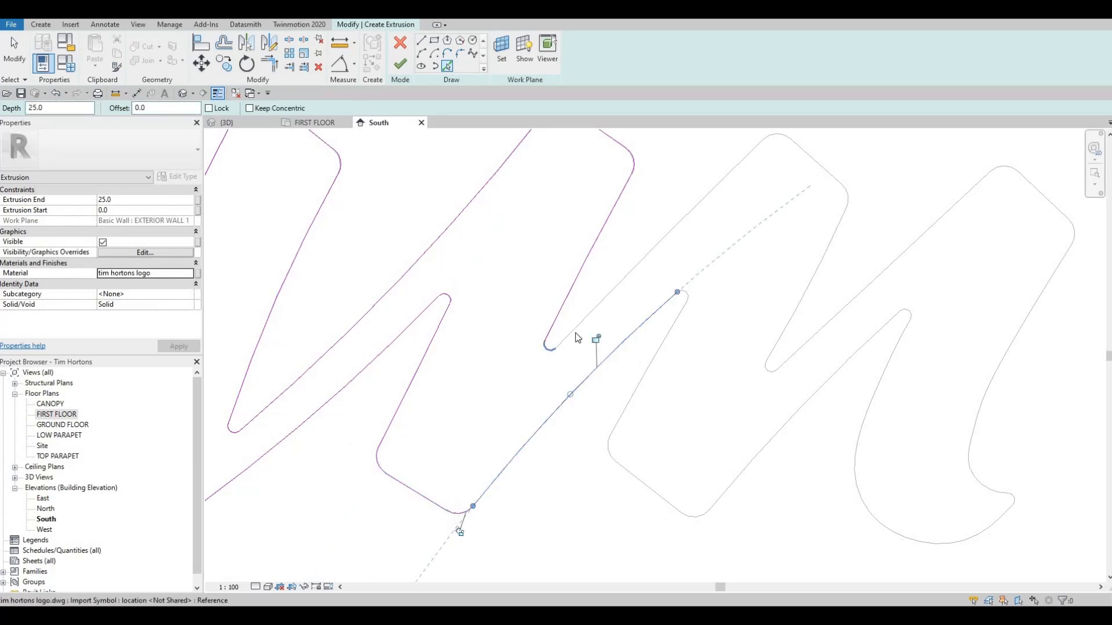
Trace the m's second peak, from the valley curve and upstroke over the rounded top and down the right side.
{"action": "left_click", "coordinate": [553, 349]}
{"action": "left_click", "coordinate": [583, 323]}
{"action": "scroll", "coordinate": [680, 298], "scroll_direction": "down", "scroll_amount": 1}
{"action": "middle_click_drag", "start_coordinate": [673, 192], "coordinate": [542, 217]}
{"action": "scroll", "coordinate": [645, 211], "scroll_direction": "up", "scroll_amount": 2}
{"action": "left_click", "coordinate": [648, 211]}
{"action": "left_click", "coordinate": [688, 253]}
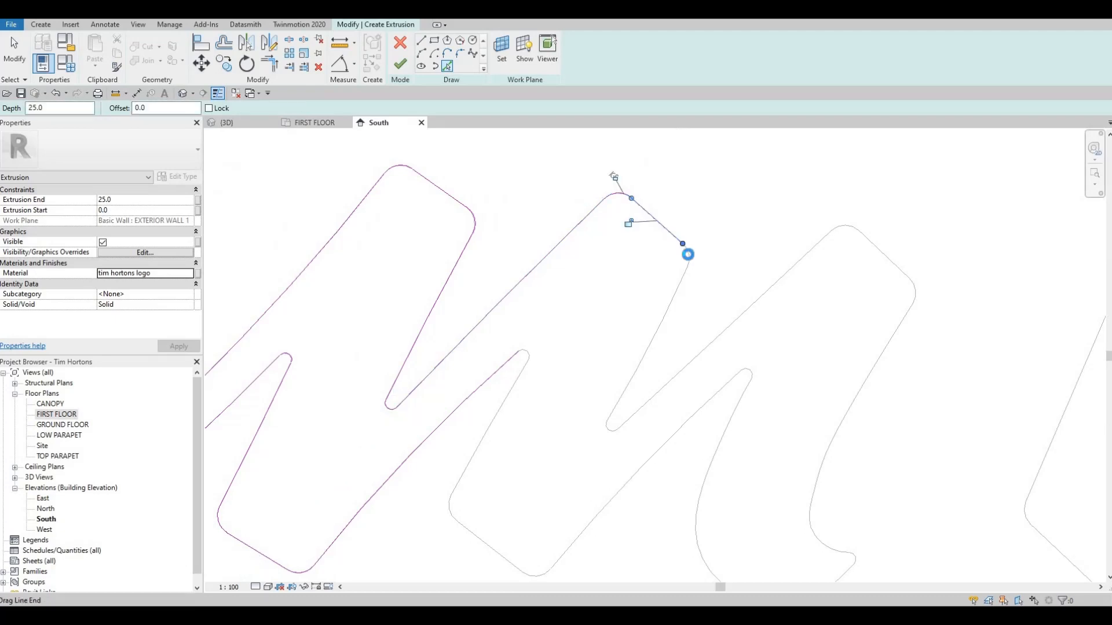
{"action": "left_click", "coordinate": [672, 299]}
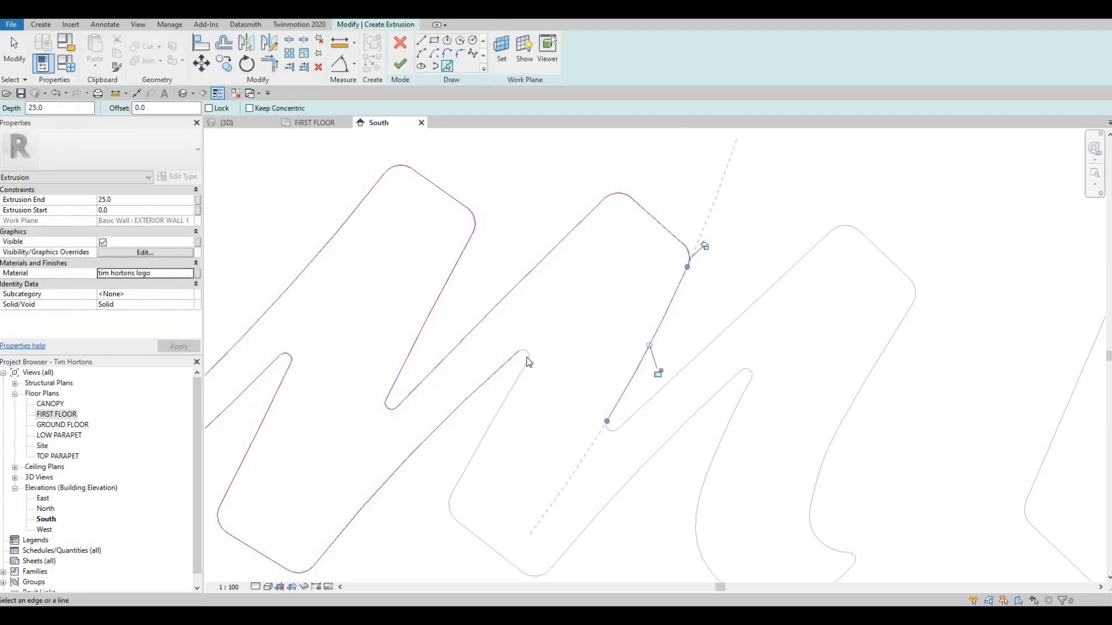
Trace the m's second leg along its left side and foot, then up the inner edge to the rounded tip.
{"action": "left_click", "coordinate": [520, 374]}
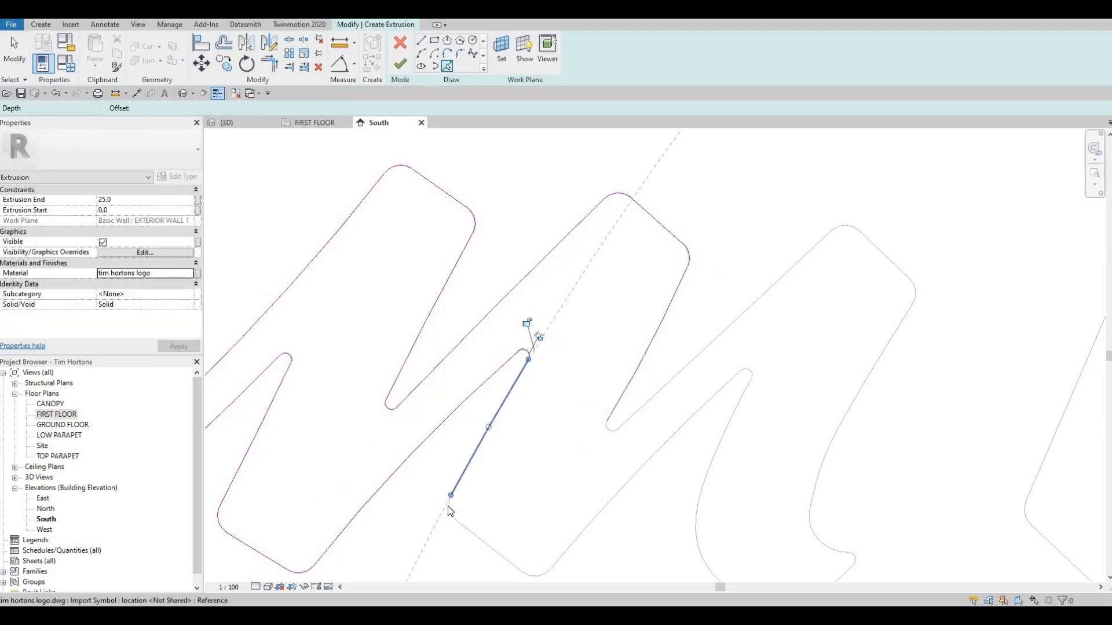
{"action": "left_click", "coordinate": [509, 562]}
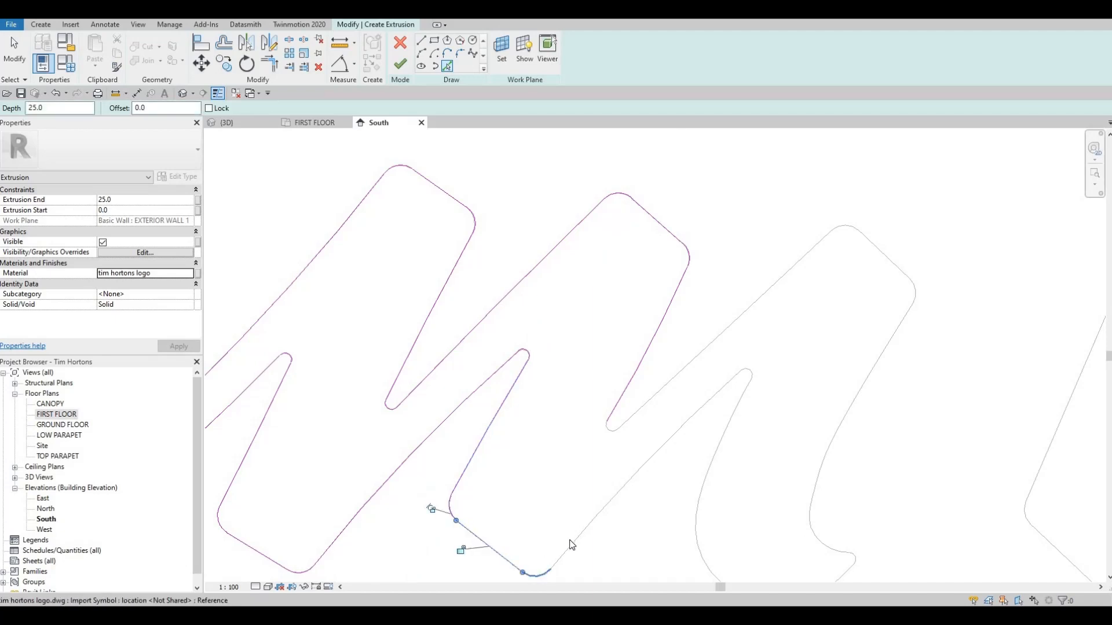
{"action": "left_click", "coordinate": [711, 397]}
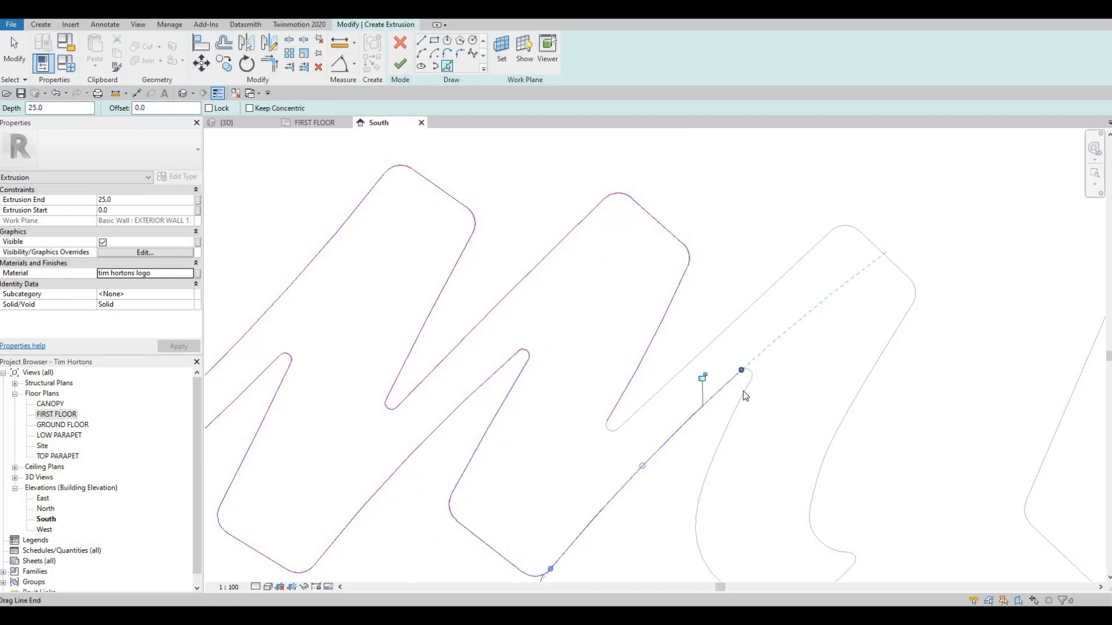
{"action": "left_click", "coordinate": [741, 394]}
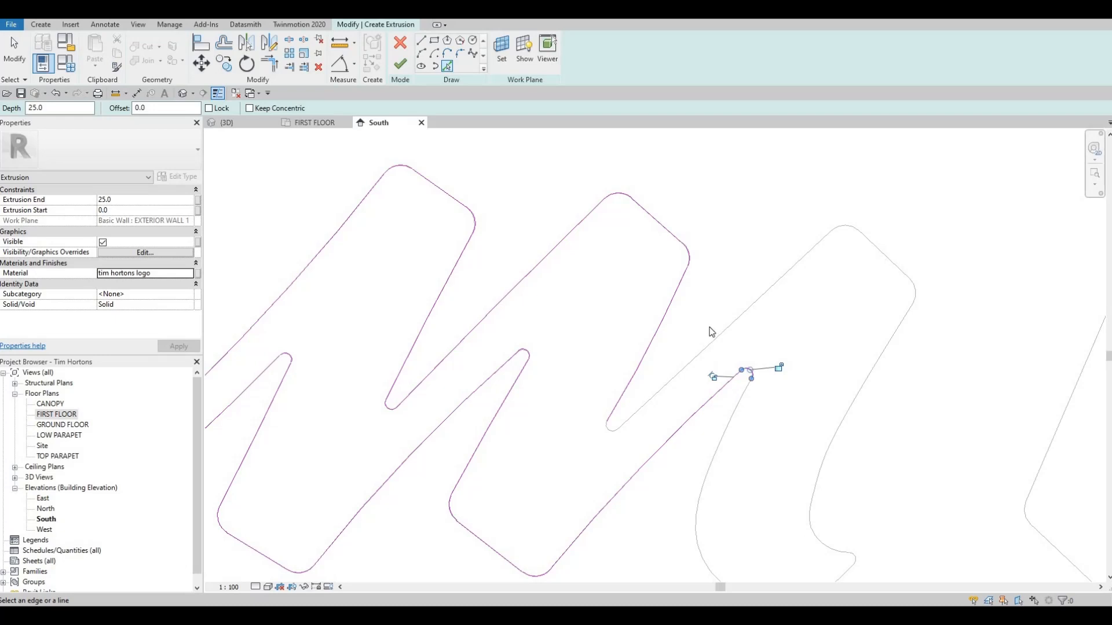
Trace the m's third peak from the valley curve along the upstroke and over the top to its right corner.
{"action": "left_click", "coordinate": [628, 417]}
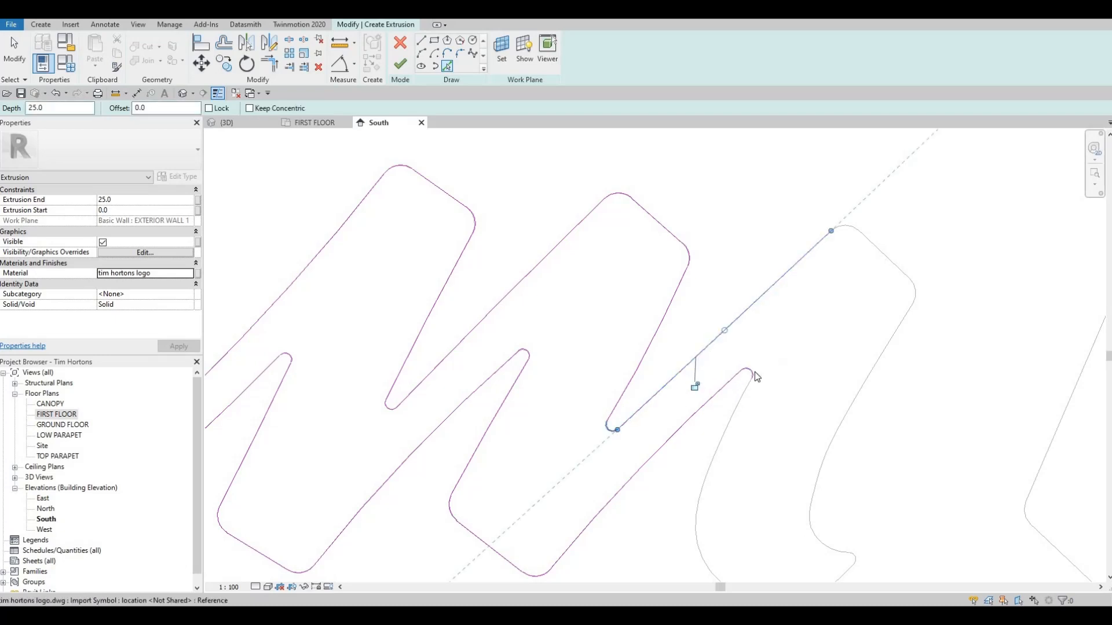
{"action": "mouse_move", "coordinate": [824, 243]}
{"action": "middle_mouse_down"}
{"action": "mouse_move", "coordinate": [727, 211]}
{"action": "mouse_move", "coordinate": [713, 224]}
{"action": "middle_mouse_up"}
{"action": "scroll", "coordinate": [712, 223], "scroll_direction": "down", "scroll_amount": 1}
{"action": "left_click", "coordinate": [738, 209]}
{"action": "left_click", "coordinate": [763, 229]}
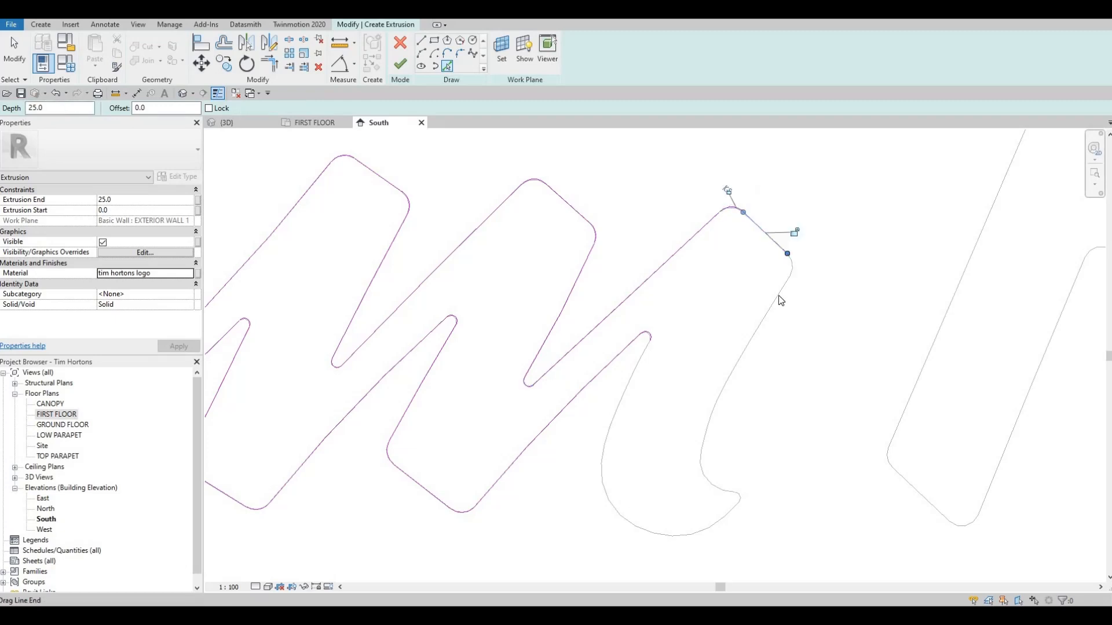
{"action": "left_click", "coordinate": [790, 265]}
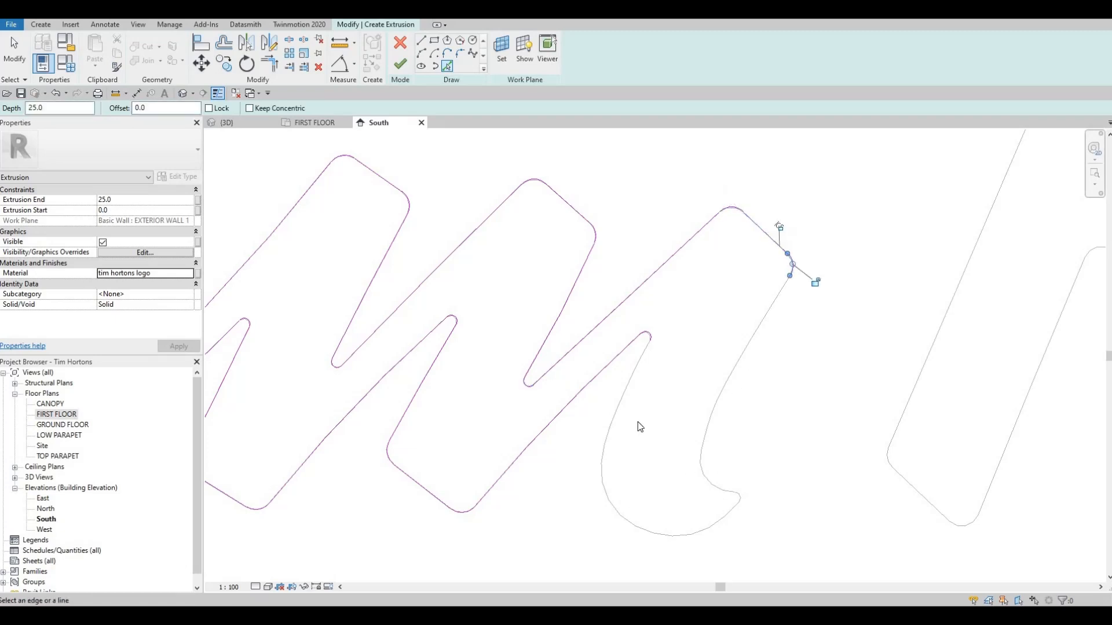
Trace both sides and the rounded top of the H's first stem, plus the curve leading into the crossbar.
{"action": "scroll", "coordinate": [657, 412], "scroll_direction": "down", "scroll_amount": 1}
{"action": "scroll", "coordinate": [679, 360], "scroll_direction": "down", "scroll_amount": 1}
{"action": "middle_click_drag", "start_coordinate": [839, 343], "coordinate": [628, 374]}
{"action": "scroll", "coordinate": [699, 348], "scroll_direction": "down", "scroll_amount": 1}
{"action": "scroll", "coordinate": [655, 357], "scroll_direction": "down", "scroll_amount": 3}
{"action": "scroll", "coordinate": [633, 326], "scroll_direction": "up", "scroll_amount": 1}
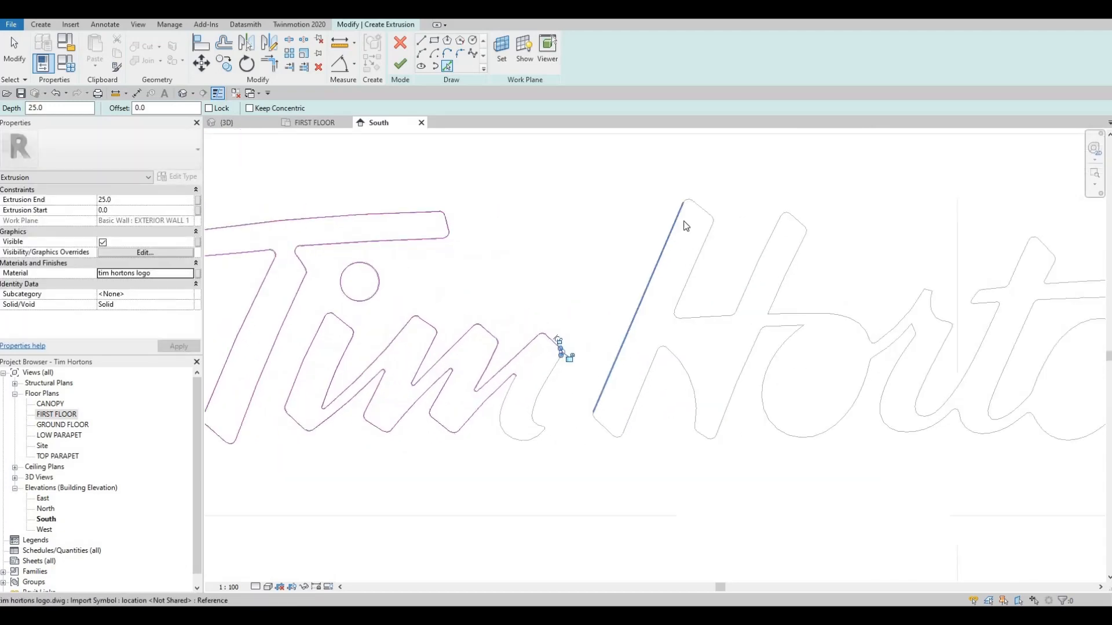
{"action": "left_click", "coordinate": [632, 325]}
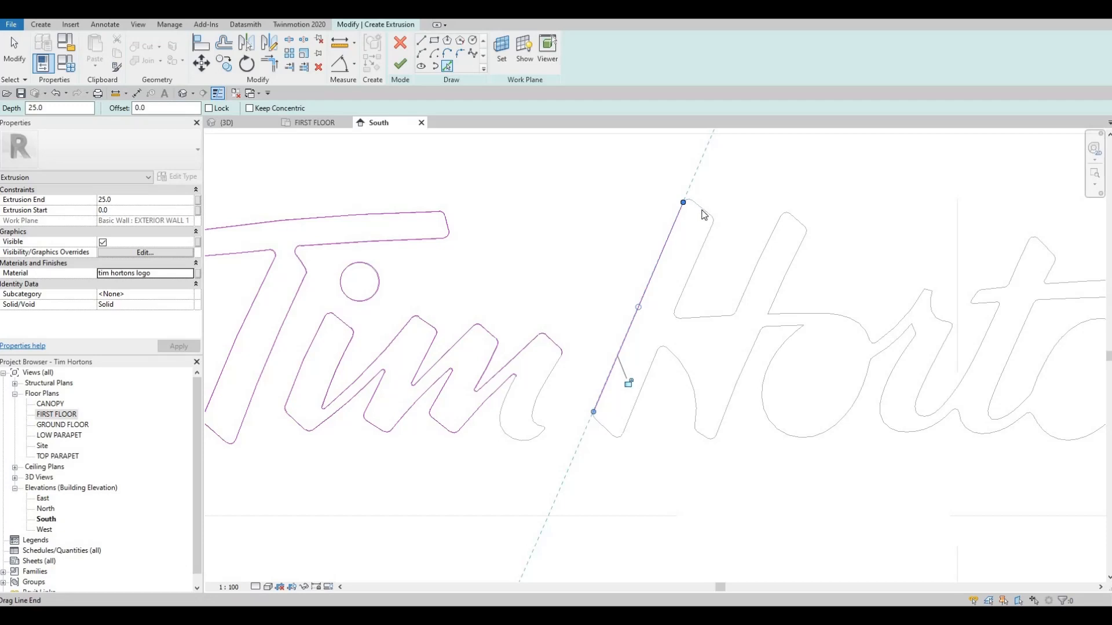
{"action": "left_click", "coordinate": [712, 222]}
{"action": "scroll", "coordinate": [716, 217], "scroll_direction": "up", "scroll_amount": 2}
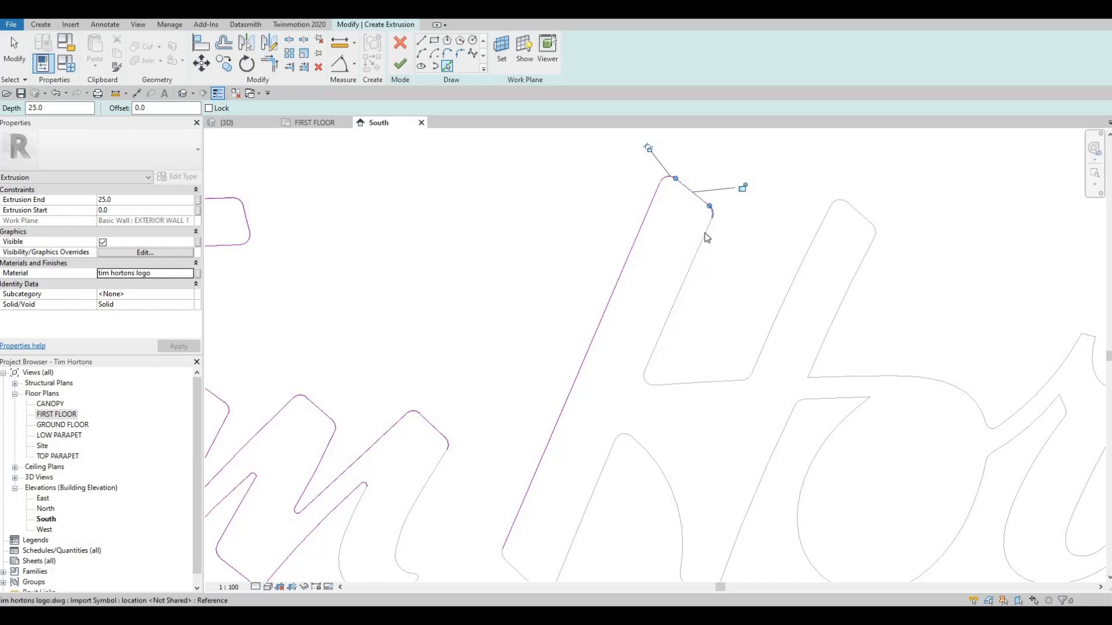
{"action": "left_click", "coordinate": [644, 384]}
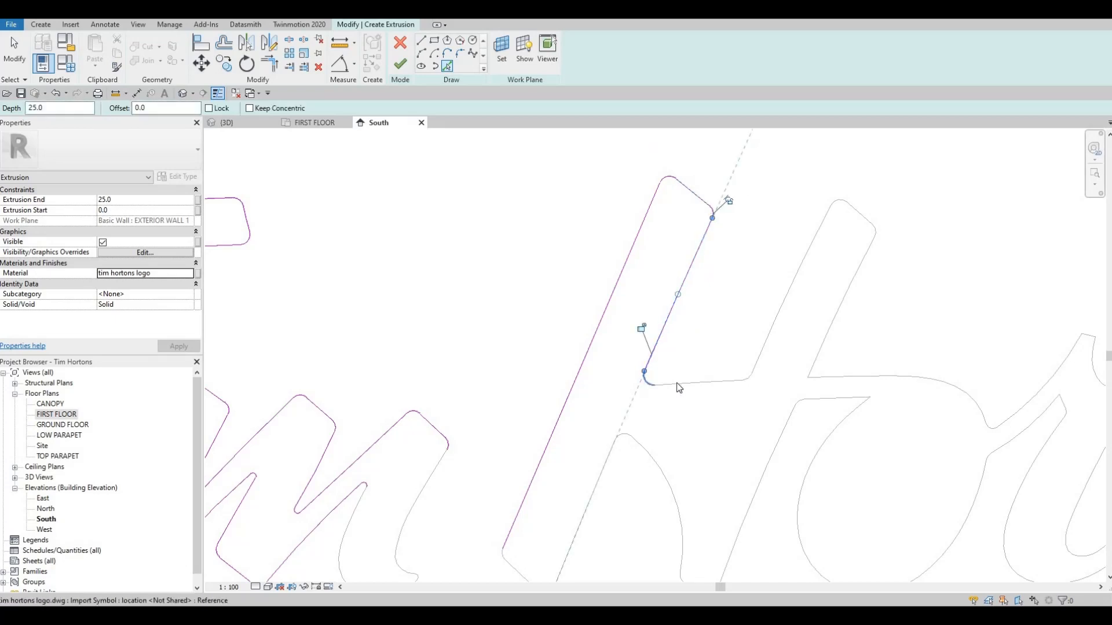
{"action": "left_click", "coordinate": [672, 387]}
Close the m's outline with a straight line about 92 mm long between its open notch tip and last peak.
{"action": "scroll", "coordinate": [548, 397], "scroll_direction": "down", "scroll_amount": 3}
{"action": "middle_click_drag", "start_coordinate": [548, 404], "coordinate": [588, 366]}
{"action": "middle_click_drag", "start_coordinate": [461, 257], "coordinate": [449, 122]}
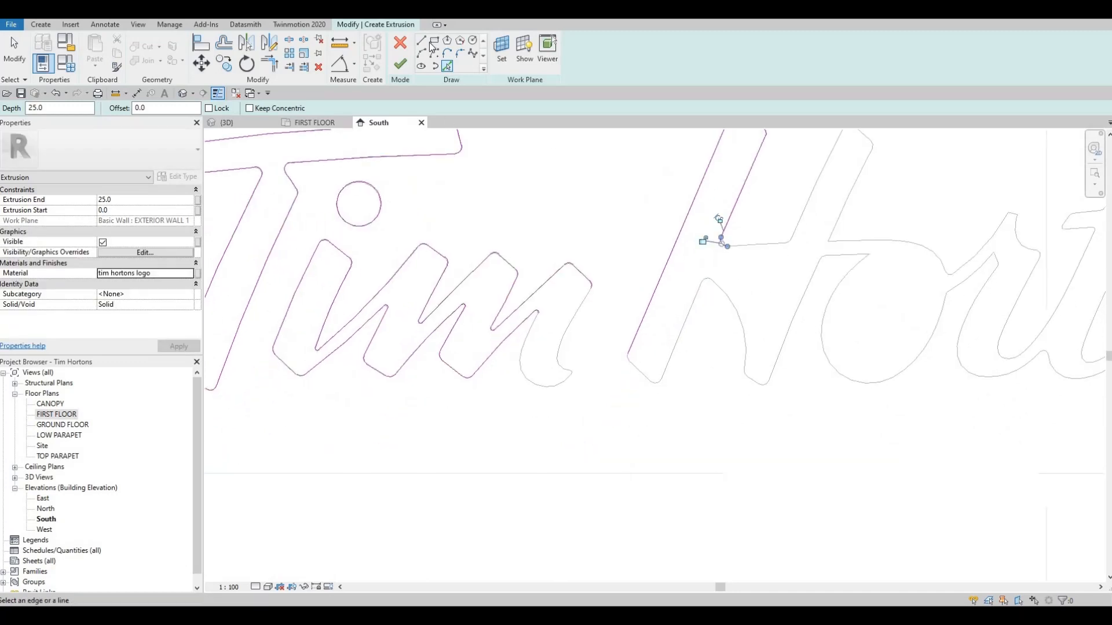
{"action": "key", "text": "l"}
{"action": "key", "text": "i"}
{"action": "scroll", "coordinate": [557, 341], "scroll_direction": "up", "scroll_amount": 4}
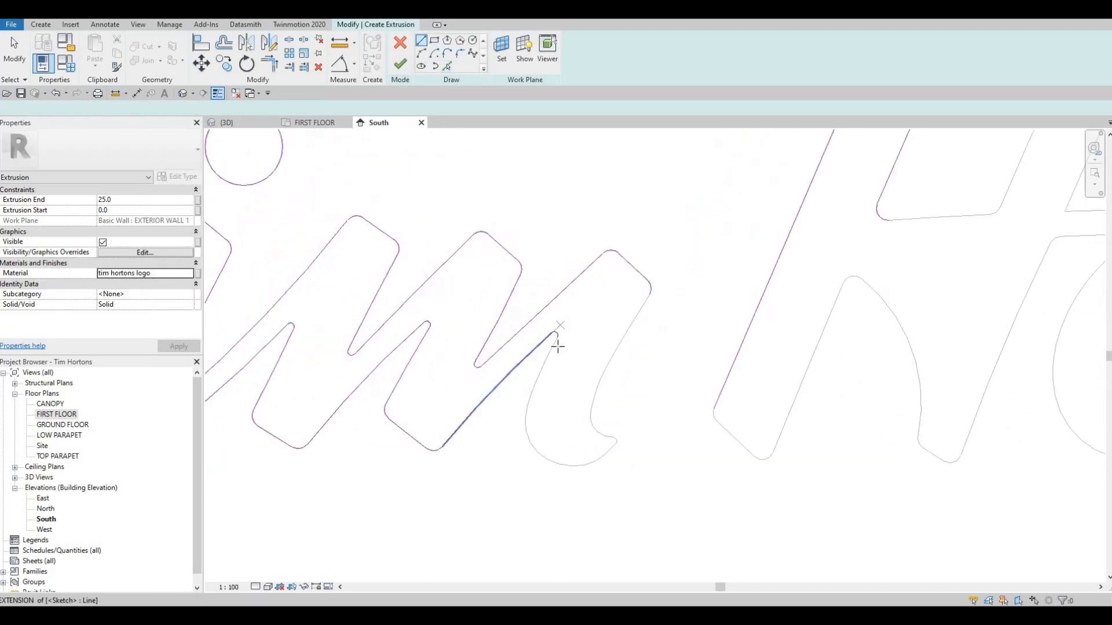
{"action": "left_click", "coordinate": [699, 271]}
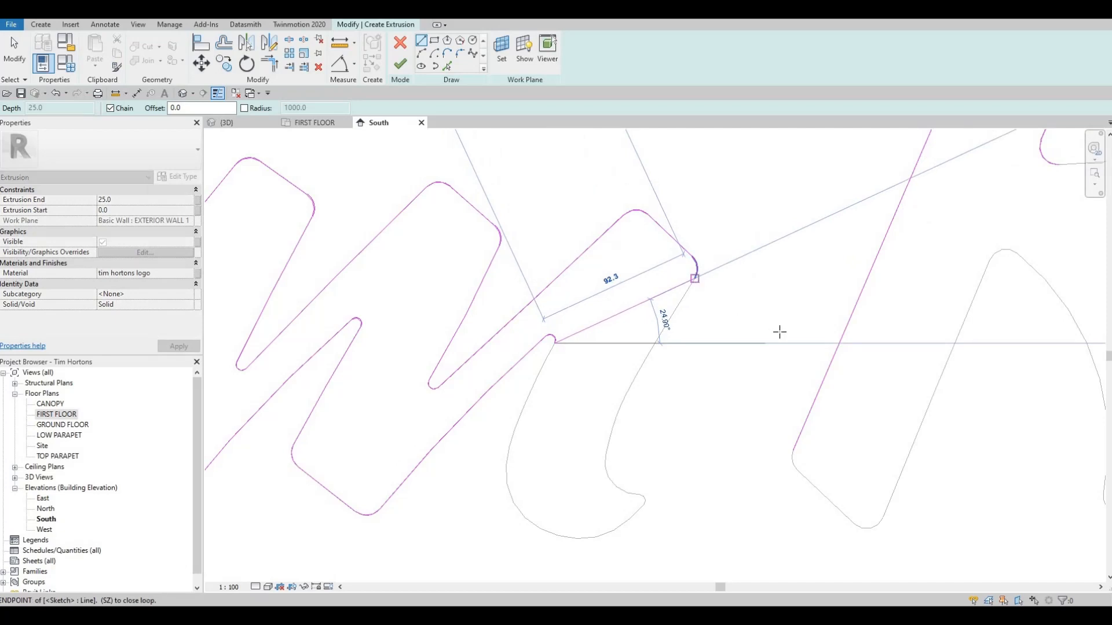
{"action": "key", "text": "Escape"}
{"action": "scroll", "coordinate": [755, 388], "scroll_direction": "down", "scroll_amount": 2}
Close the H's first stem with a 45° line from its lower left end and a short vertical line to the crossbar curve.
{"action": "left_click", "coordinate": [754, 391]}
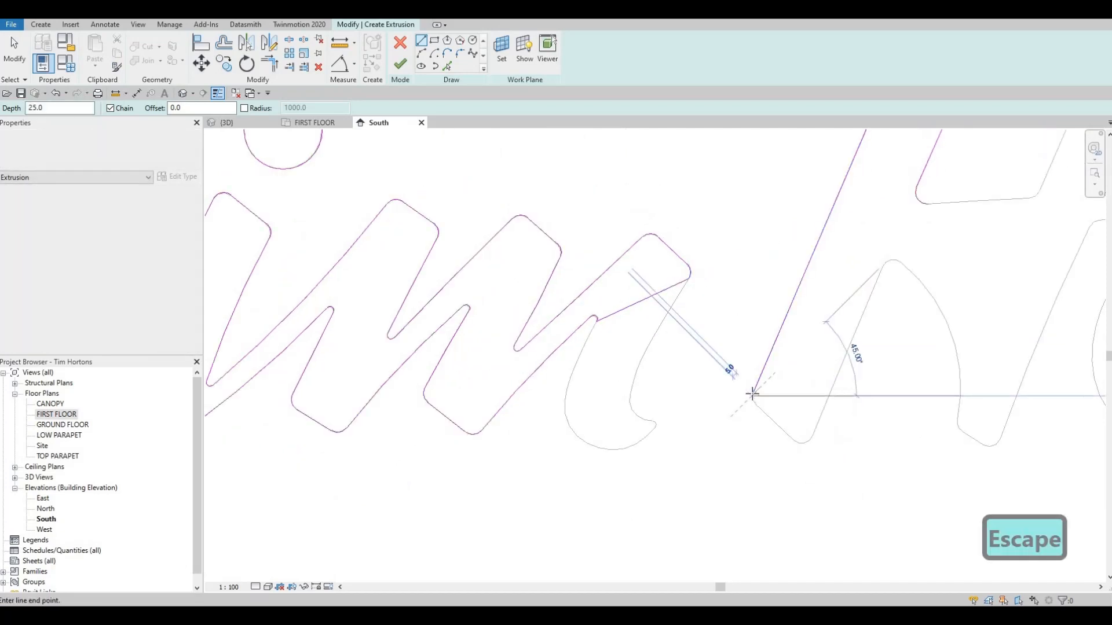
{"action": "key", "text": "Escape"}
{"action": "left_click", "coordinate": [753, 392]}
{"action": "middle_click_drag", "start_coordinate": [926, 202], "coordinate": [727, 253]}
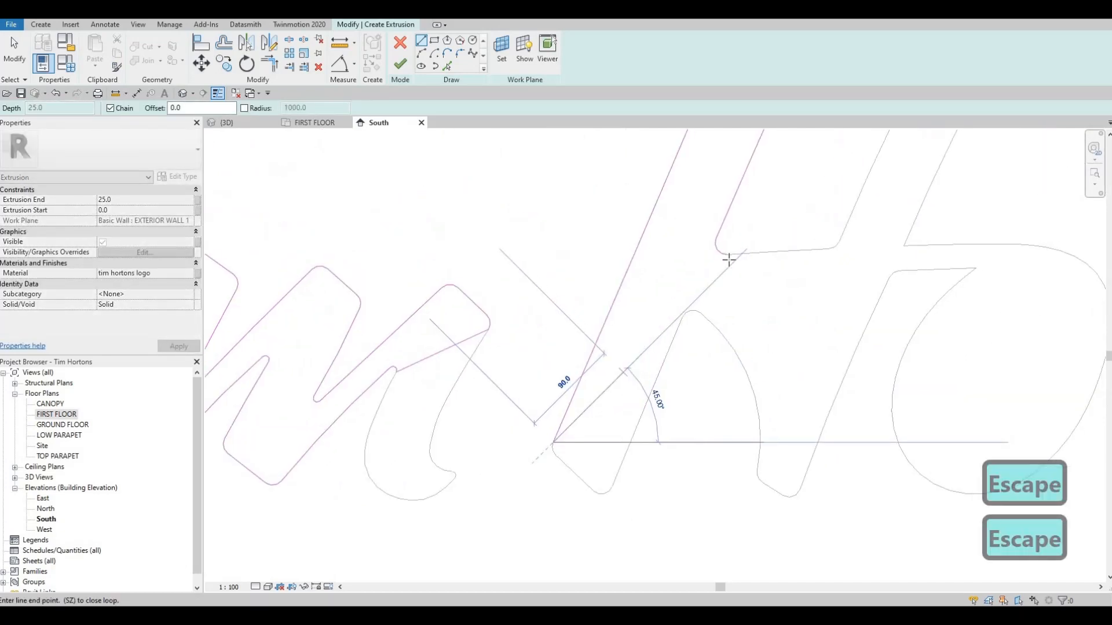
{"action": "left_click", "coordinate": [729, 259]}
{"action": "key", "text": "Escape"}
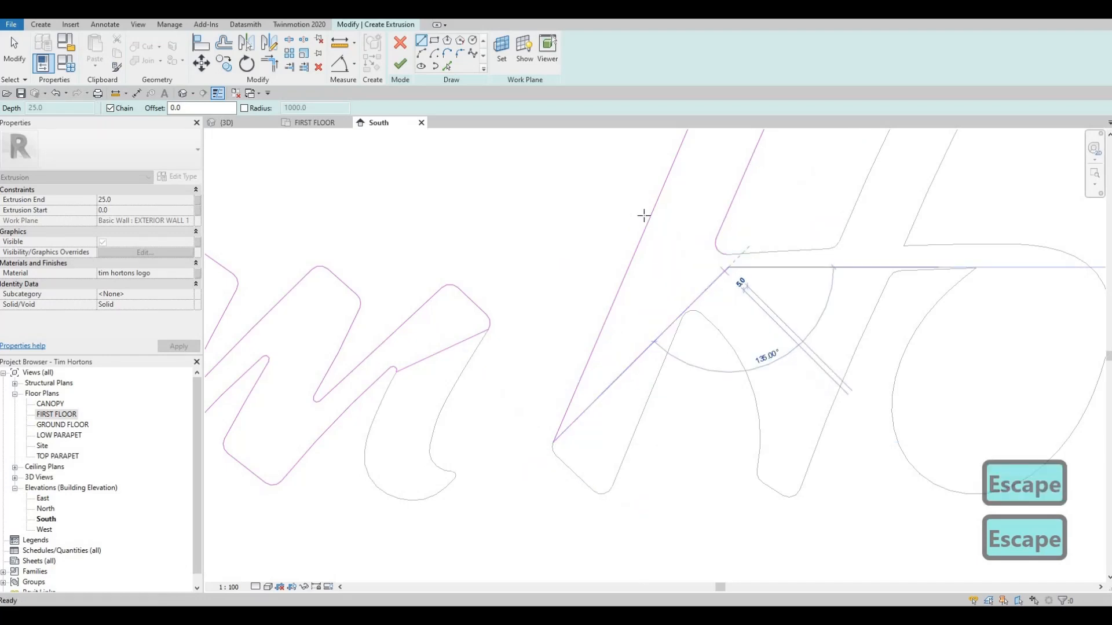
{"action": "left_click", "coordinate": [728, 255]}
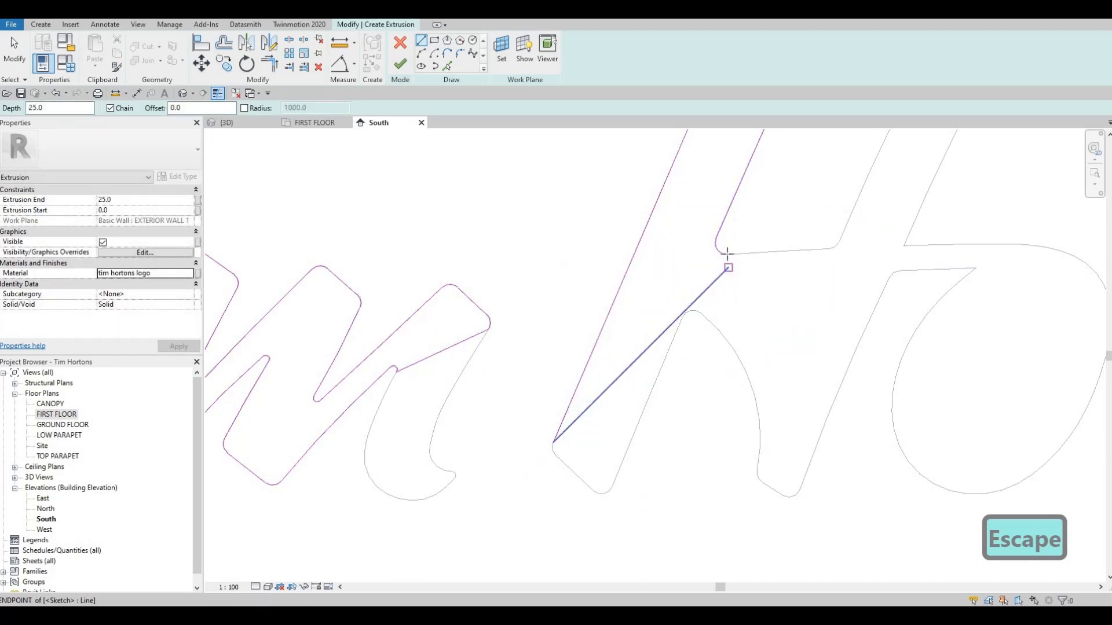
{"action": "key", "text": "Escape"}
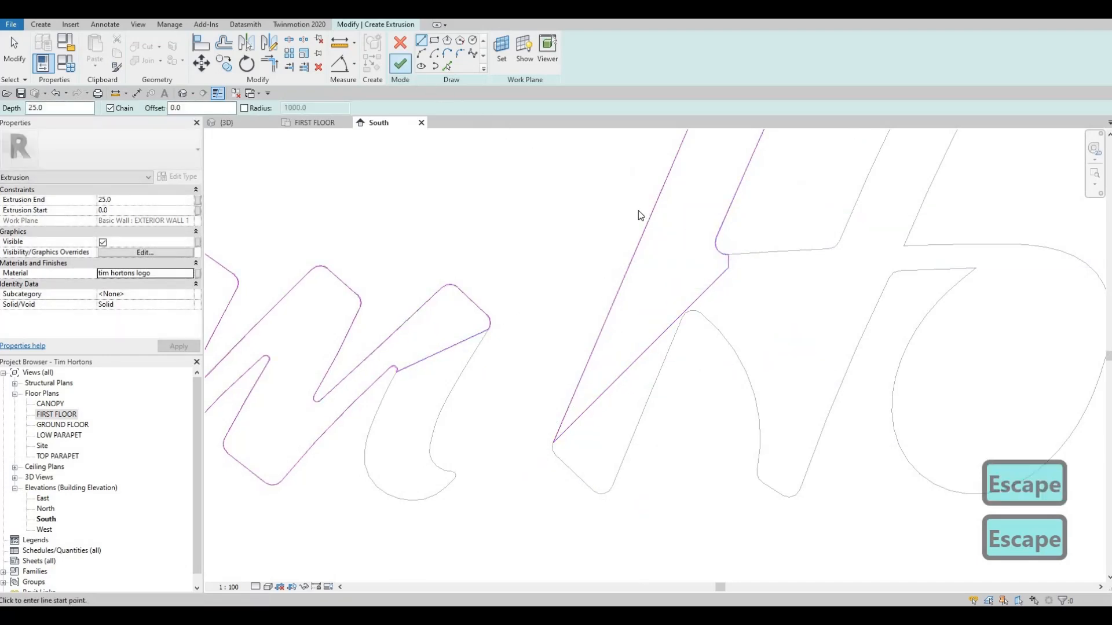
Finish the extrusion sketch and examine the raised letters on the front wall in the 3D view.
{"action": "scroll", "coordinate": [533, 260], "scroll_direction": "down", "scroll_amount": 3}
{"action": "middle_click_drag", "start_coordinate": [528, 311], "coordinate": [556, 270]}
{"action": "scroll", "coordinate": [533, 263], "scroll_direction": "down", "scroll_amount": 2}
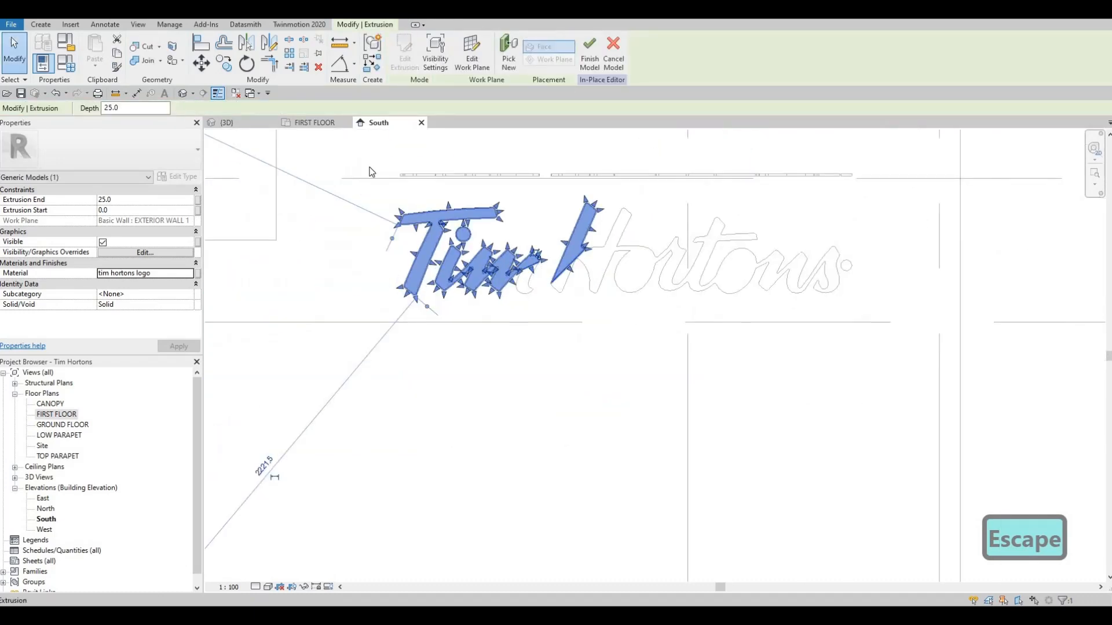
{"action": "left_click", "coordinate": [243, 124]}
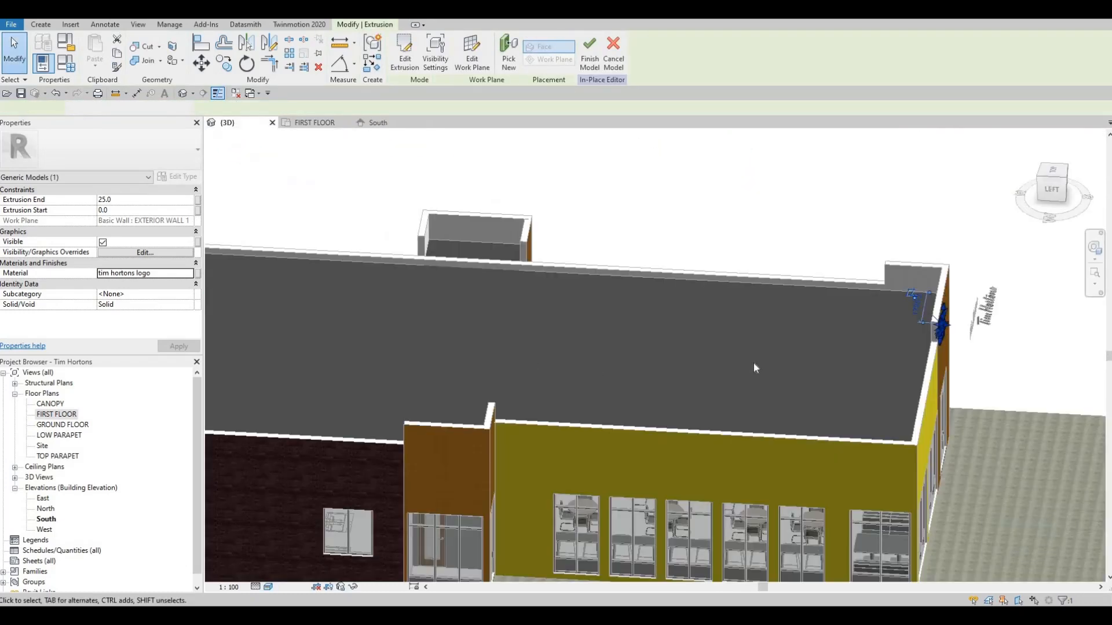
{"action": "middle_click_drag", "start_coordinate": [753, 364], "coordinate": [967, 328], "text": "shift"}
{"action": "key", "text": "Escape"}
{"action": "scroll", "coordinate": [783, 266], "scroll_direction": "up", "scroll_amount": 6}
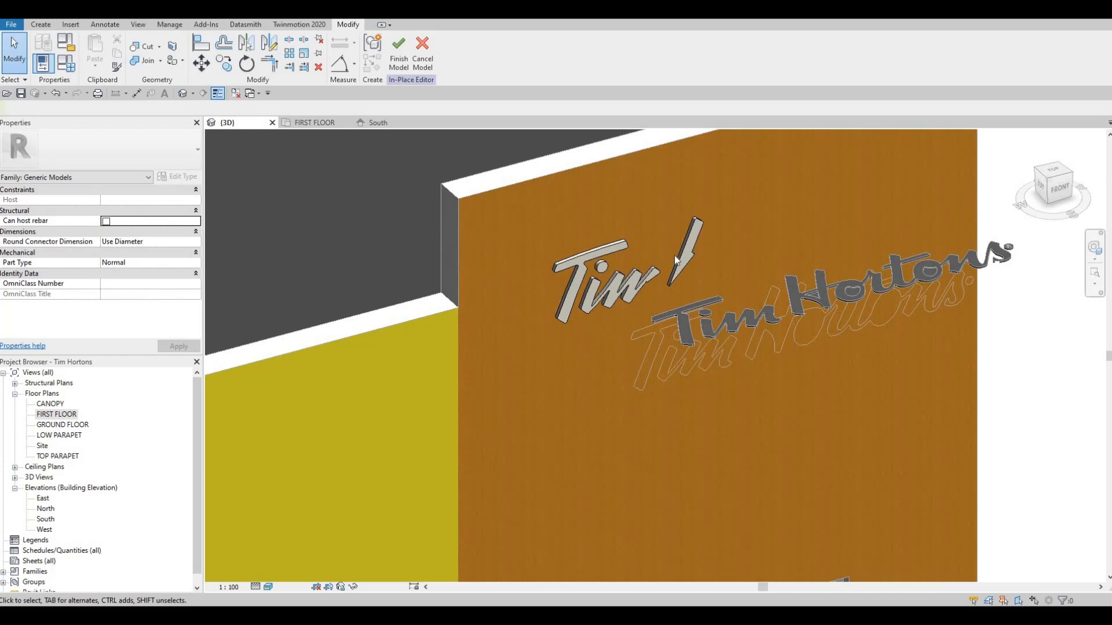
{"action": "middle_click_drag", "start_coordinate": [693, 265], "coordinate": [753, 258], "text": "shift"}
{"action": "middle_click_drag", "start_coordinate": [565, 278], "coordinate": [525, 262], "text": "shift"}
{"action": "scroll", "coordinate": [571, 260], "scroll_direction": "up", "scroll_amount": 2}
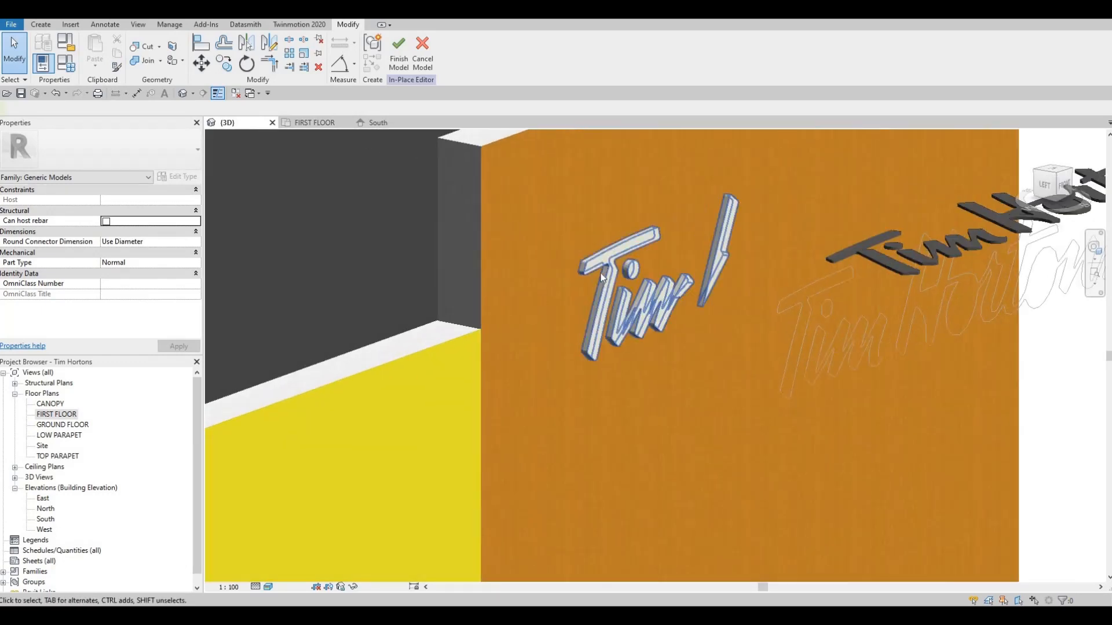
Examine the raised sign letters in 3D against the whole front wall, the entrance below and the building corner.
{"action": "scroll", "coordinate": [648, 308], "scroll_direction": "down", "scroll_amount": 4}
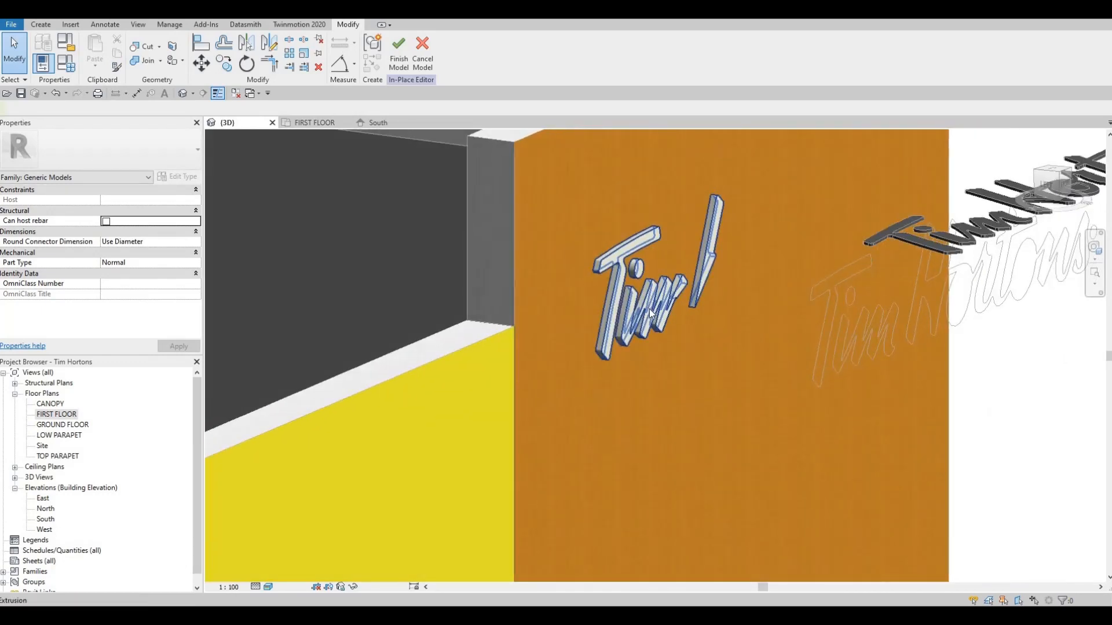
{"action": "scroll", "coordinate": [666, 340], "scroll_direction": "down", "scroll_amount": 2}
{"action": "middle_click_drag", "start_coordinate": [628, 350], "coordinate": [634, 323], "text": "shift"}
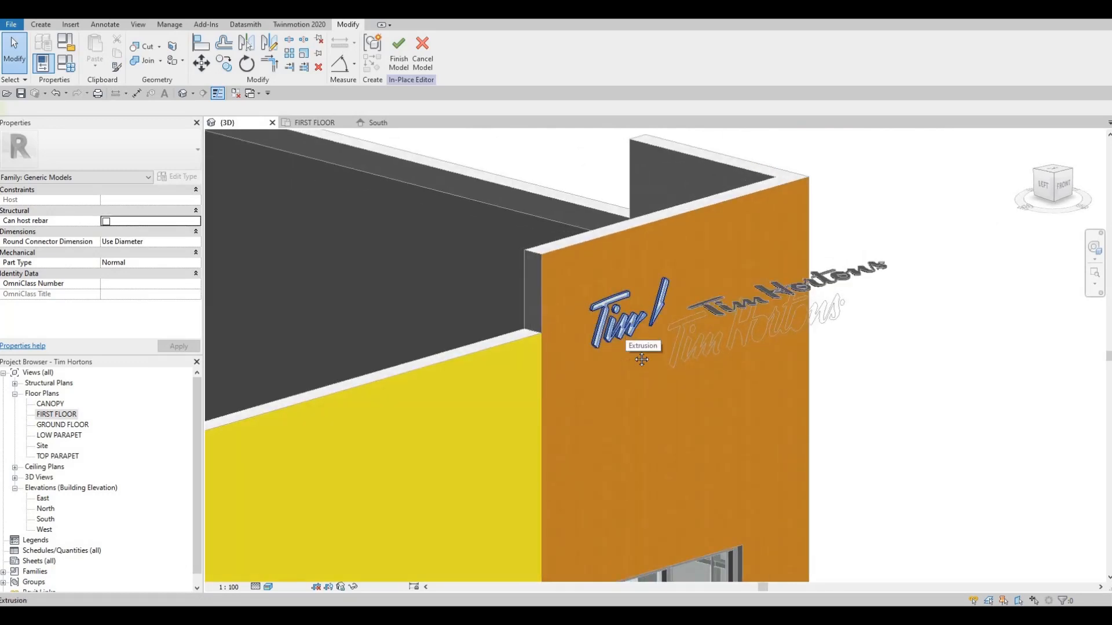
{"action": "scroll", "coordinate": [643, 354], "scroll_direction": "down", "scroll_amount": 2}
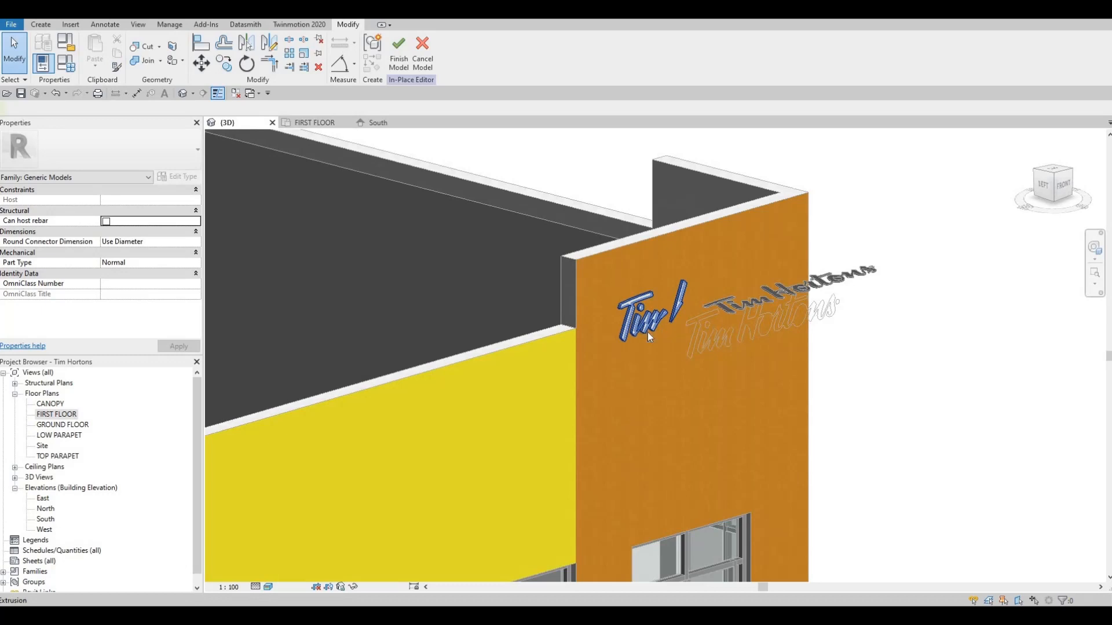
{"action": "scroll", "coordinate": [613, 378], "scroll_direction": "down", "scroll_amount": 2}
{"action": "scroll", "coordinate": [620, 382], "scroll_direction": "down", "scroll_amount": 2}
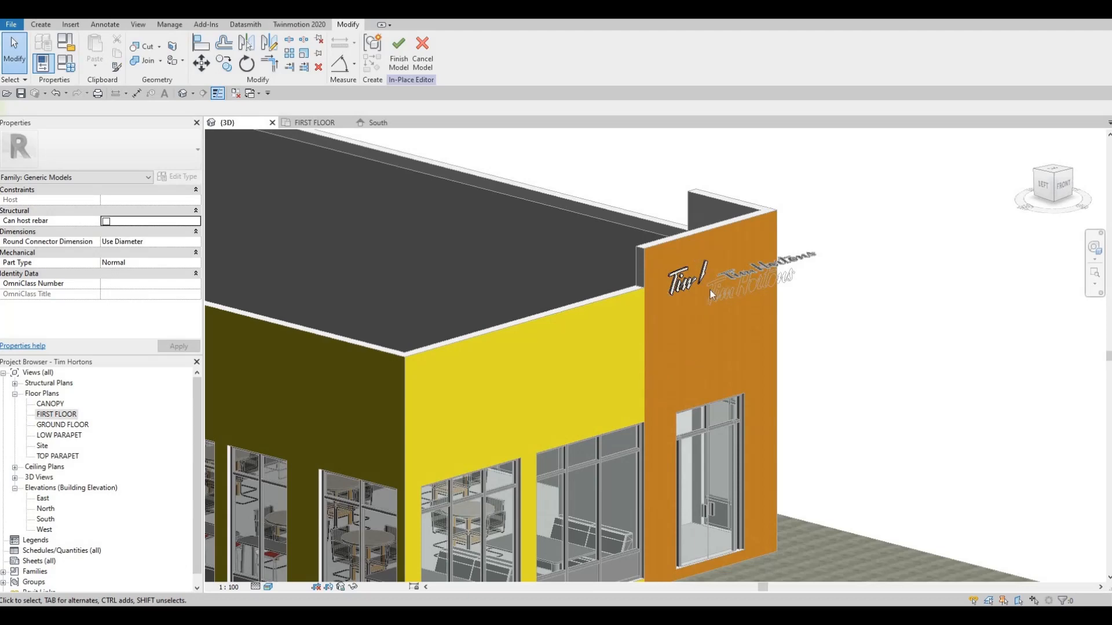
{"action": "middle_click_drag", "start_coordinate": [715, 367], "coordinate": [723, 373]}
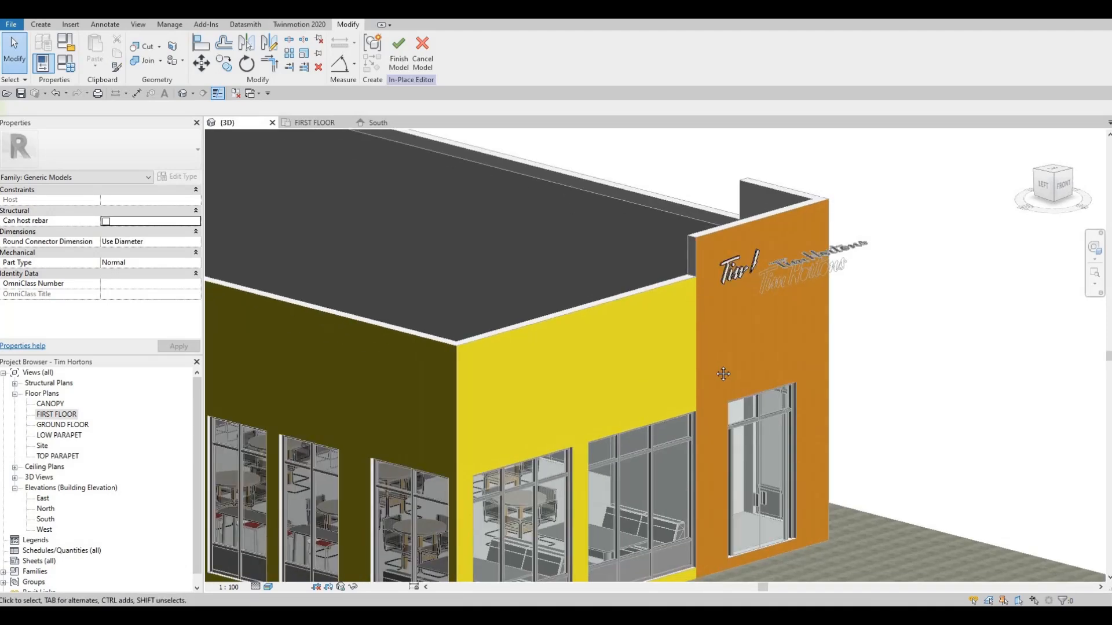
{"action": "scroll", "coordinate": [723, 373], "scroll_direction": "down", "scroll_amount": 3}
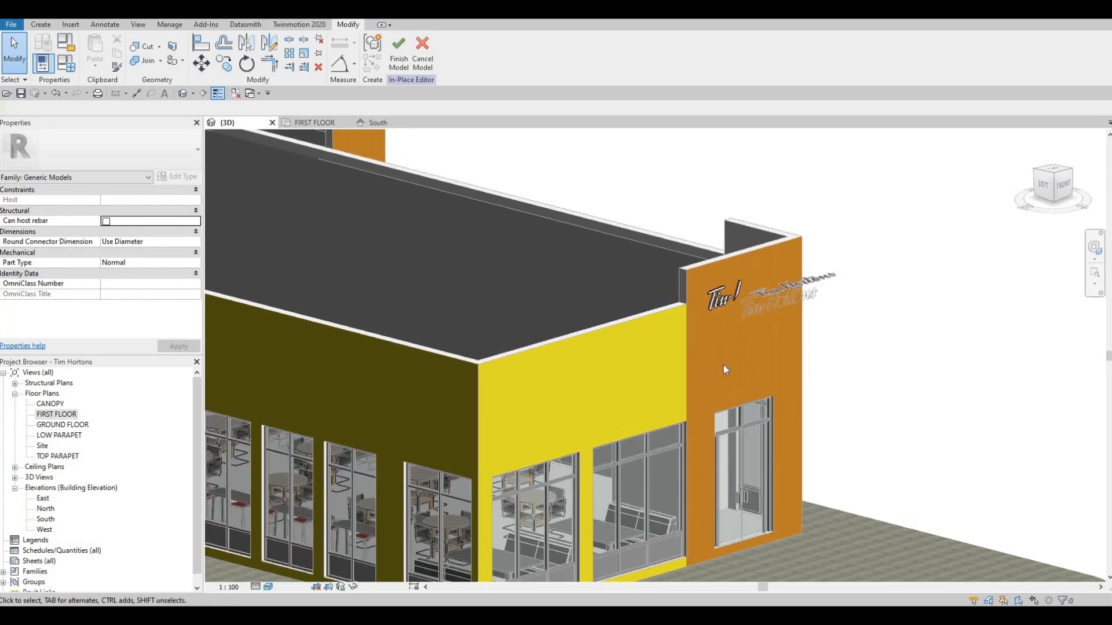
{"action": "scroll", "coordinate": [724, 367], "scroll_direction": "up", "scroll_amount": 3}
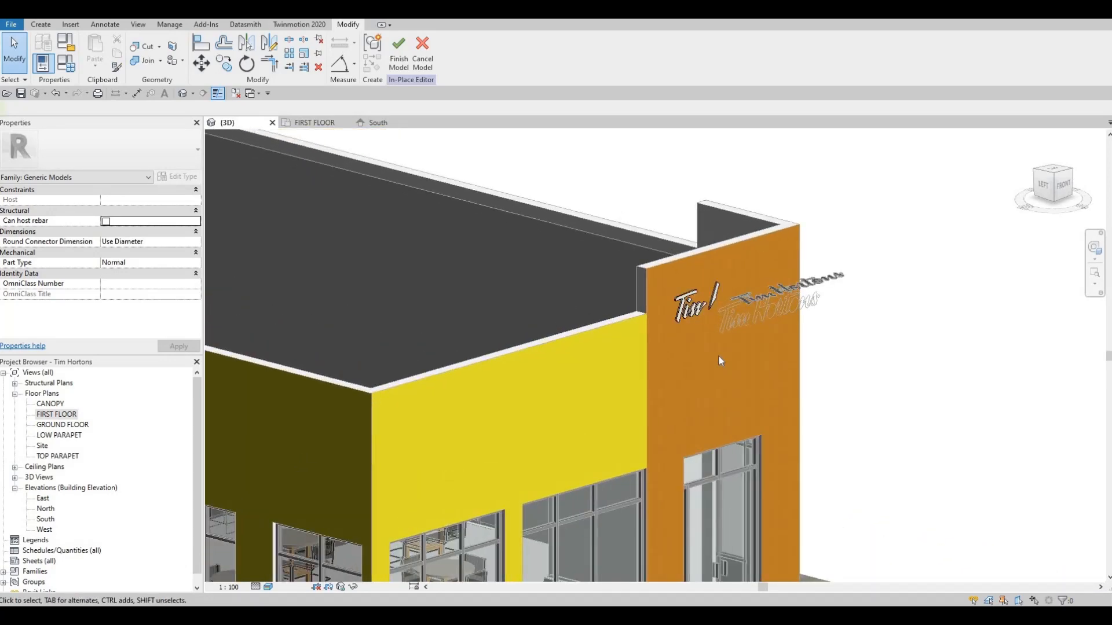